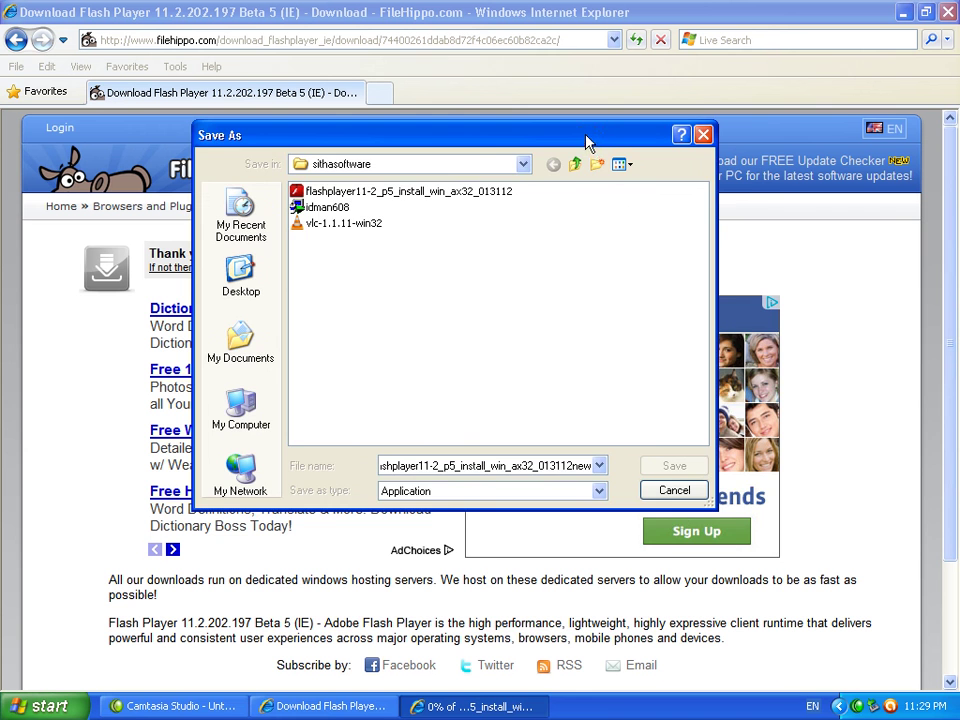
- Save the Flash Player installer as flashplayer11-2_p5_install_win_ax32_013112new in the sithasoftware folder, and close the browser window after the download finishes
drag(586, 136, 628, 244)
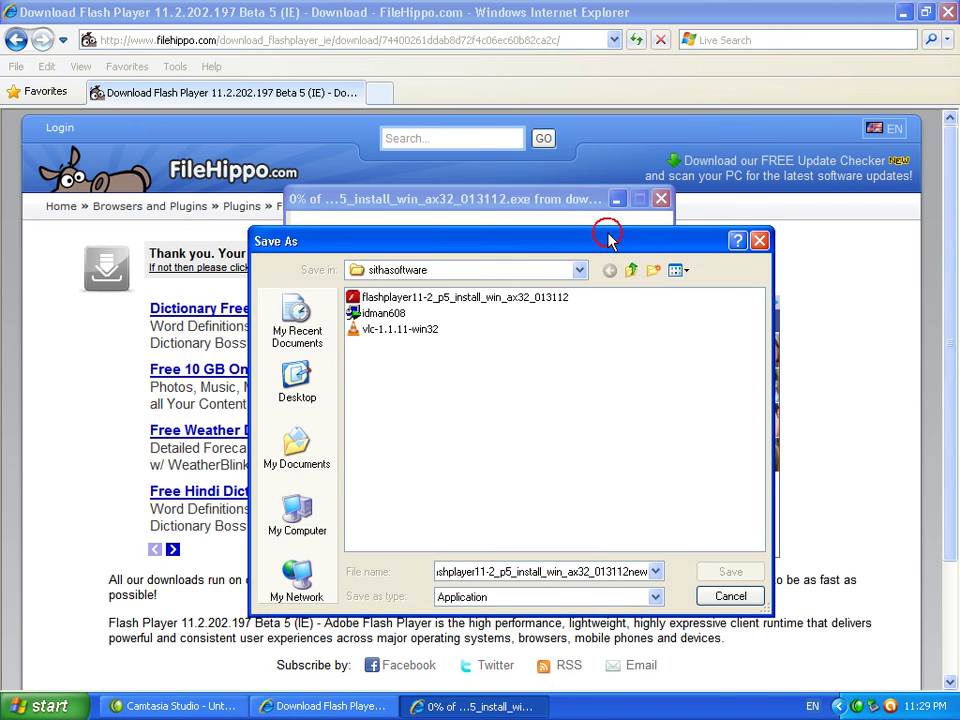
key(Return)
drag(548, 137, 553, 162)
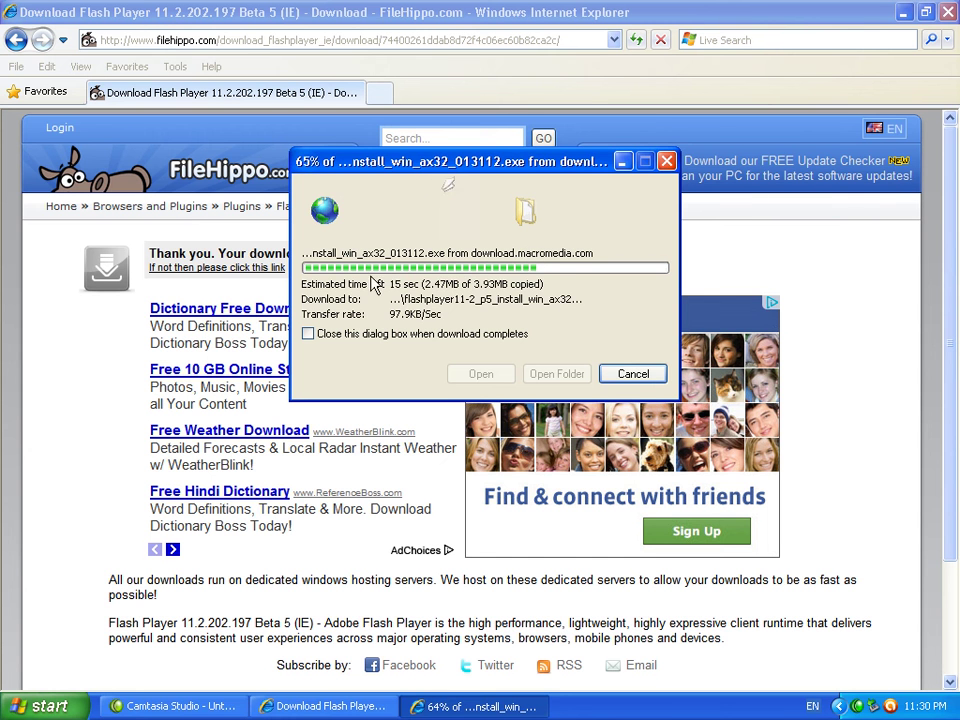
drag(530, 170, 530, 213)
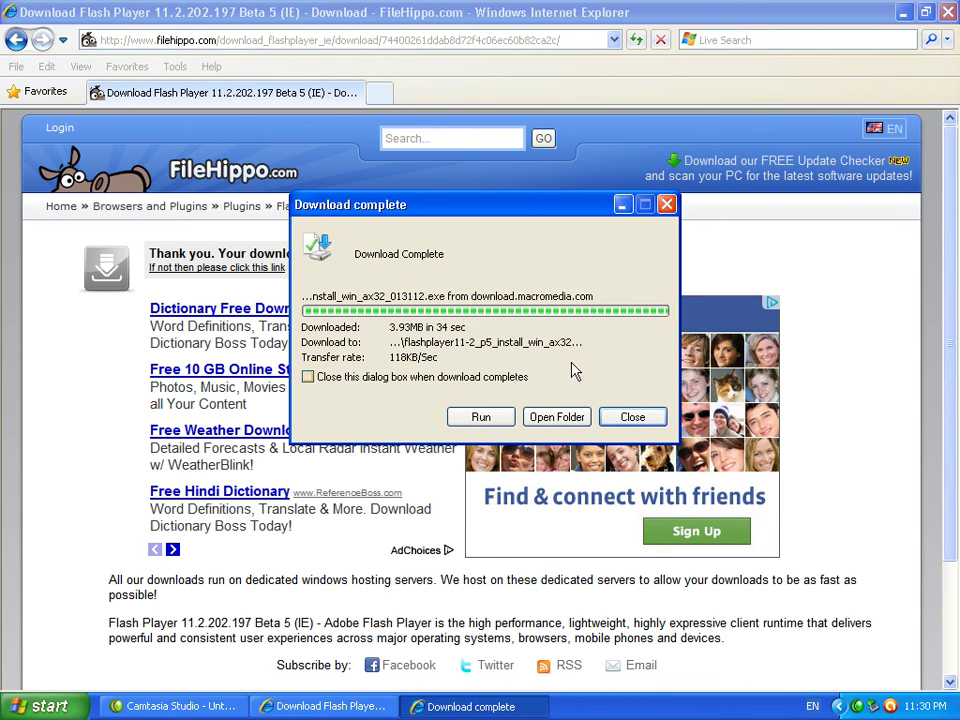
click(947, 12)
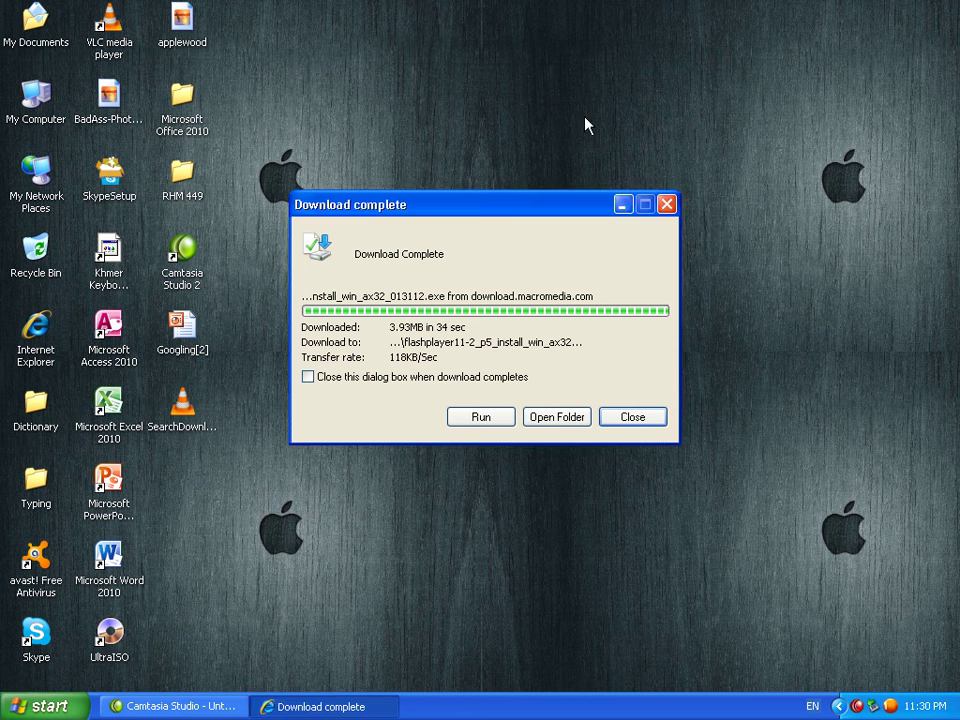
- Run the downloaded Flash Player installer from the completed download's dialog
right_click(499, 82)
click(569, 103)
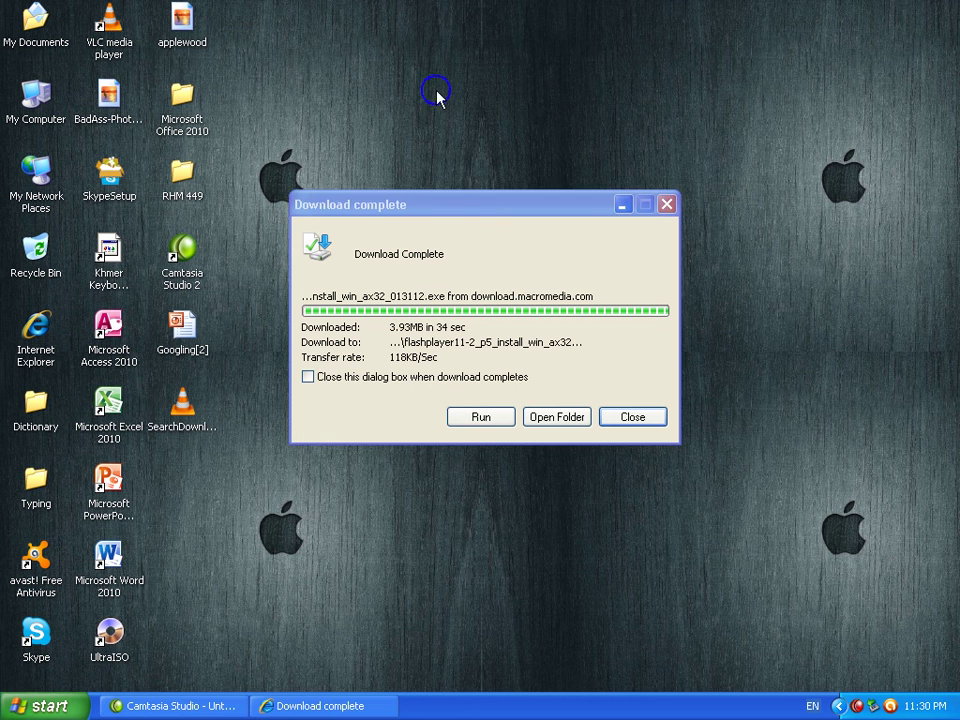
click(309, 705)
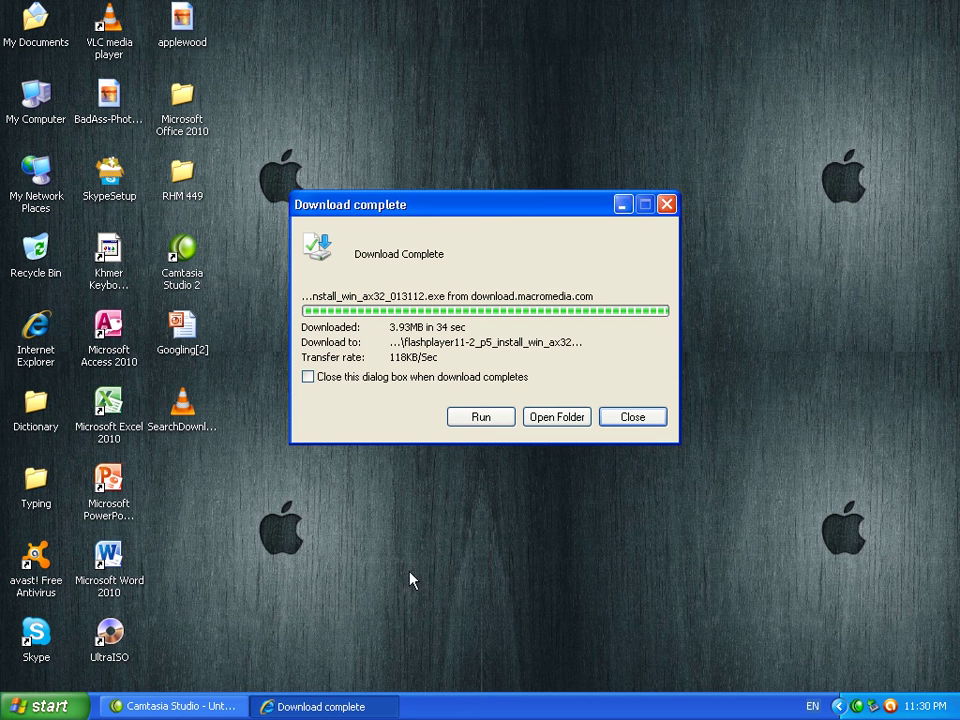
click(476, 424)
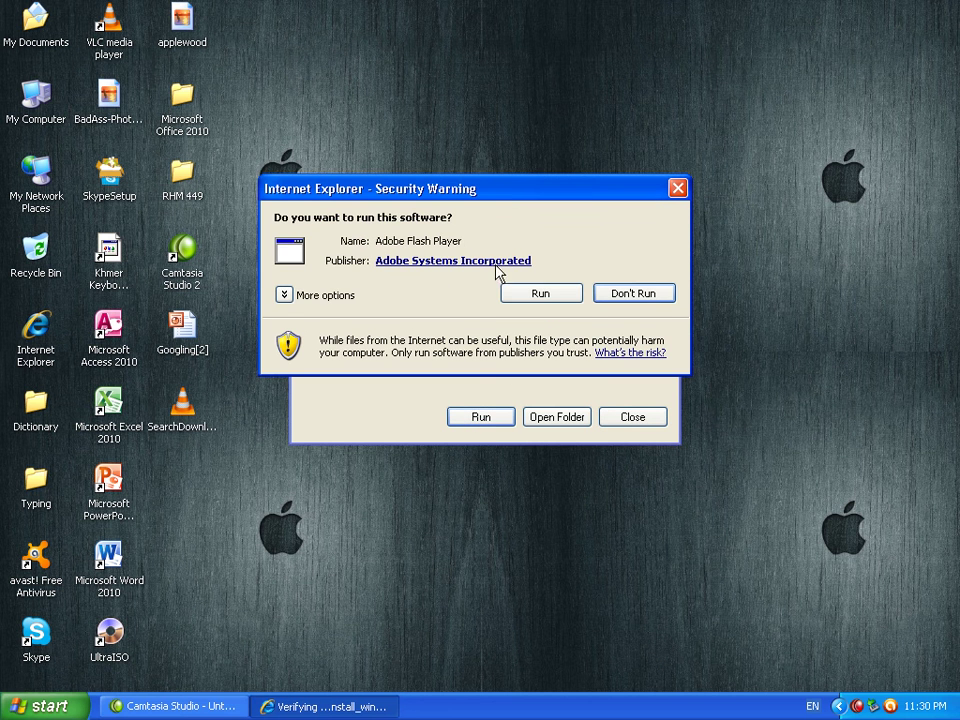
drag(508, 190, 518, 112)
right_click(776, 236)
click(735, 262)
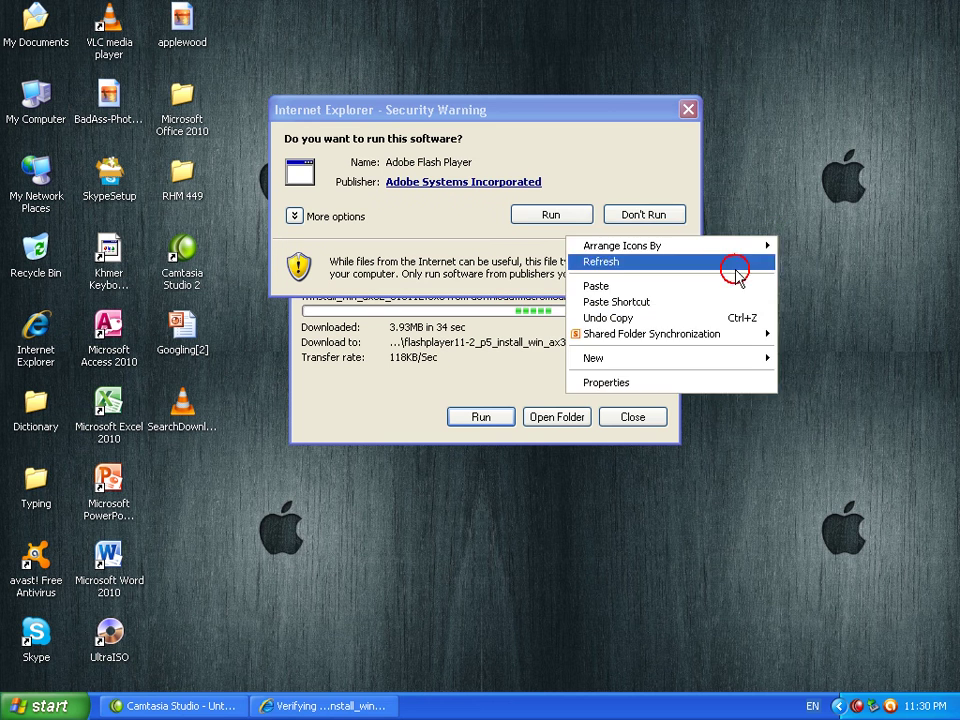
right_click(841, 229)
click(830, 251)
right_click(912, 214)
click(821, 236)
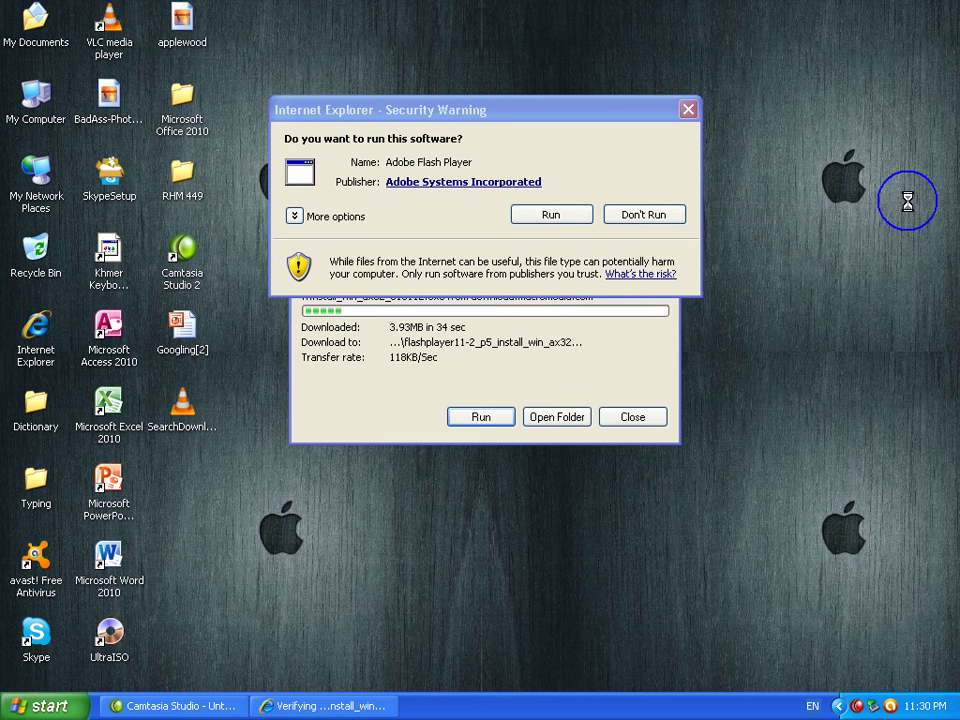
right_click(846, 212)
click(846, 213)
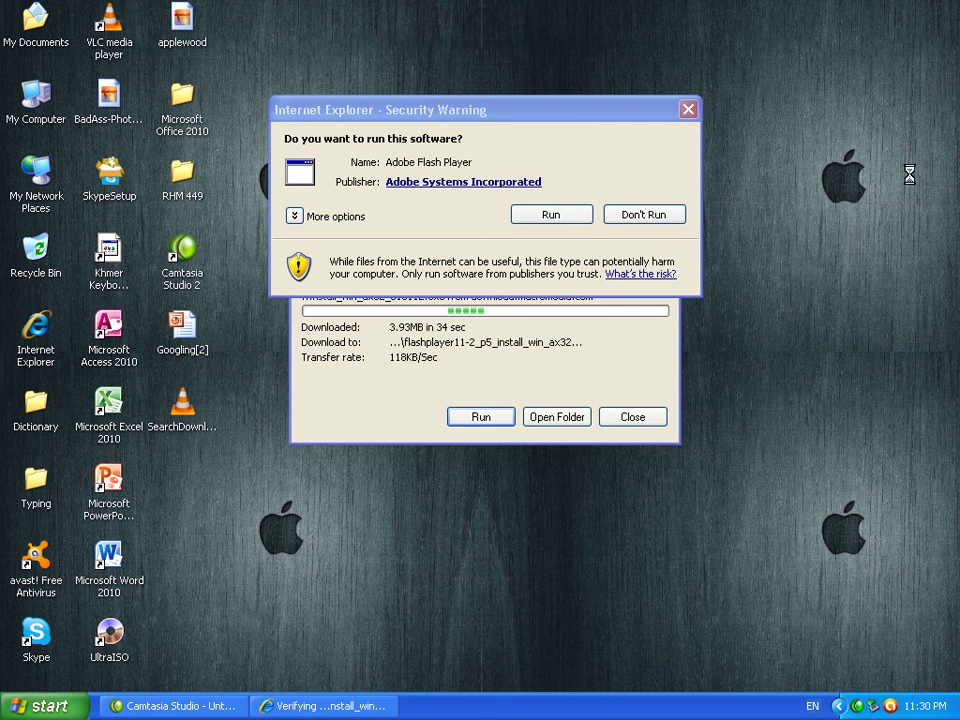
right_click(843, 212)
click(843, 212)
right_click(836, 199)
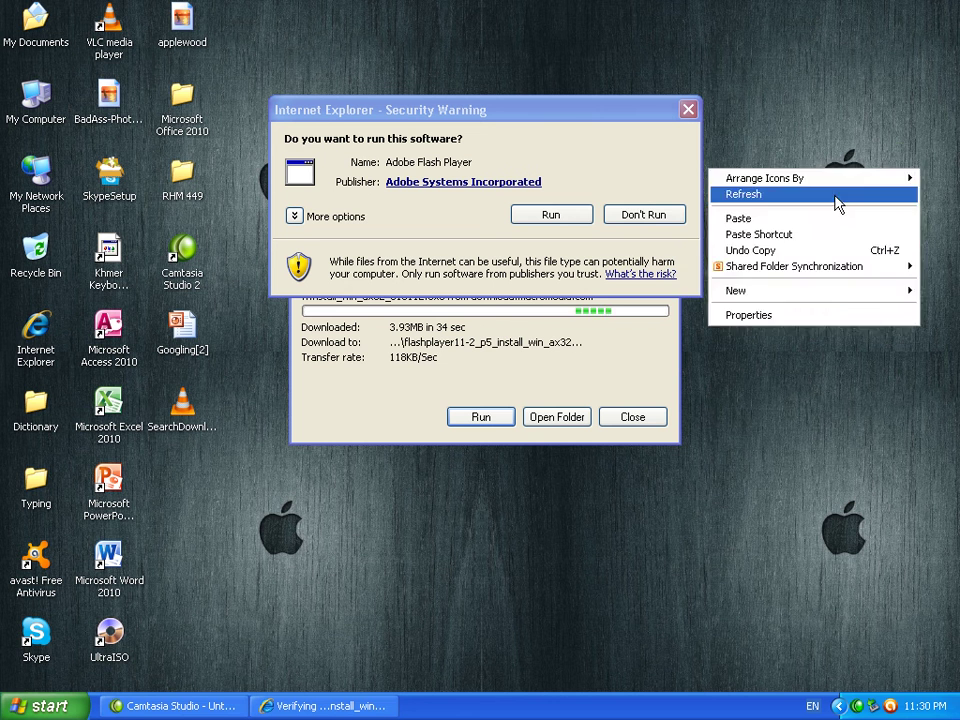
click(834, 188)
right_click(898, 158)
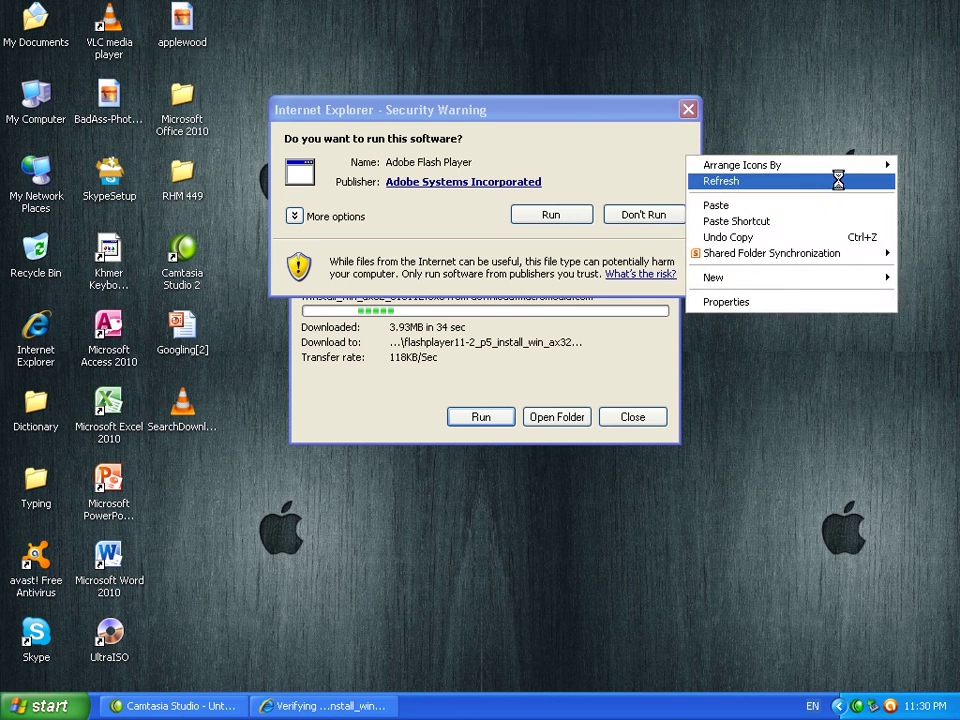
click(917, 146)
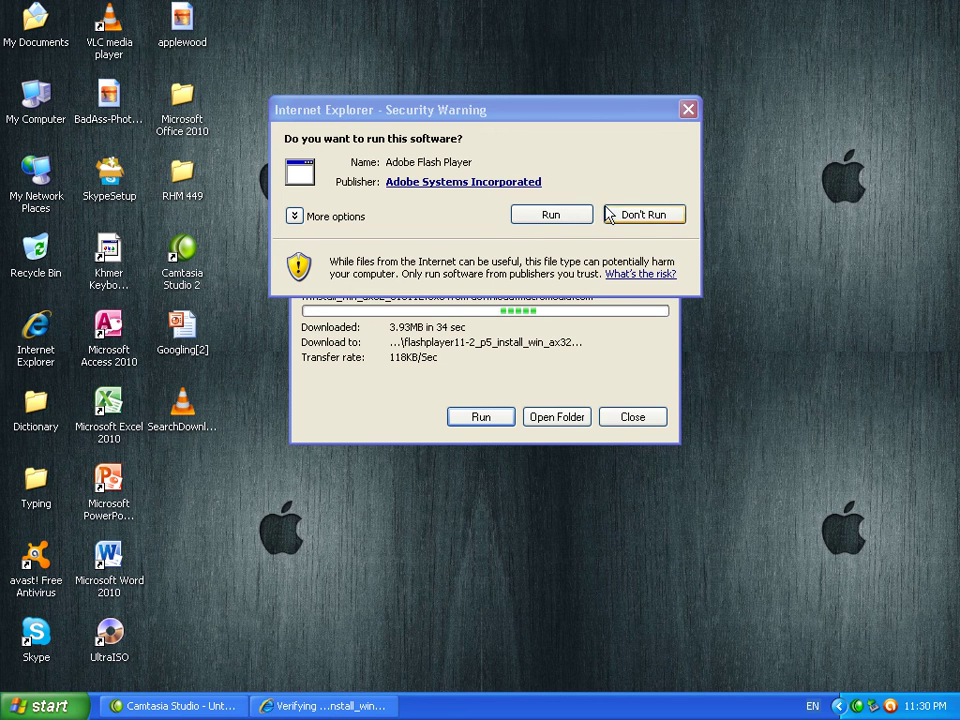
- Allow Adobe Flash Player to run and complete its installation, accepting the license agreement and keeping automatic updates selected
click(555, 220)
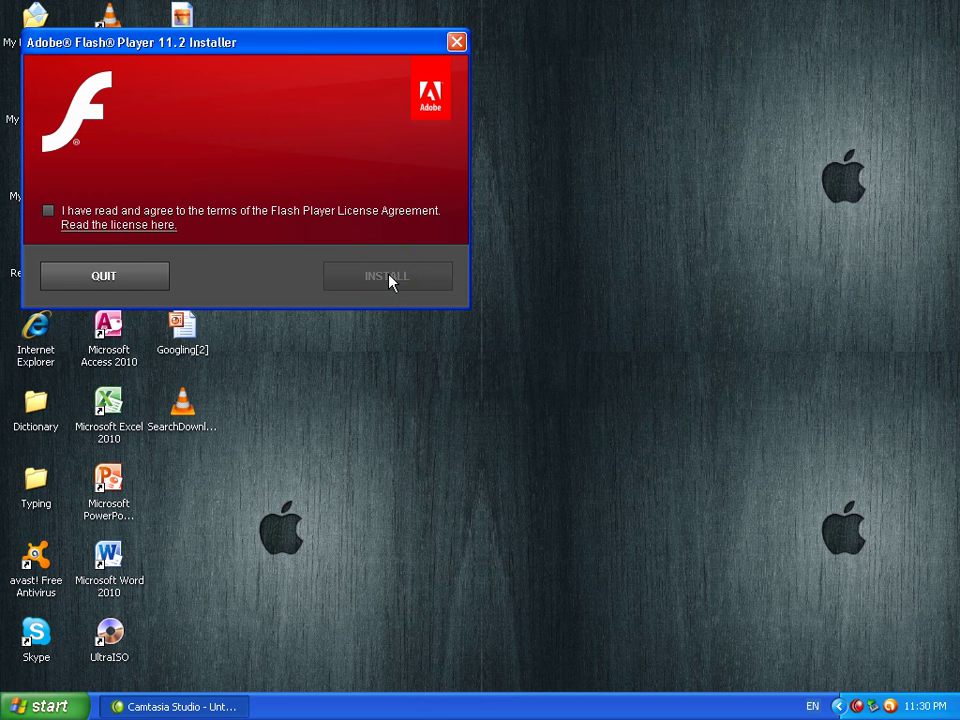
click(49, 212)
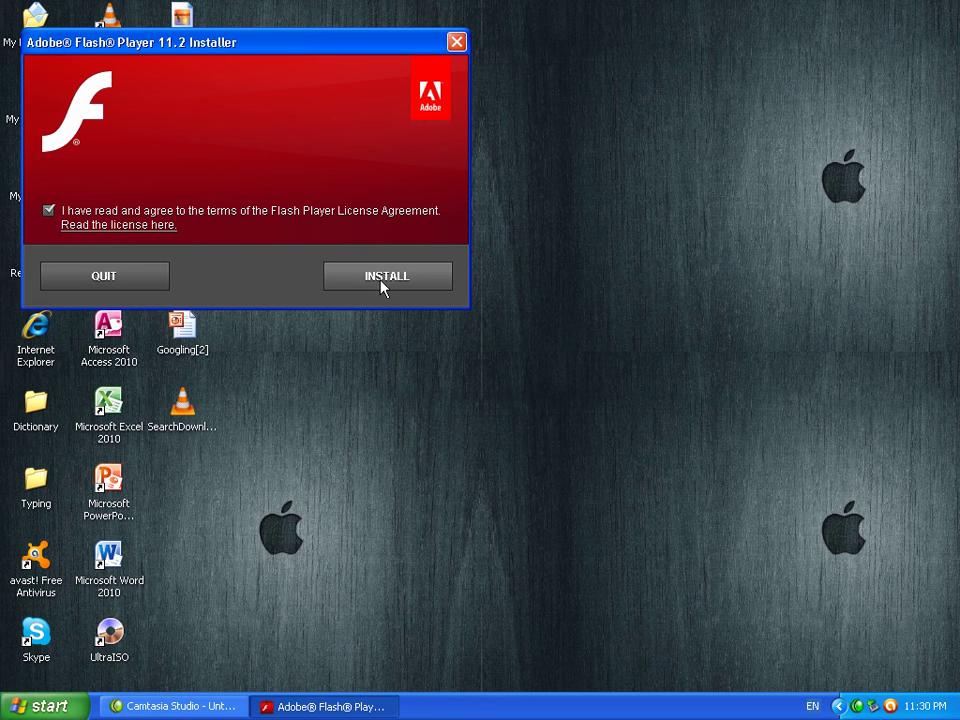
right_click(444, 17)
click(497, 40)
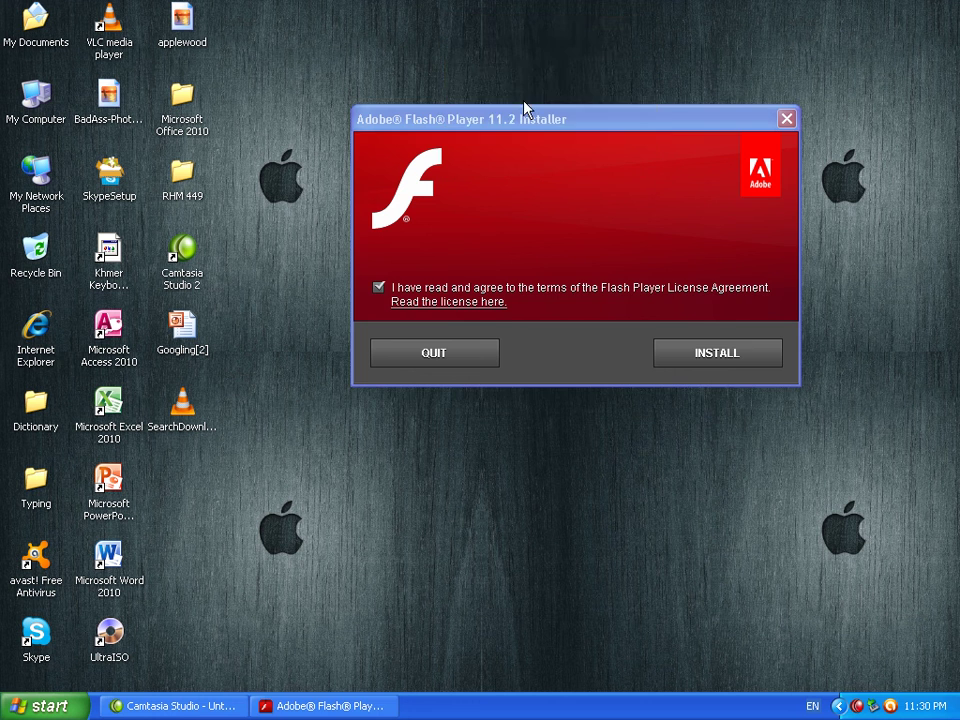
right_click(420, 3)
click(467, 28)
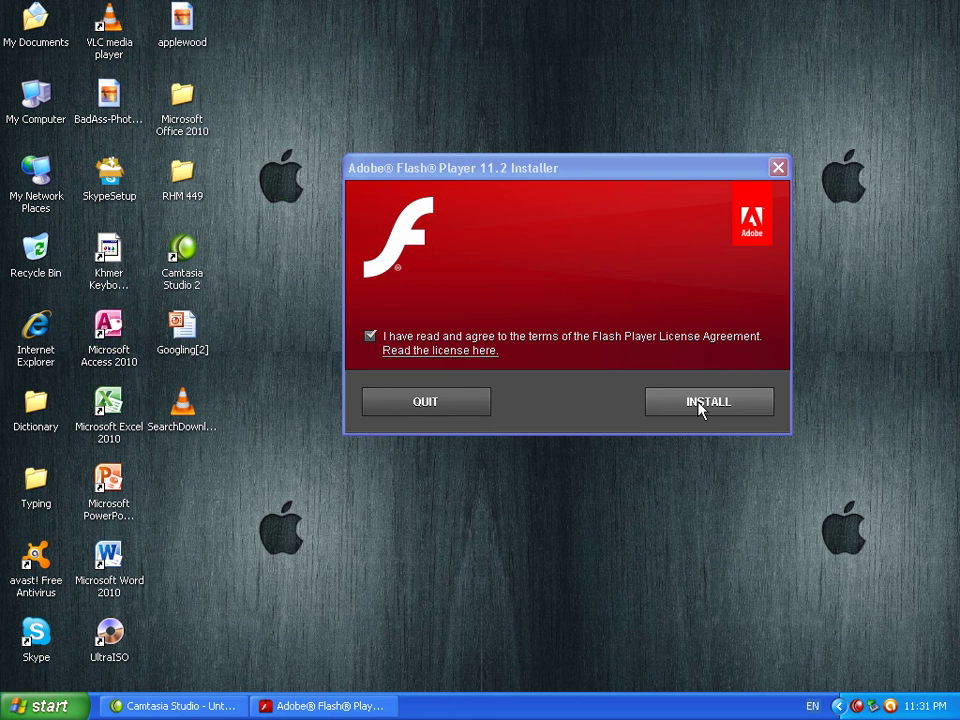
click(700, 405)
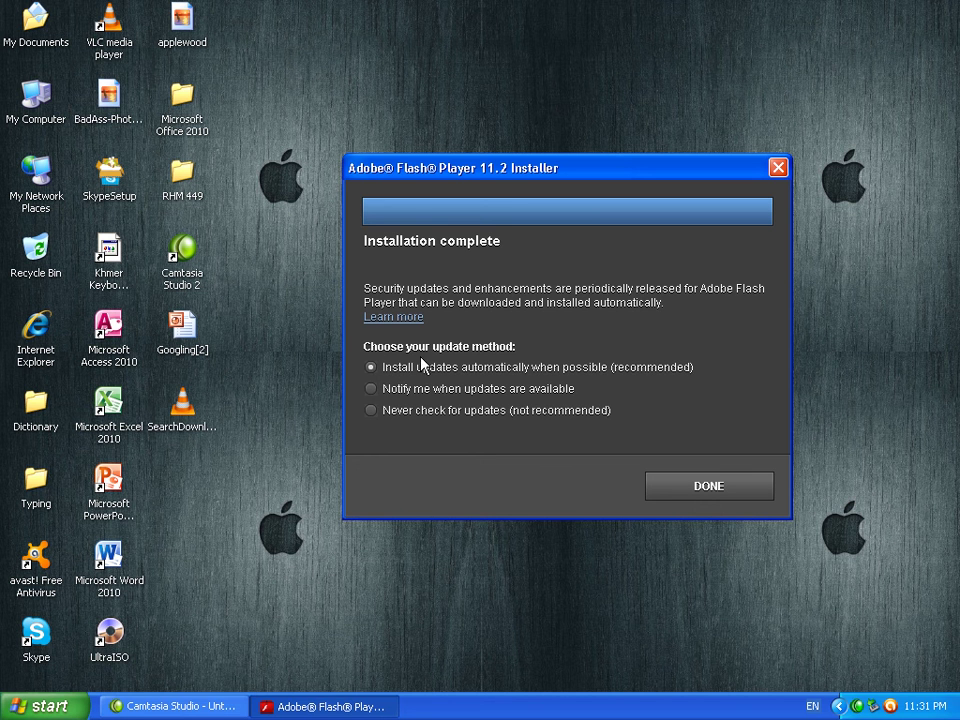
click(712, 487)
- Open Internet Explorer and go to the YouTube website
right_click(488, 165)
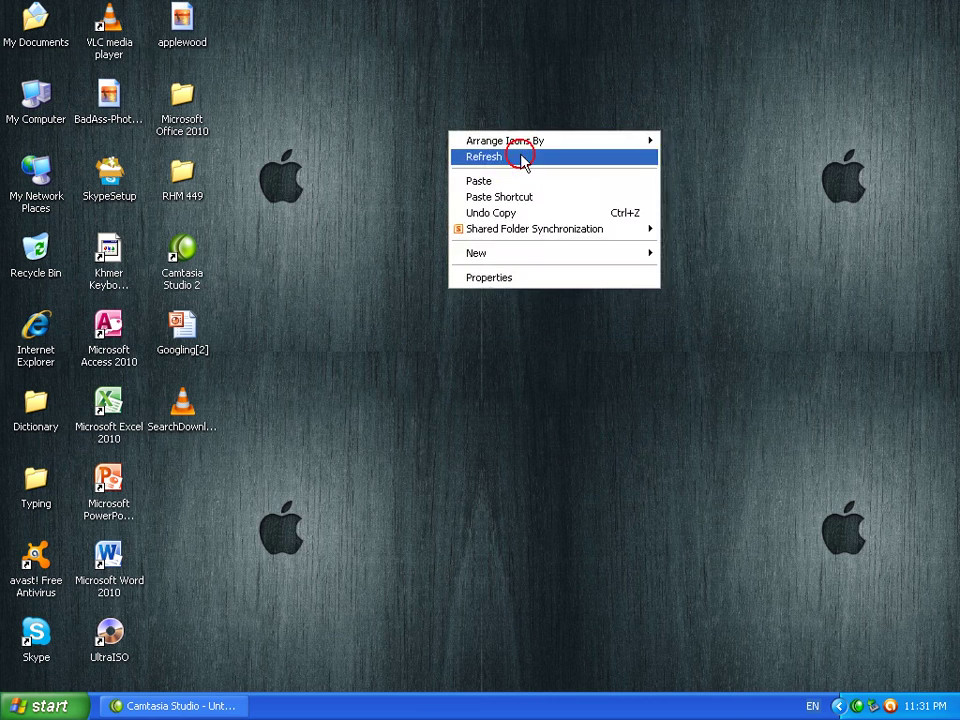
click(548, 190)
click(30, 340)
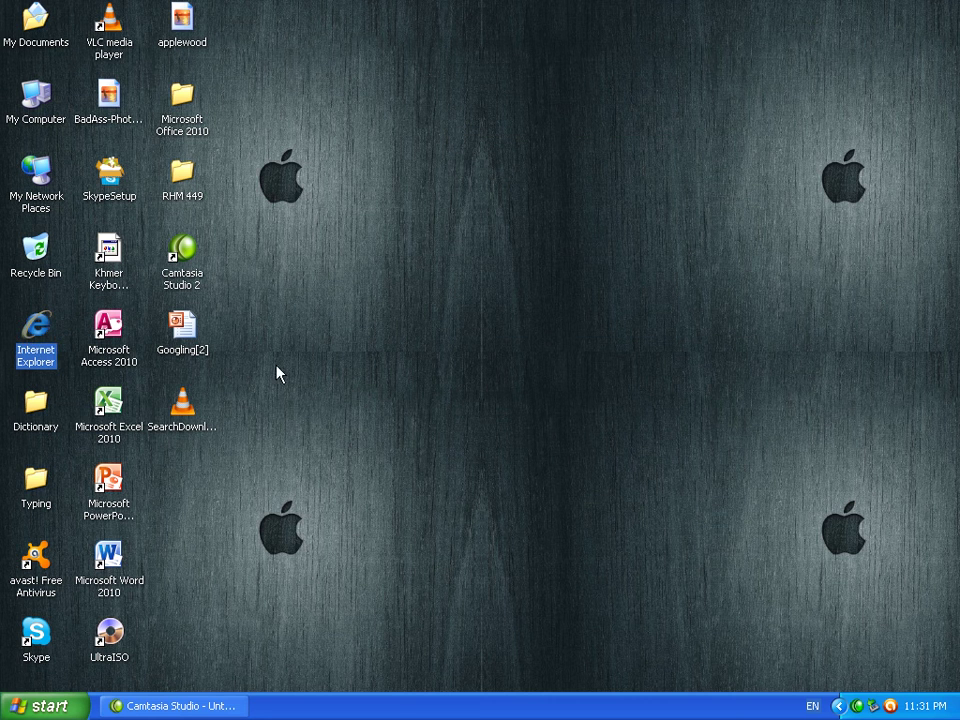
right_click(401, 273)
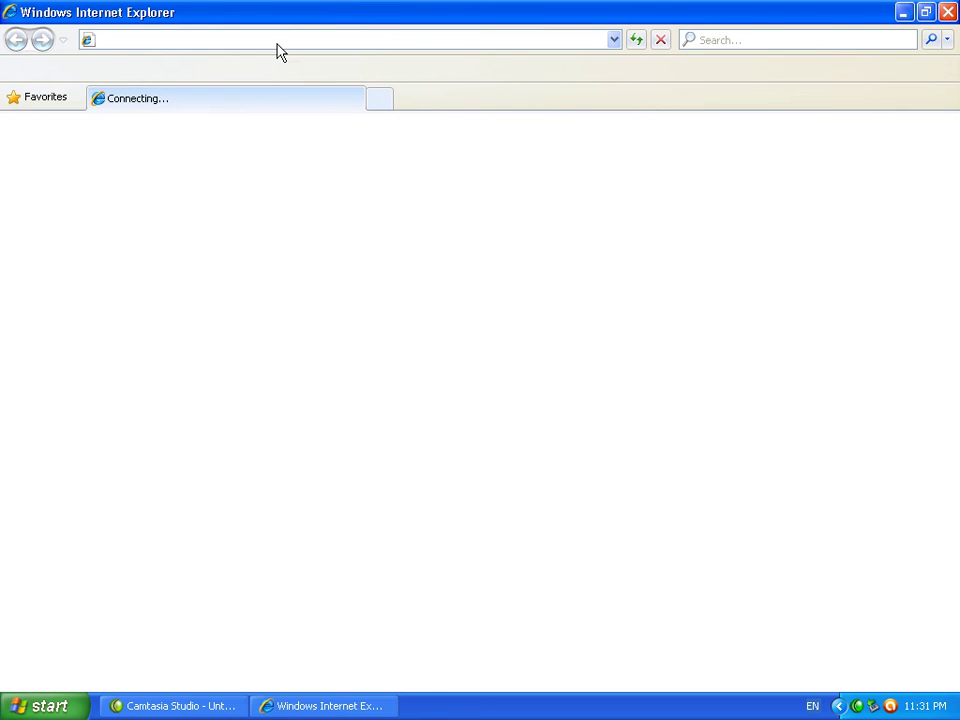
click(276, 41)
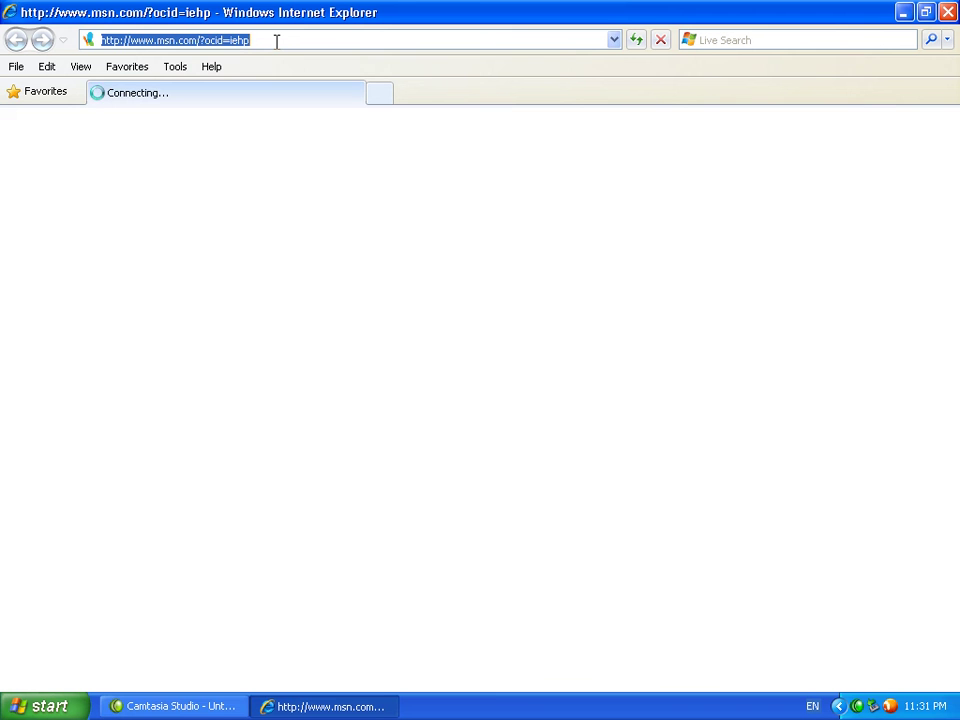
text(yo)
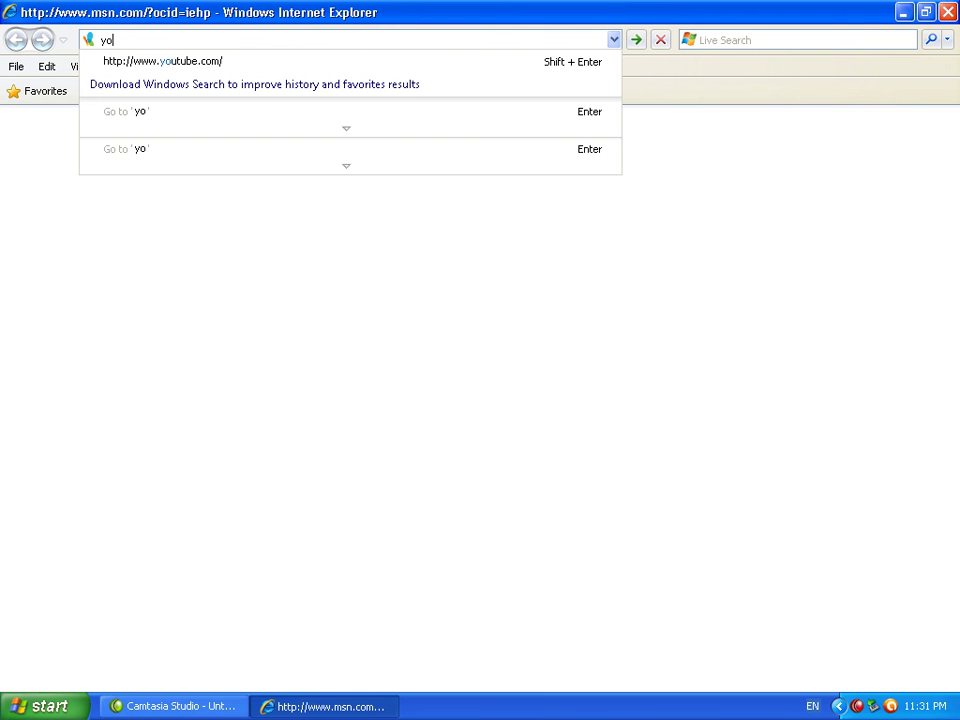
text(utube)
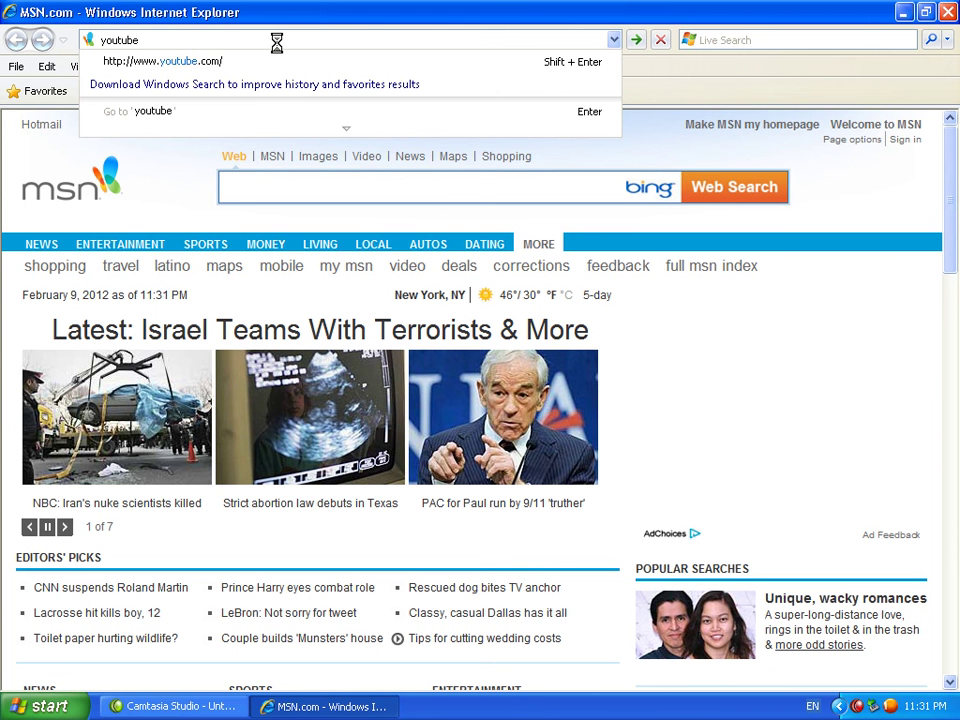
key(Return)
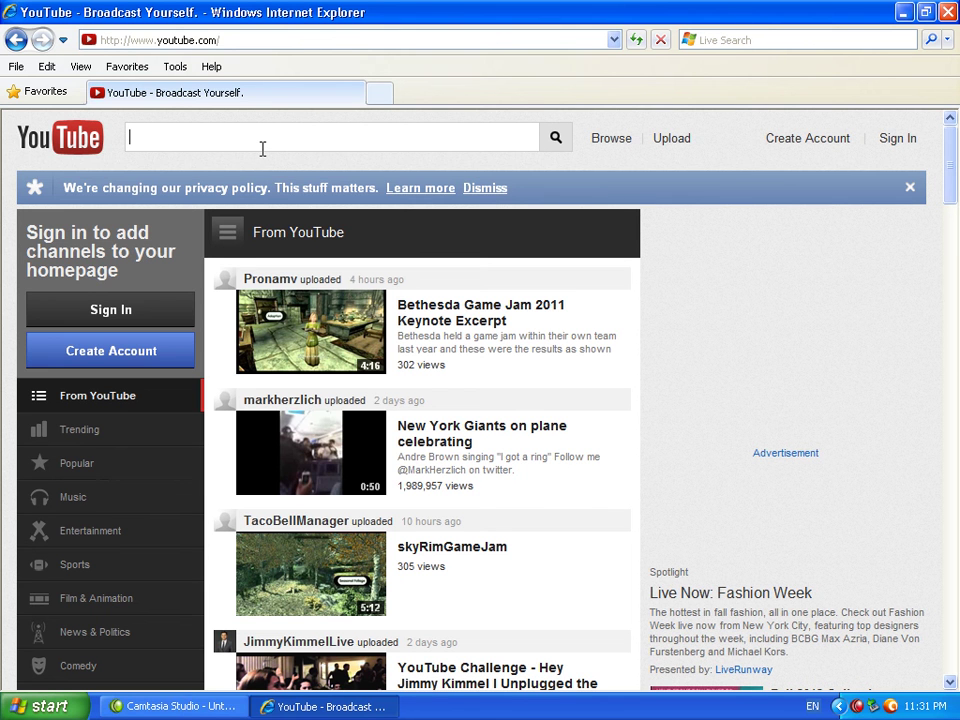
- Search YouTube for "the boy" and open the Girls' Generation THE BOYS Music Video (KOR ver.)
text(the boy)
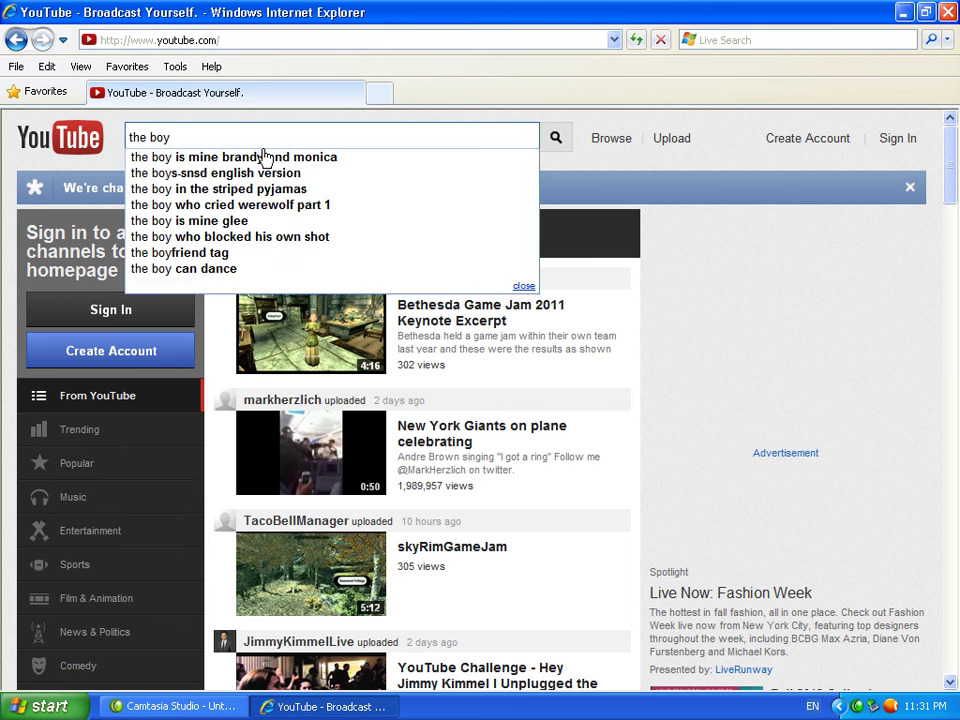
key(Return)
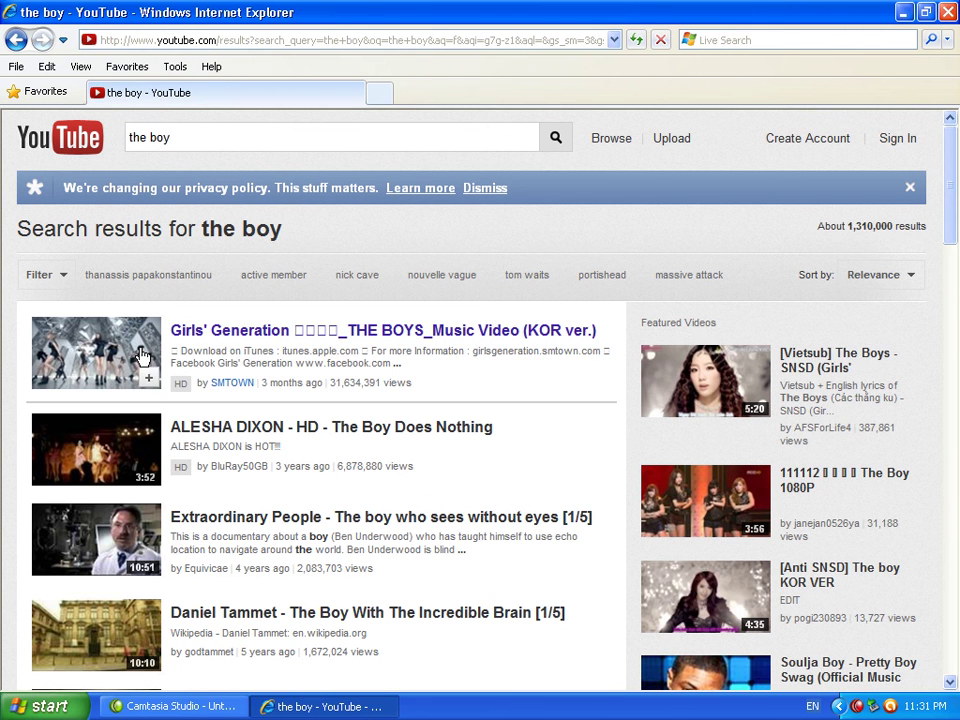
click(428, 330)
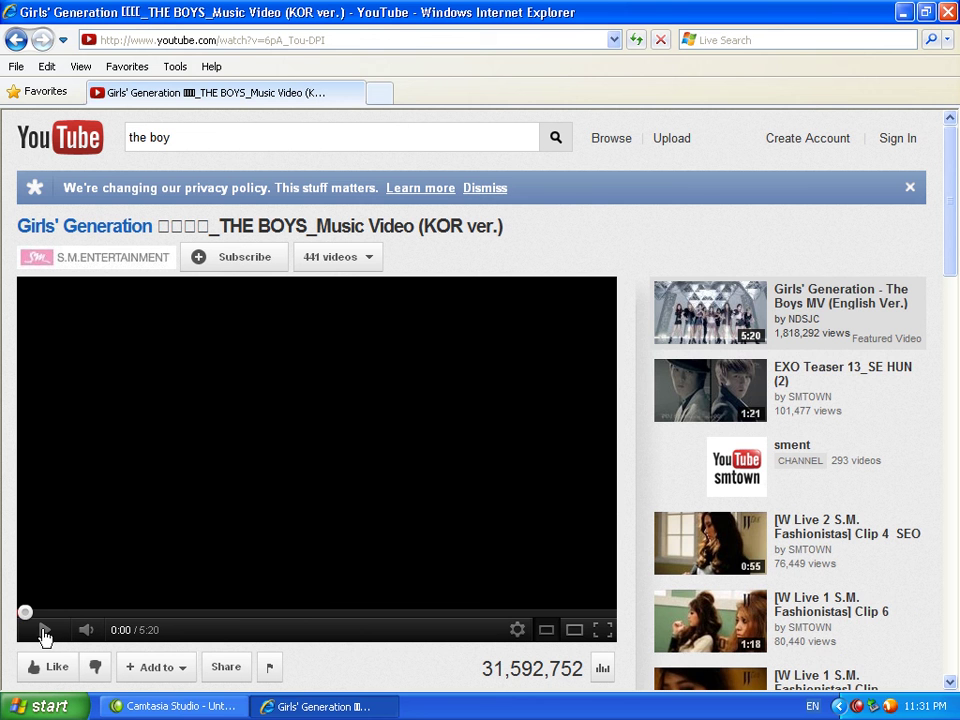
- Test the music video's playback by playing, pausing and resuming it, and pause it again at about 0:16
click(44, 632)
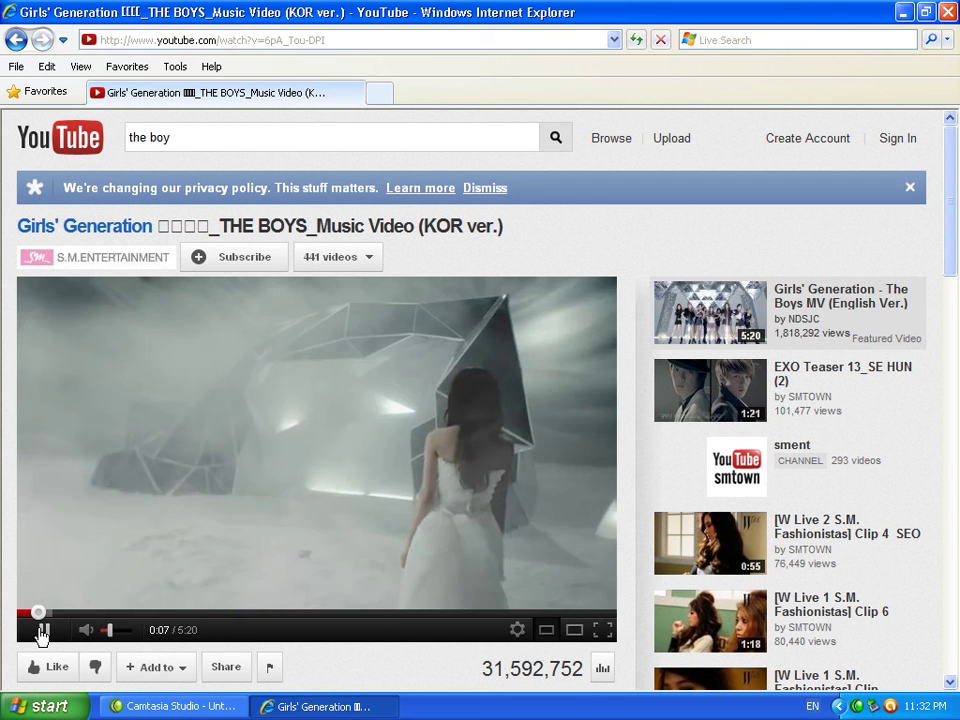
click(43, 629)
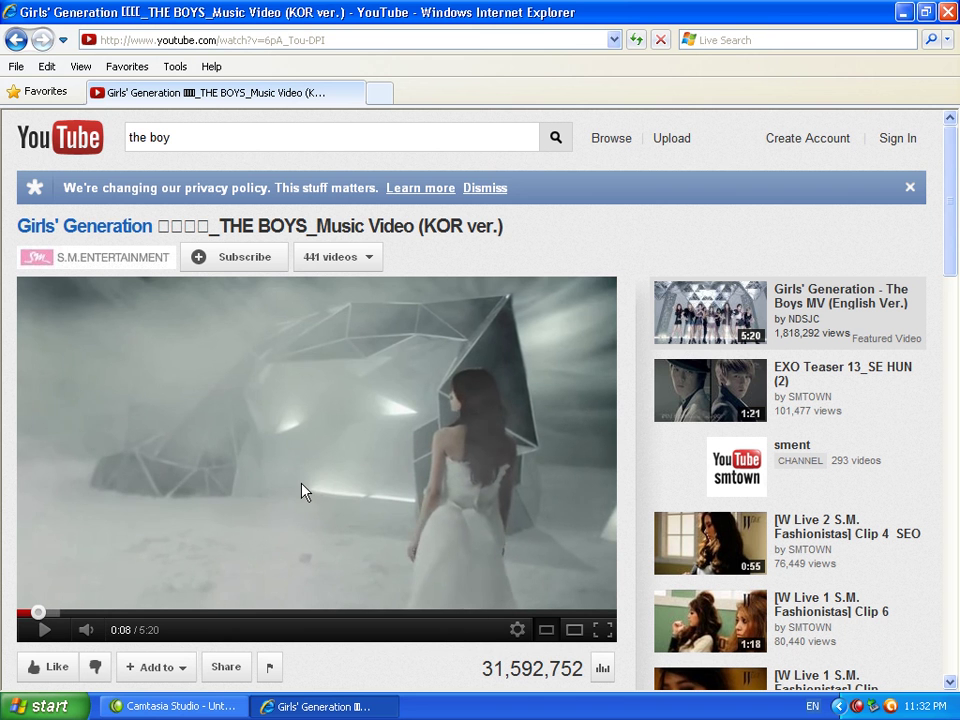
click(44, 630)
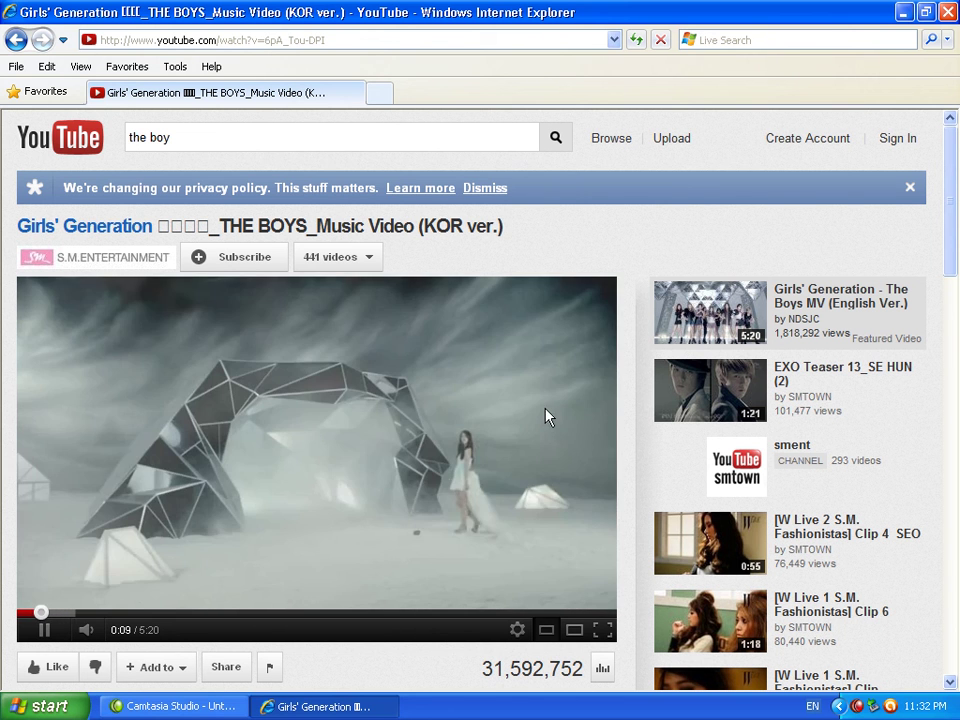
scroll(293, 523, down, 1)
scroll(293, 523, down, 3)
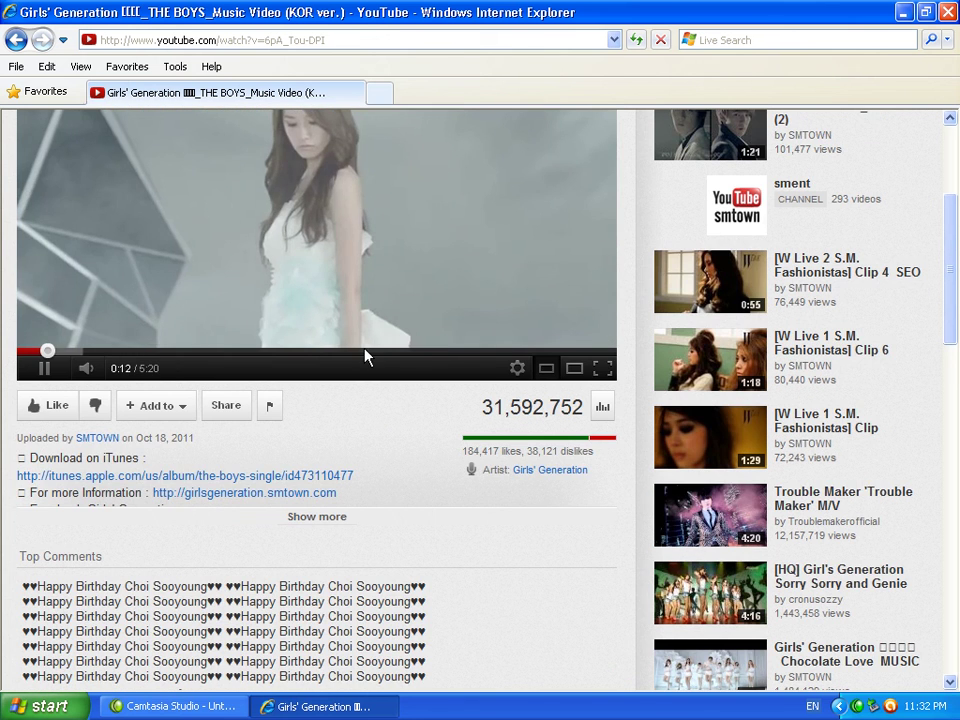
scroll(345, 348, down, 2)
scroll(333, 341, up, 3)
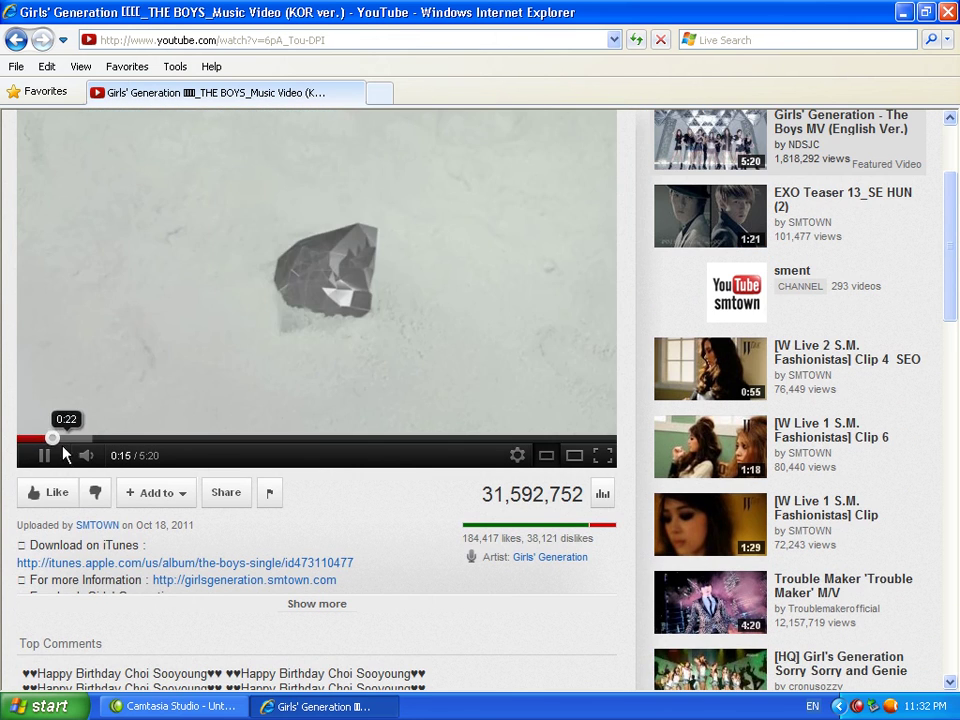
click(44, 455)
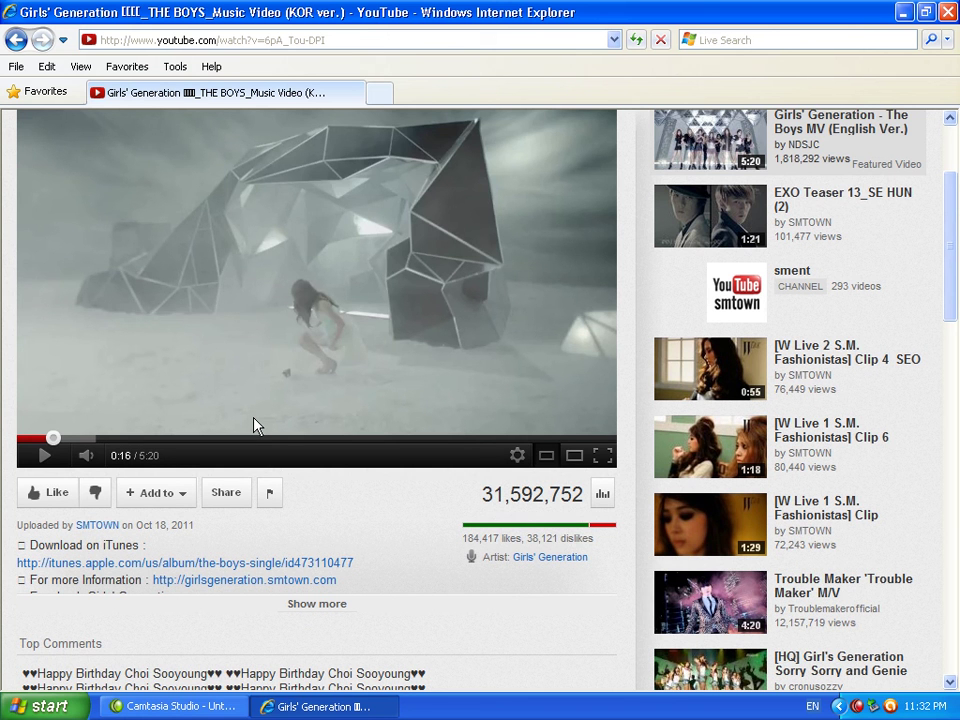
scroll(253, 425, up, 1)
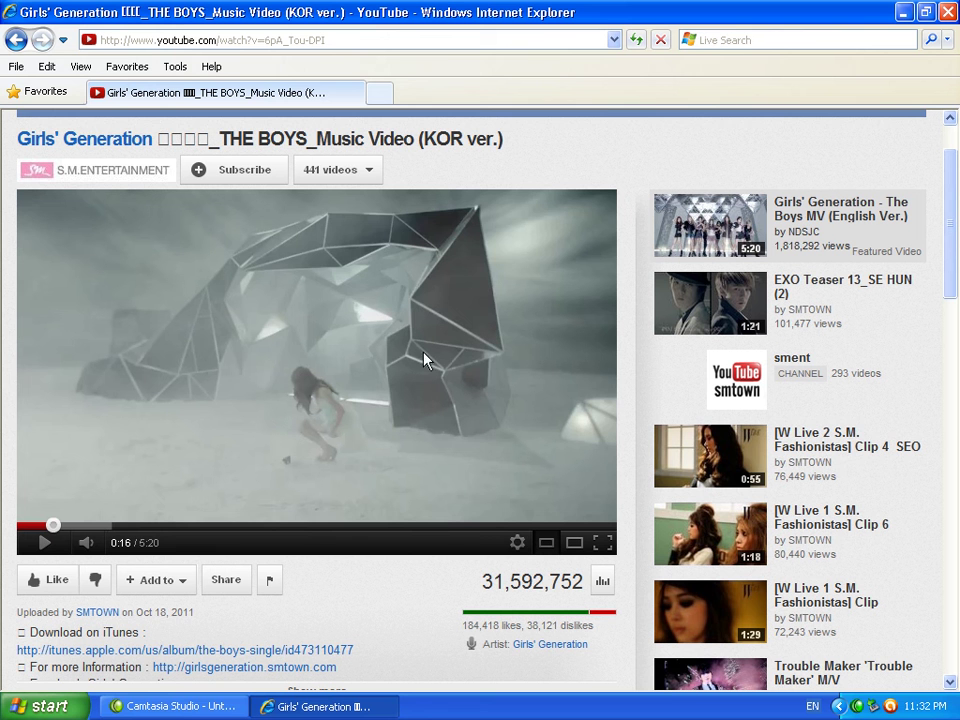
click(392, 43)
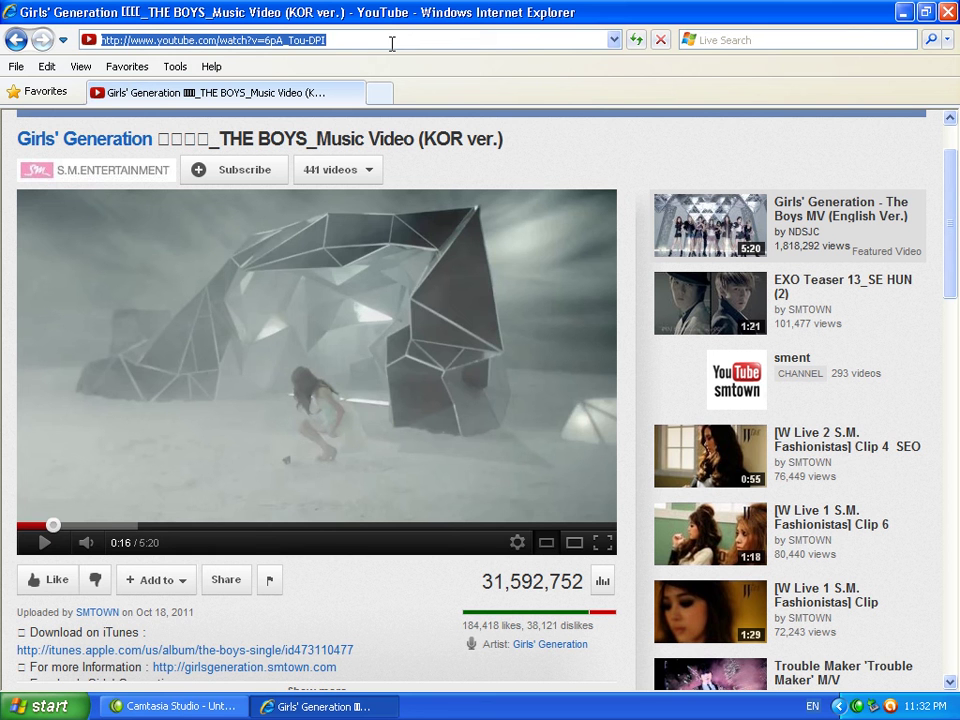
text(file)
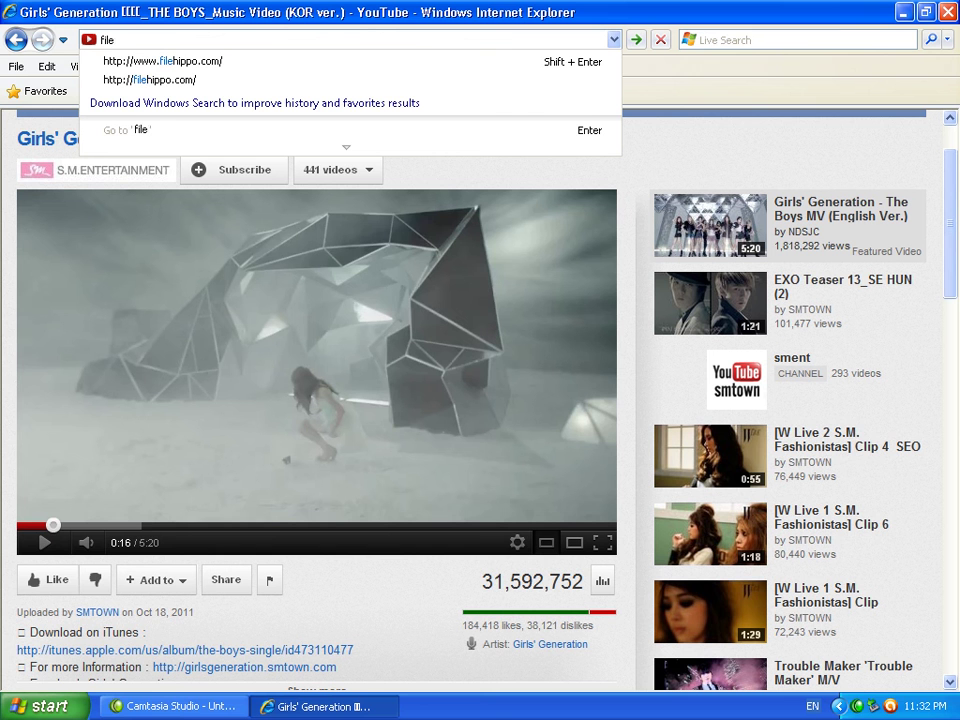
text(hipopo)
key(shift+Return)
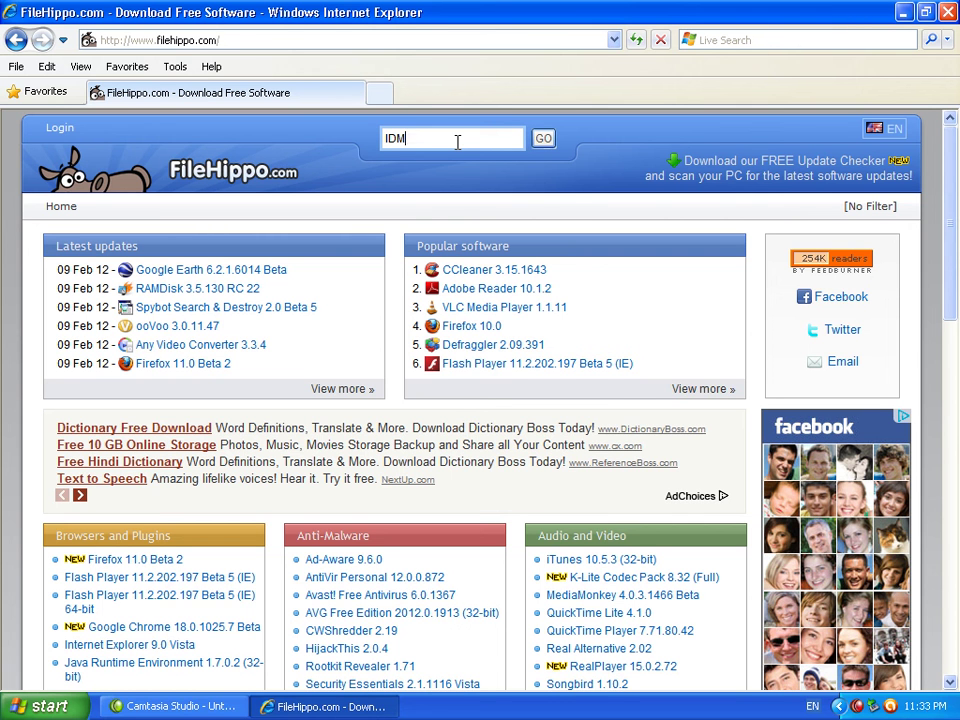
- Search FileHippo for "IDM" and open the download page of Internet Download Manager 6.08 Build 9
key(Return)
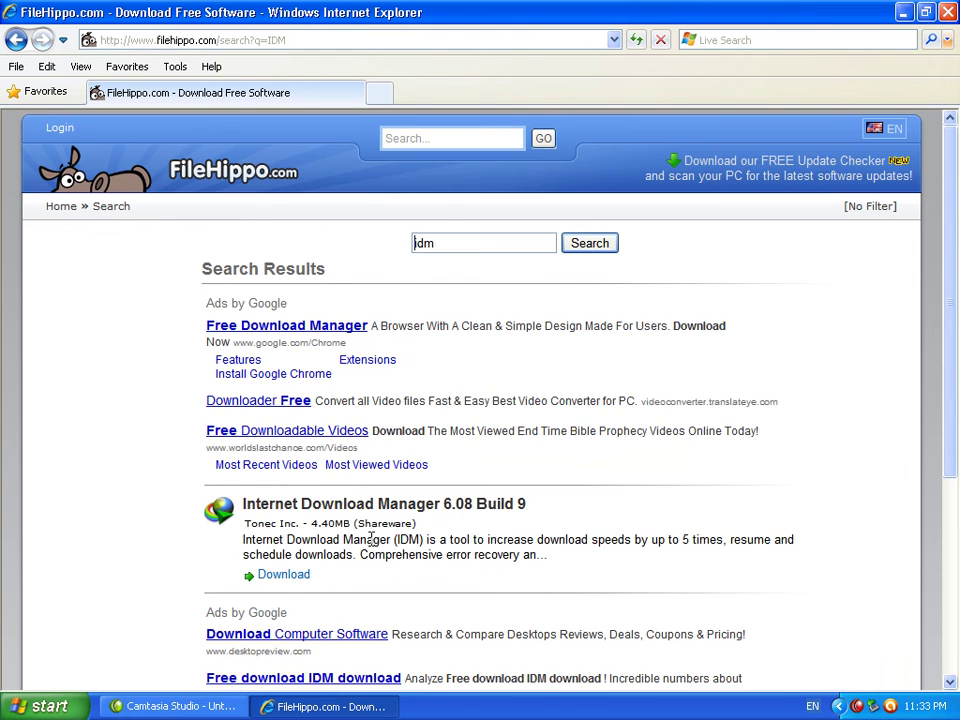
scroll(371, 540, down, 2)
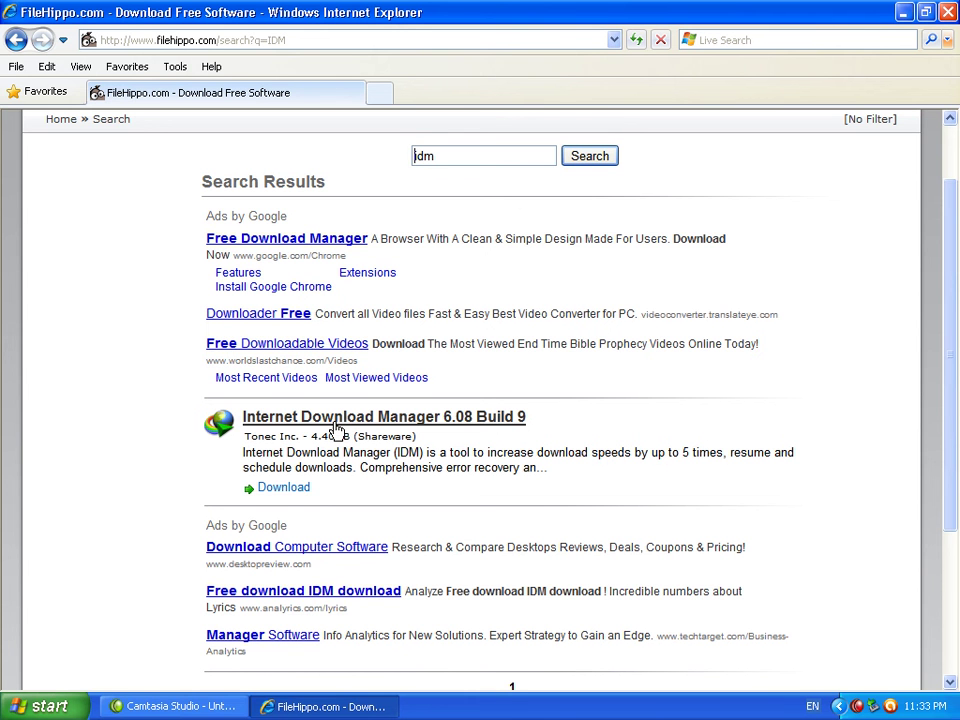
click(288, 490)
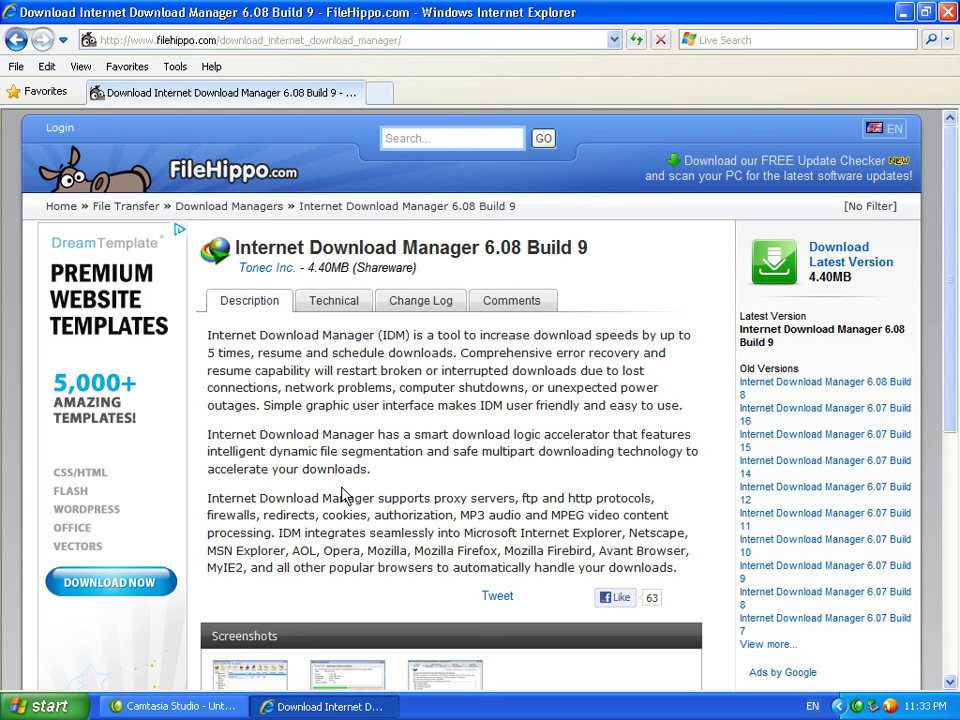
- Download the latest Internet Download Manager version, allowing the blocked file, and save it as idman6084 in the sithasoftware folder
click(785, 278)
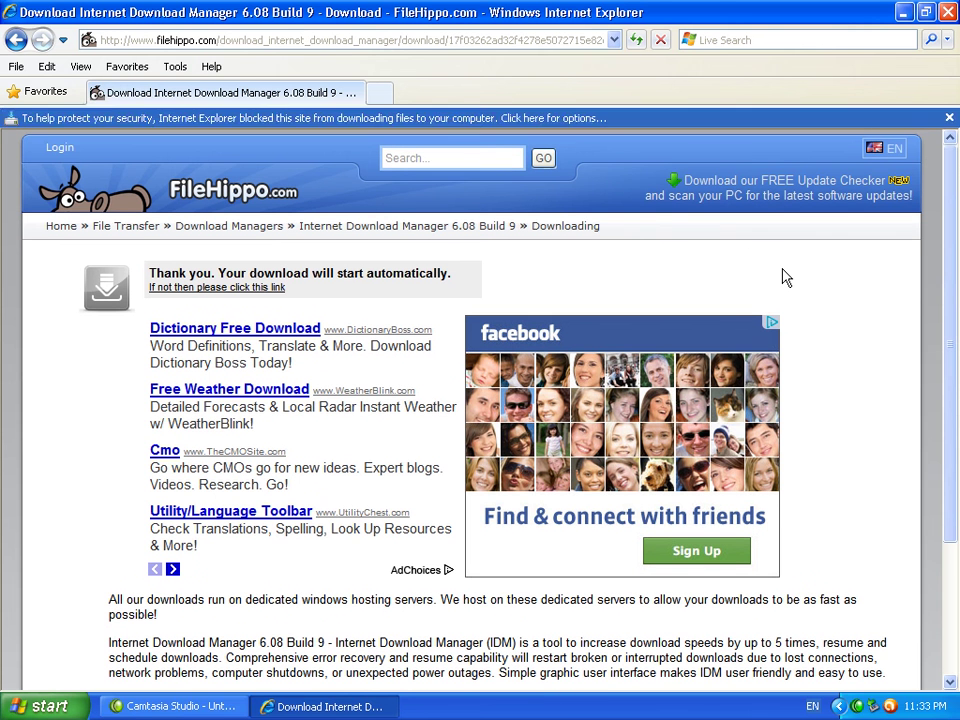
click(232, 122)
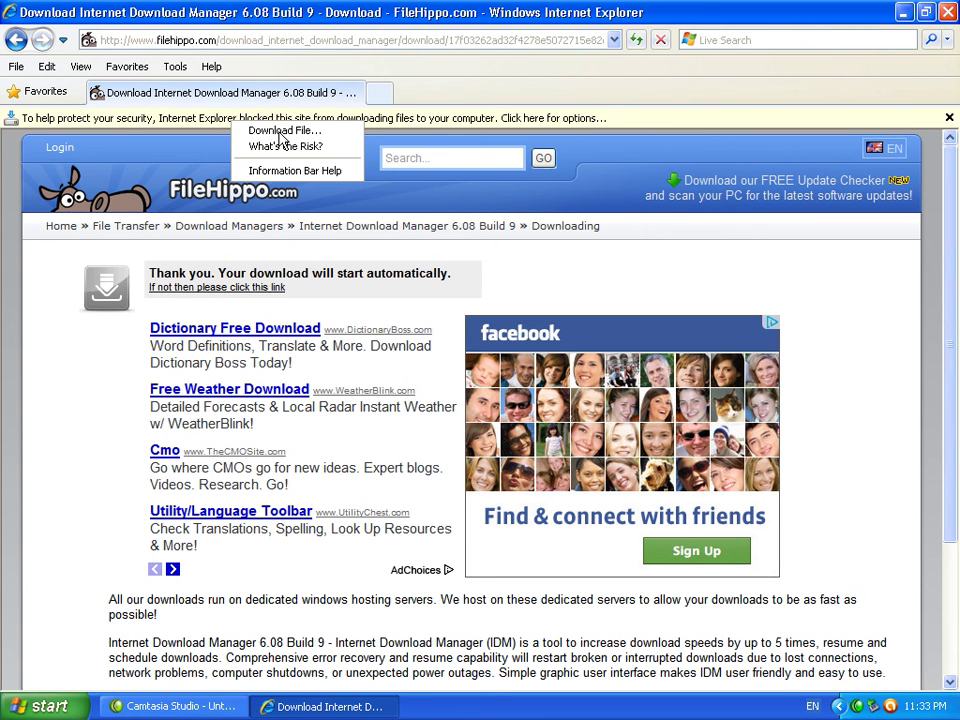
click(281, 132)
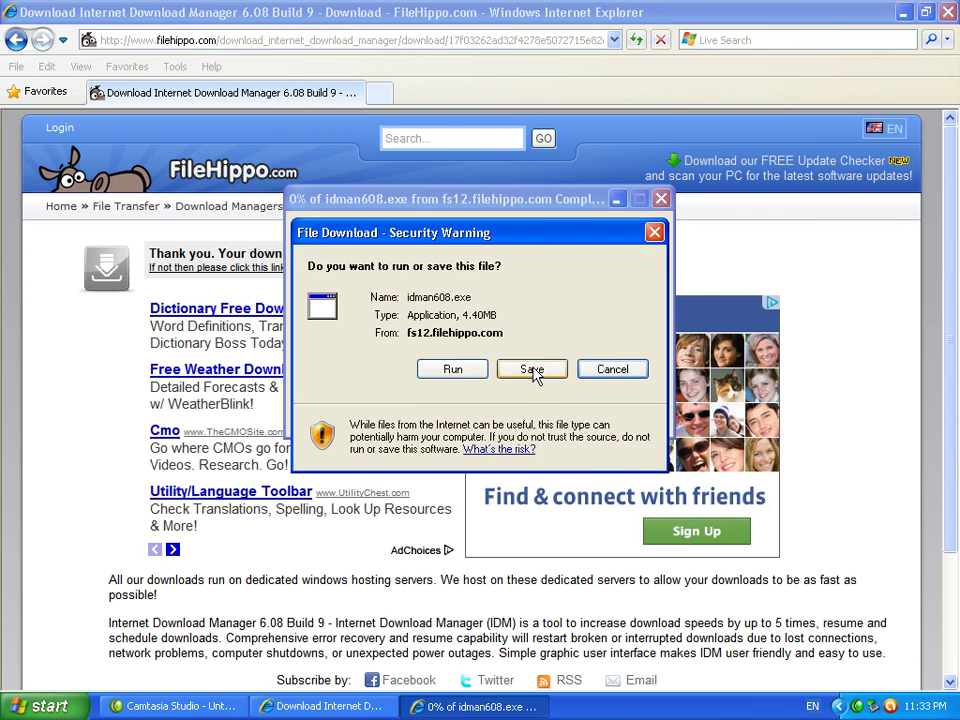
click(531, 370)
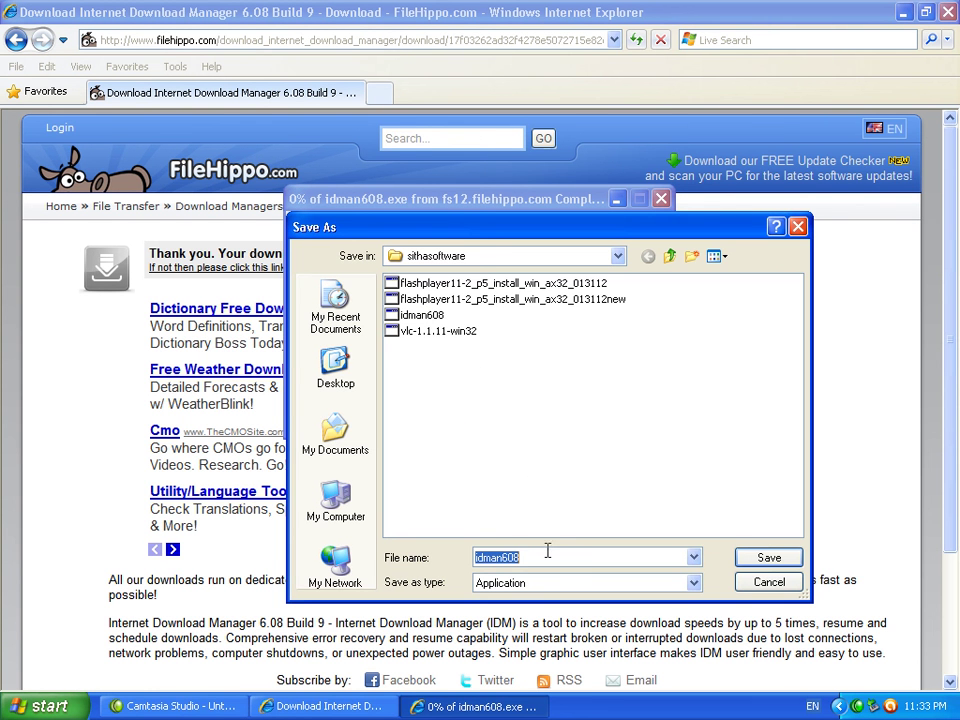
click(547, 553)
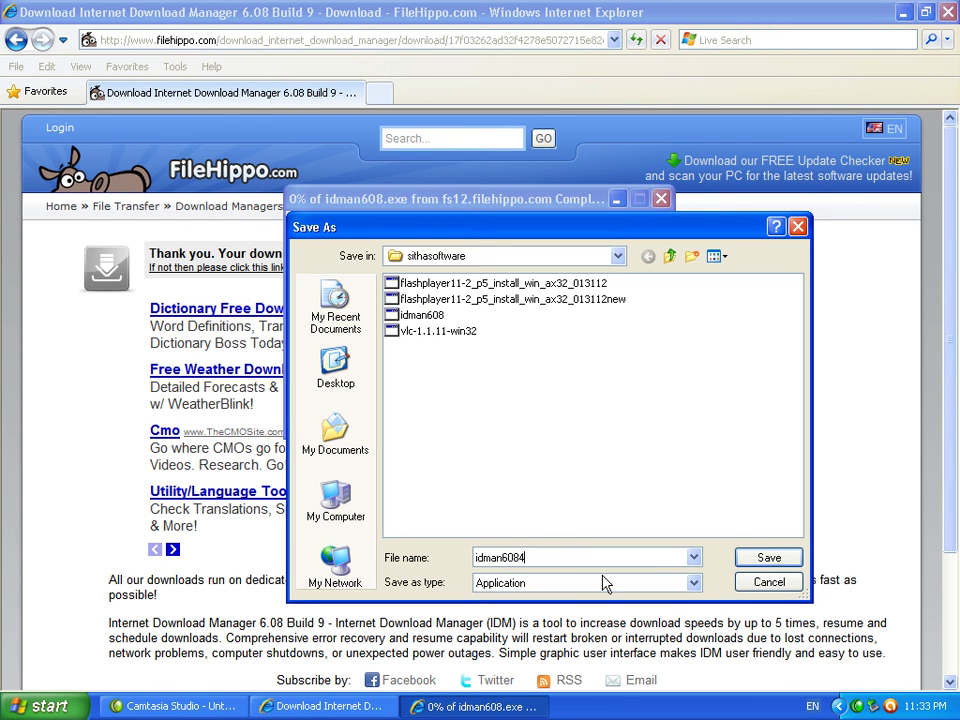
click(767, 559)
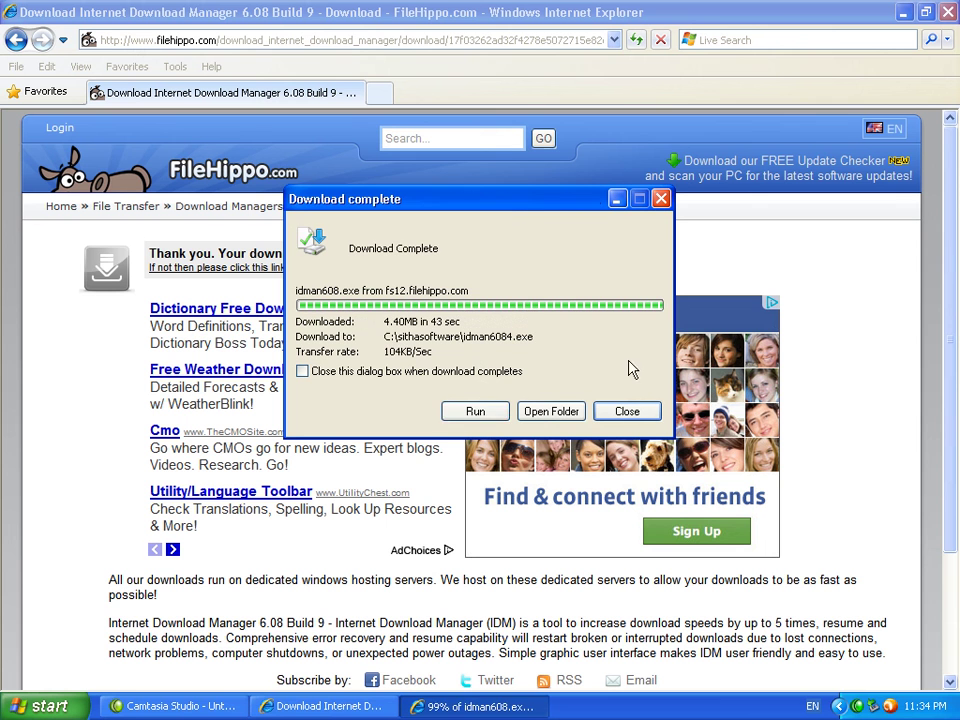
- Run the downloaded Internet Download Manager installer and minimize the browser to reach its setup on the desktop
click(475, 414)
click(550, 299)
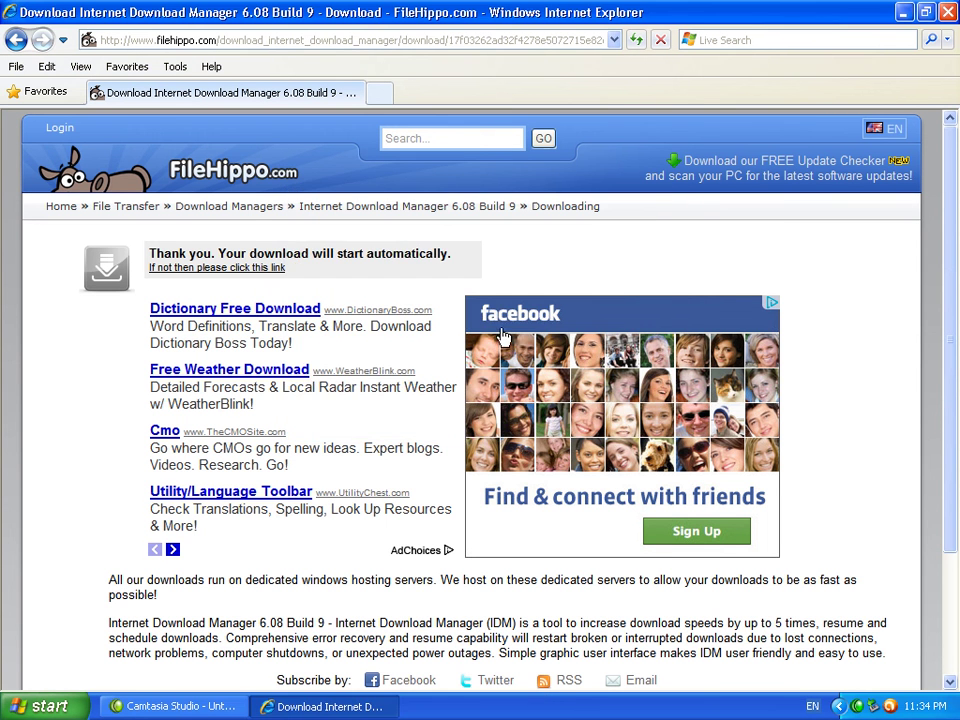
click(903, 12)
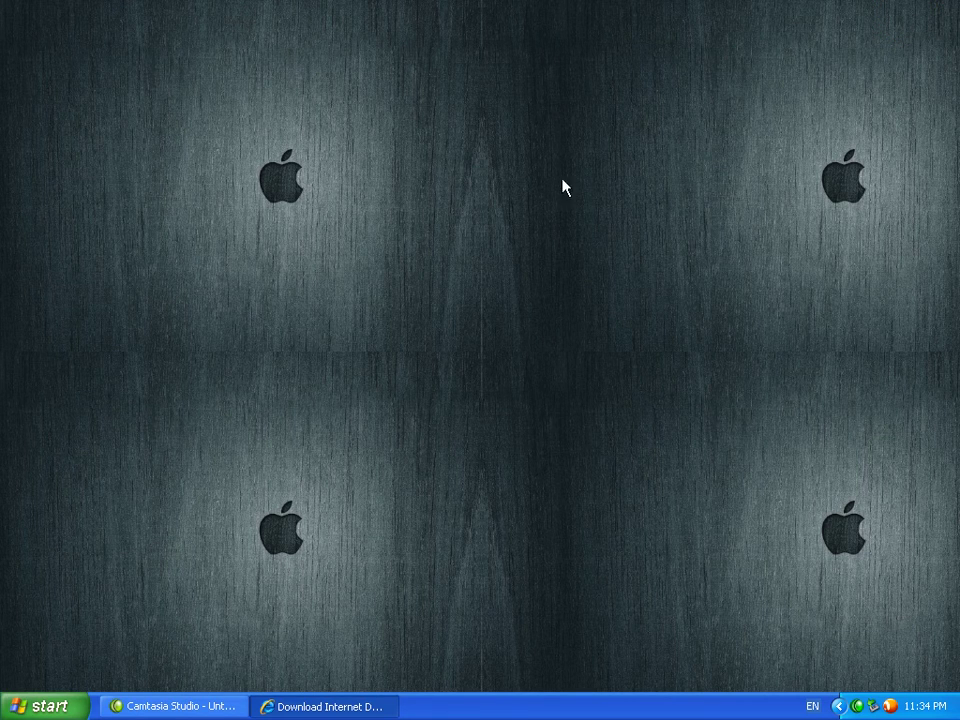
right_click(450, 128)
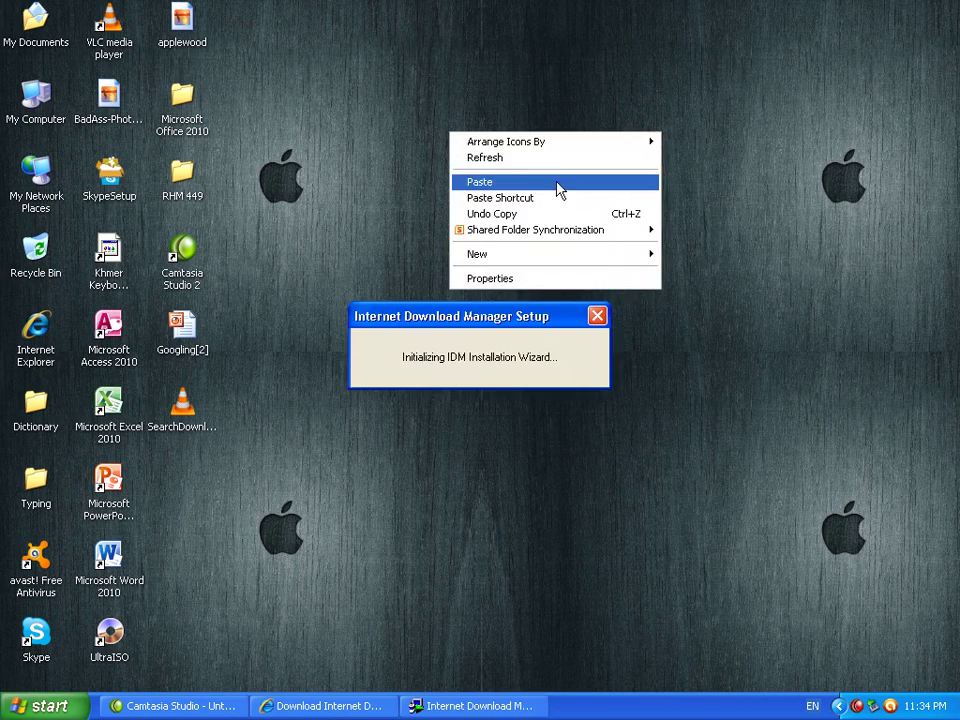
click(549, 154)
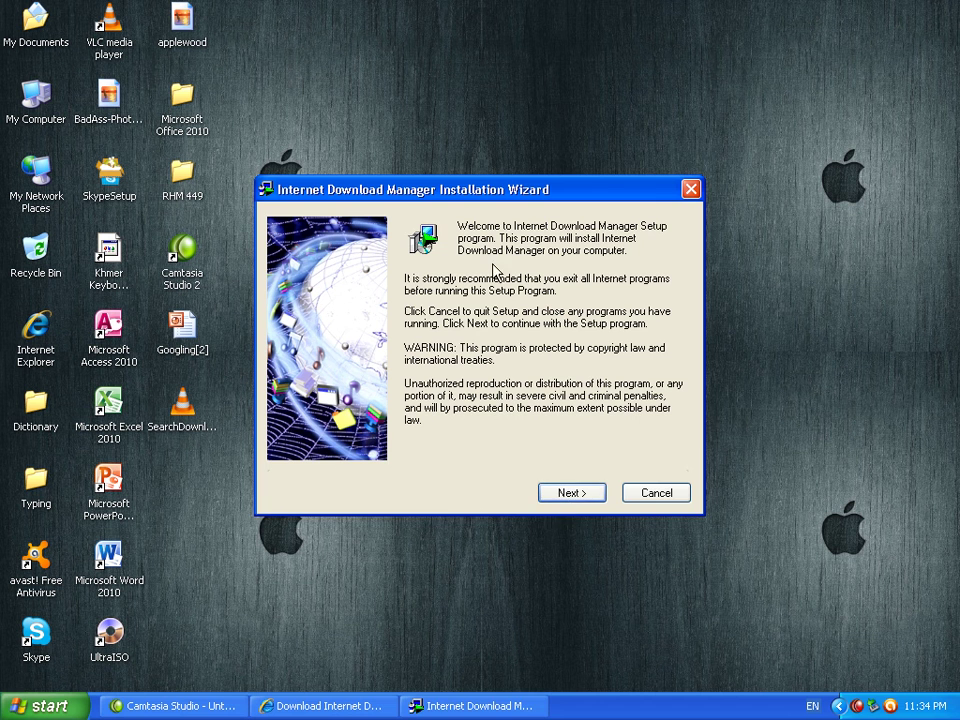
- Complete the Internet Download Manager installation wizard, accepting the license, dismissing the error dialog and finishing the setup
drag(485, 186, 504, 105)
click(583, 415)
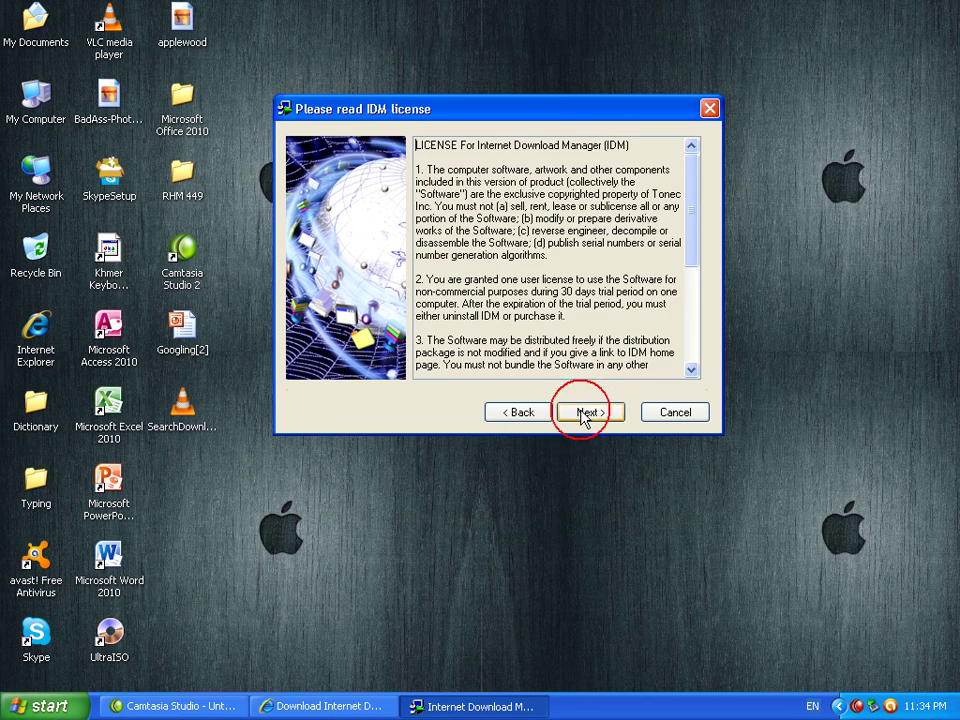
click(583, 414)
click(589, 416)
click(589, 416)
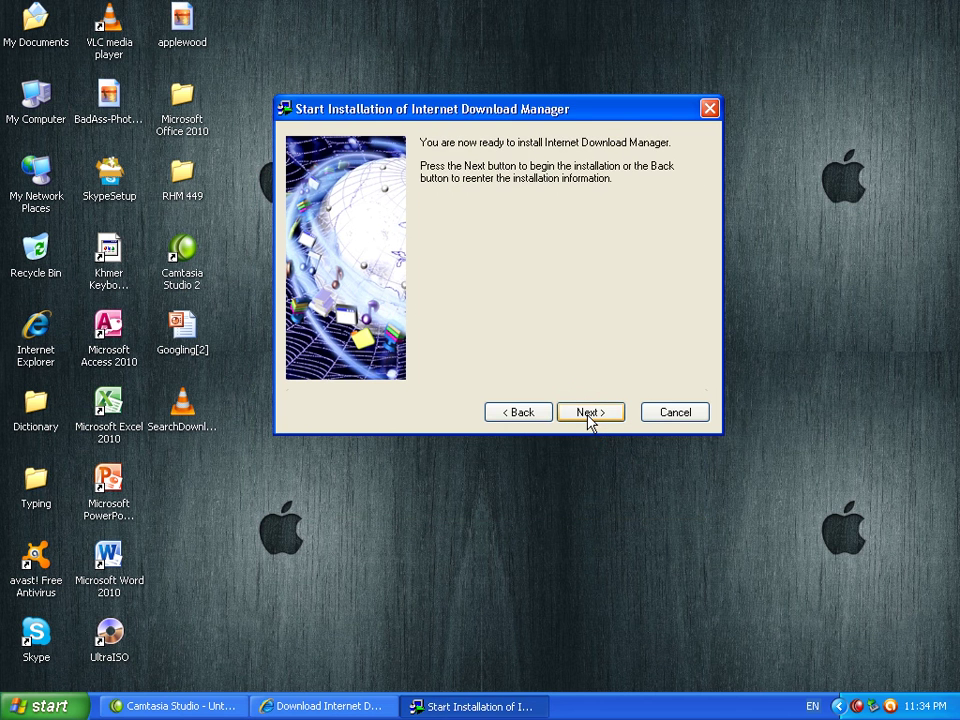
click(589, 416)
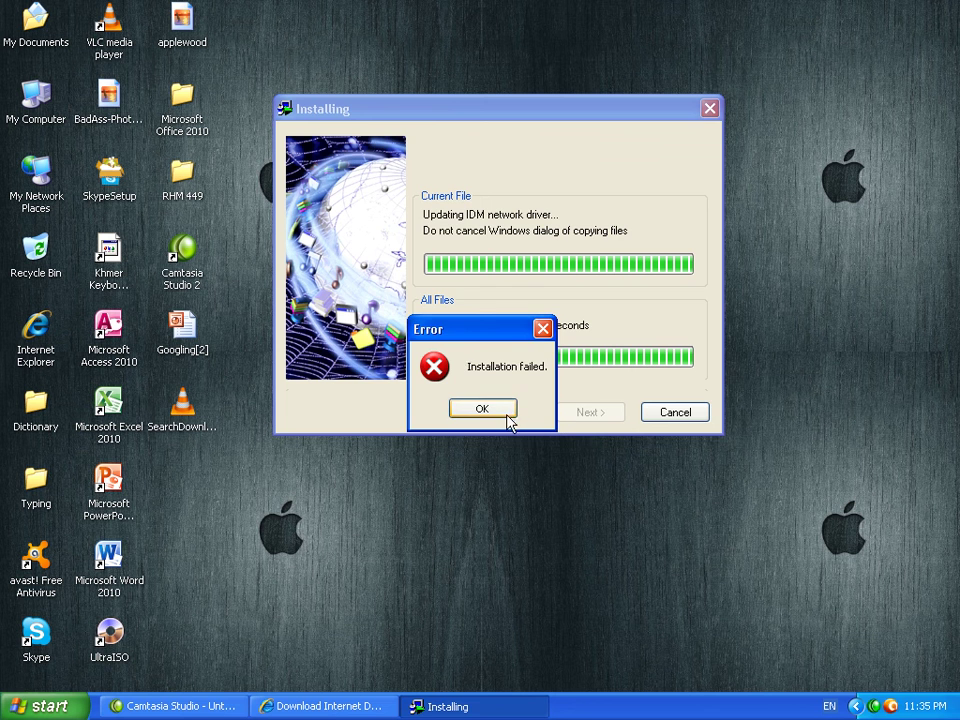
drag(467, 339, 414, 225)
click(426, 296)
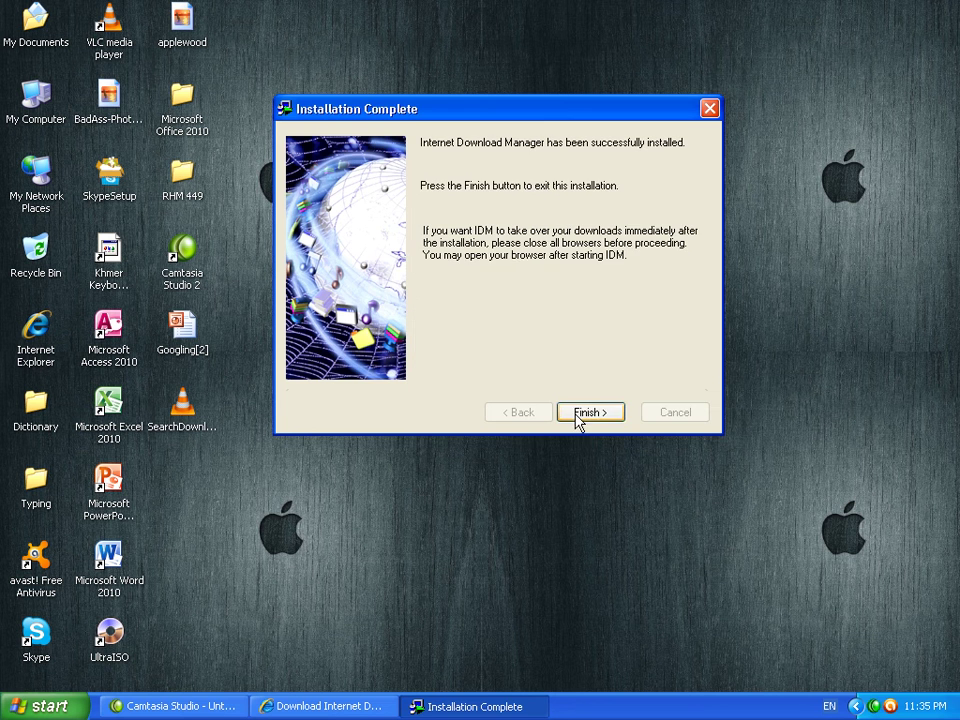
click(588, 413)
right_click(502, 305)
click(564, 334)
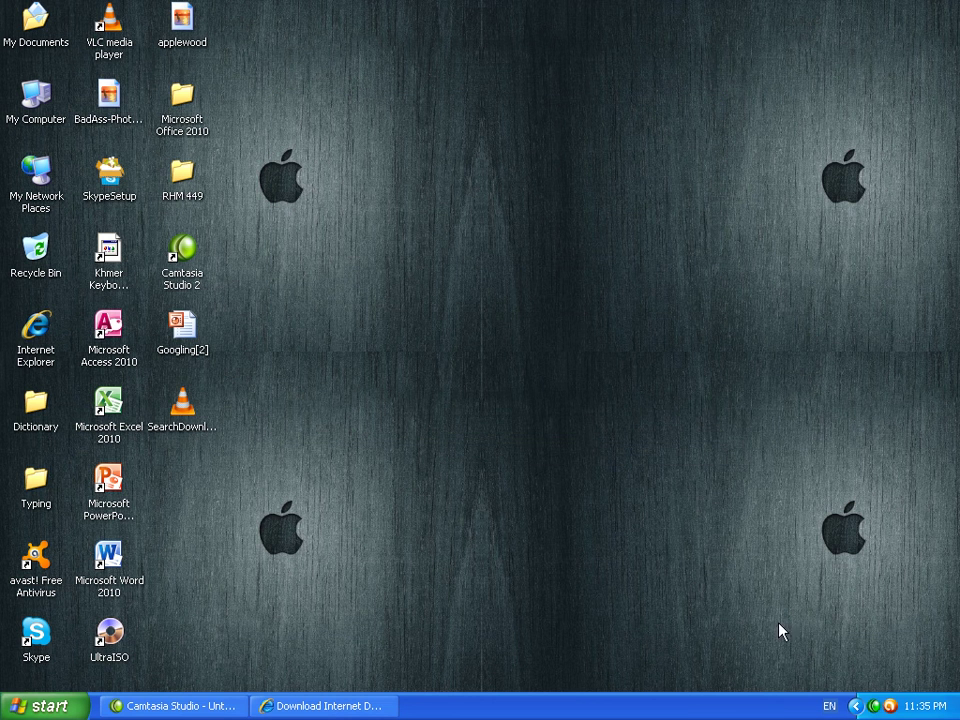
right_click(471, 290)
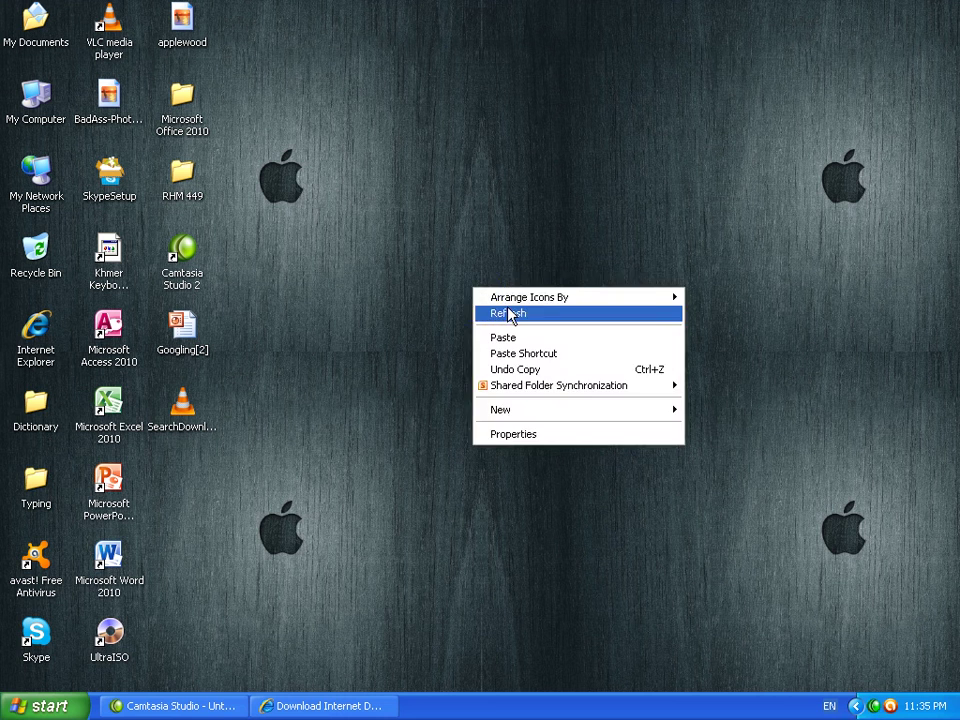
click(509, 314)
- Close Internet Download Manager's Tip of the Day, remove the incomplete .flv video from the download list and minimize the window
click(40, 706)
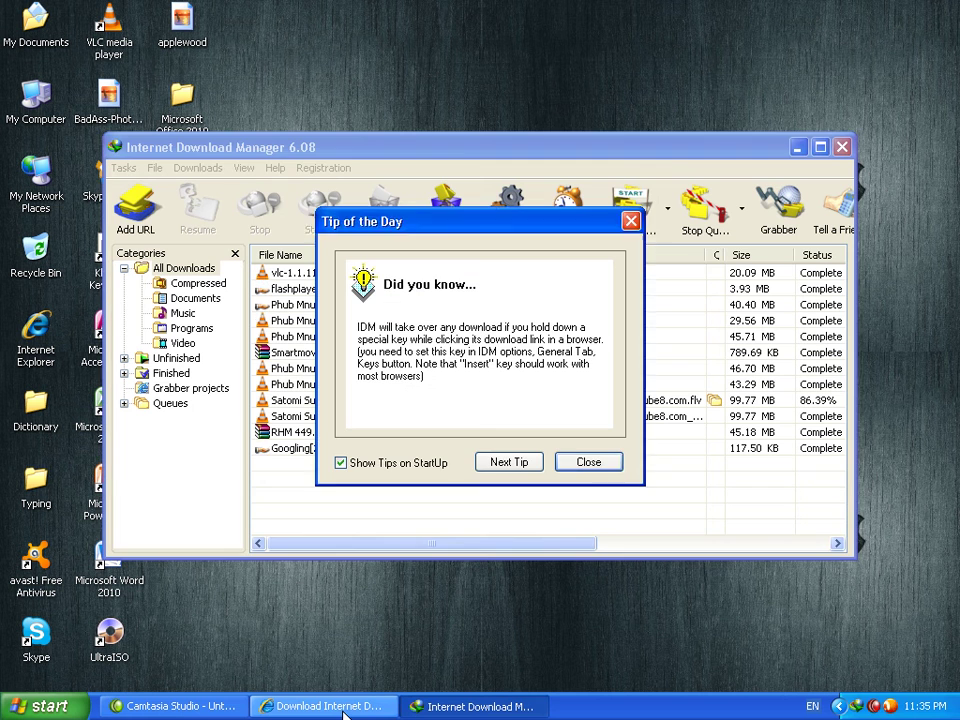
click(580, 468)
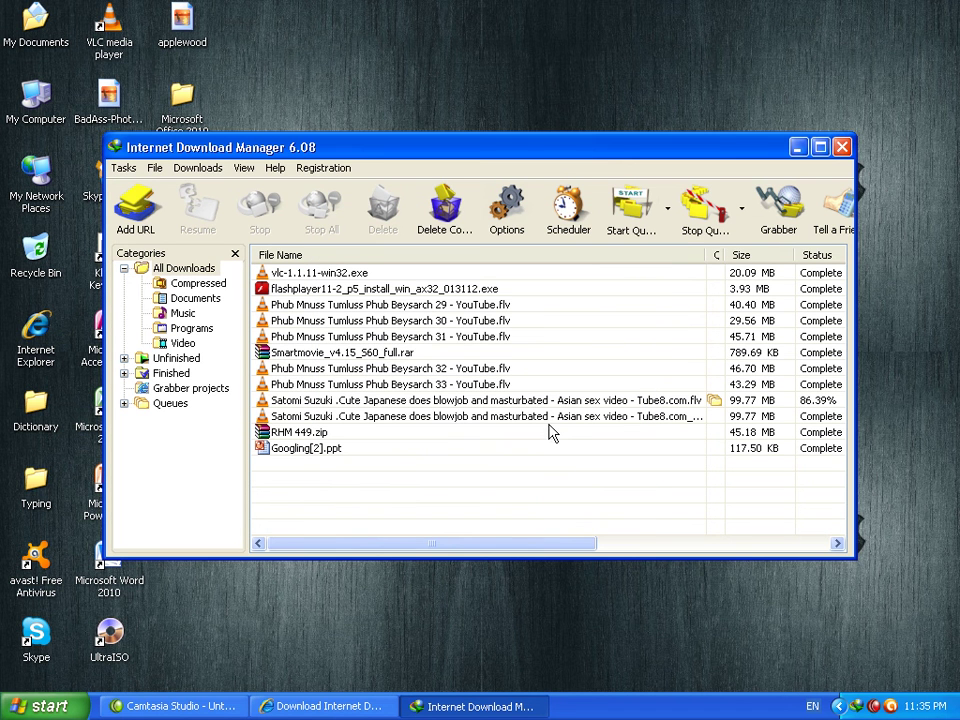
right_click(462, 402)
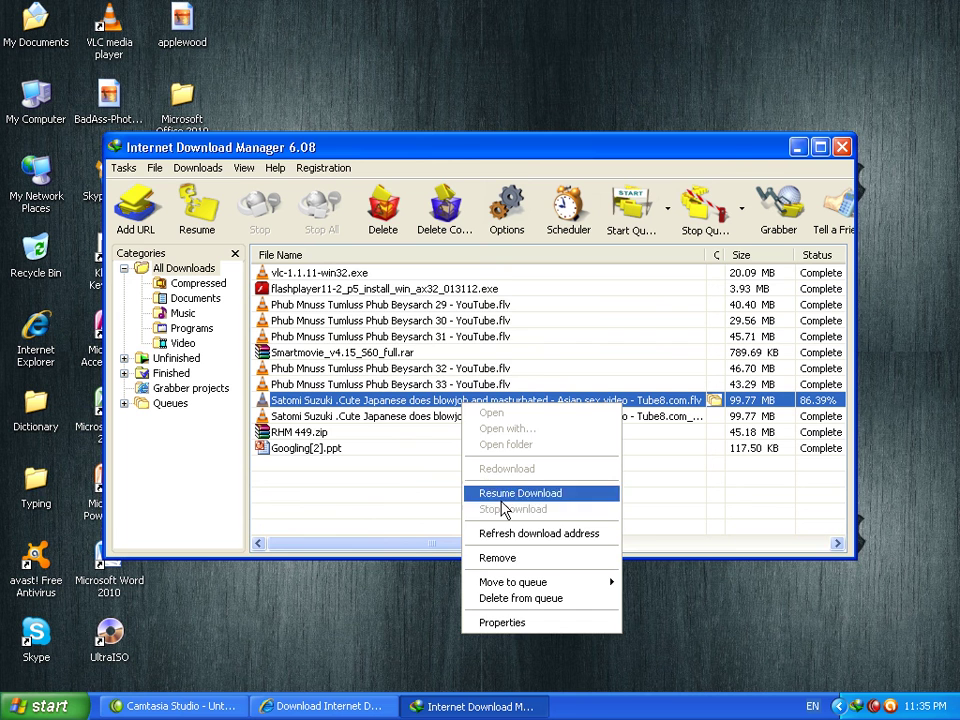
click(505, 558)
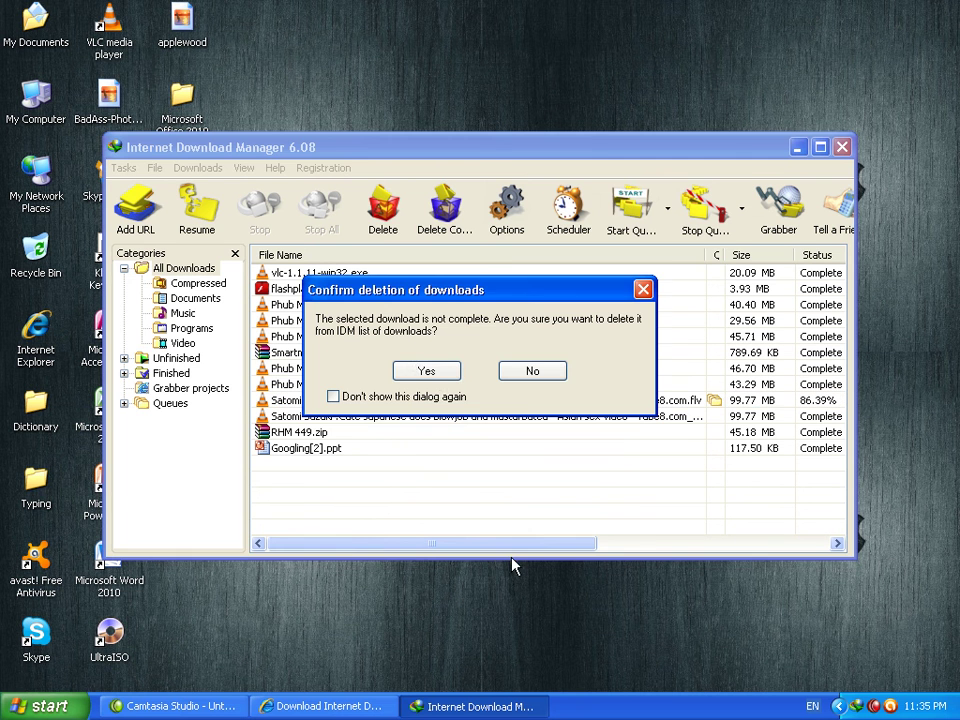
click(430, 374)
click(797, 148)
right_click(476, 181)
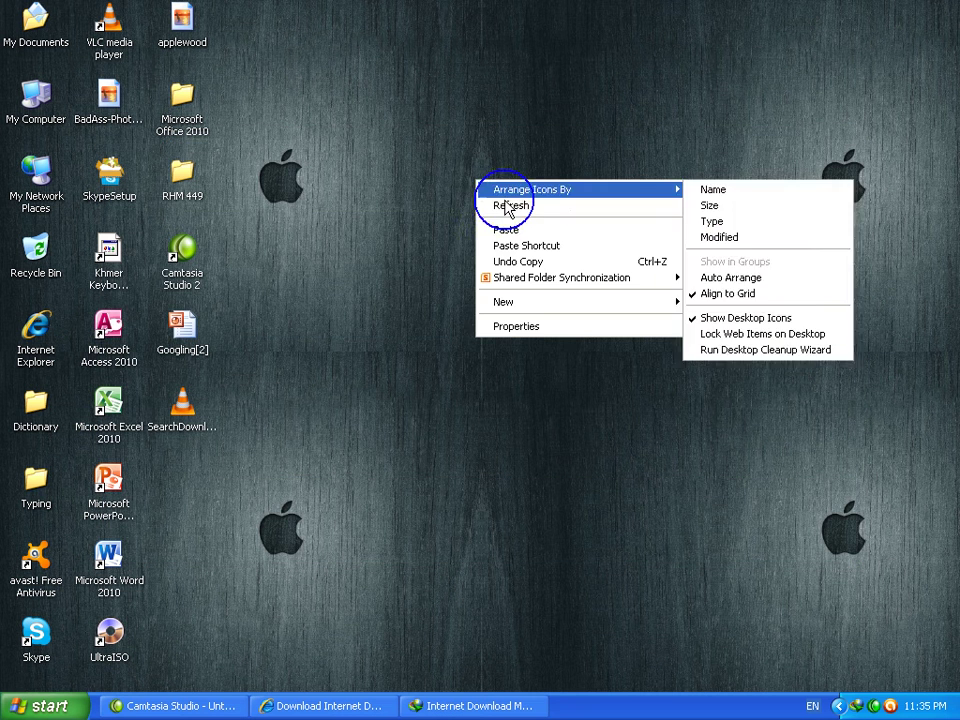
click(521, 207)
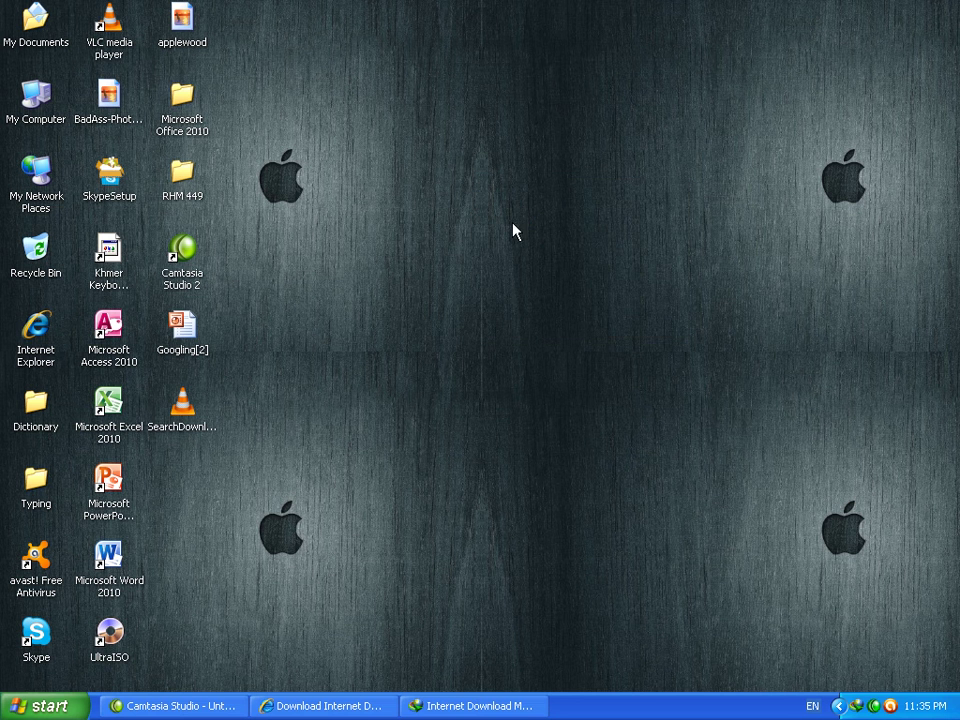
right_click(415, 223)
click(456, 249)
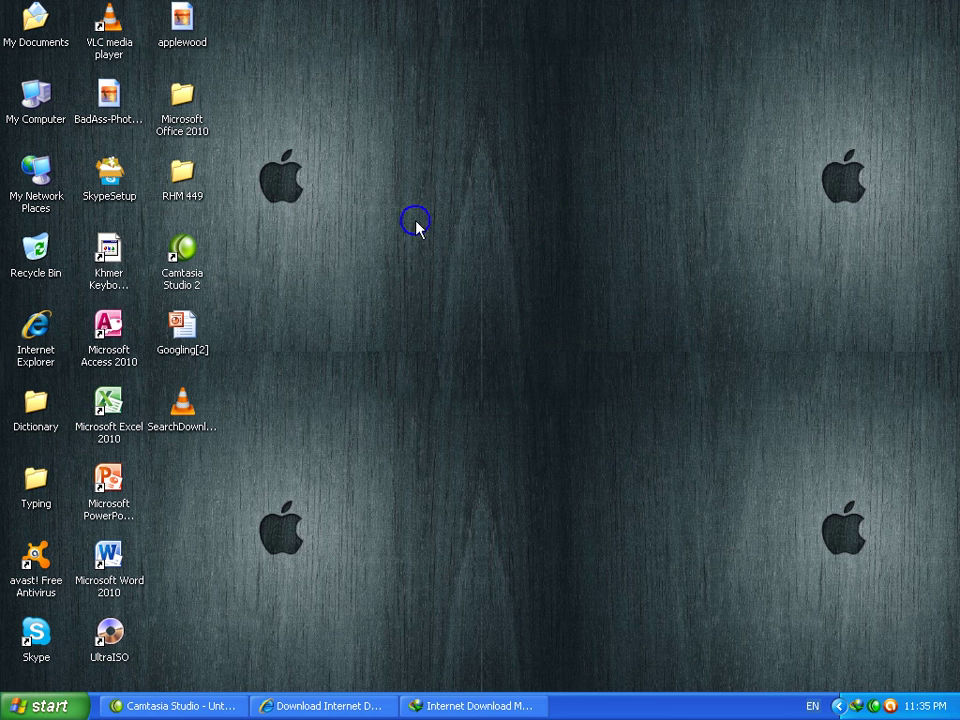
right_click(415, 222)
click(456, 247)
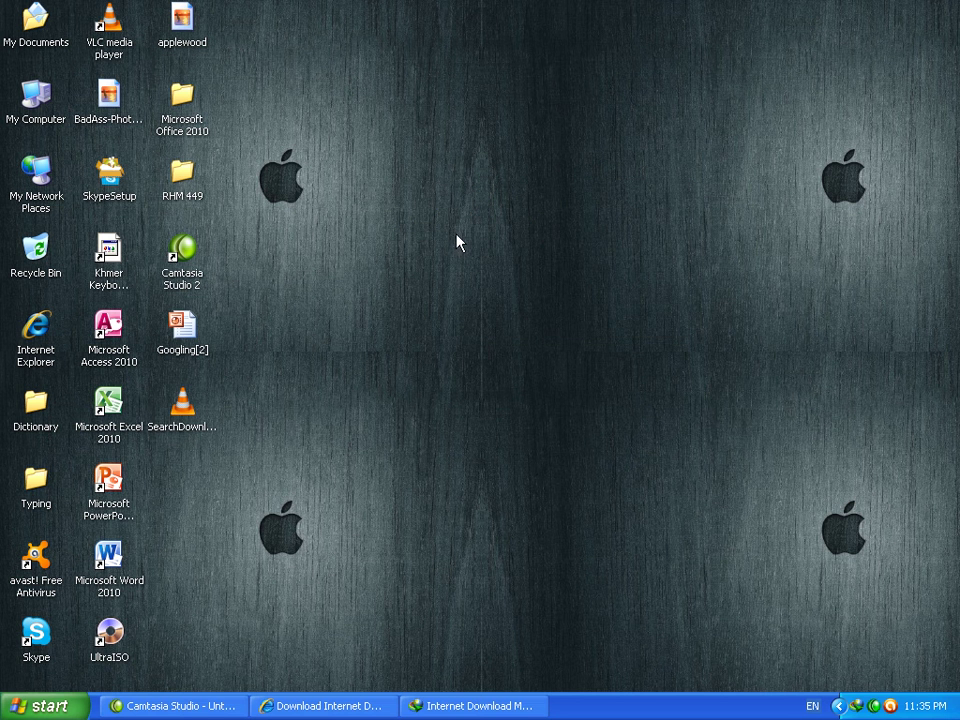
right_click(457, 232)
click(458, 238)
right_click(418, 204)
click(463, 228)
right_click(407, 197)
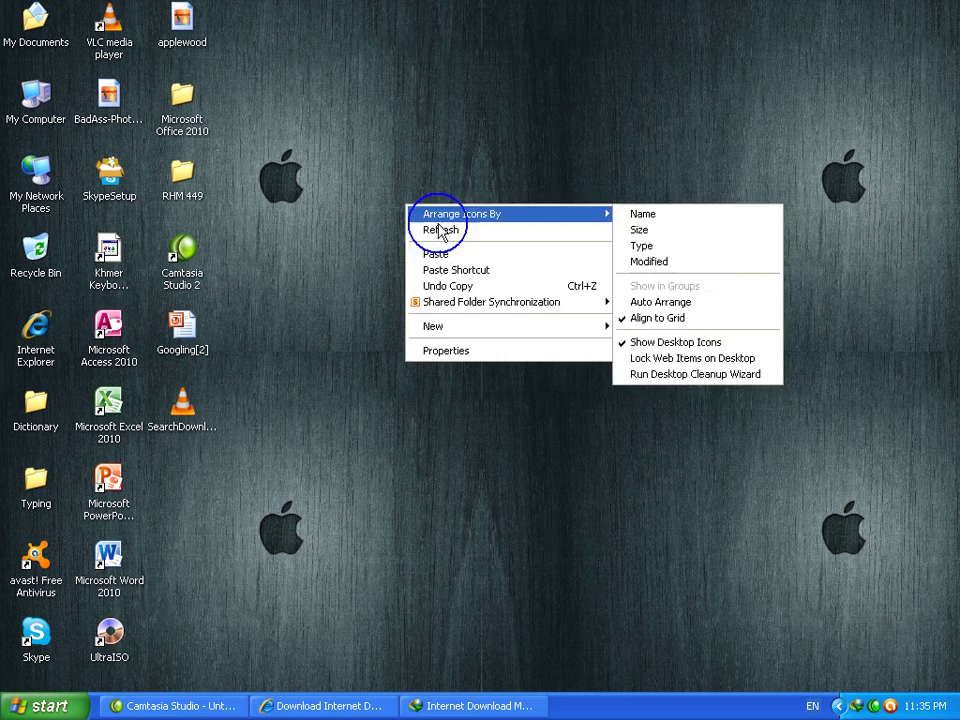
click(440, 228)
right_click(413, 207)
click(465, 240)
right_click(411, 200)
click(471, 242)
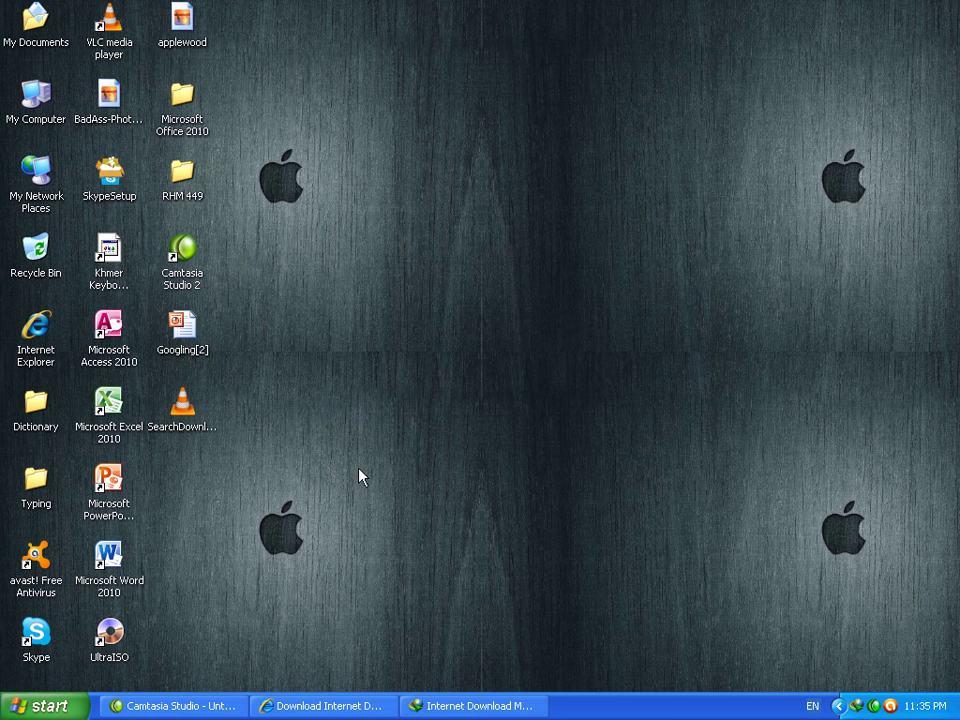
- Check the Internet Download Manager entries in the list of installed programs
click(45, 706)
click(122, 465)
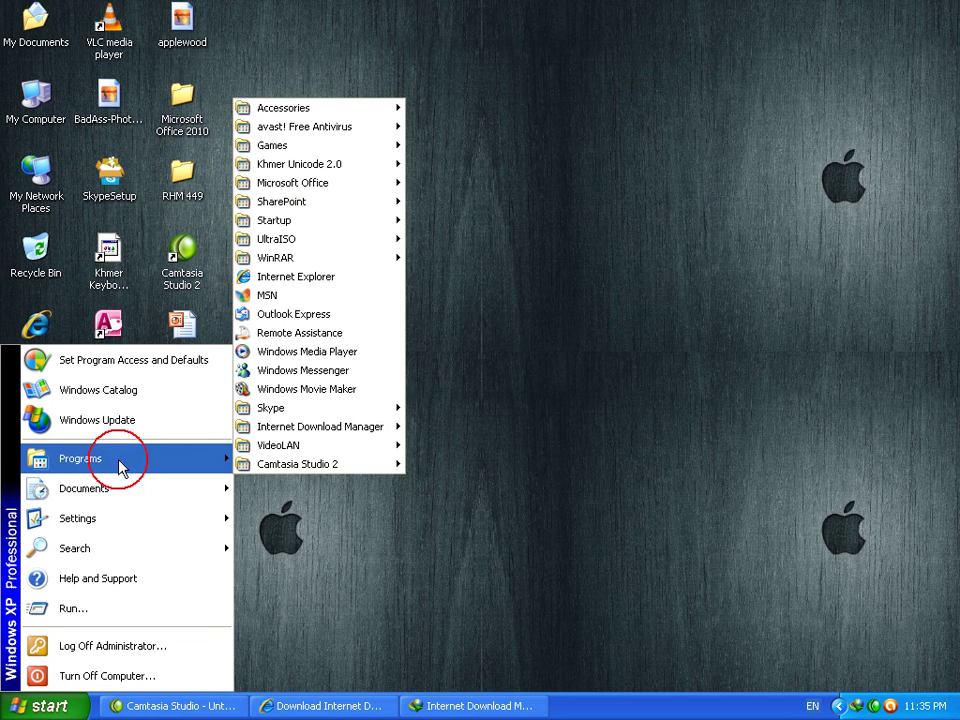
mouse_move(290, 462)
mouse_move(322, 146)
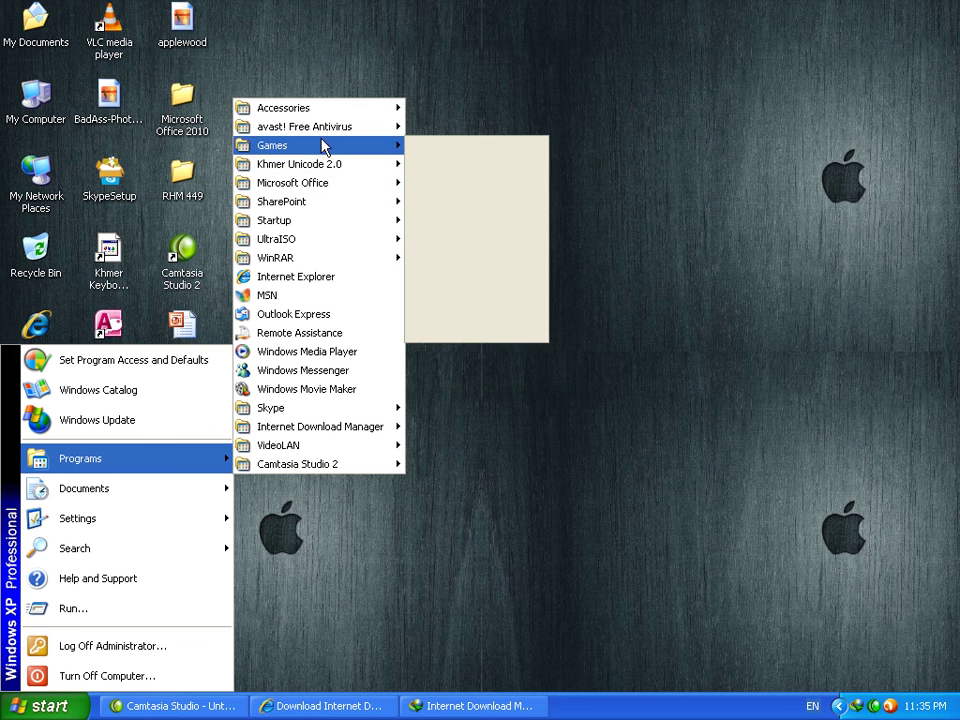
mouse_move(336, 430)
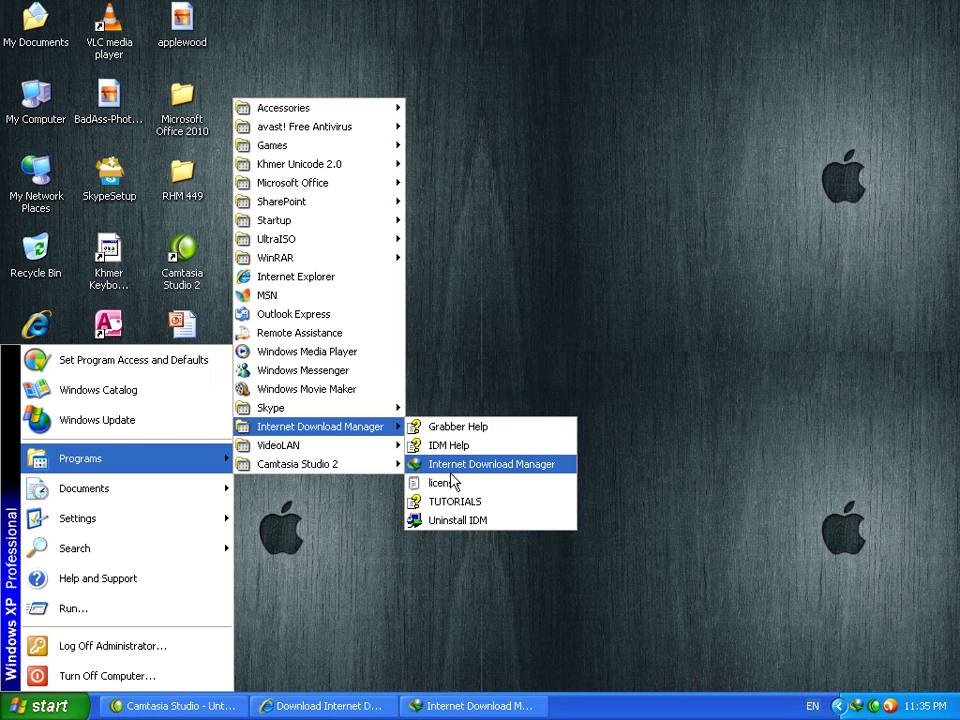
click(505, 295)
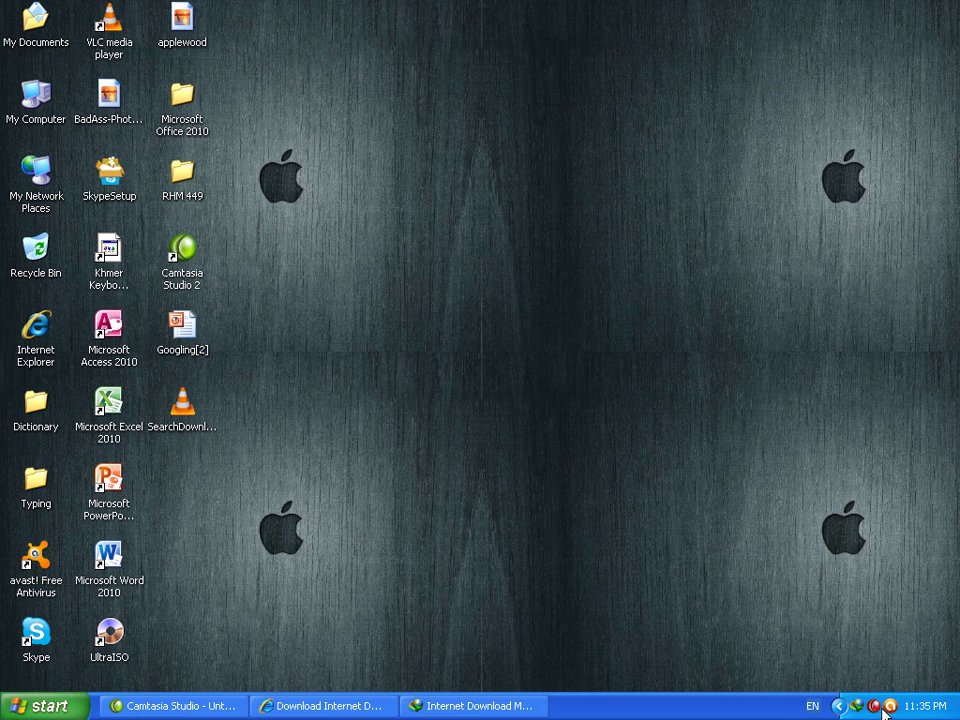
- Refresh the desktop and close the Internet Download Manager window
right_click(450, 289)
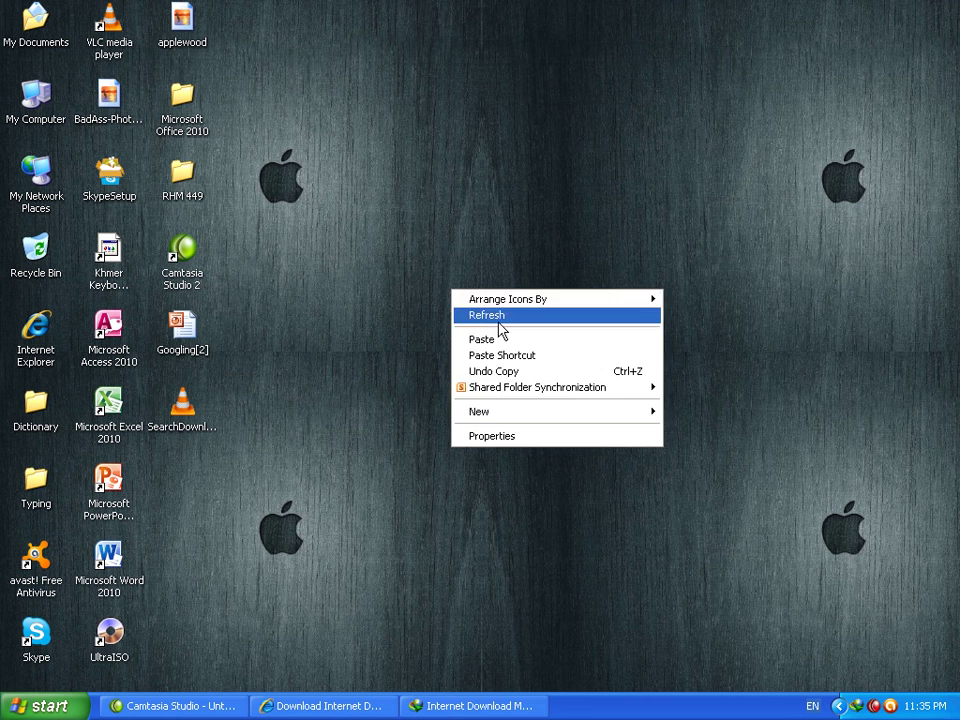
click(503, 315)
right_click(452, 287)
click(501, 315)
click(476, 703)
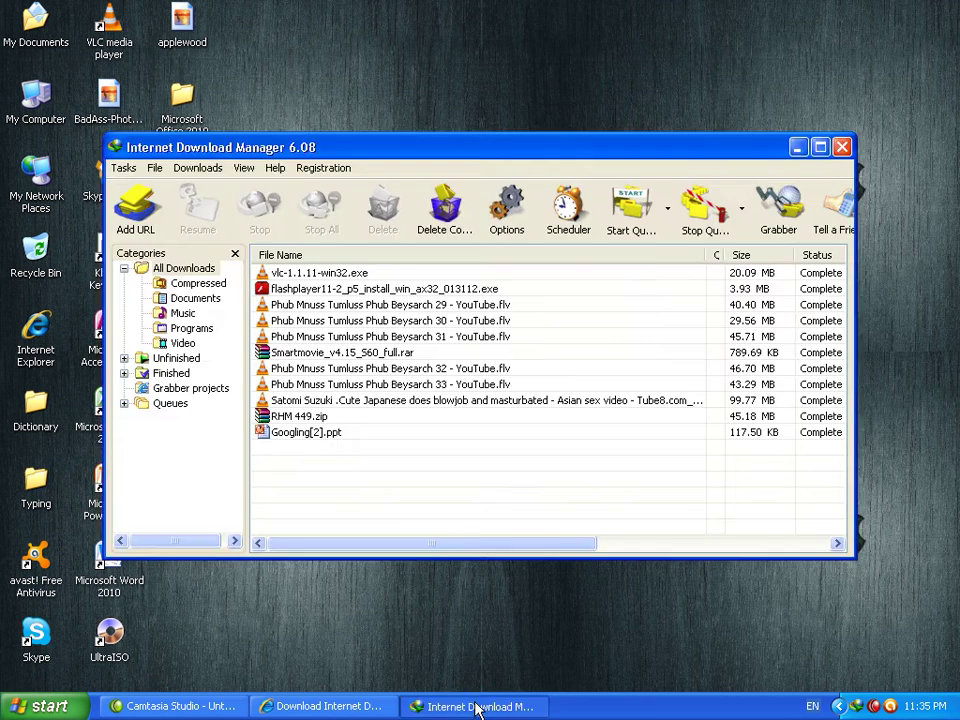
right_click(476, 703)
click(489, 686)
right_click(474, 341)
click(510, 363)
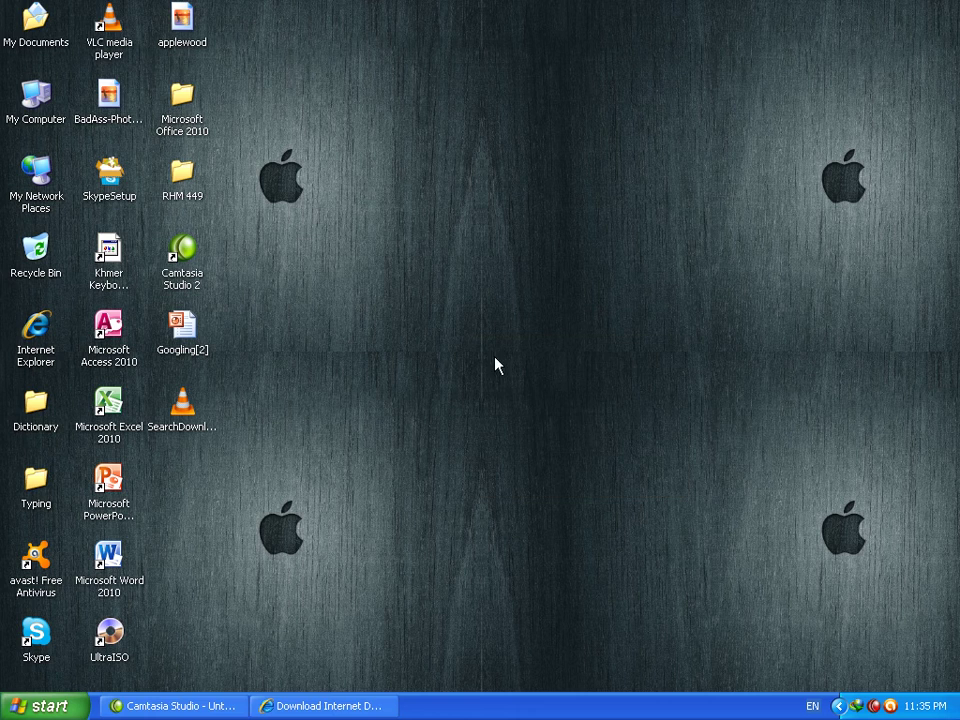
click(315, 706)
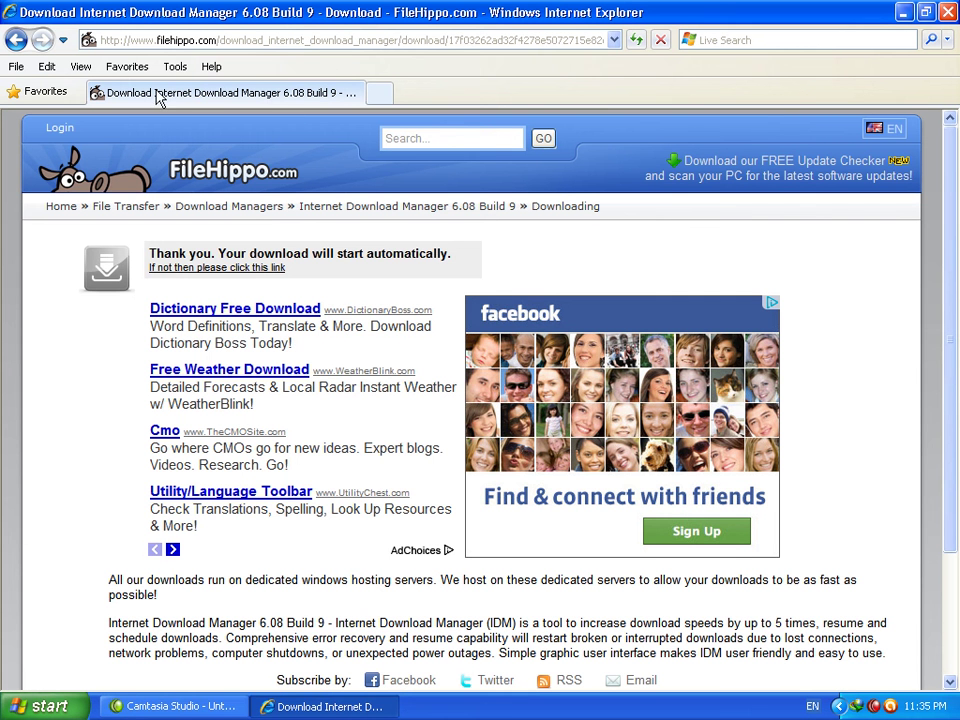
click(326, 40)
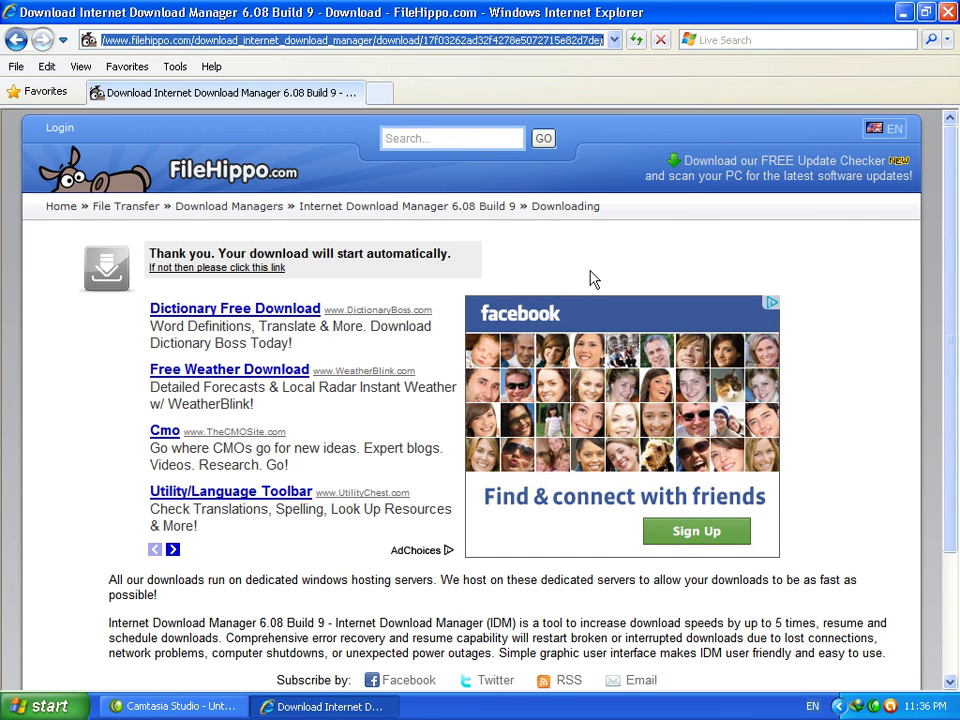
text(youtube)
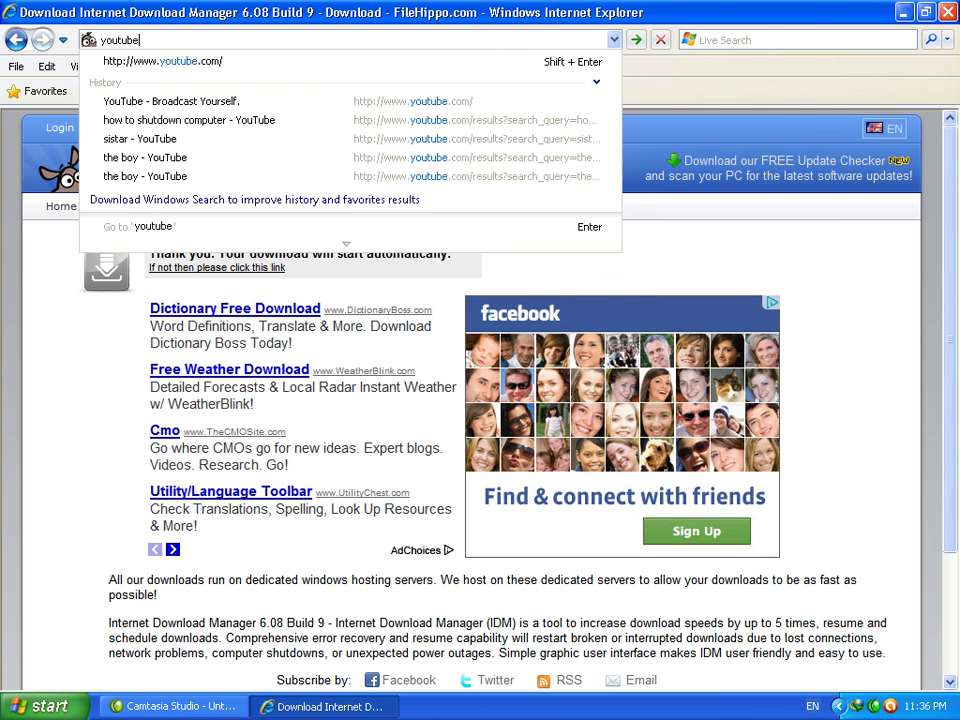
key(shift+Return)
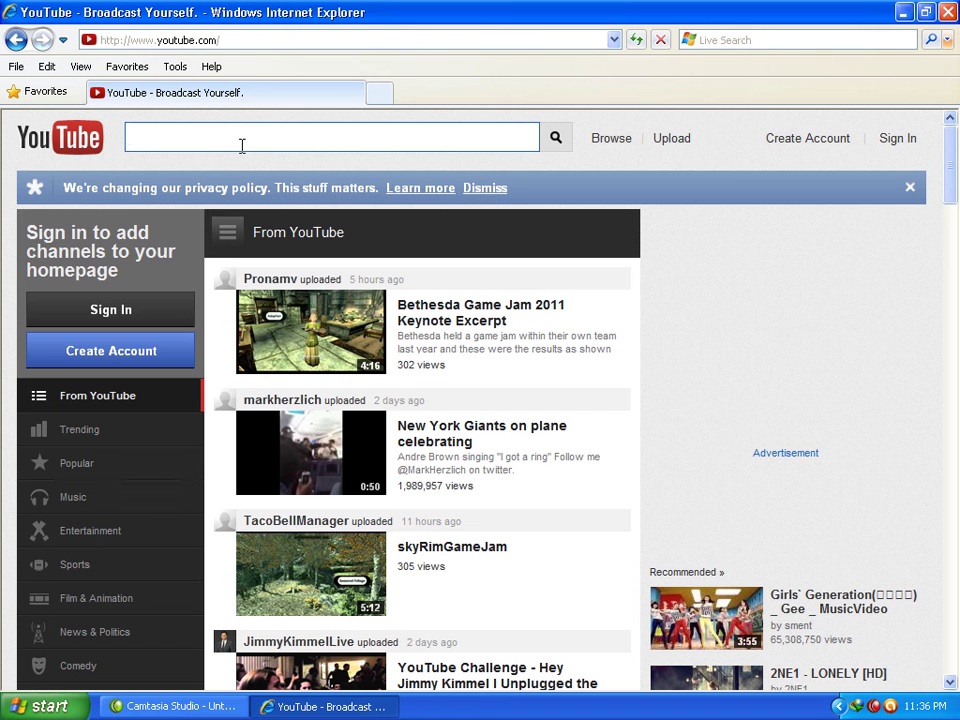
- Search YouTube for "the boy" and play the Girls' Generation THE BOYS music video (KOR ver.)
text(er)
key(BackSpace)
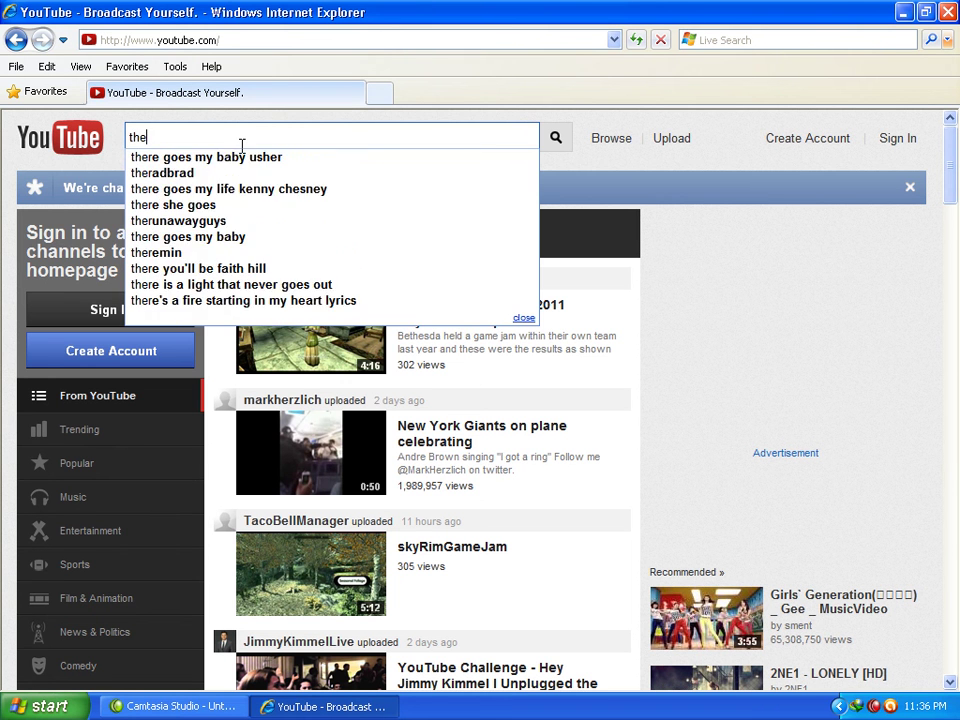
text(boy)
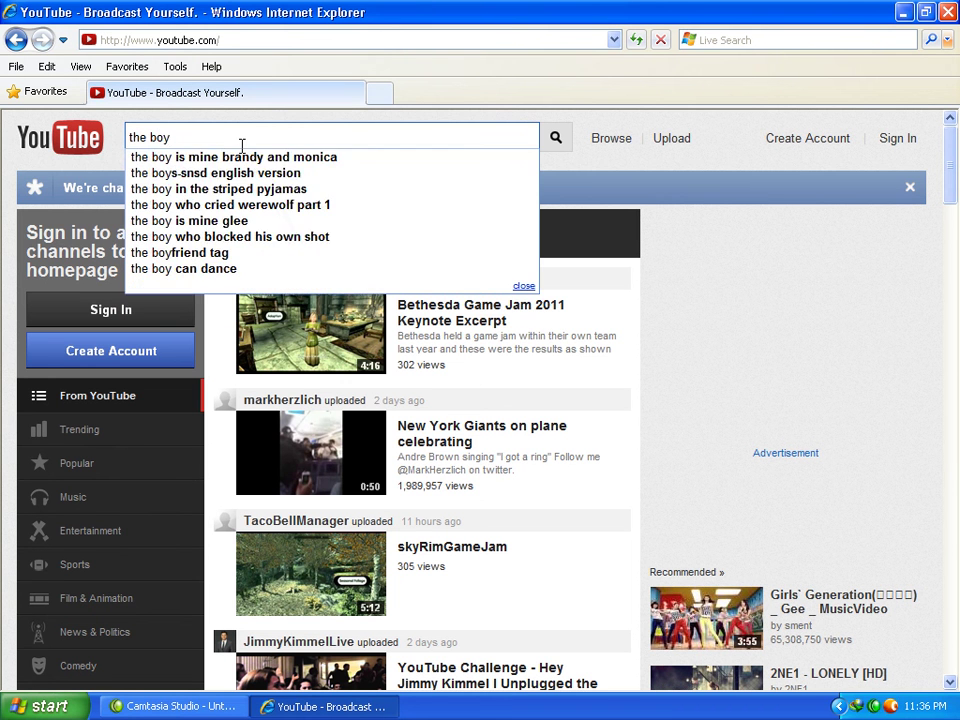
key(Return)
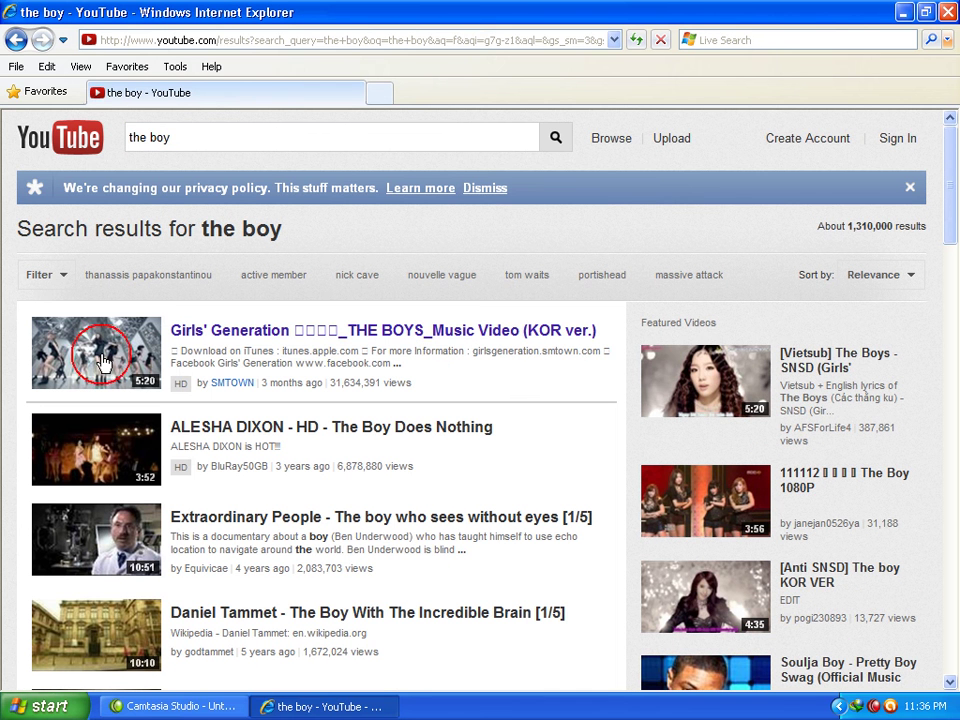
click(103, 362)
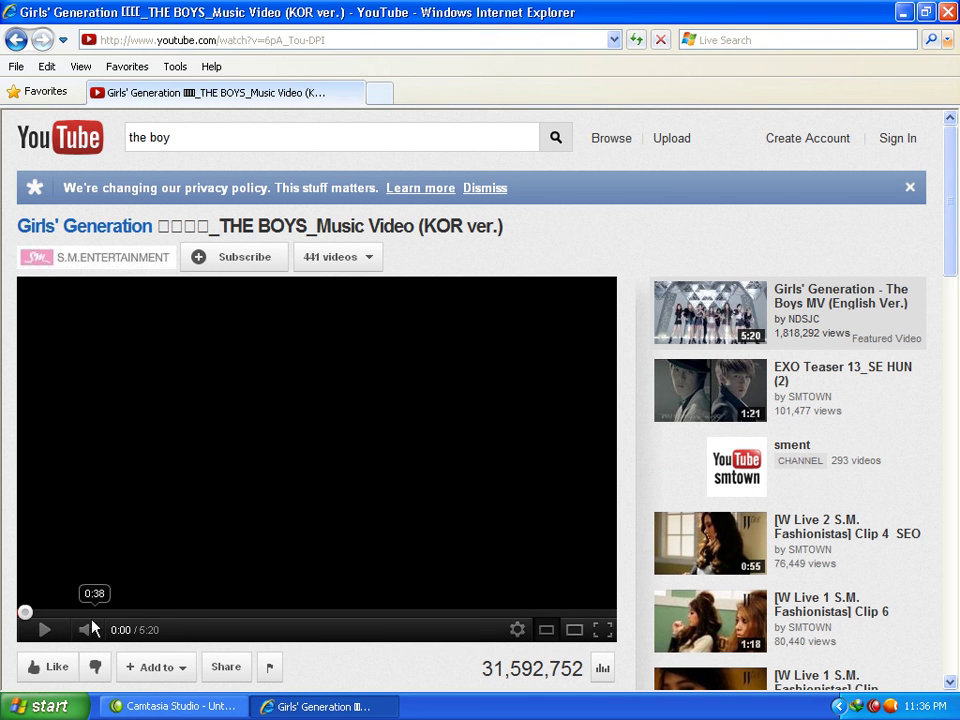
click(44, 632)
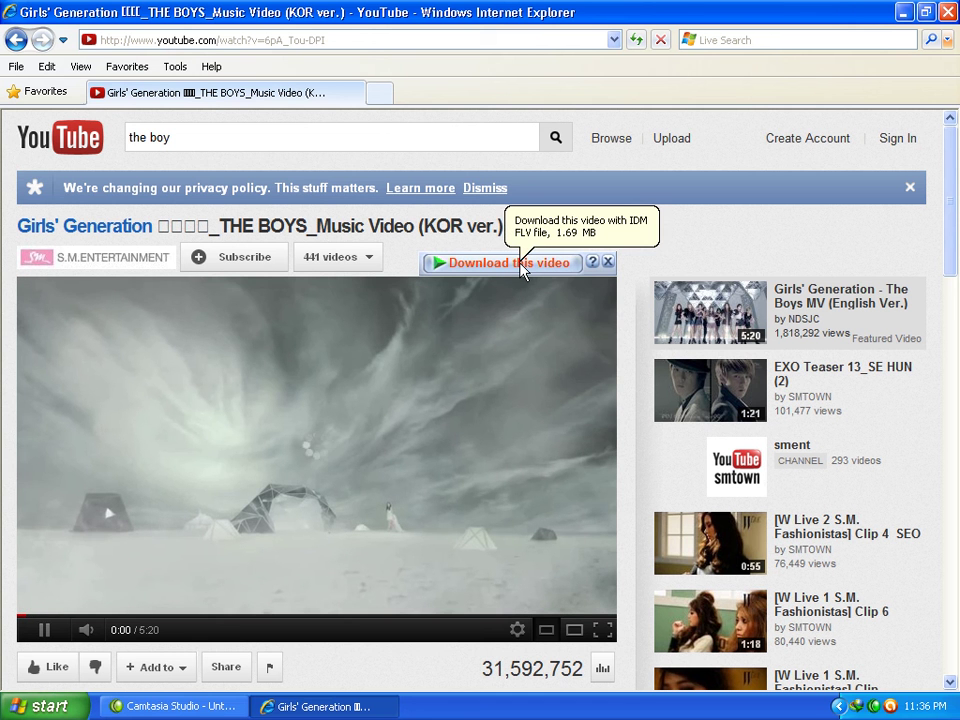
- Start downloading the playing video with Internet Download Manager, choosing the Desktop as its save location
click(540, 262)
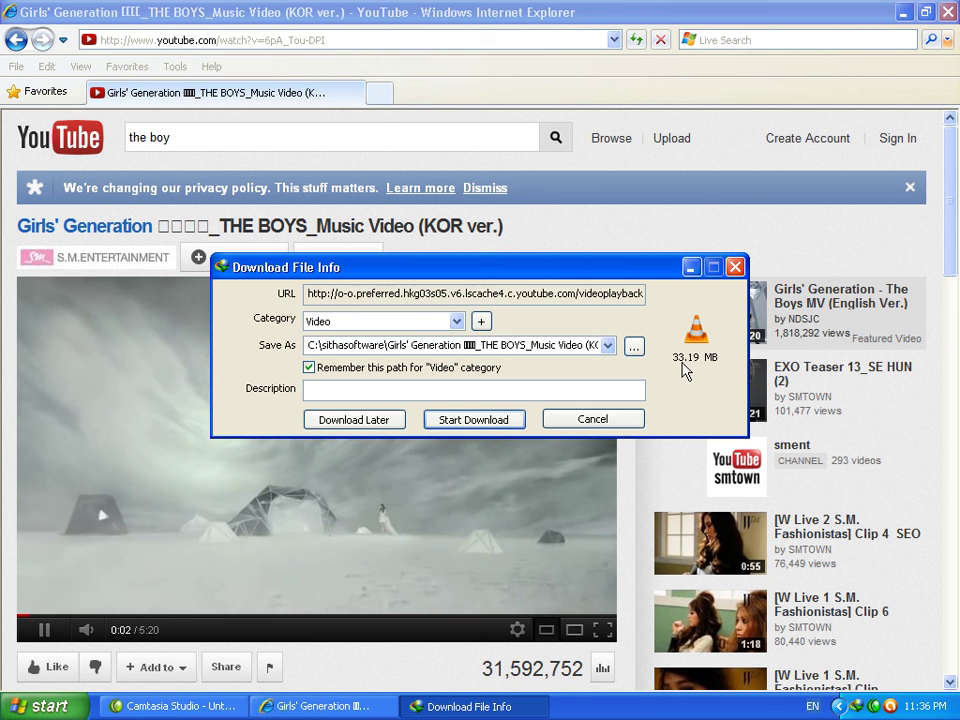
click(634, 346)
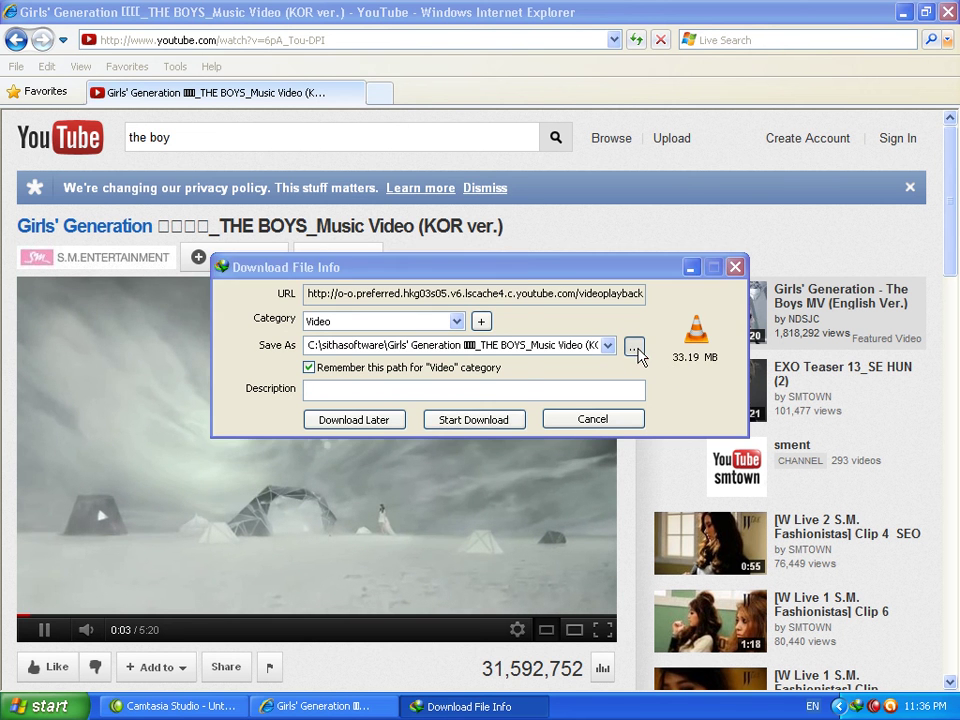
click(50, 158)
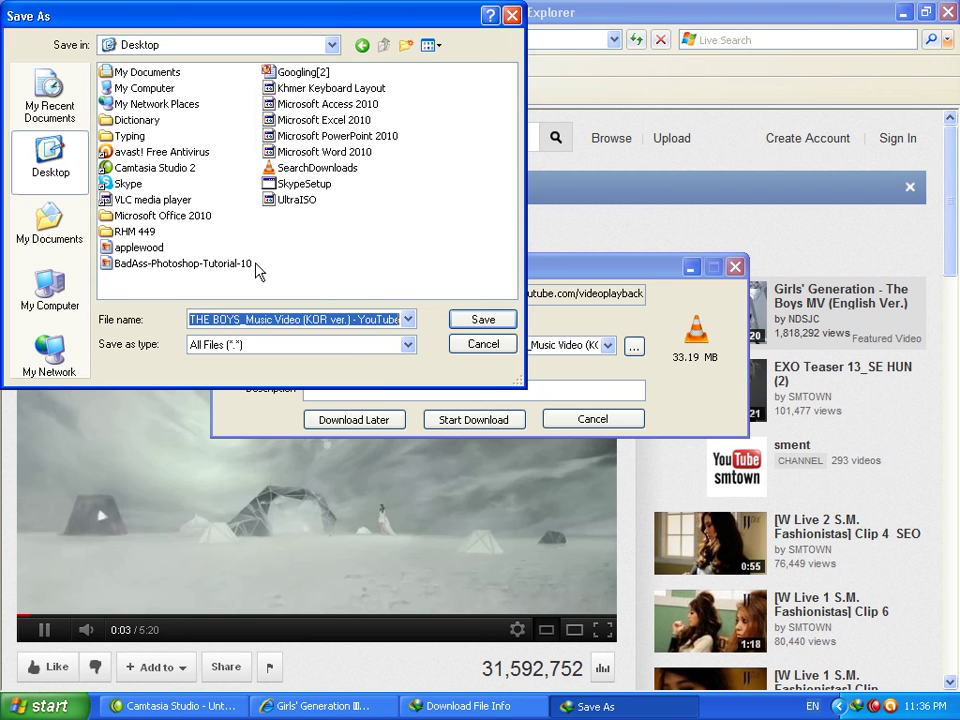
click(483, 320)
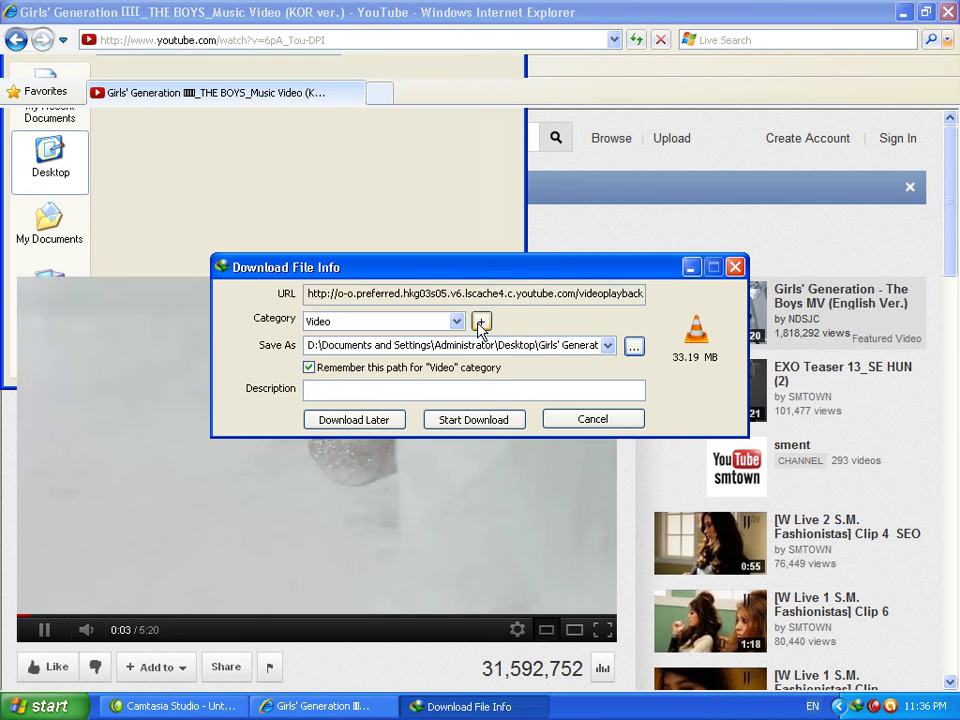
click(492, 420)
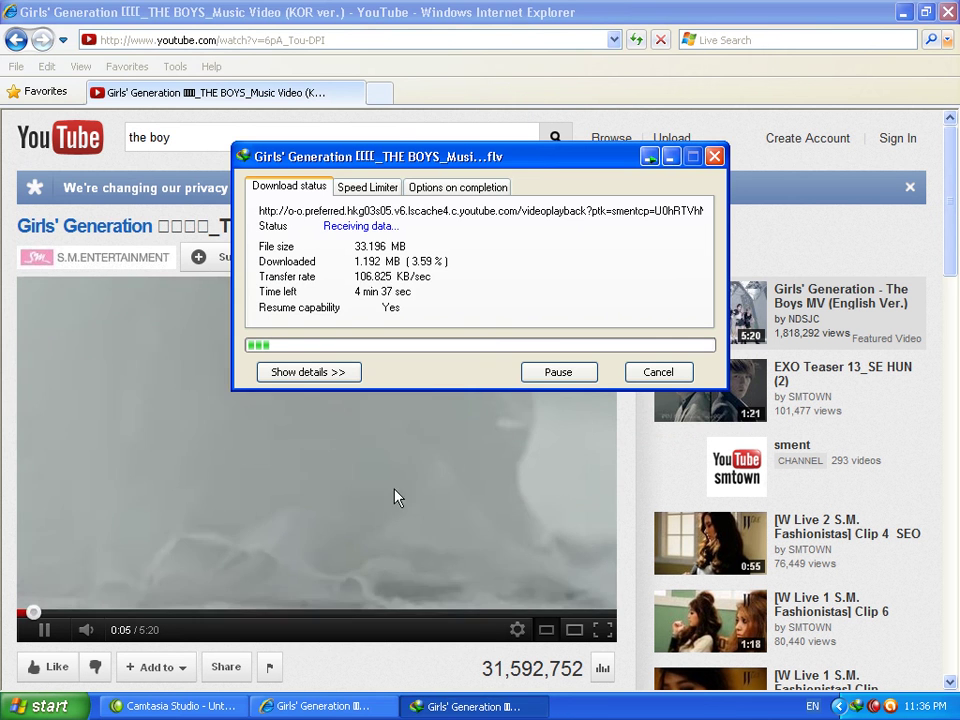
- Pause the video and close the browser, moving the download status window near the upper edge of the desktop
click(40, 629)
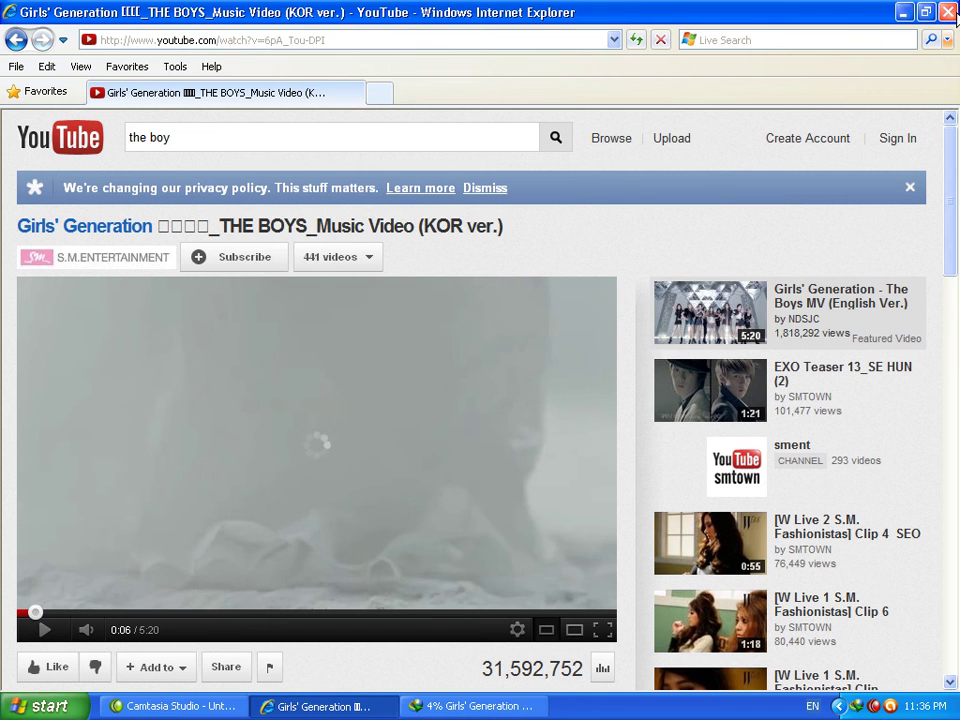
click(948, 12)
click(474, 163)
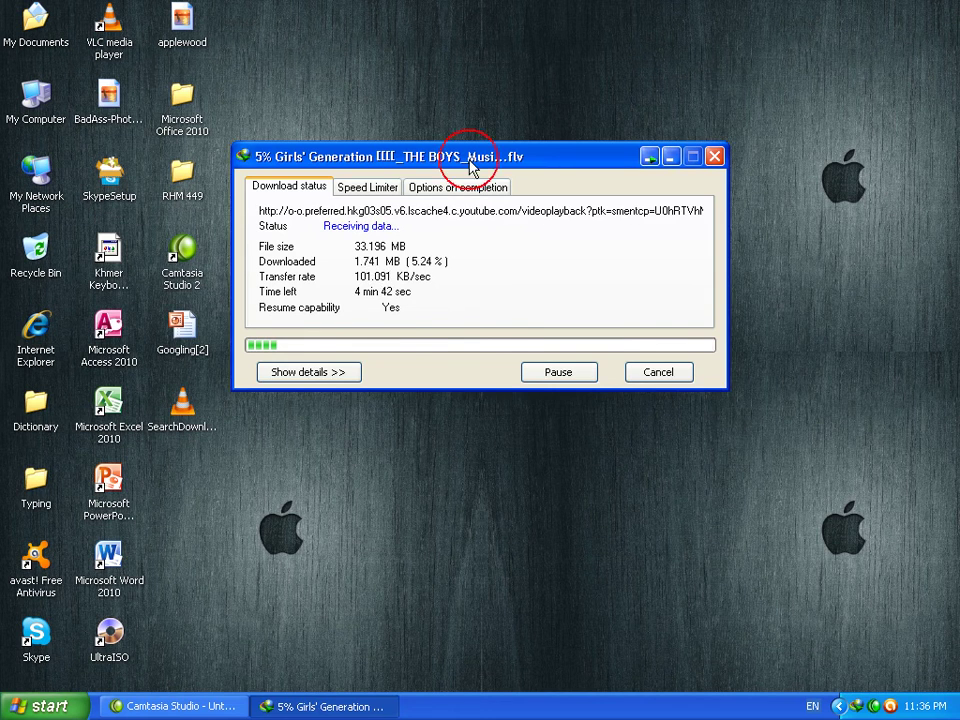
drag(579, 206, 526, 76)
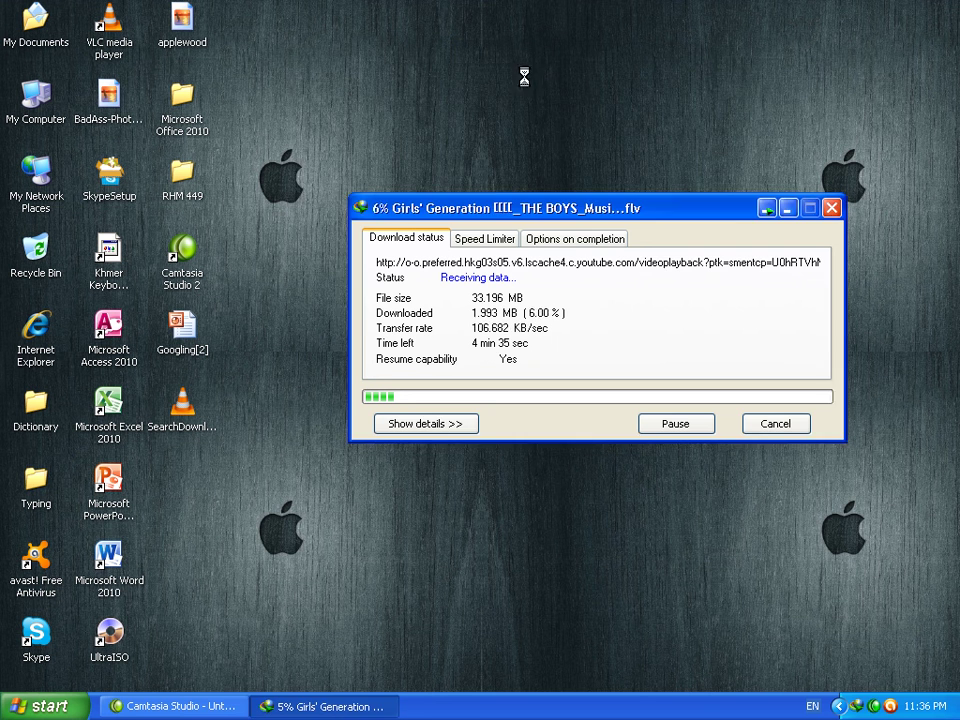
right_click(422, 367)
click(486, 393)
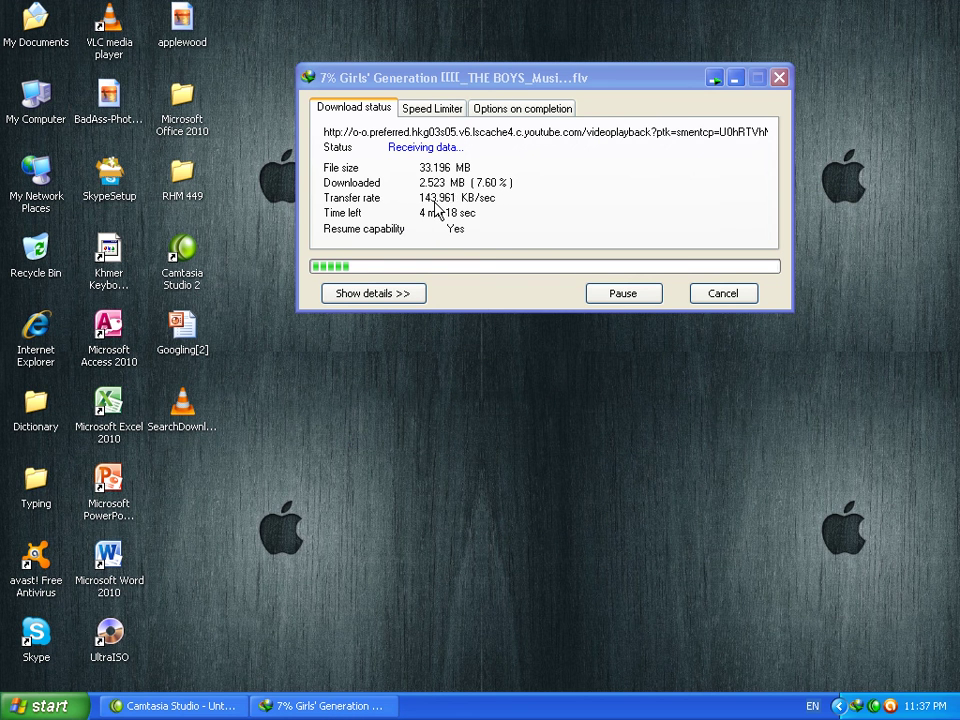
right_click(378, 340)
click(425, 365)
right_click(376, 338)
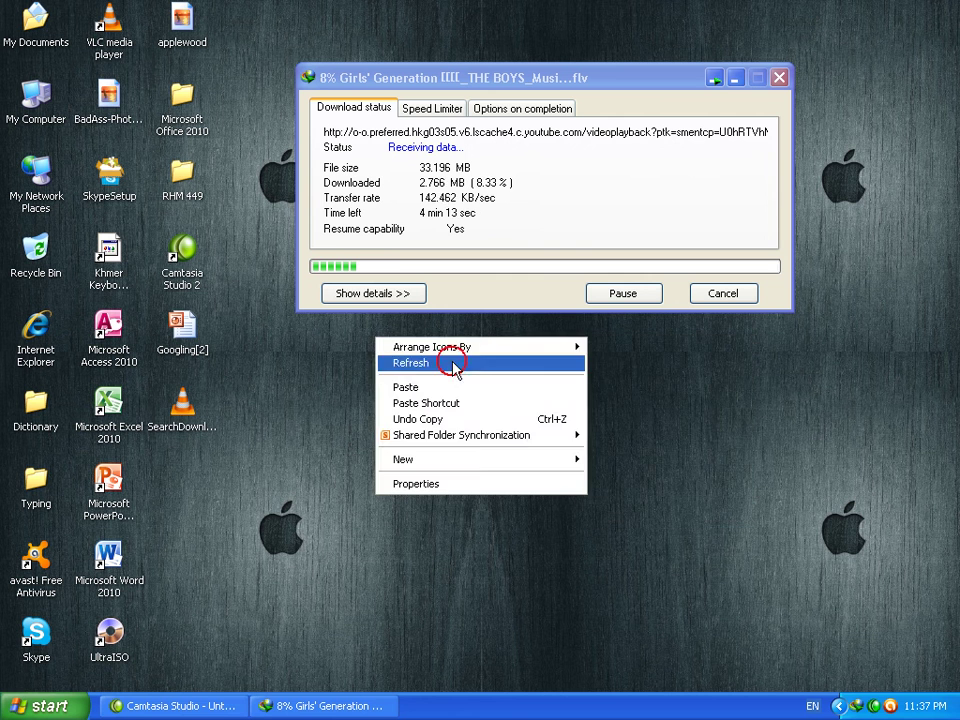
click(445, 366)
right_click(361, 340)
click(425, 367)
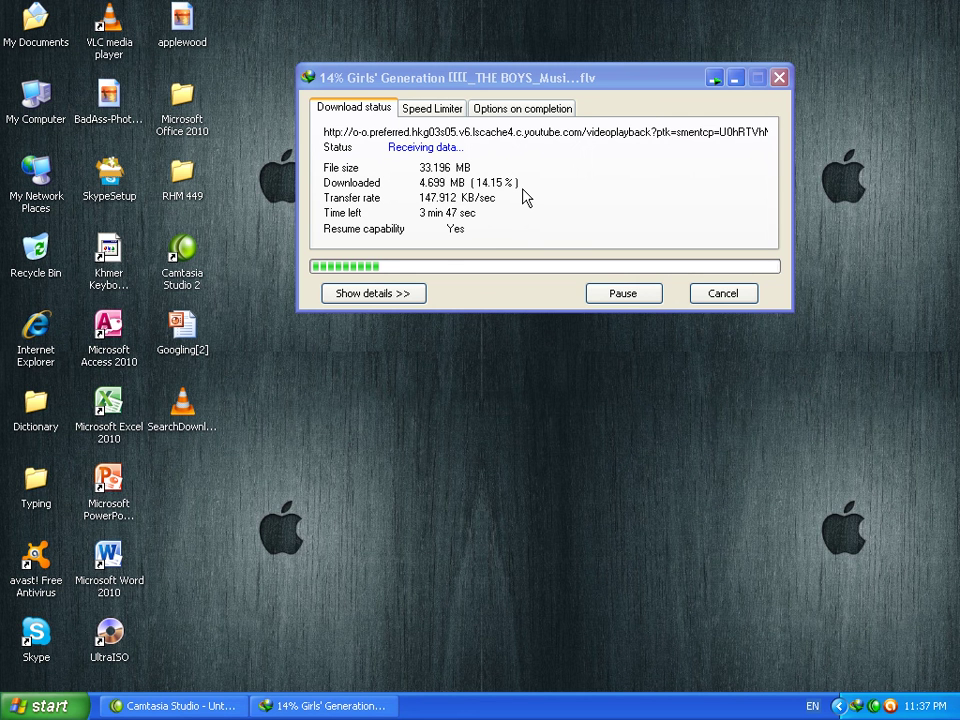
- Enable the Speed Limiter at 10 KBytes/sec for the video download and check its download status
click(440, 108)
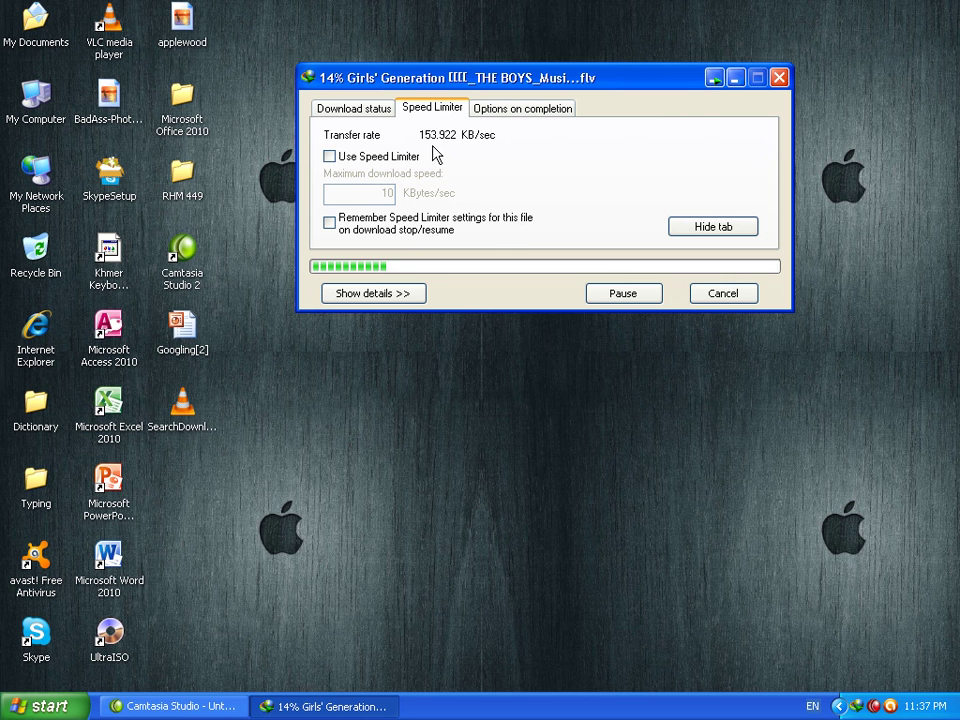
click(329, 156)
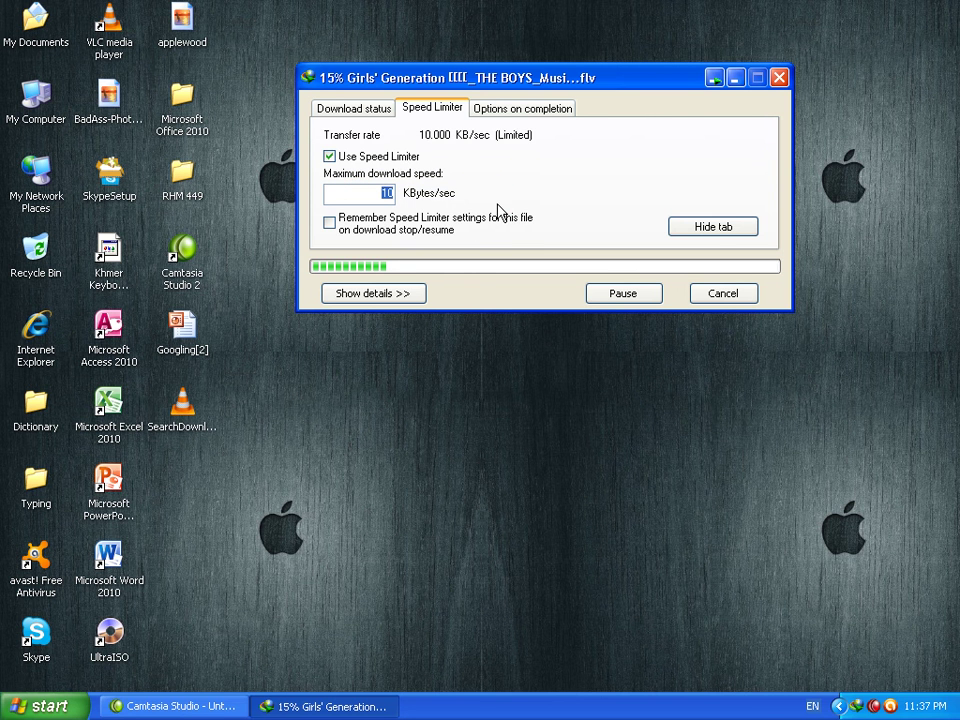
click(353, 109)
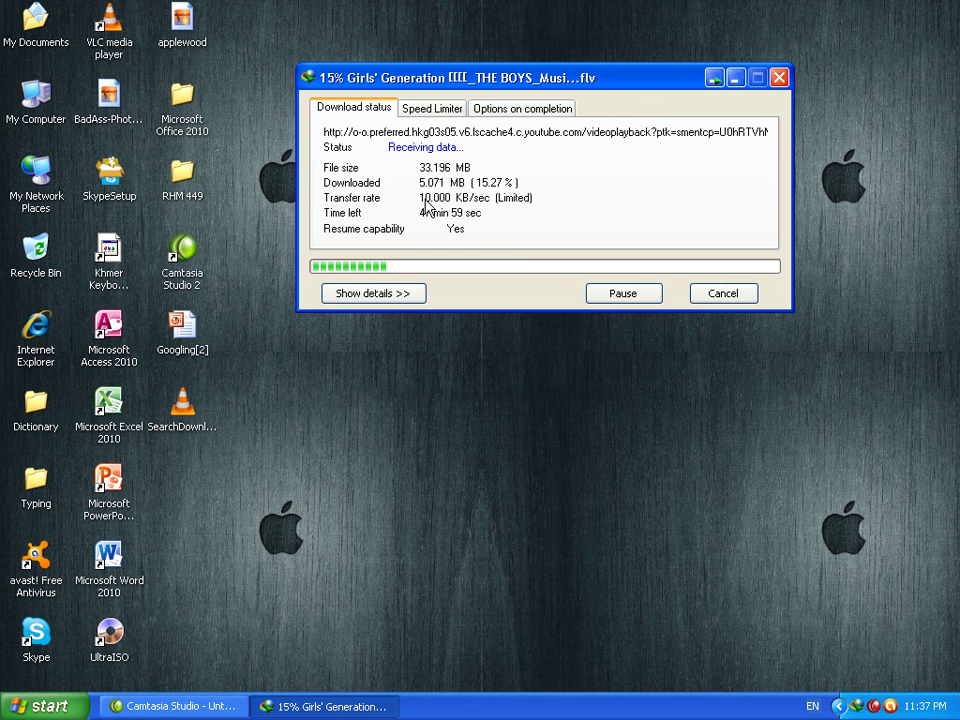
click(432, 108)
drag(362, 191, 476, 187)
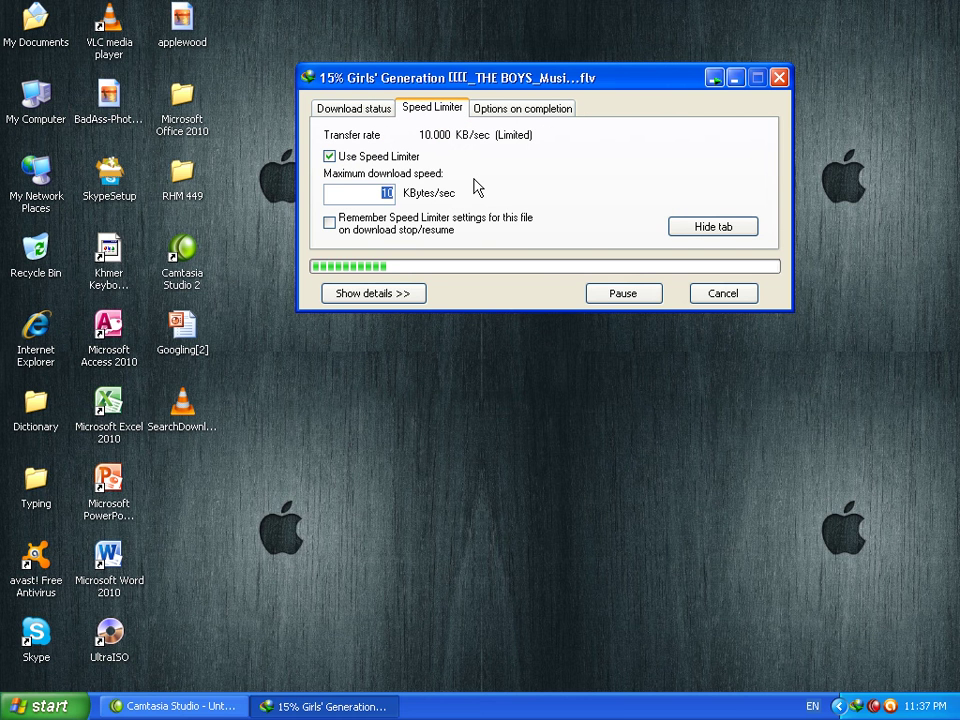
text(9999999999999)
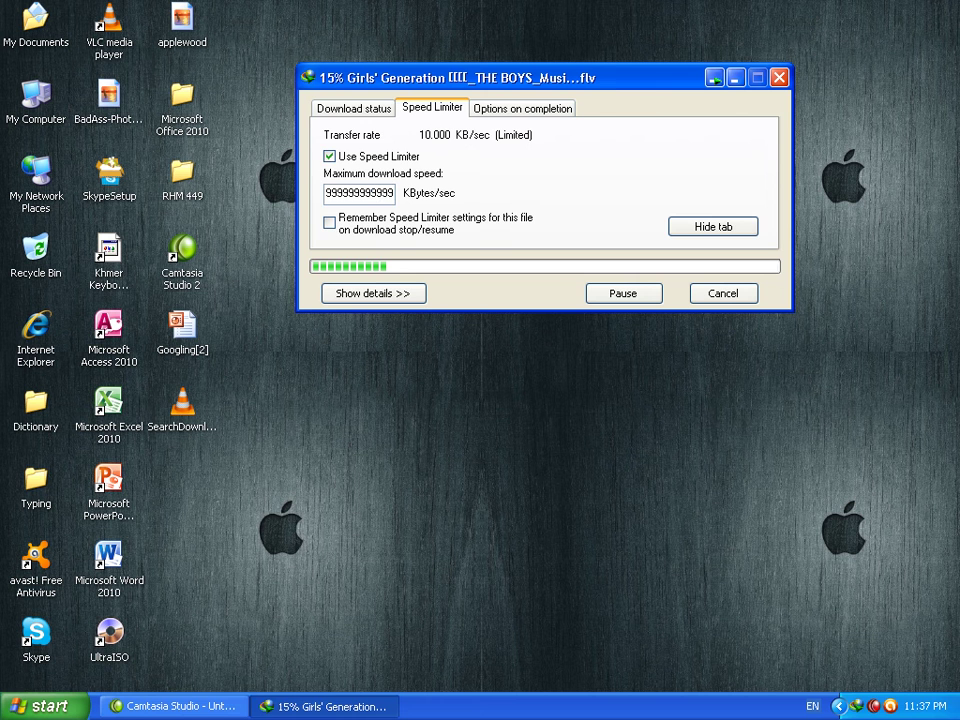
click(352, 108)
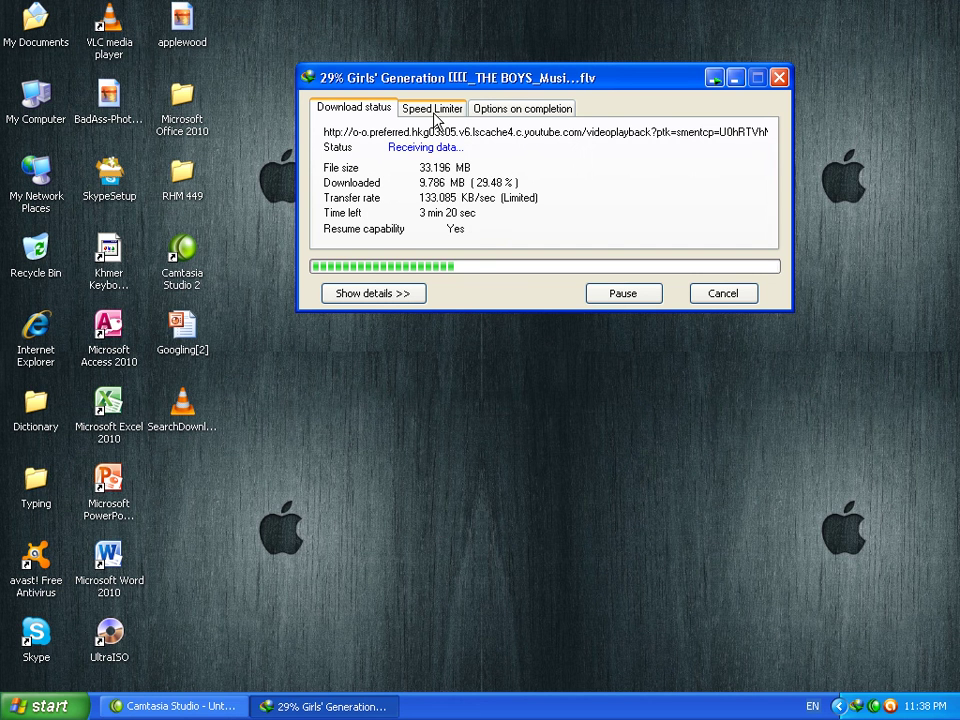
click(50, 345)
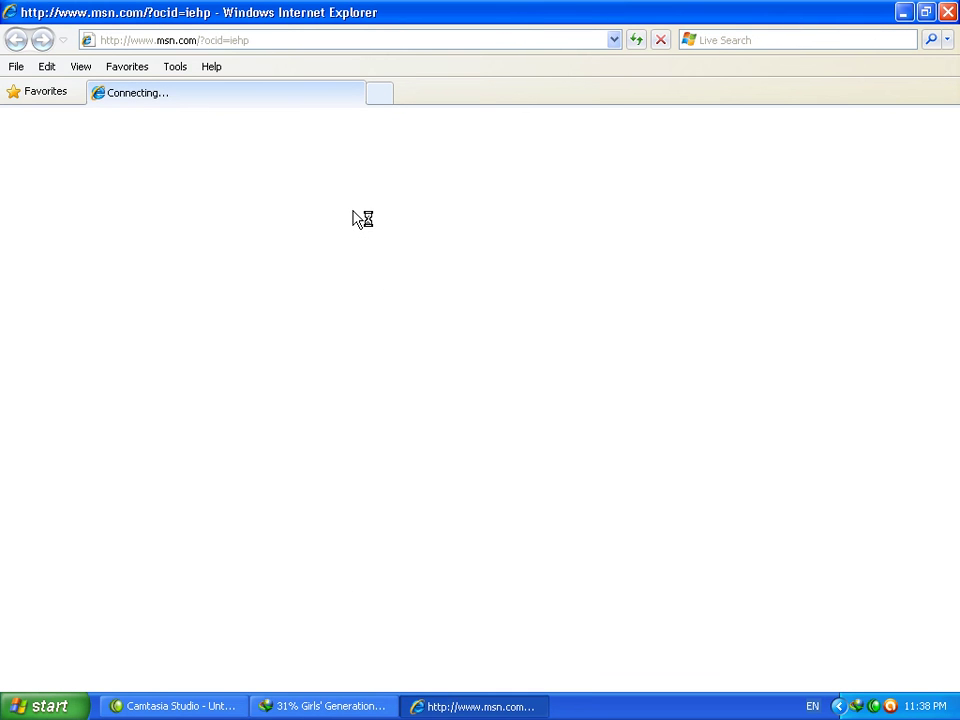
click(276, 41)
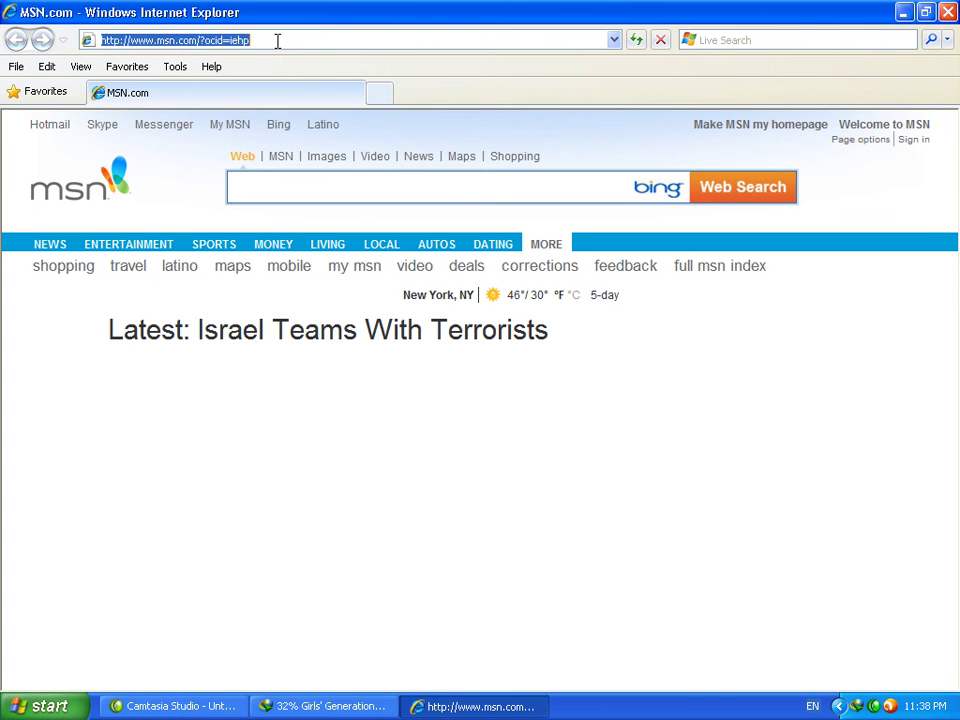
text(filehi)
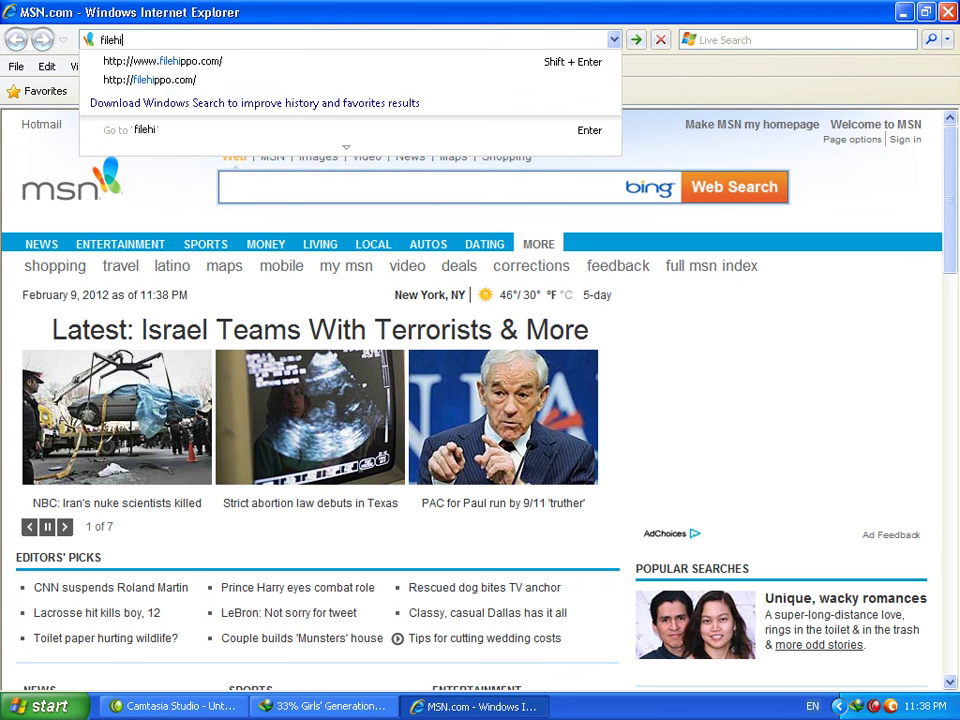
text(ppo)
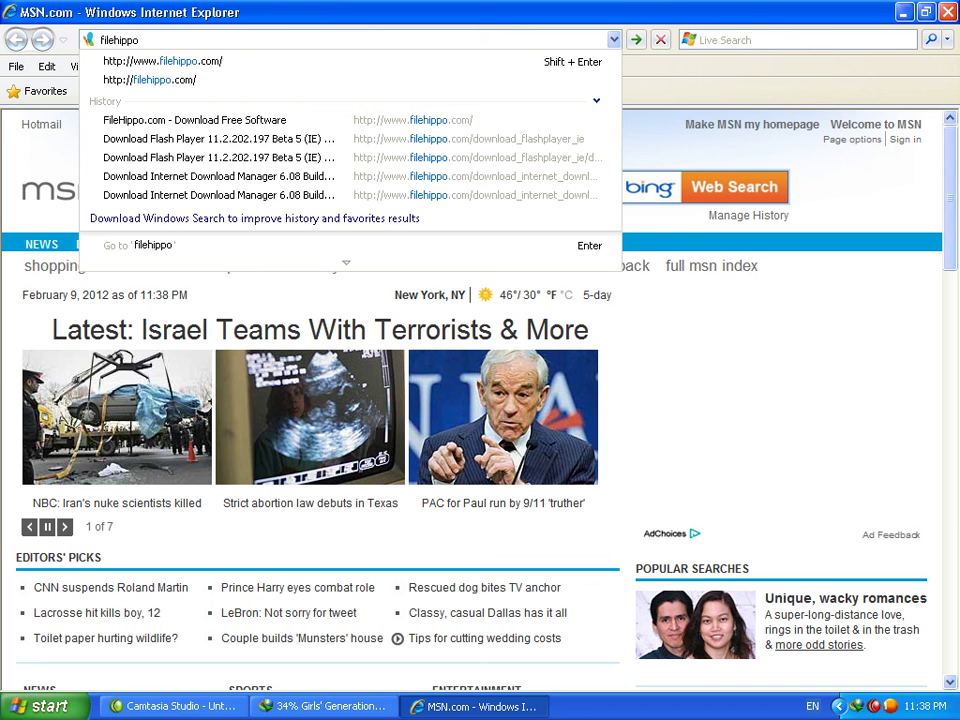
key(shift+Return)
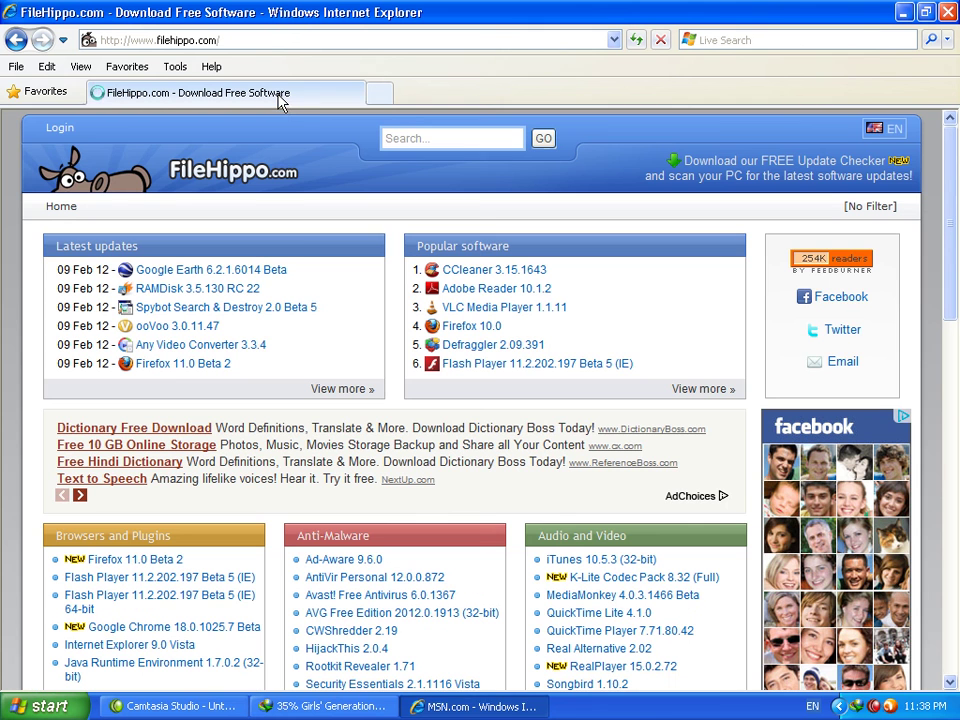
- Open the Firefox 11.0 Beta 2 page on FileHippo and request the latest version's download
click(421, 142)
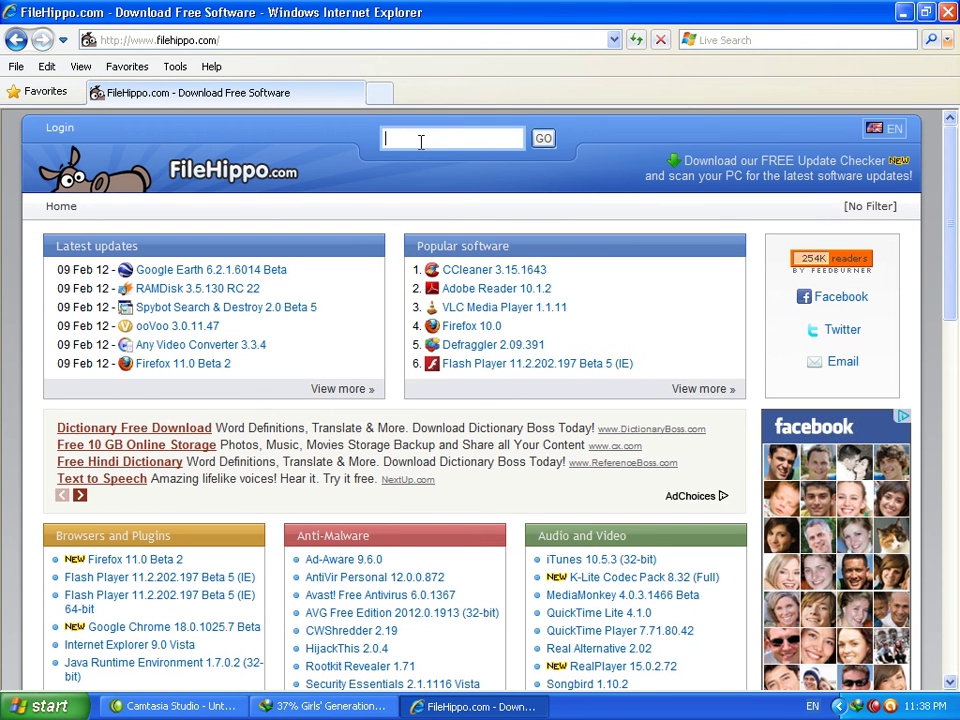
click(470, 330)
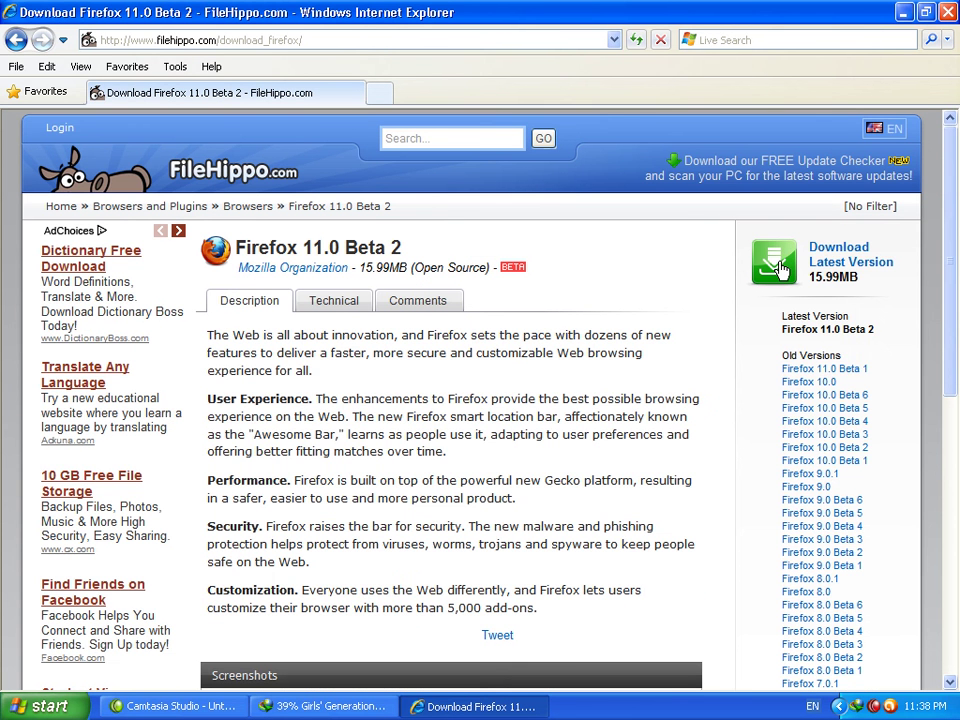
click(778, 265)
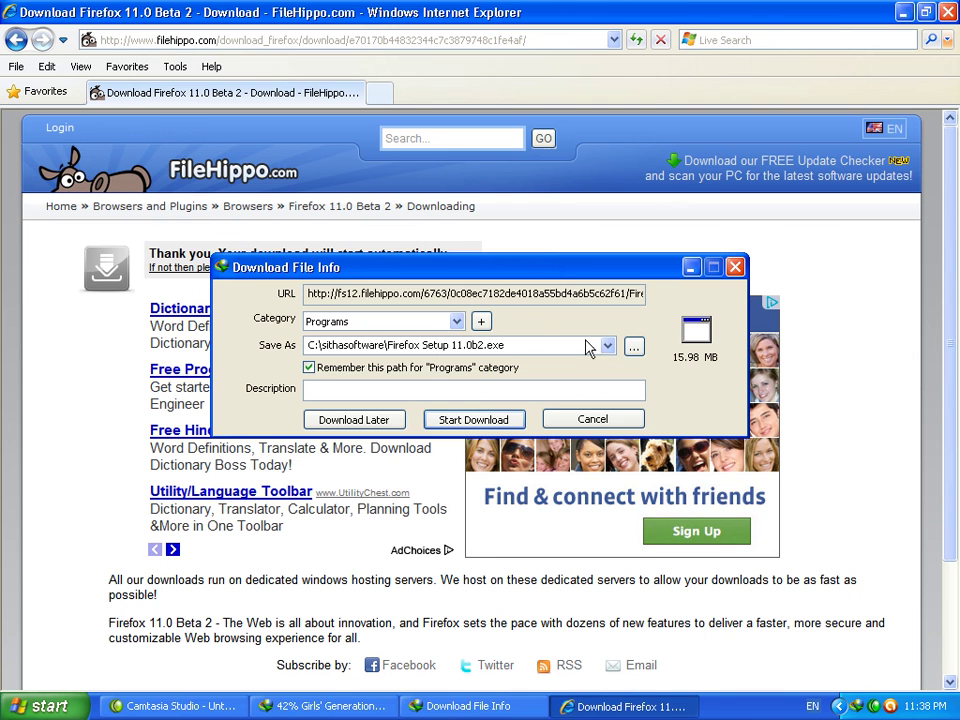
- Save the Firefox Setup 11.0b2 download in the sithasoftware folder on Local Disk (C:) and start downloading it
drag(590, 262, 567, 204)
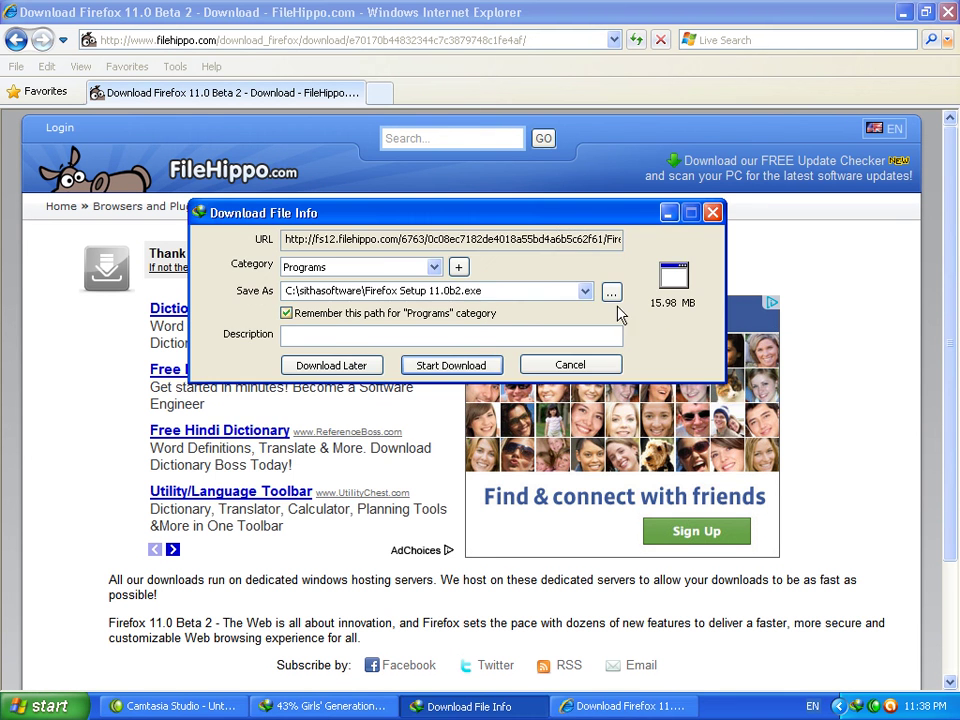
click(610, 291)
click(265, 305)
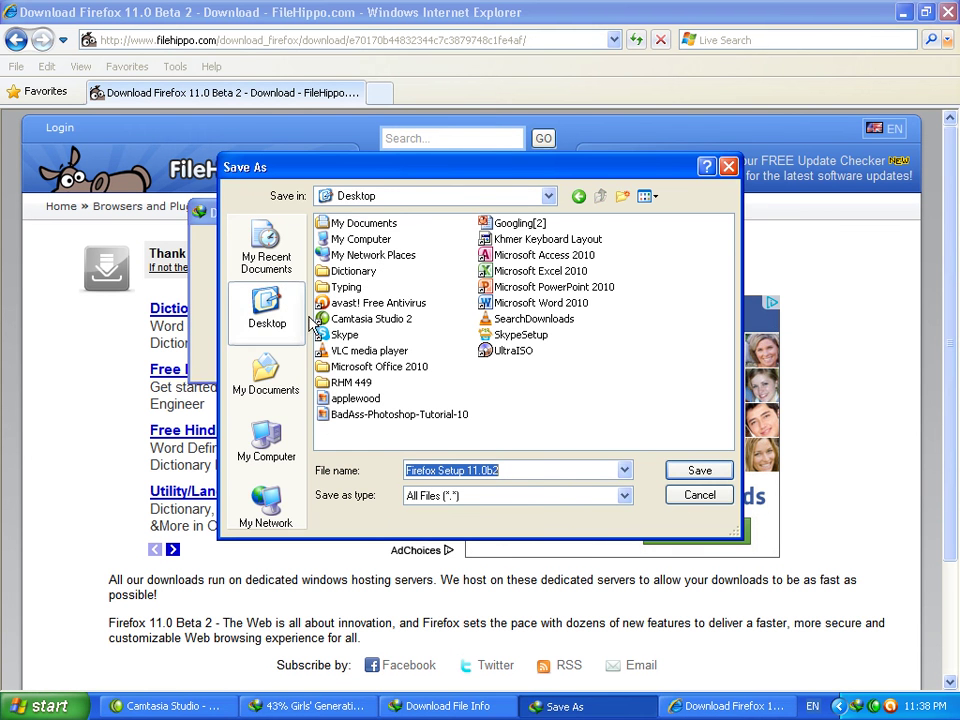
click(272, 456)
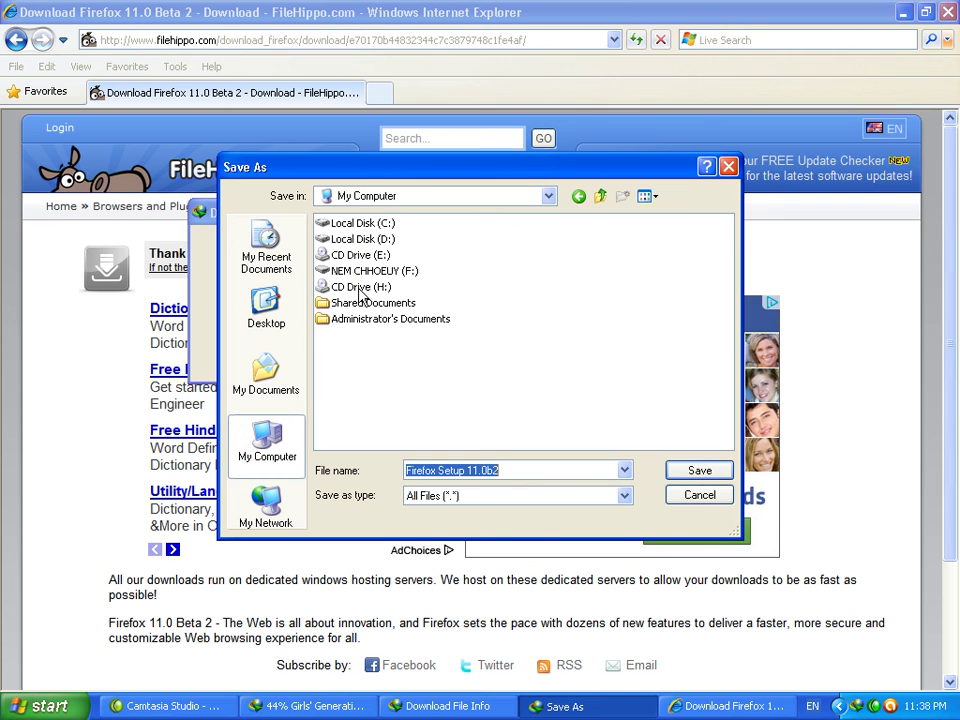
click(352, 241)
double_click(358, 223)
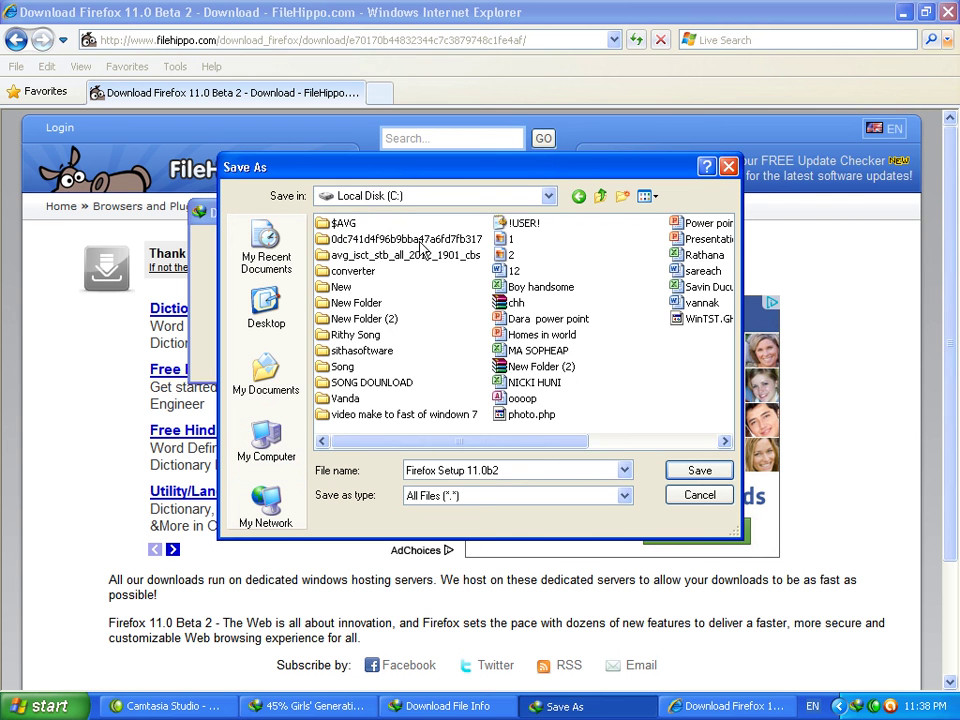
double_click(362, 350)
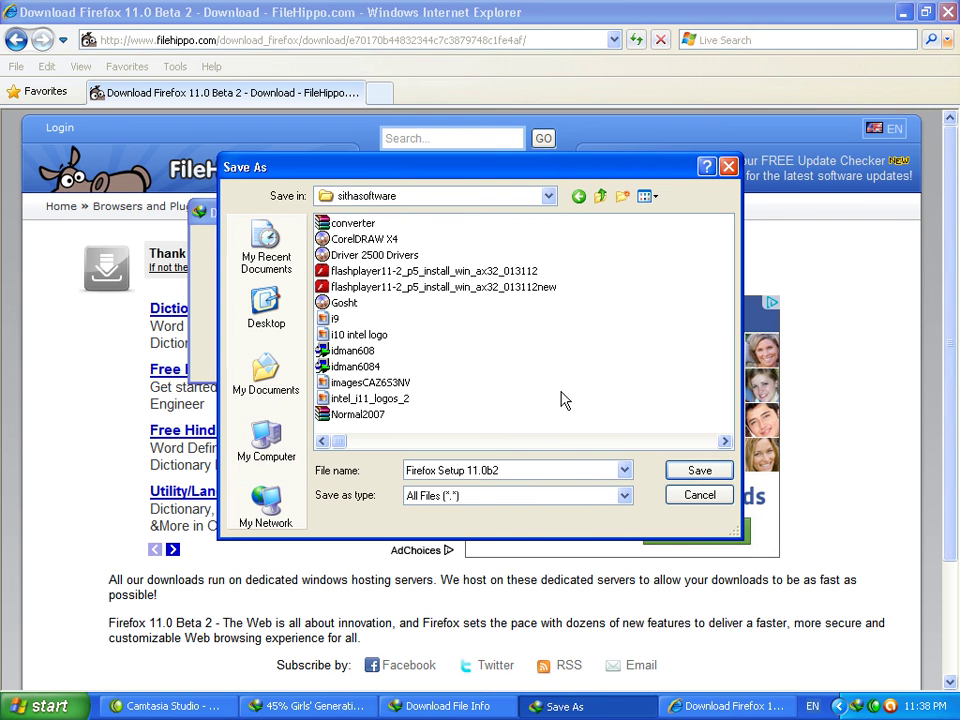
click(688, 474)
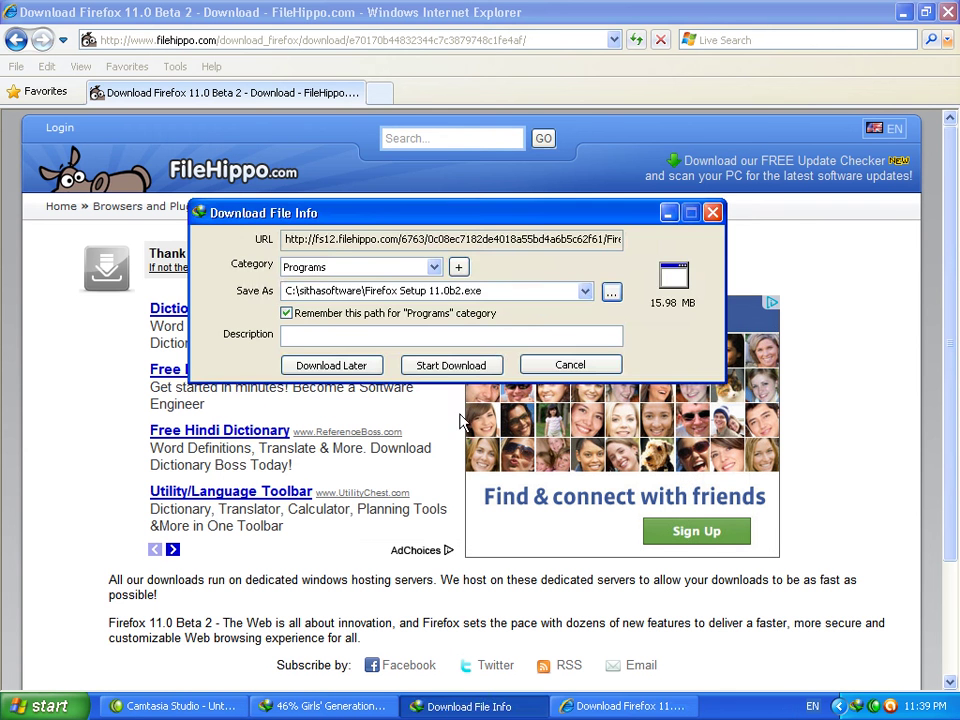
click(420, 364)
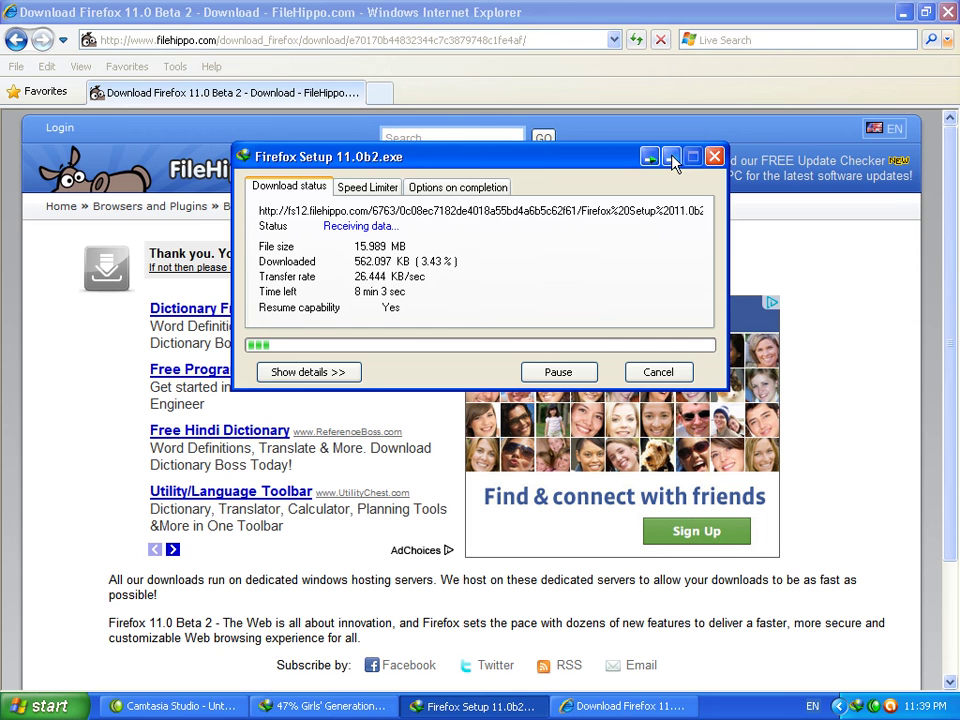
- Close the browser and line up the video's download status window directly above the Firefox one
click(818, 255)
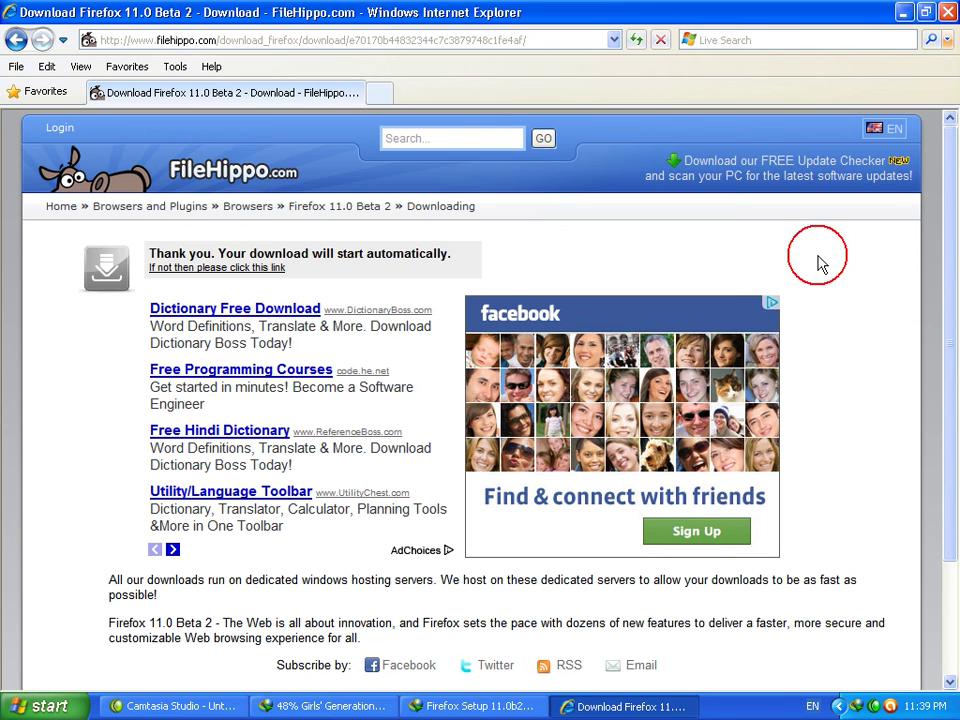
click(947, 14)
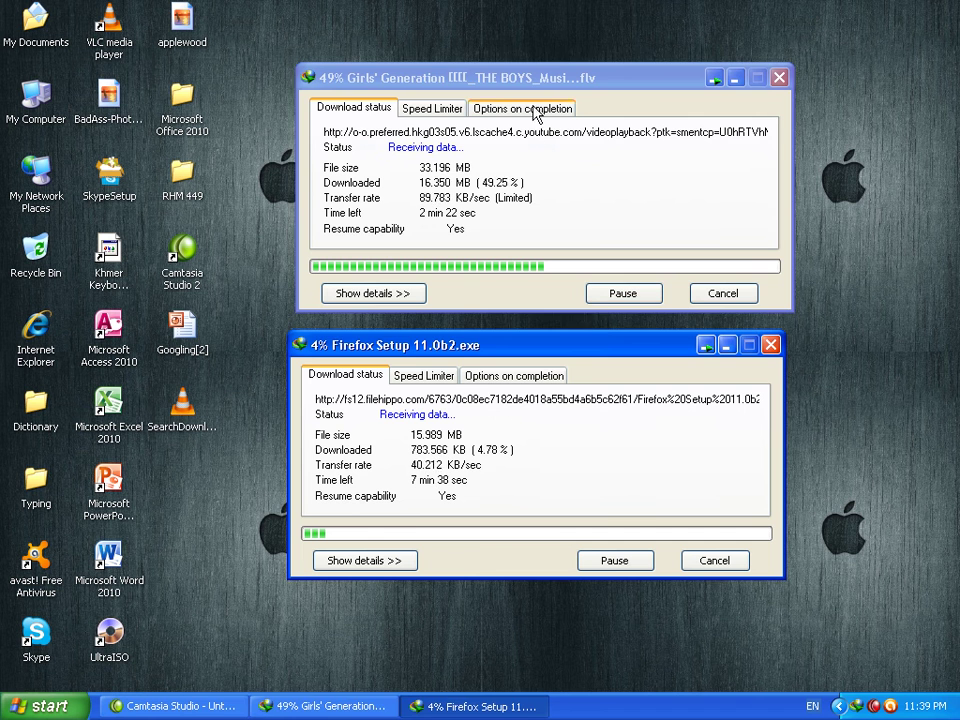
click(548, 78)
drag(546, 92, 539, 102)
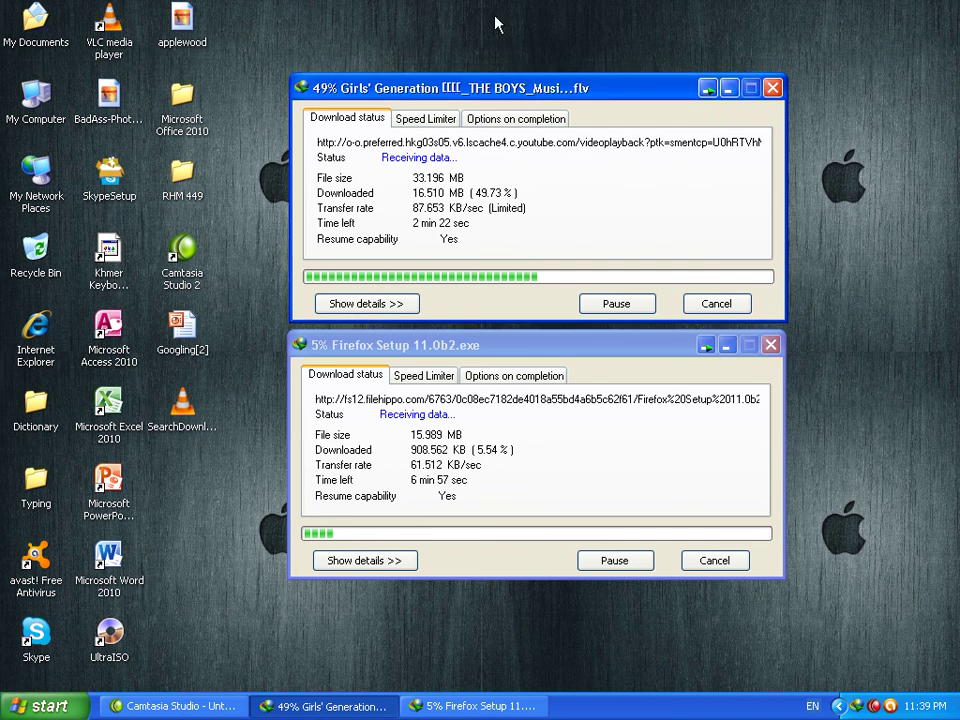
right_click(487, 5)
right_click(472, 4)
click(501, 28)
right_click(472, 4)
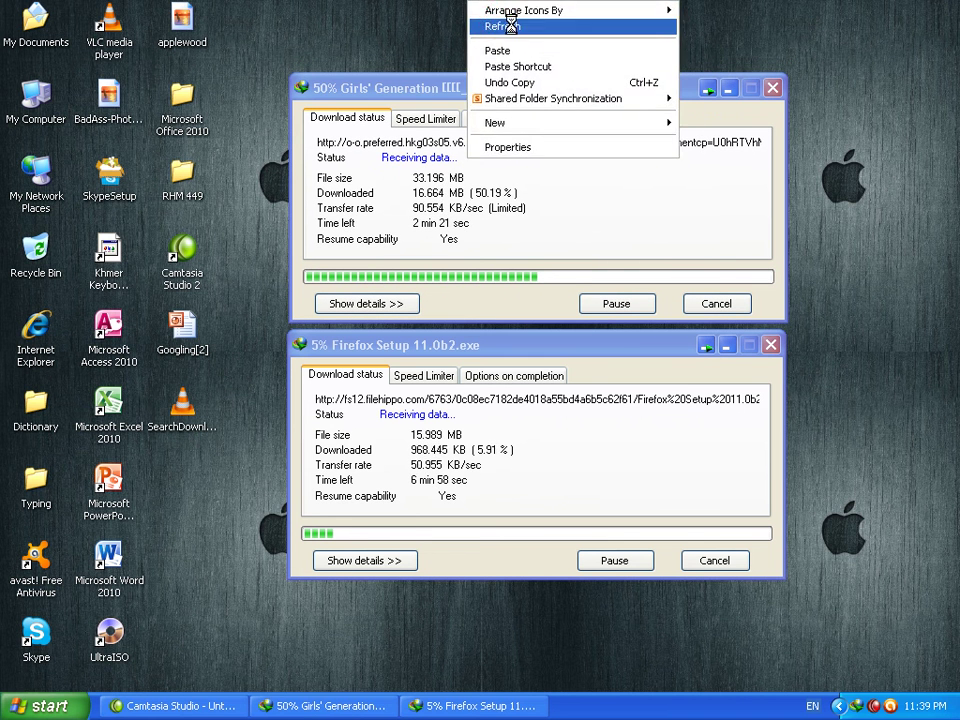
click(499, 28)
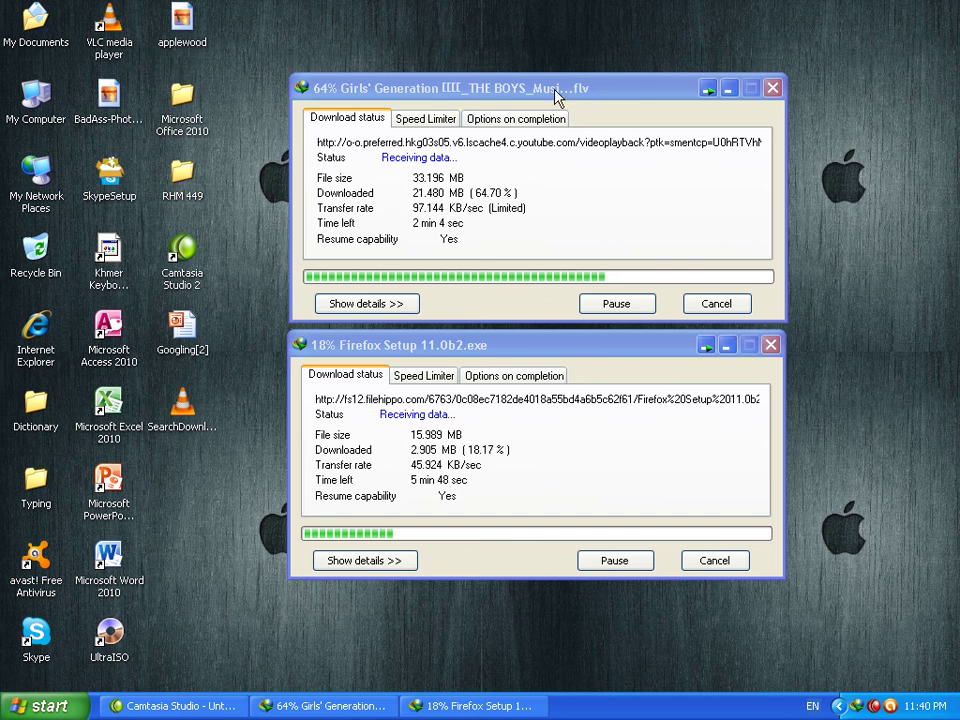
right_click(433, 17)
click(490, 37)
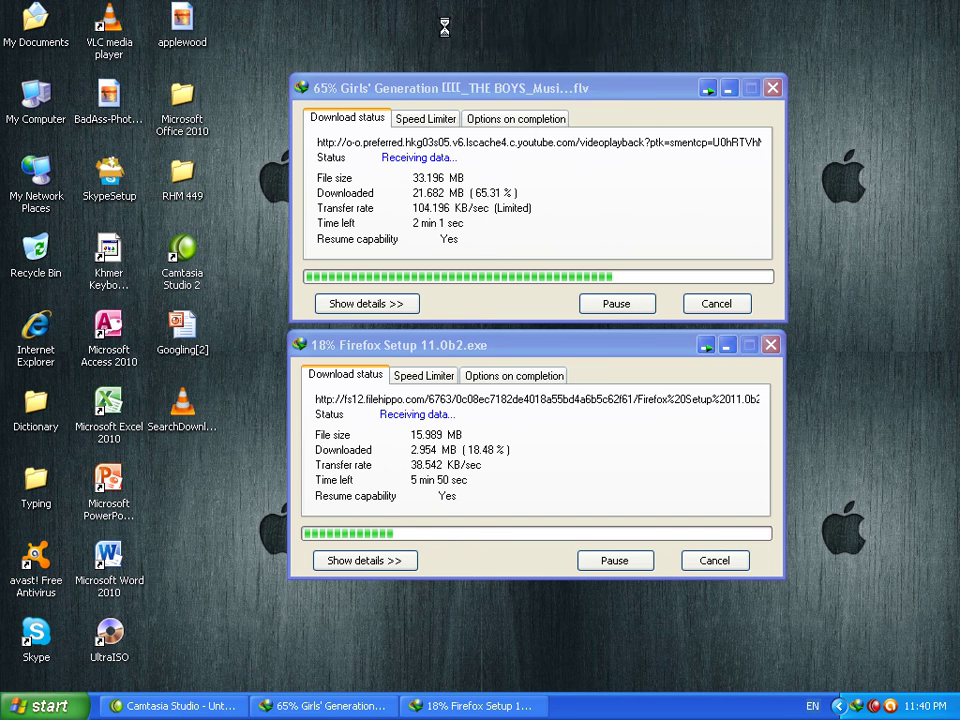
right_click(413, 5)
click(465, 32)
right_click(388, 18)
click(437, 45)
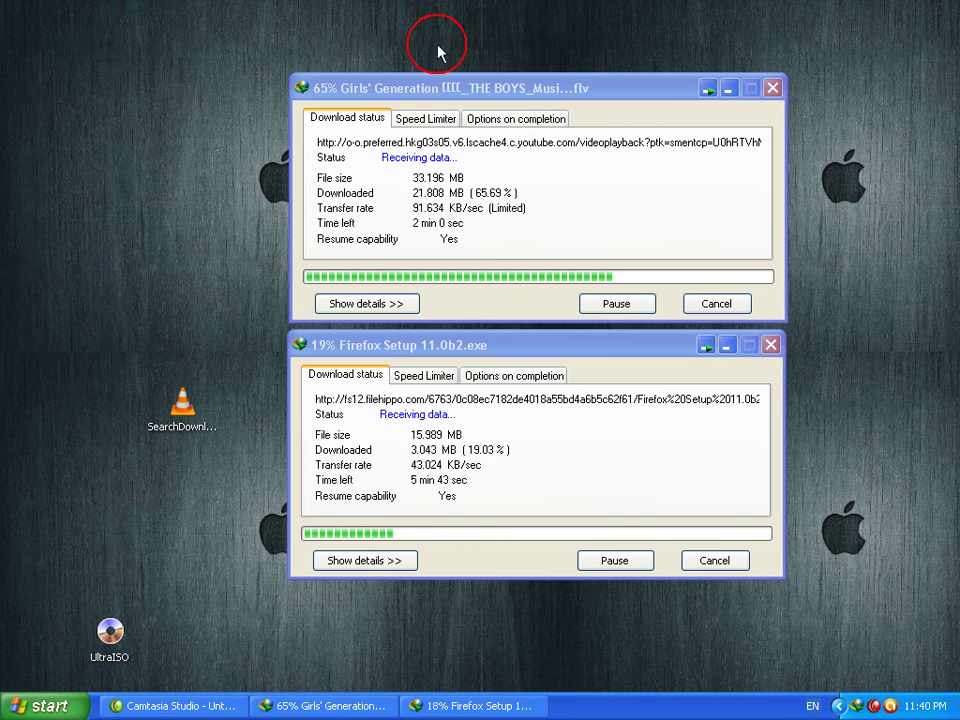
- Review the video download's Speed Limiter and completion options, then return to its download status
drag(540, 88, 582, 82)
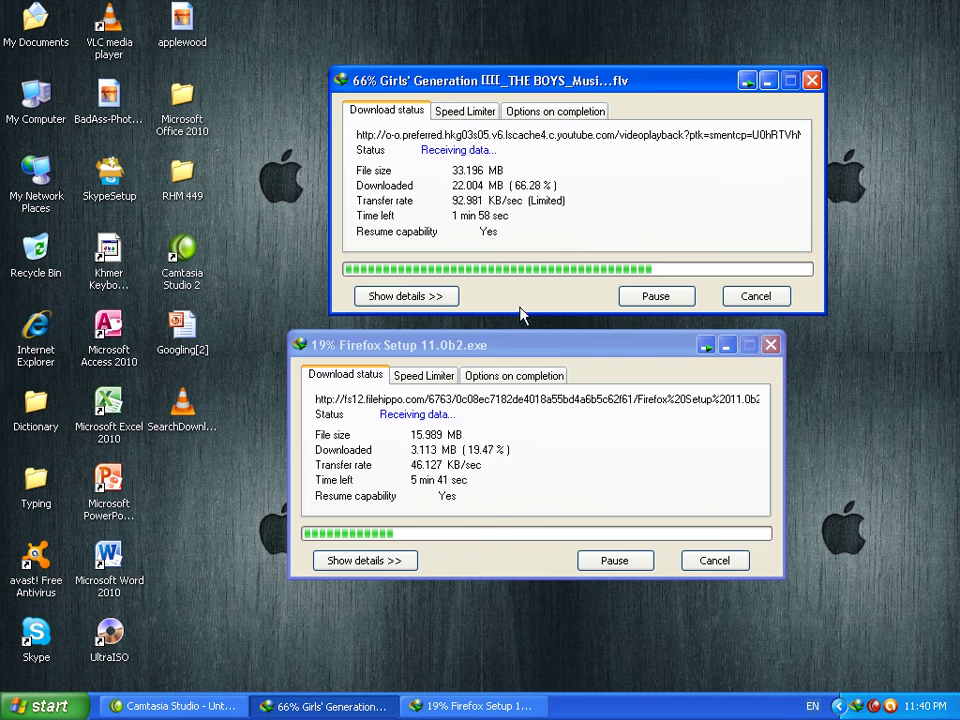
click(442, 111)
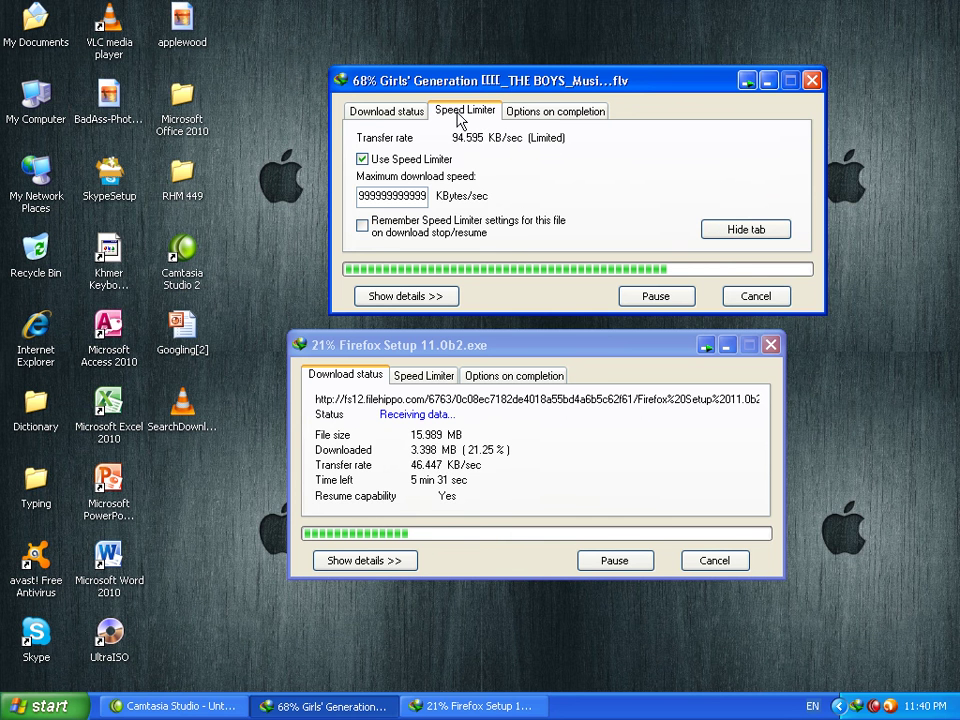
click(562, 114)
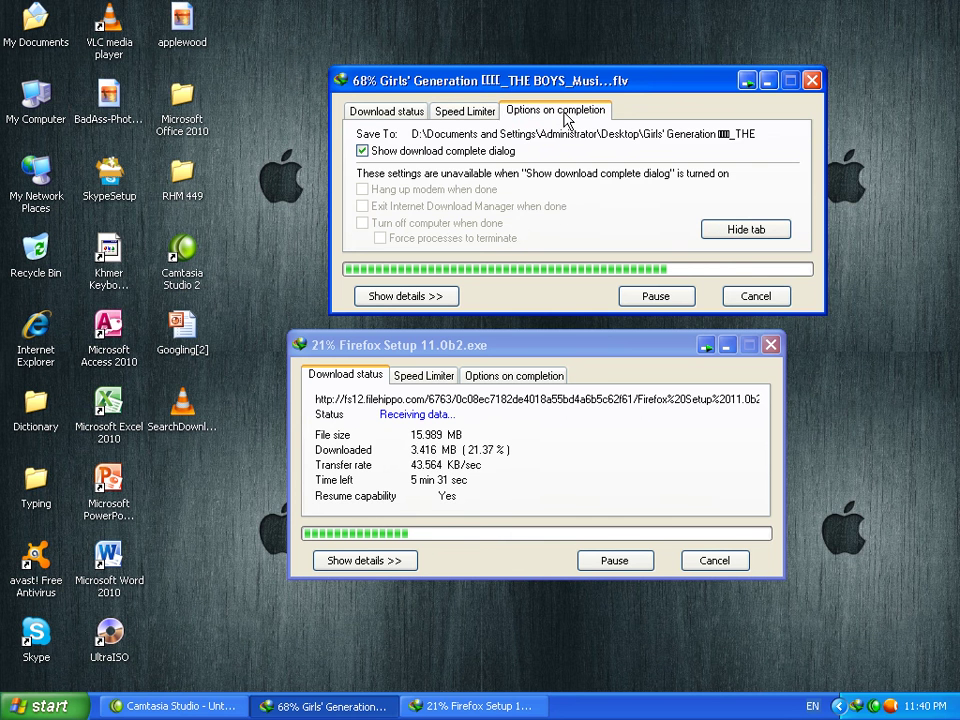
click(492, 114)
click(425, 112)
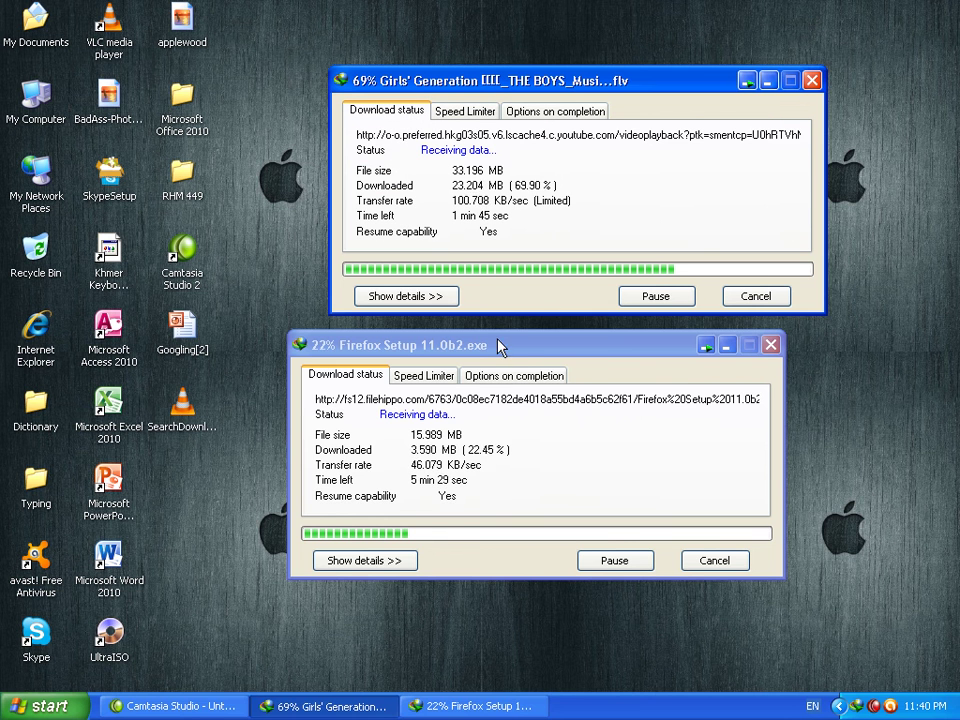
drag(460, 345, 507, 347)
click(490, 378)
click(367, 426)
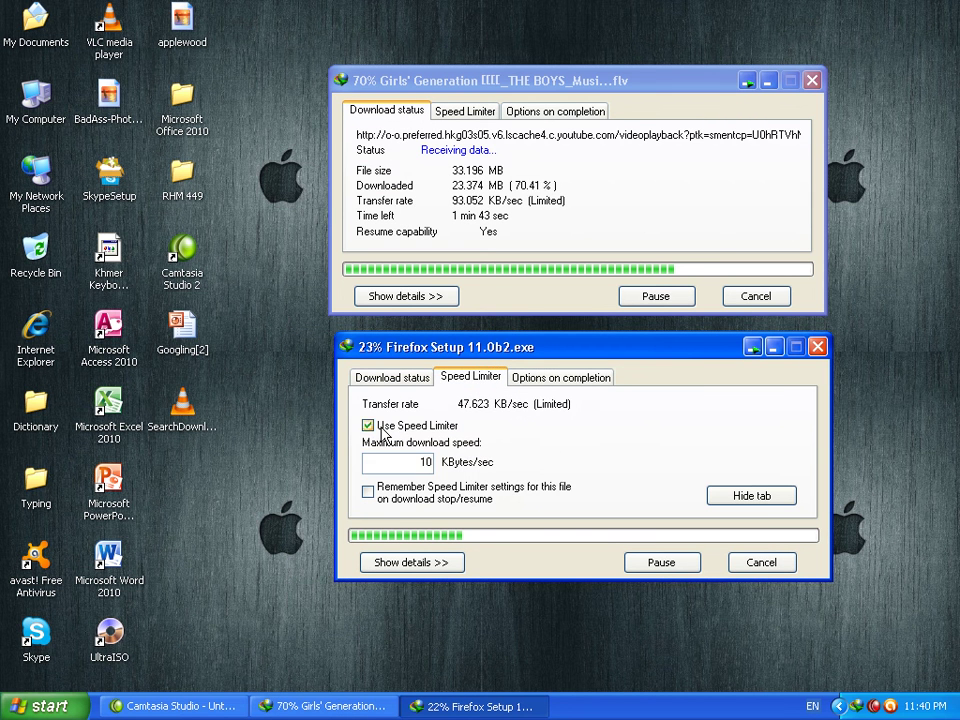
click(548, 478)
text(9)
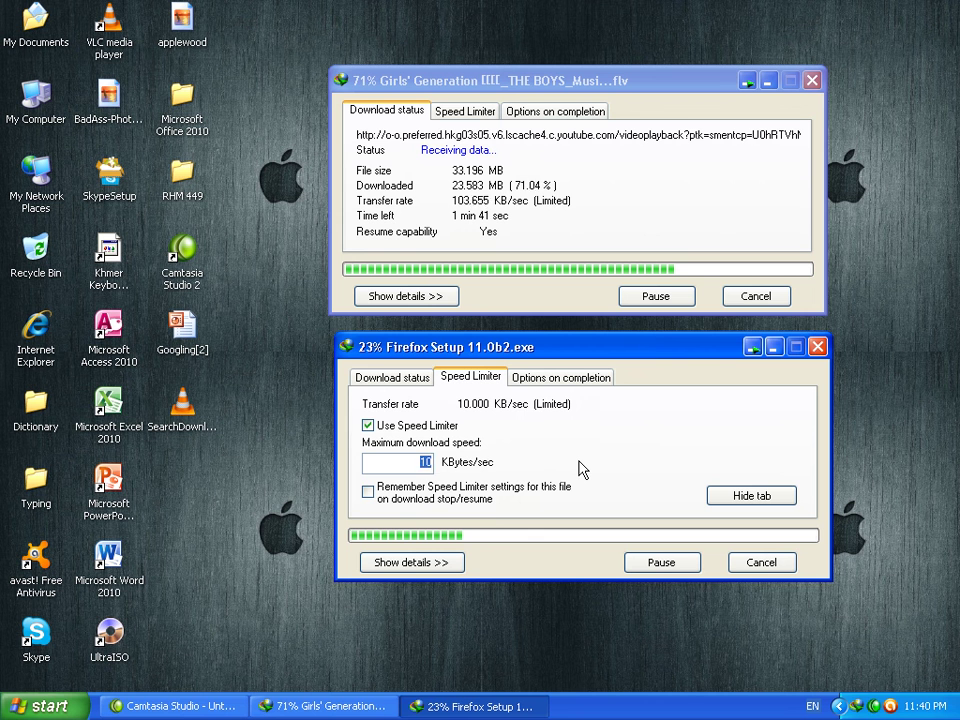
text(99999999999)
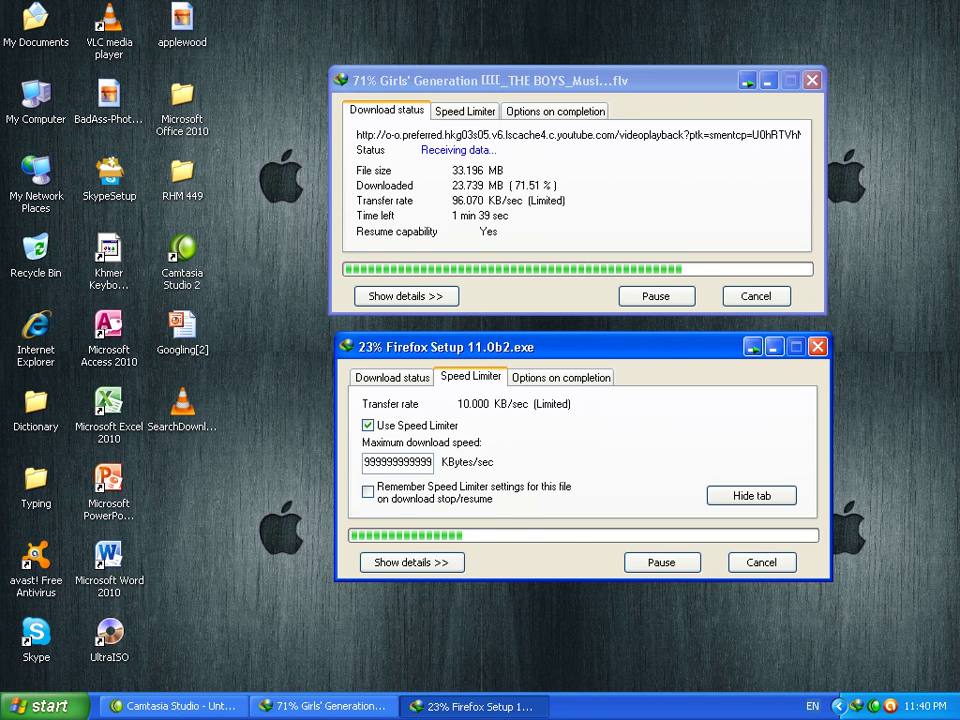
click(378, 380)
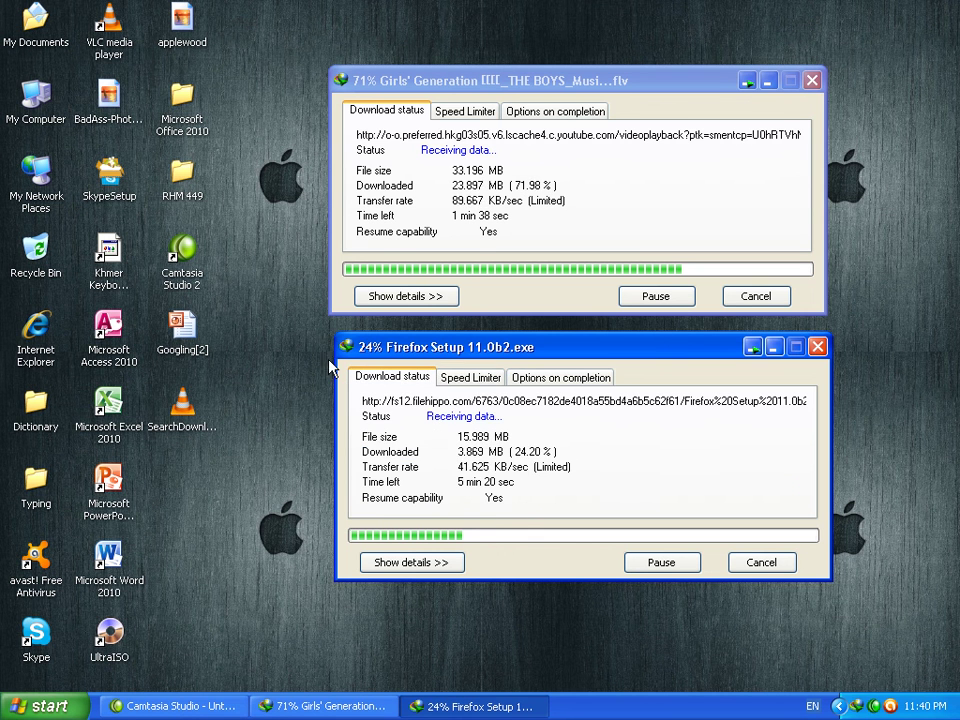
click(240, 47)
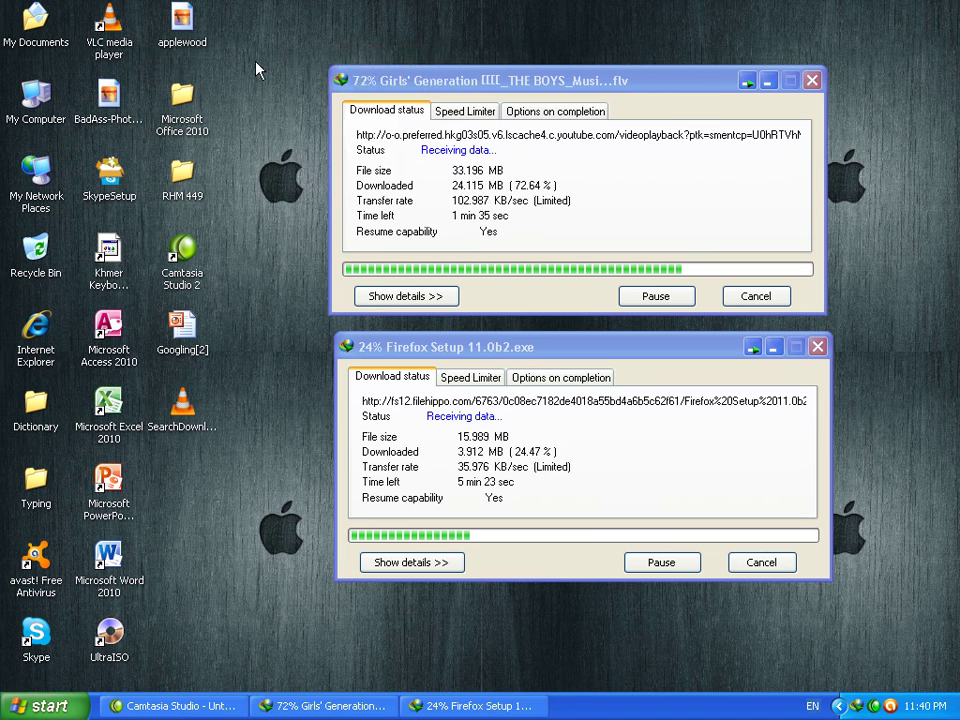
right_click(248, 42)
click(268, 66)
right_click(249, 41)
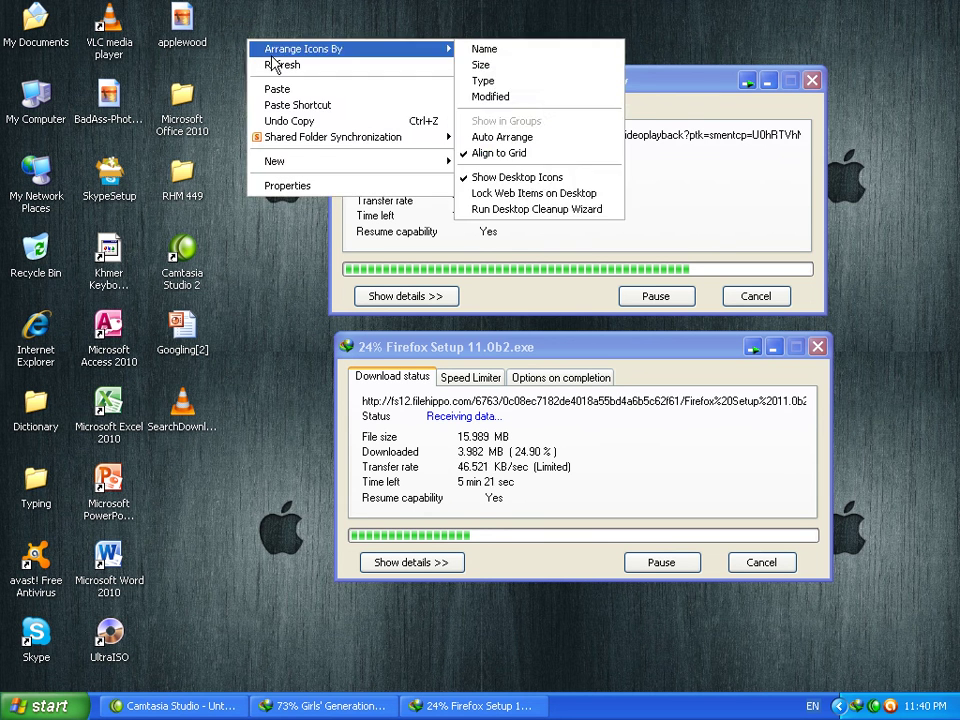
click(268, 65)
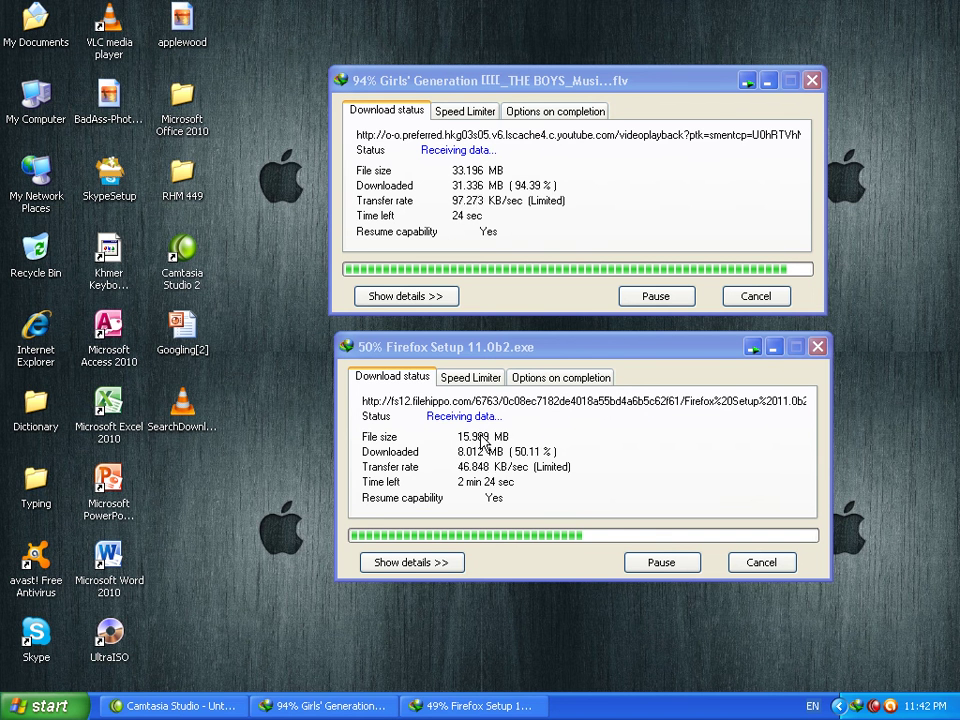
drag(557, 88, 489, 98)
right_click(533, 18)
click(551, 43)
right_click(529, 20)
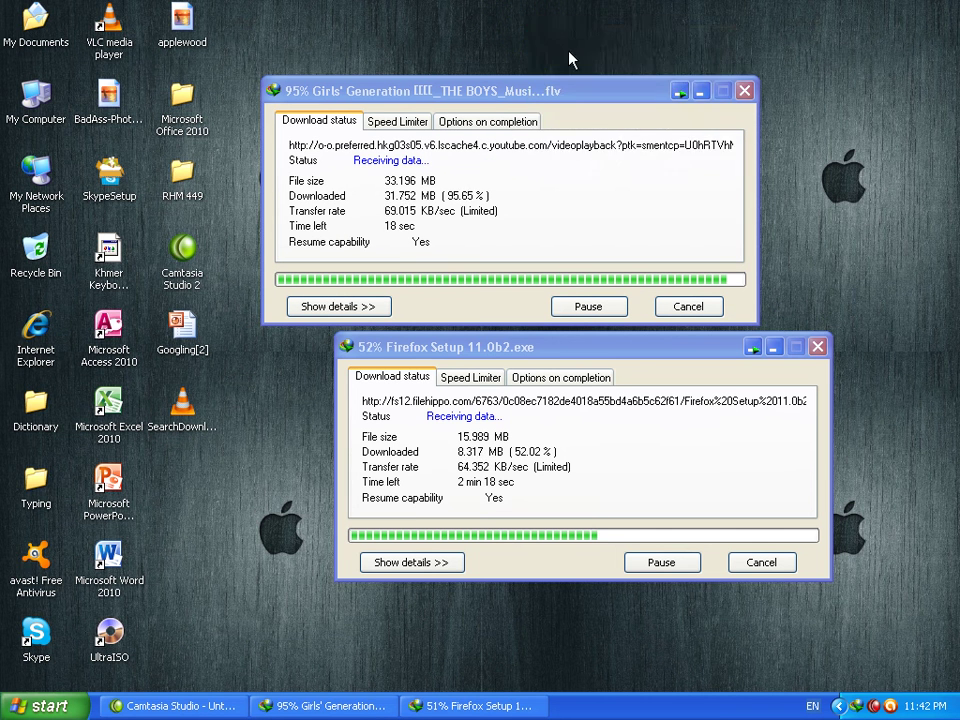
right_click(520, 27)
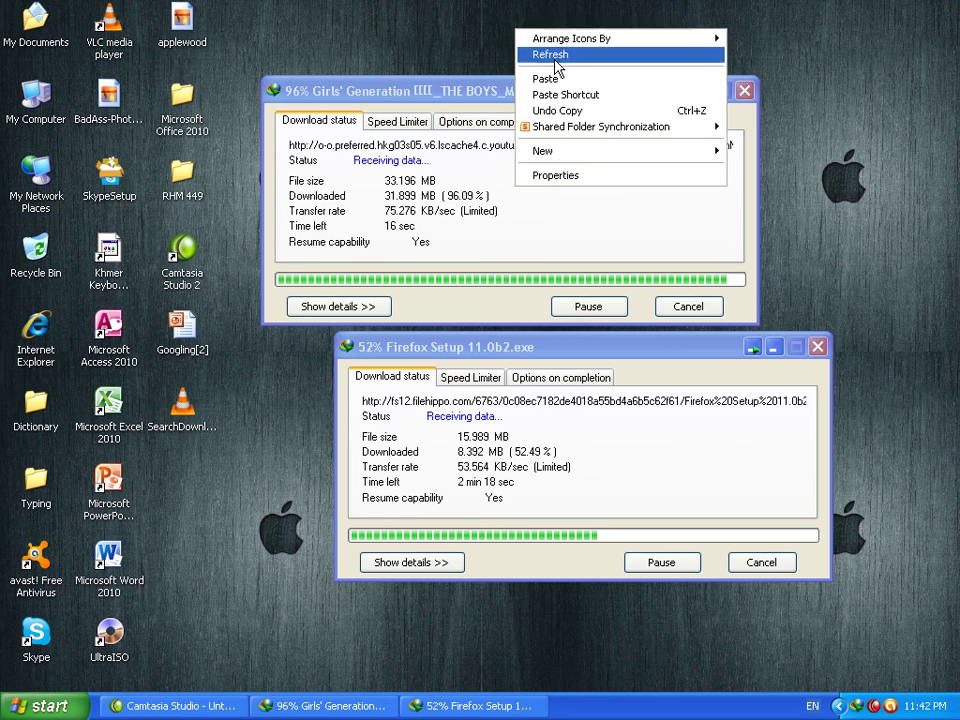
click(562, 54)
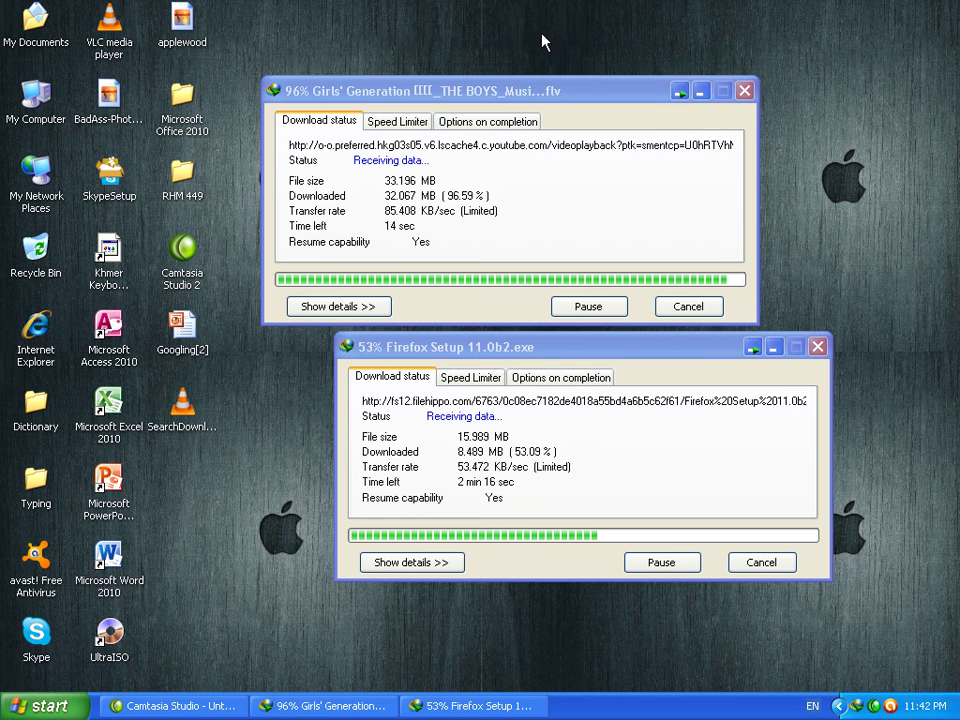
right_click(513, 22)
click(559, 28)
right_click(541, 22)
click(570, 28)
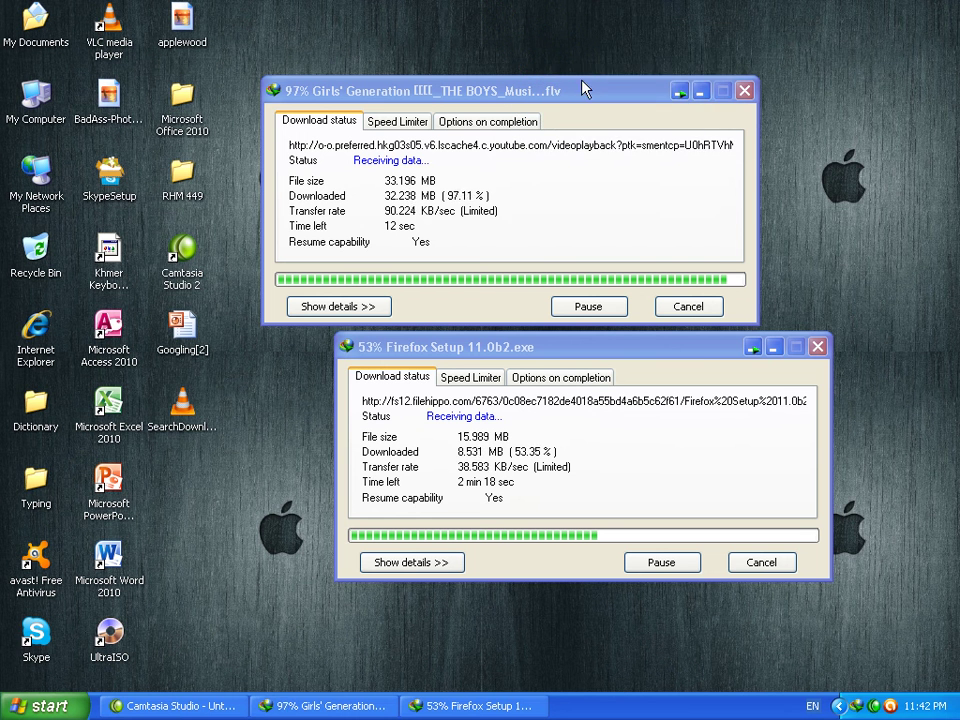
drag(564, 90, 602, 62)
right_click(560, 4)
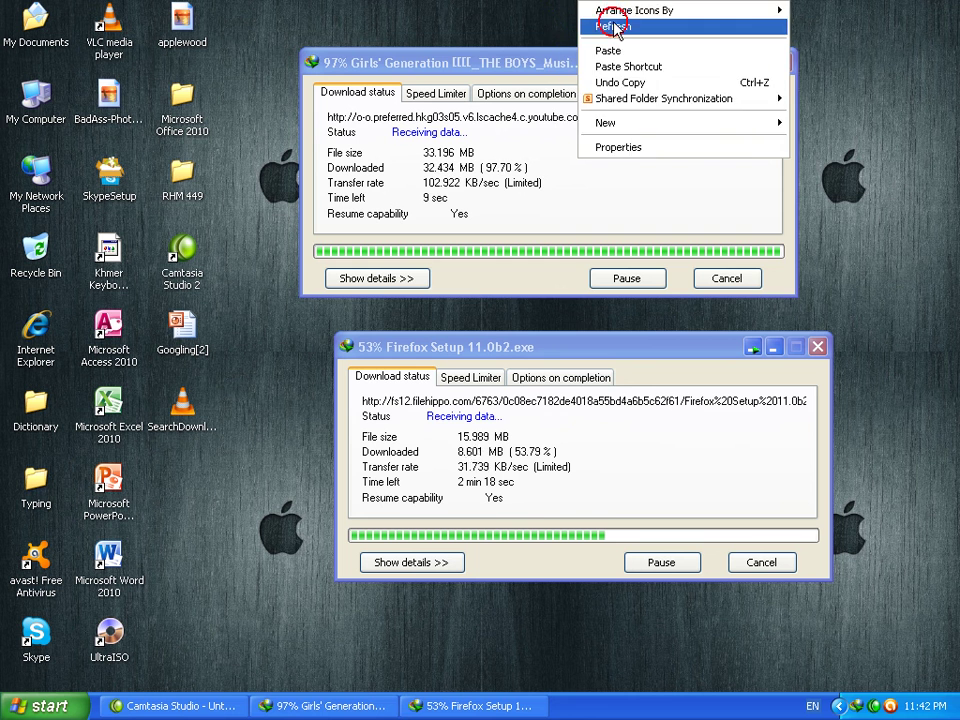
click(606, 28)
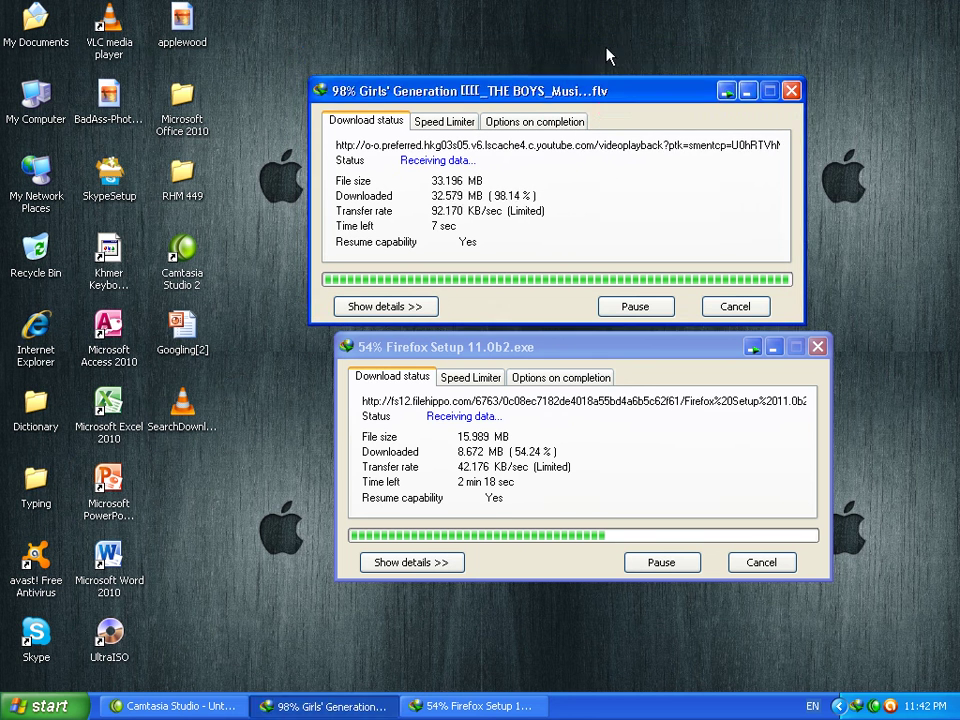
right_click(579, 3)
click(606, 25)
right_click(586, 8)
click(606, 25)
right_click(562, 3)
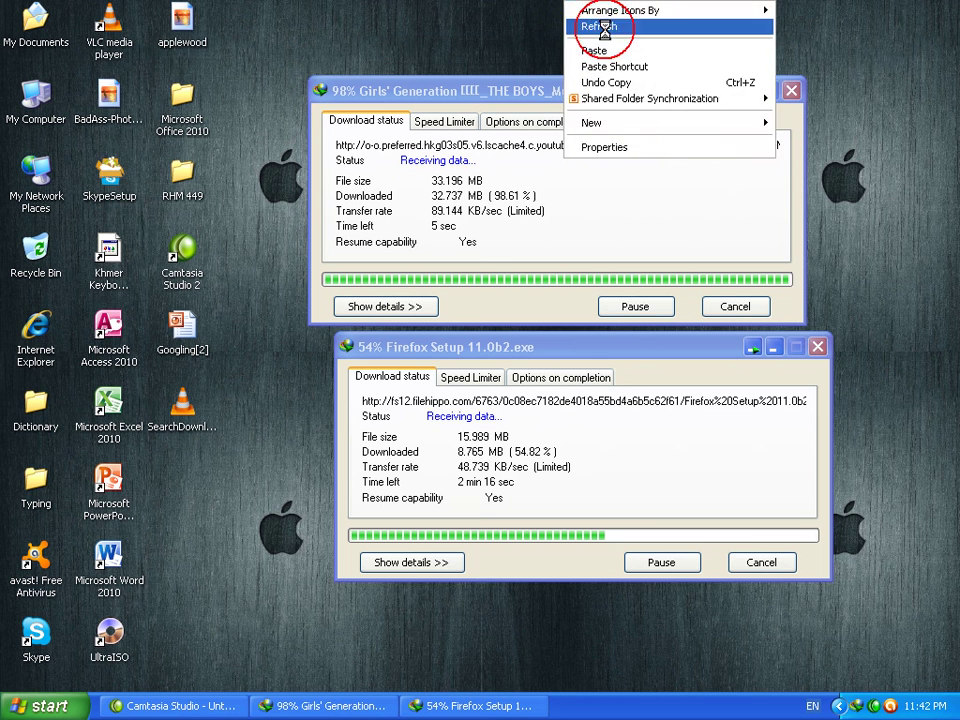
click(583, 24)
right_click(558, 4)
click(583, 24)
right_click(558, 8)
click(604, 28)
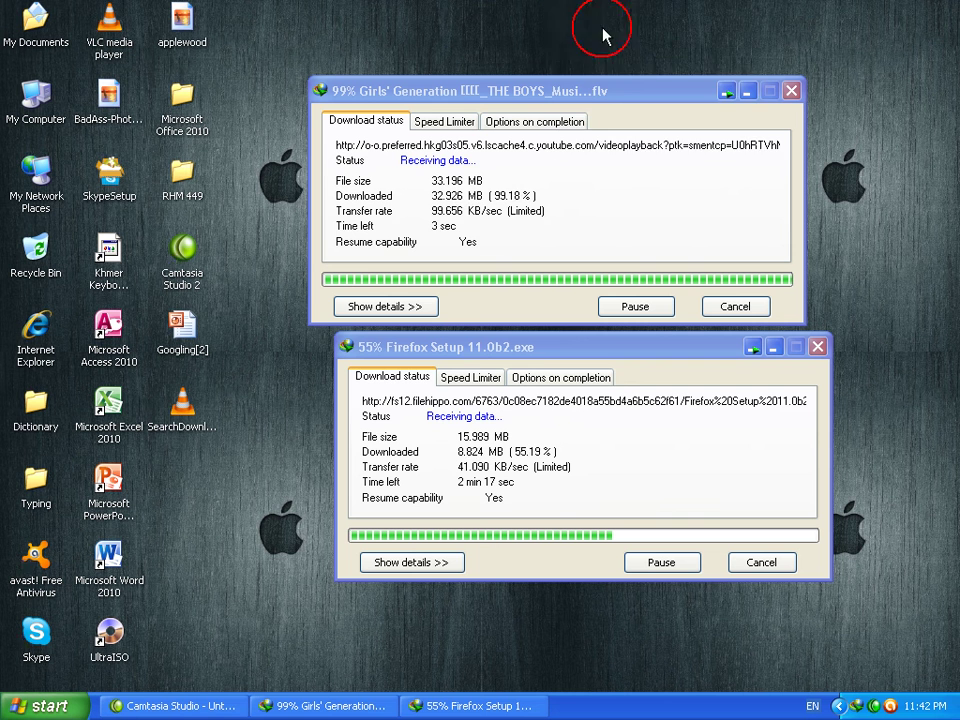
right_click(619, 4)
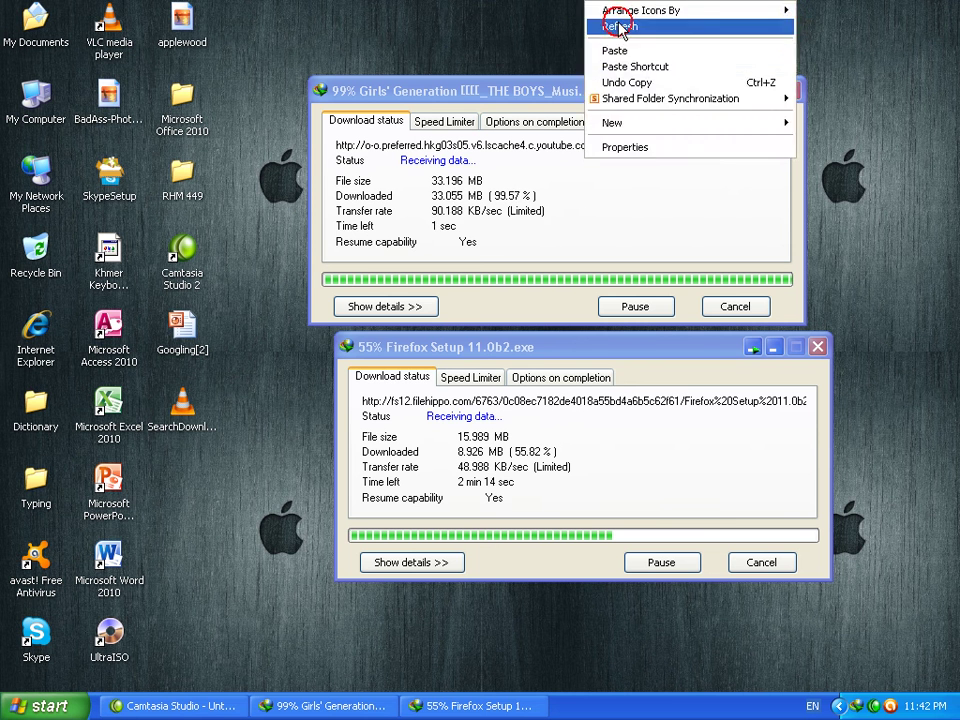
click(643, 26)
right_click(536, 3)
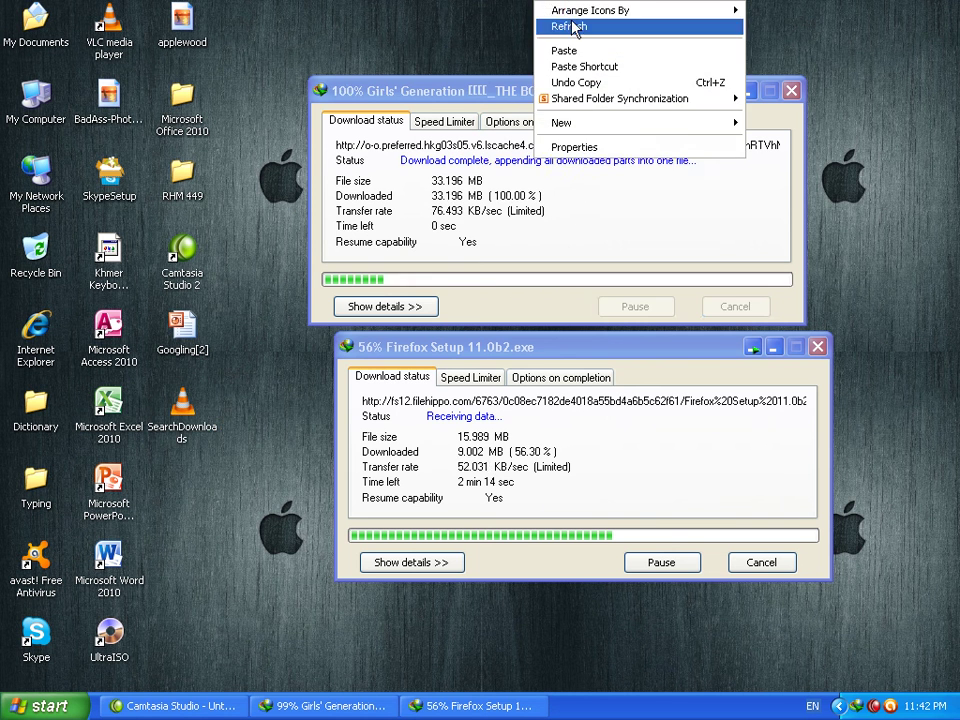
click(578, 25)
drag(611, 88, 621, 65)
right_click(558, 8)
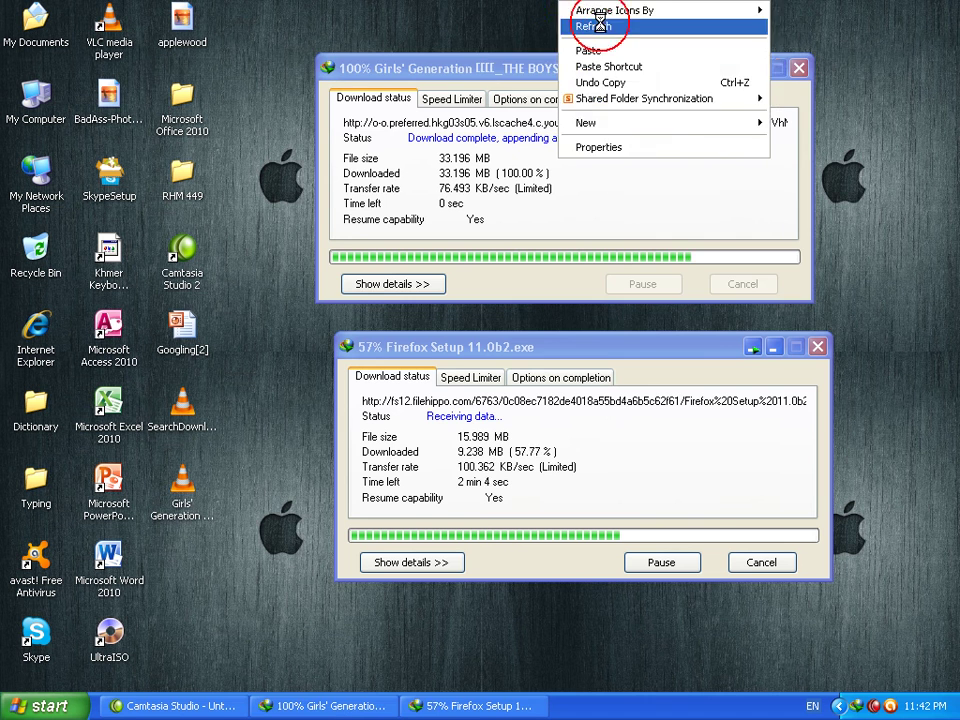
click(615, 27)
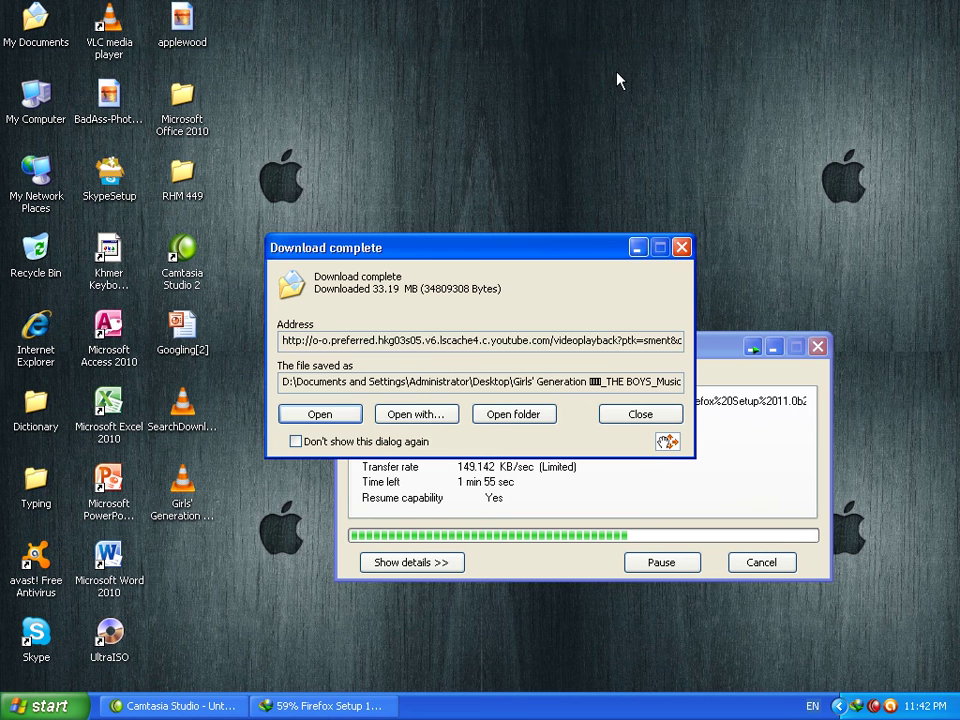
right_click(486, 3)
click(579, 26)
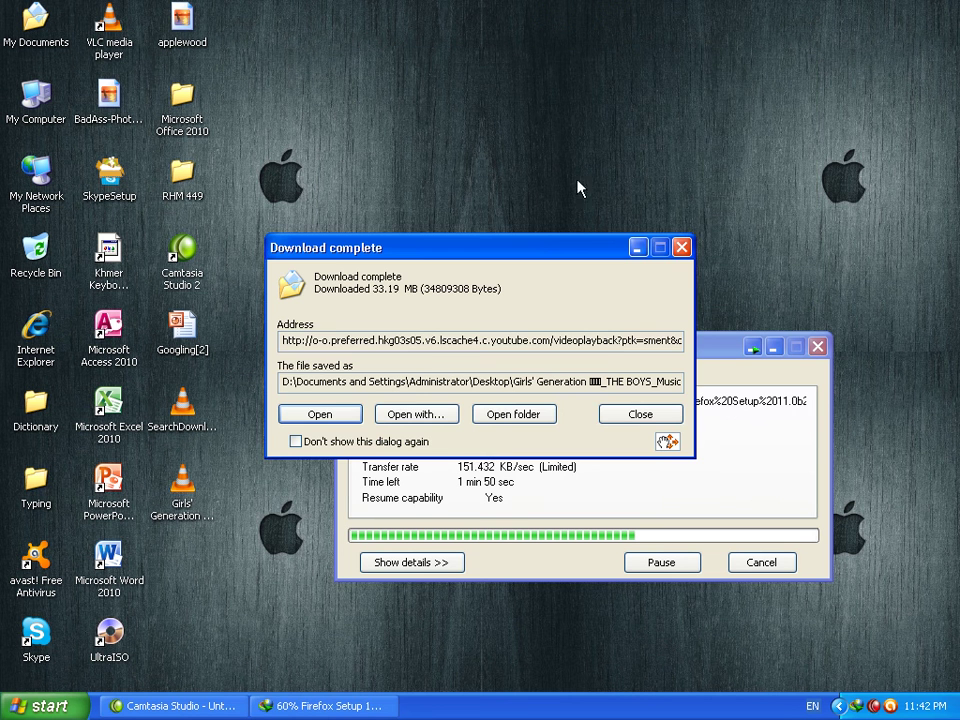
- Close the video's Download complete dialog and move the Firefox download window slightly aside on the desktop
click(638, 414)
right_click(557, 96)
click(578, 106)
right_click(549, 73)
click(583, 97)
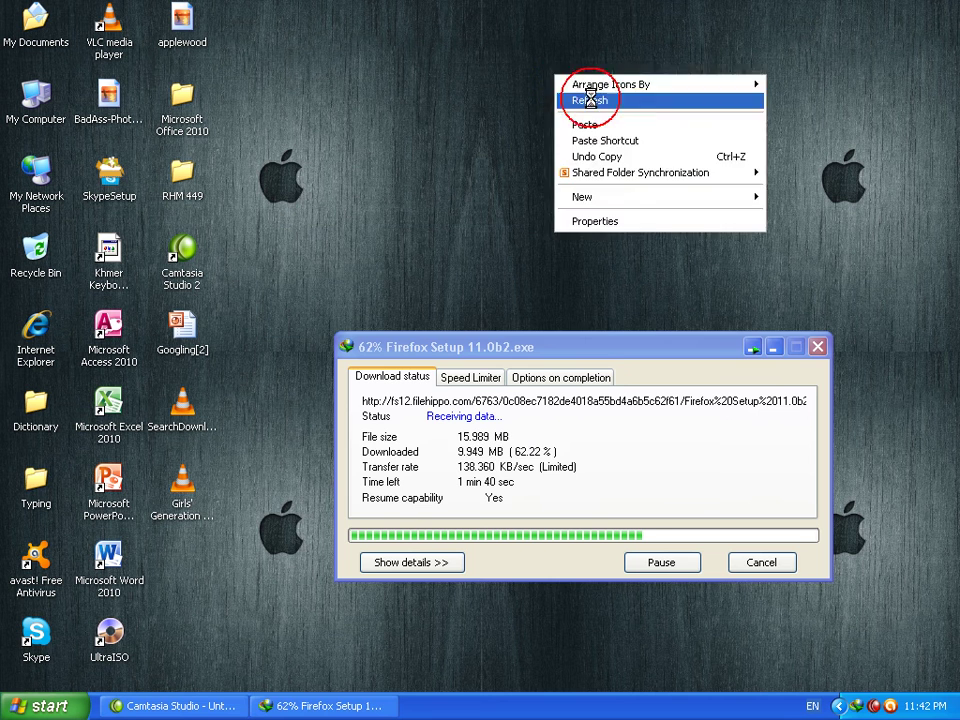
drag(615, 343, 674, 340)
right_click(525, 62)
click(567, 87)
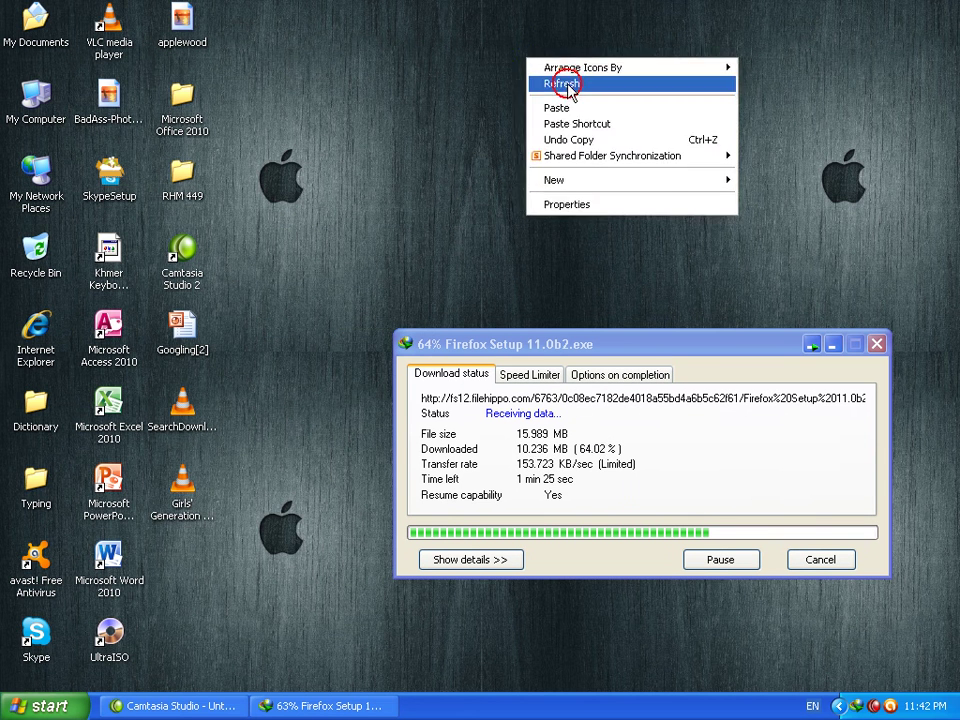
- Select the downloaded Girls' Generation video file on the desktop and minimize the Firefox download window
click(190, 508)
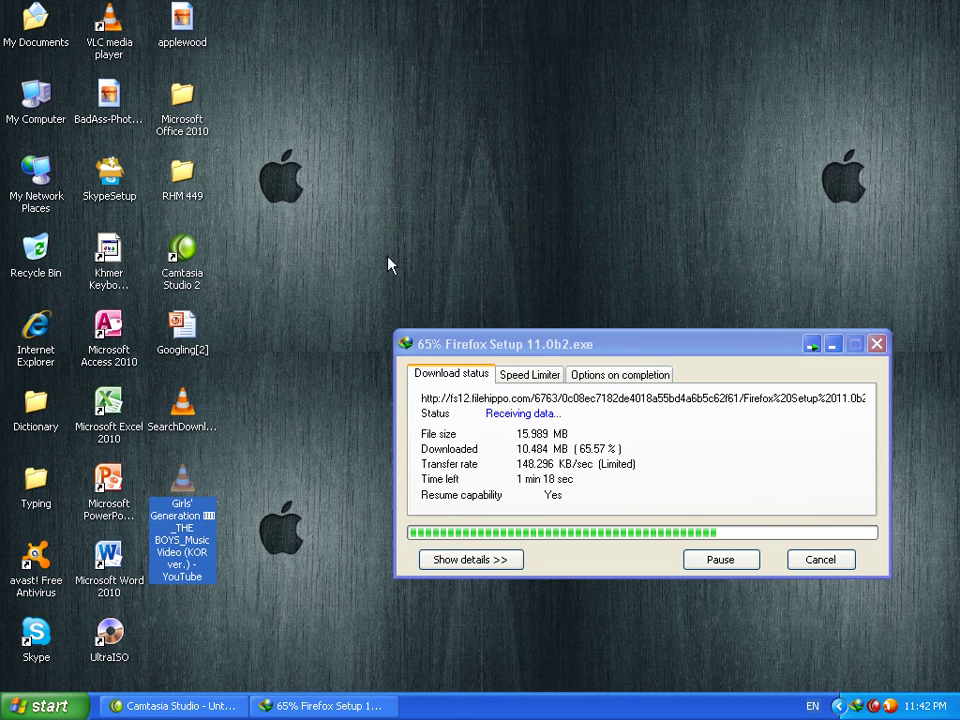
right_click(477, 112)
click(510, 145)
right_click(454, 98)
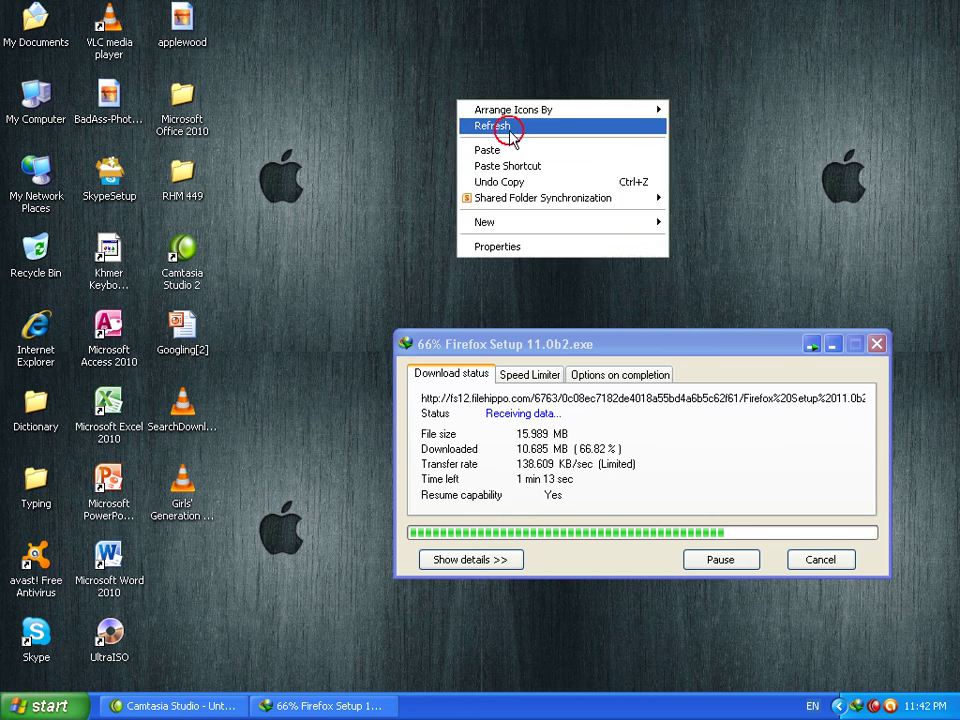
click(510, 124)
right_click(454, 98)
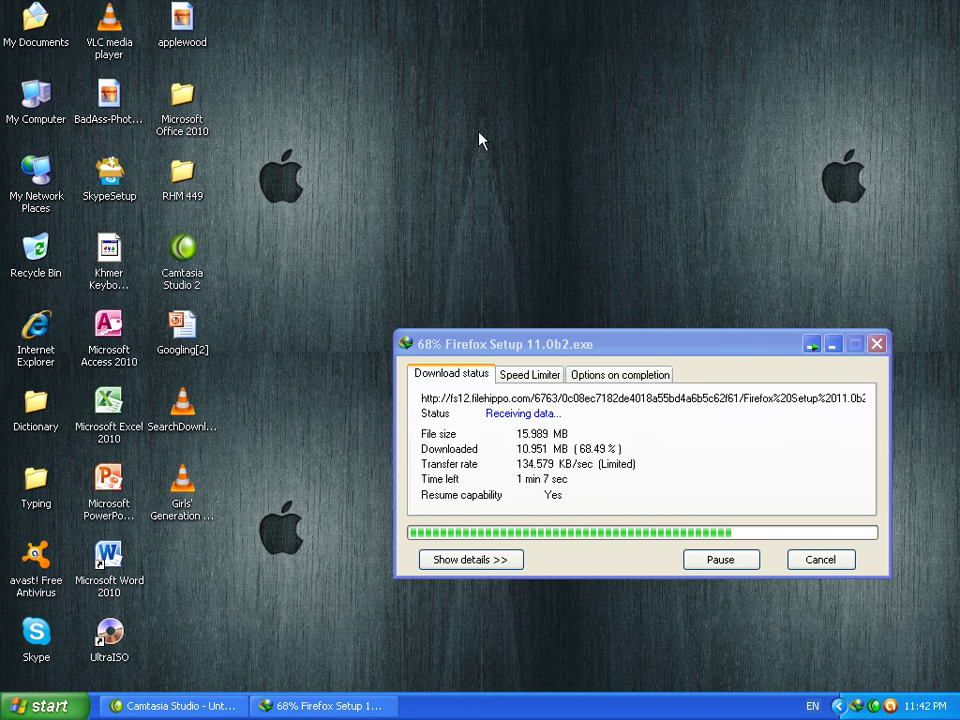
right_click(443, 114)
click(494, 148)
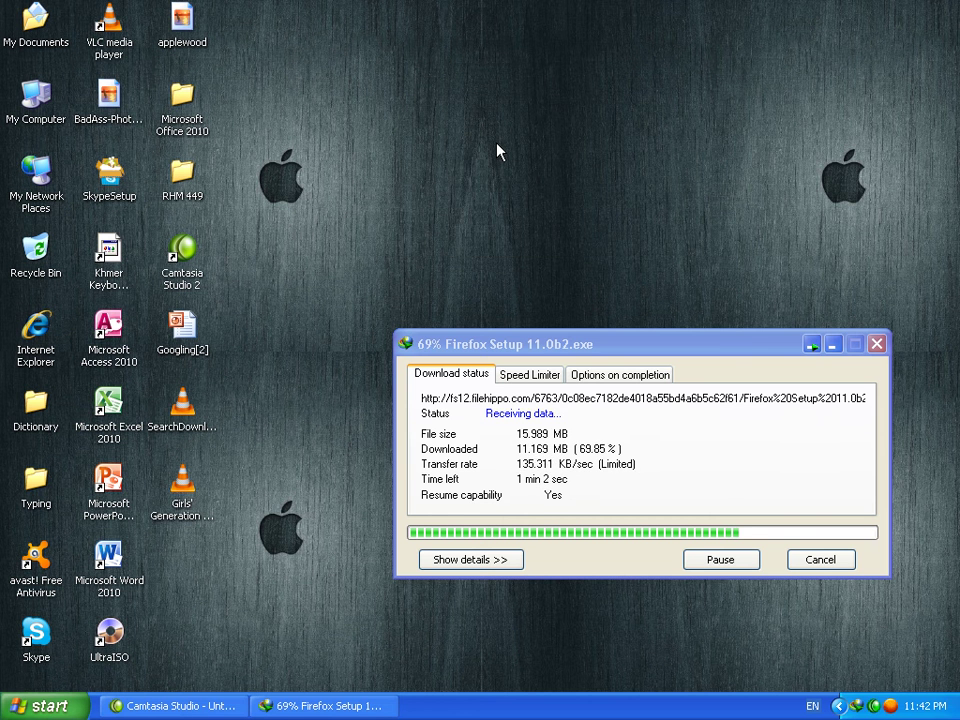
click(833, 345)
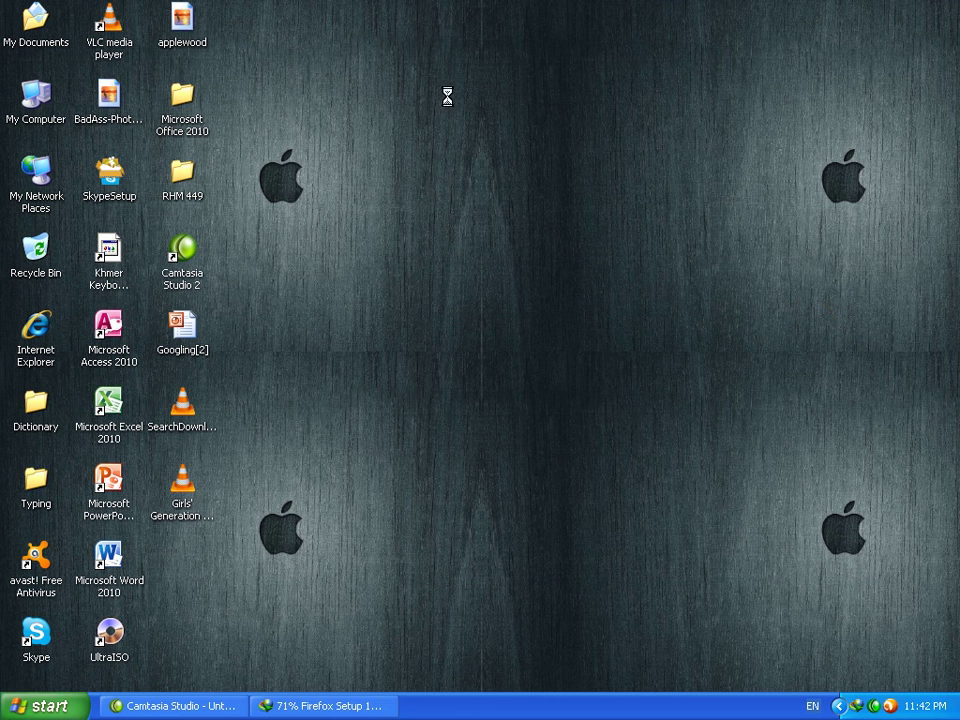
right_click(446, 94)
click(502, 124)
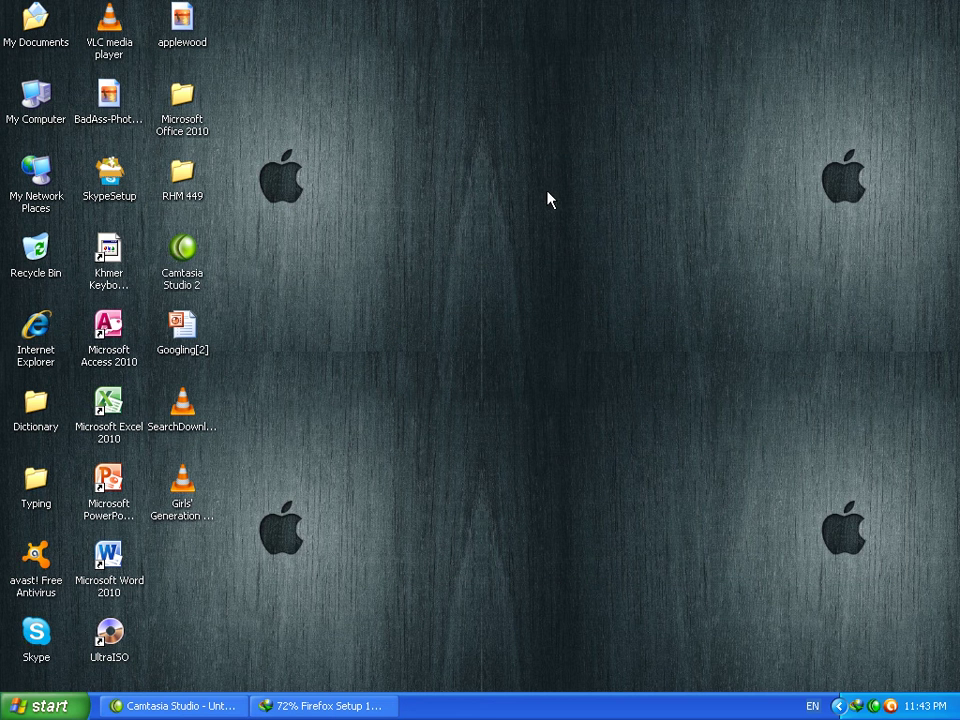
right_click(481, 155)
click(536, 185)
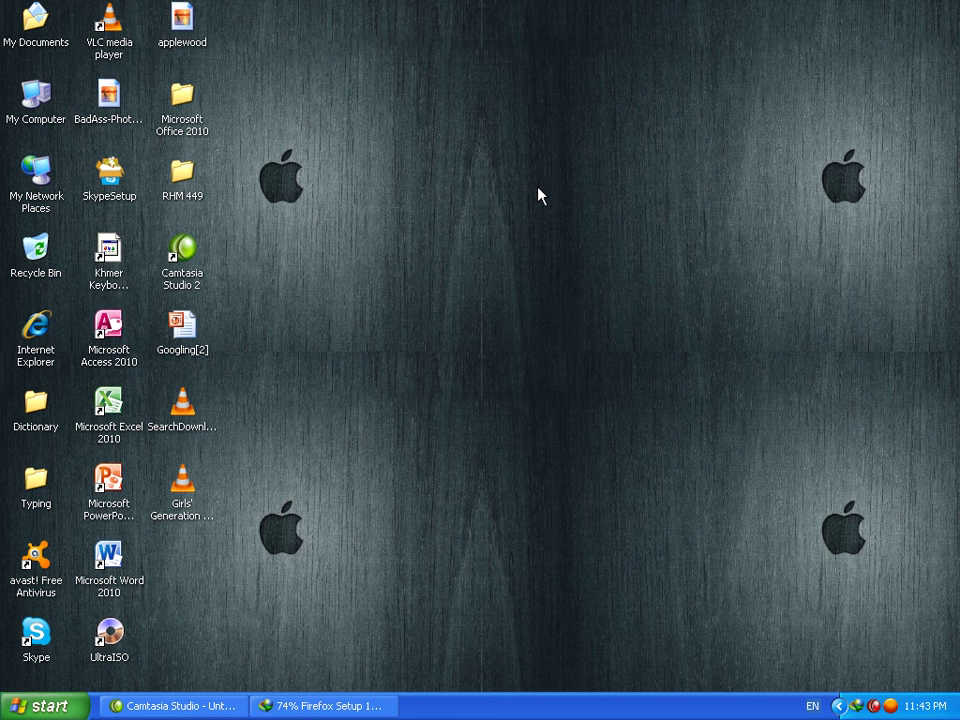
- Play the downloaded Girls' Generation video in VLC media player, with the volume lowered to 25%
right_click(469, 167)
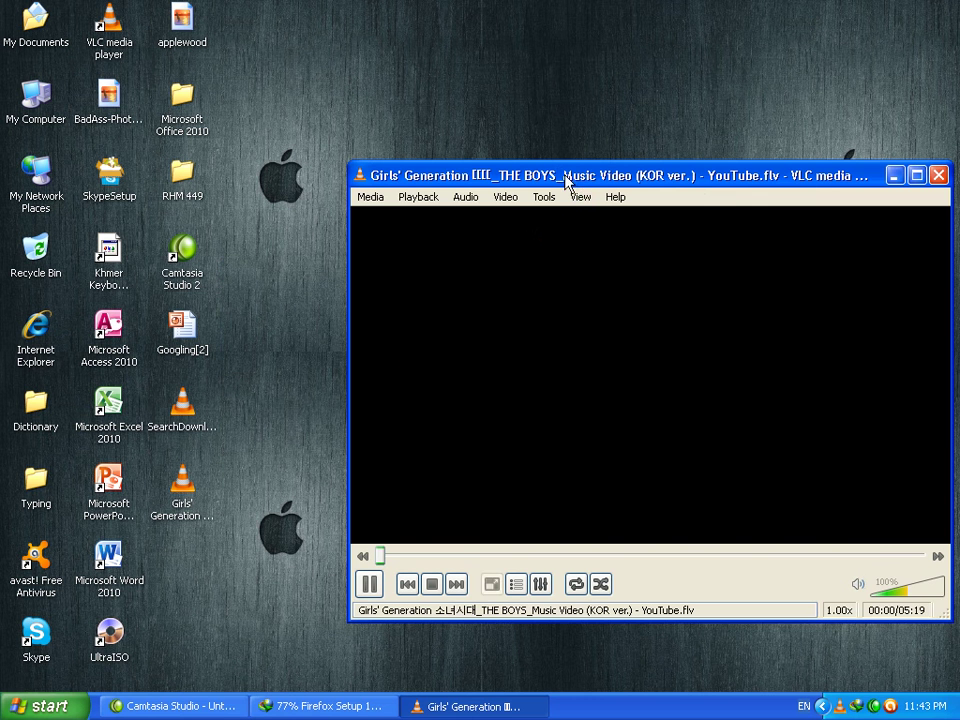
drag(906, 585, 876, 600)
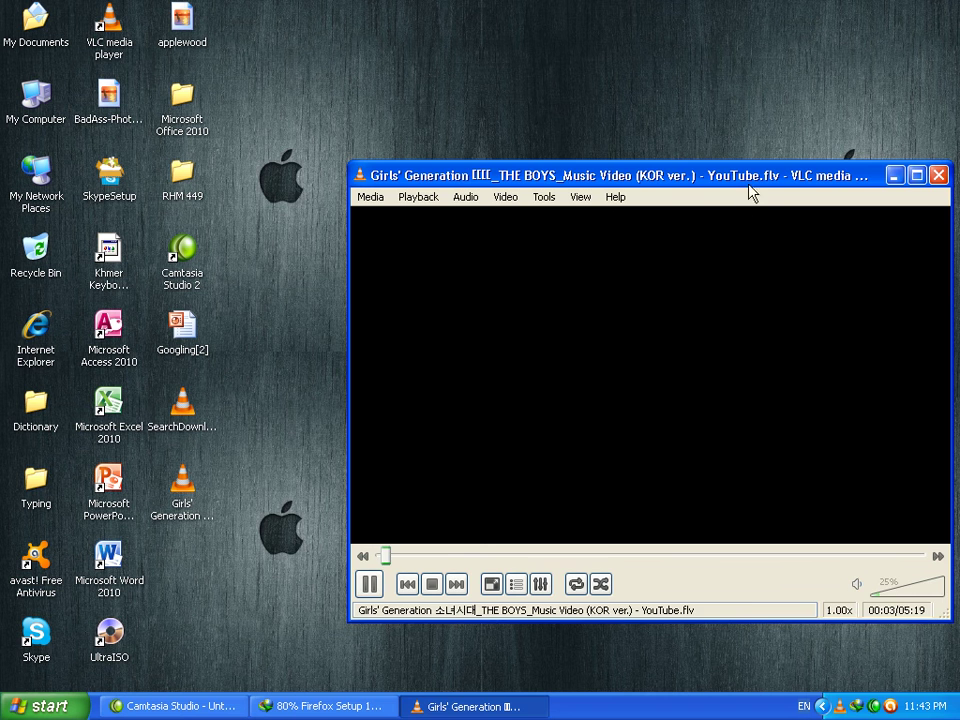
drag(748, 186, 642, 161)
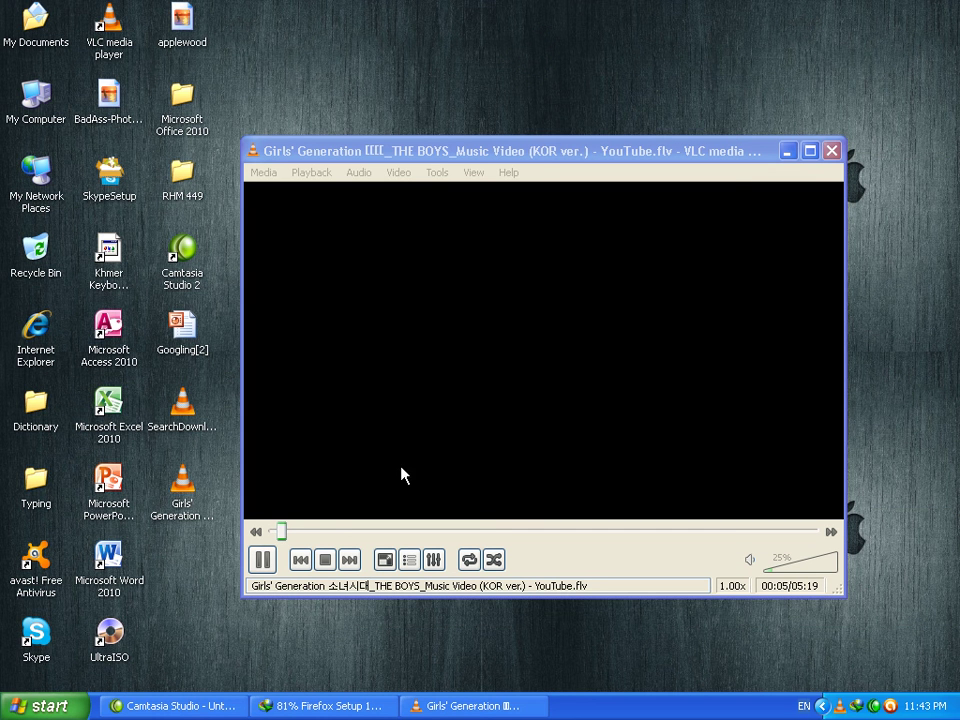
- Skip forward through the video in several jumps to past its midpoint to check its playback
click(329, 531)
click(386, 536)
click(426, 537)
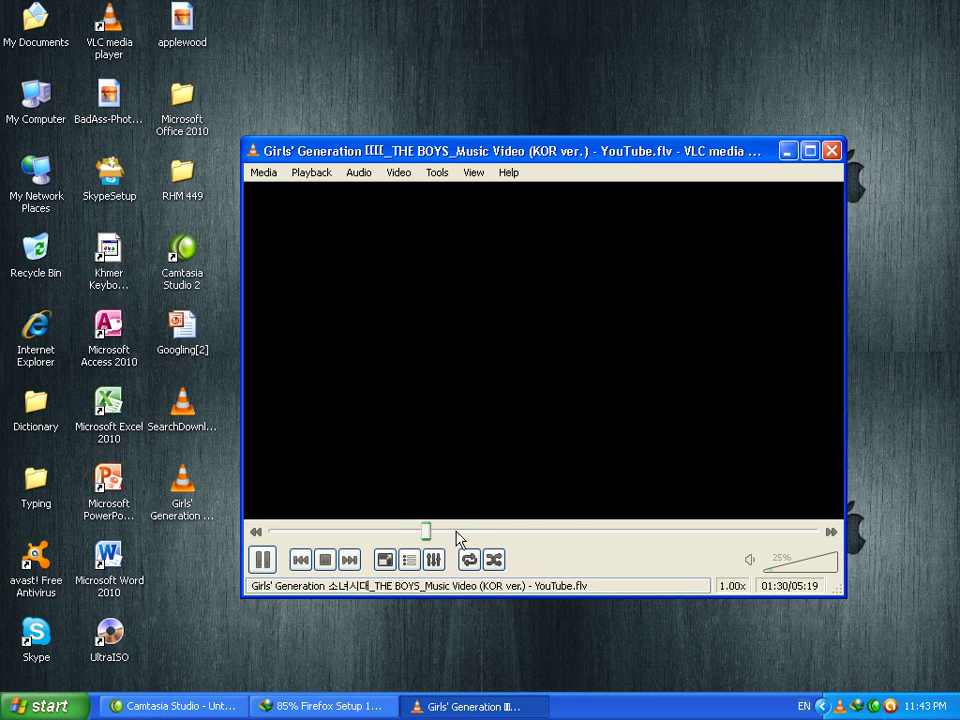
click(456, 537)
click(510, 536)
click(541, 536)
- View the video in full screen, return it to windowed view and close the player
double_click(632, 342)
double_click(515, 355)
double_click(540, 304)
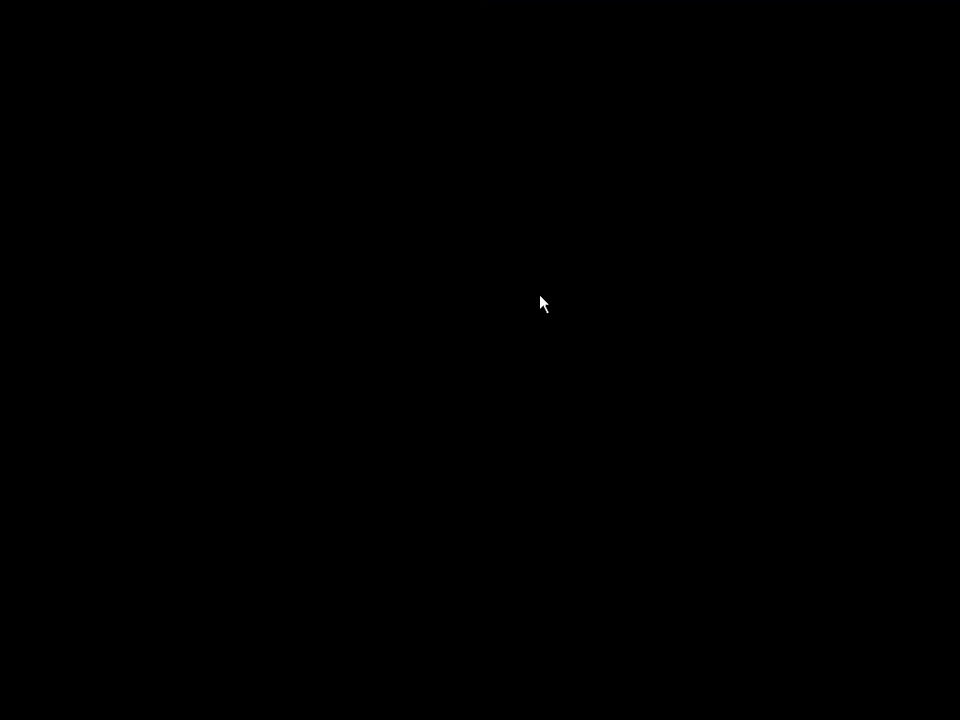
double_click(540, 304)
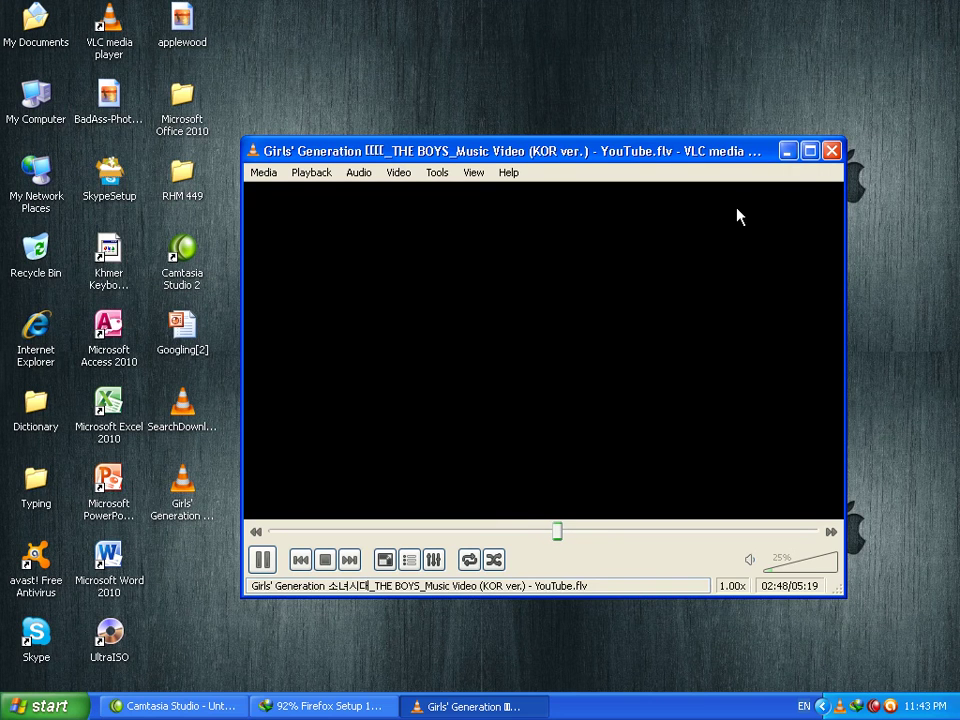
click(831, 151)
right_click(574, 156)
click(609, 185)
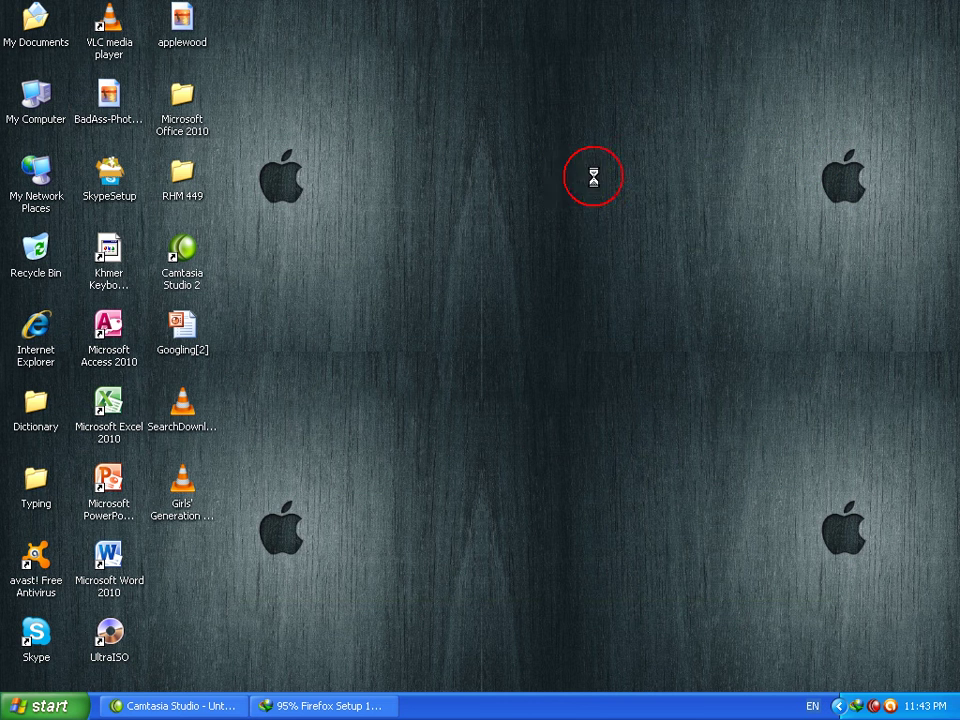
right_click(536, 141)
right_click(514, 141)
click(557, 176)
right_click(500, 148)
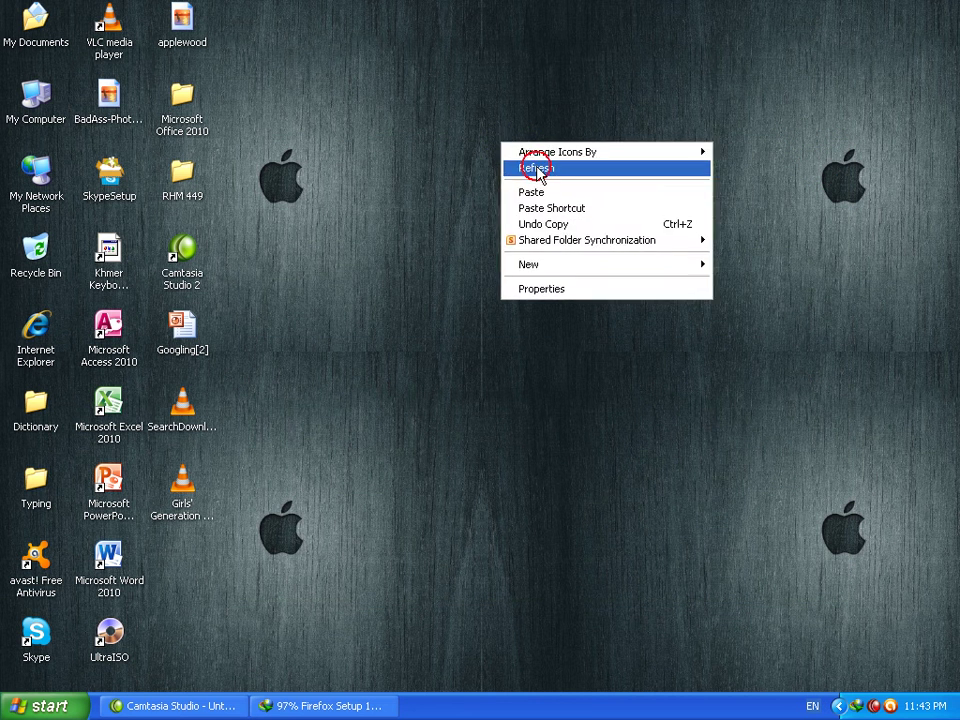
click(536, 170)
- Restore the Firefox download window and open the downloaded Firefox Setup 11.0b2.exe once the download finishes
click(310, 705)
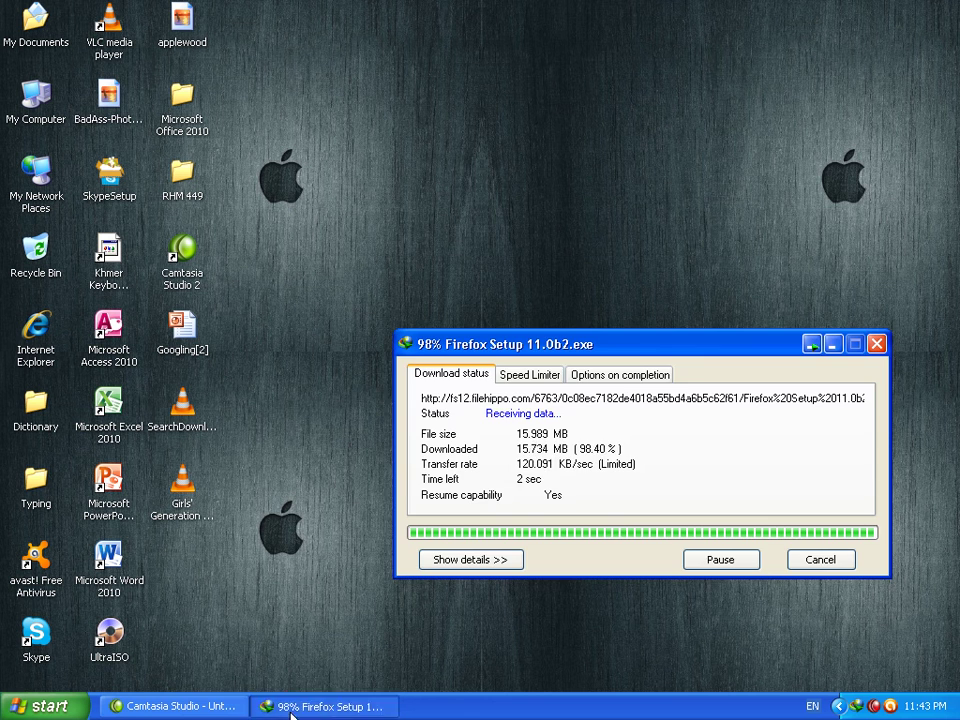
drag(641, 350, 638, 212)
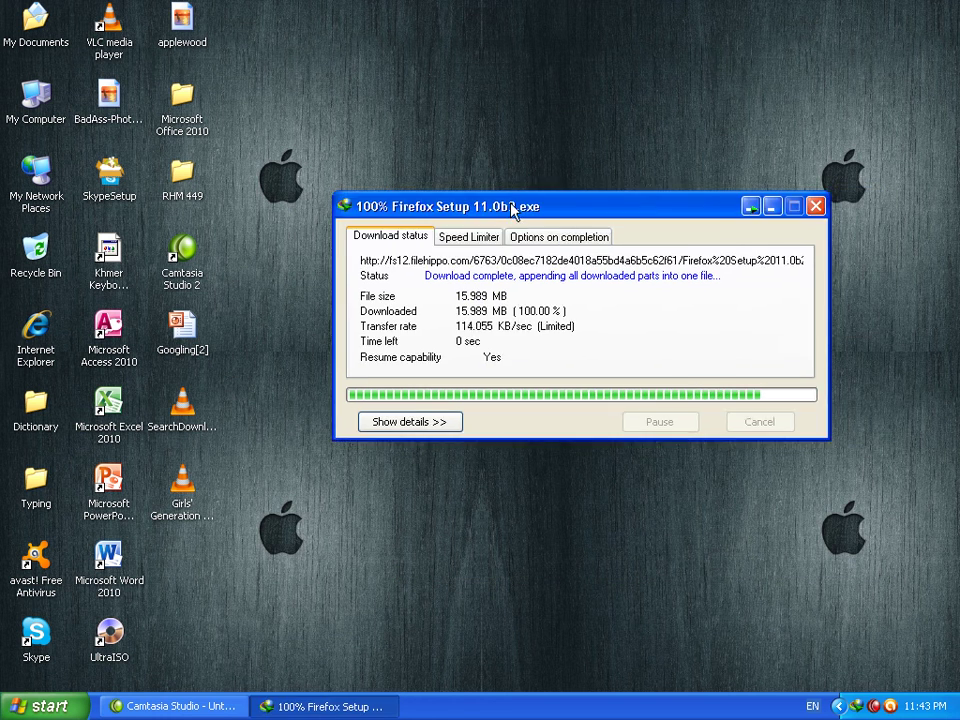
right_click(472, 97)
click(510, 126)
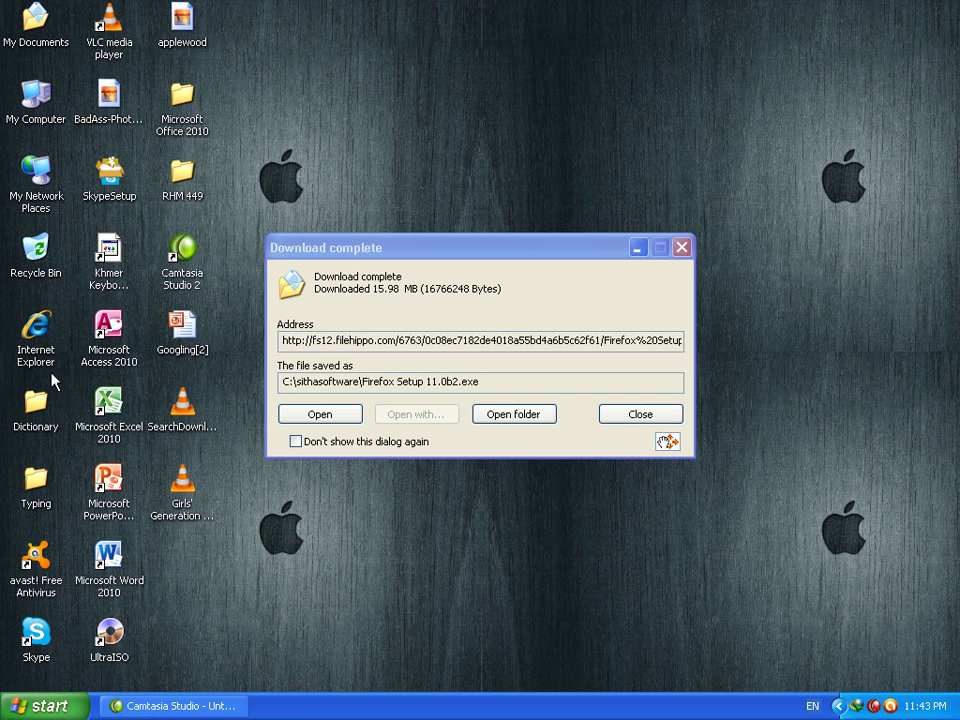
click(36, 355)
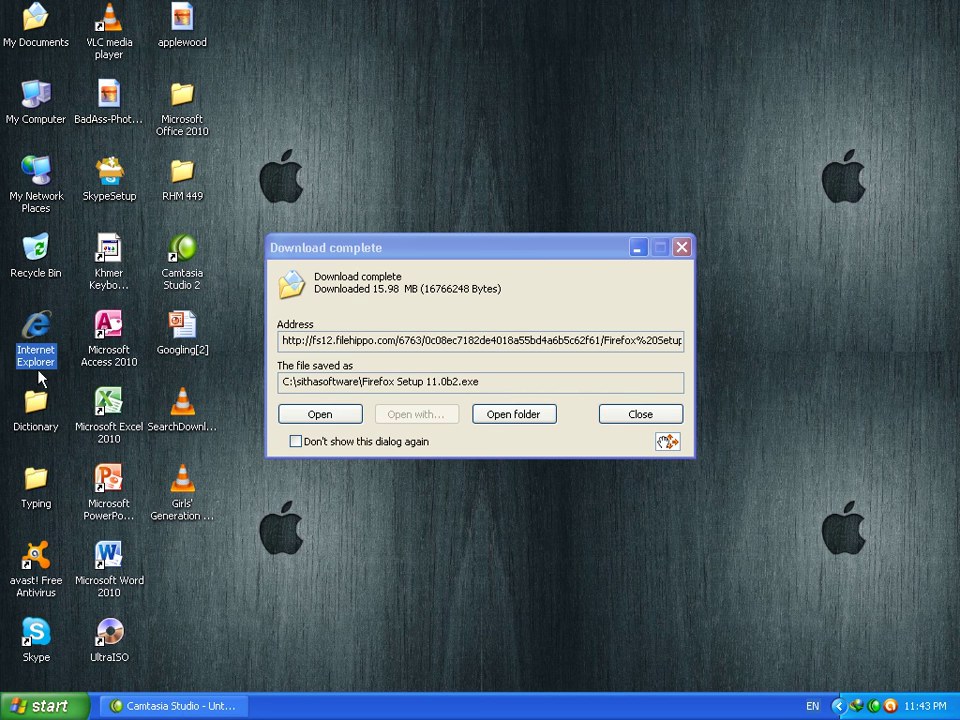
click(330, 420)
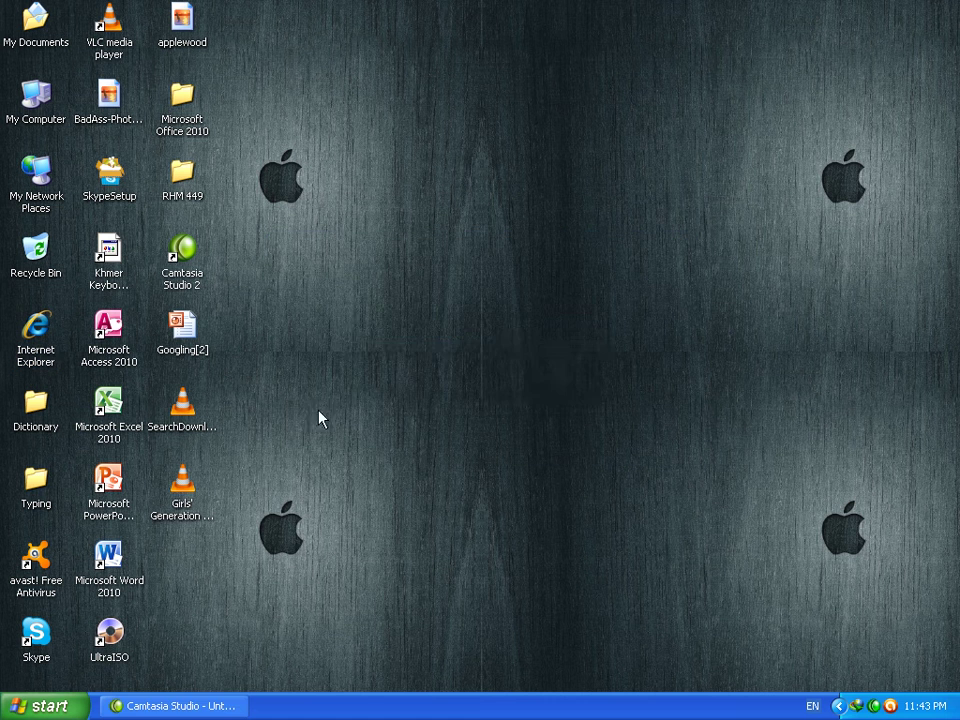
right_click(441, 133)
click(486, 157)
right_click(435, 112)
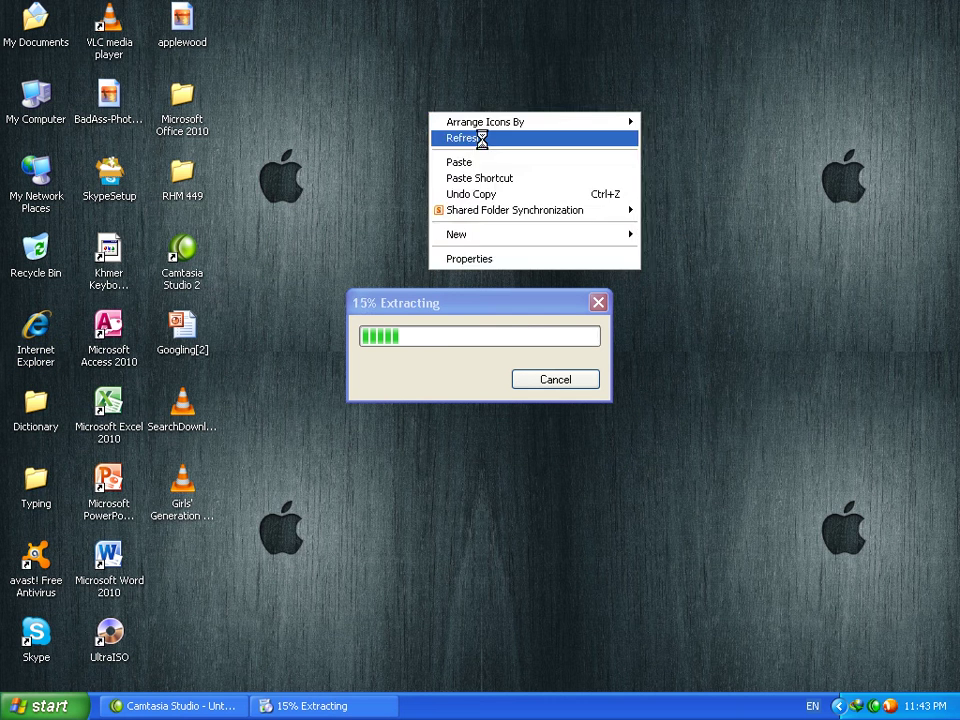
click(481, 137)
right_click(446, 114)
click(469, 137)
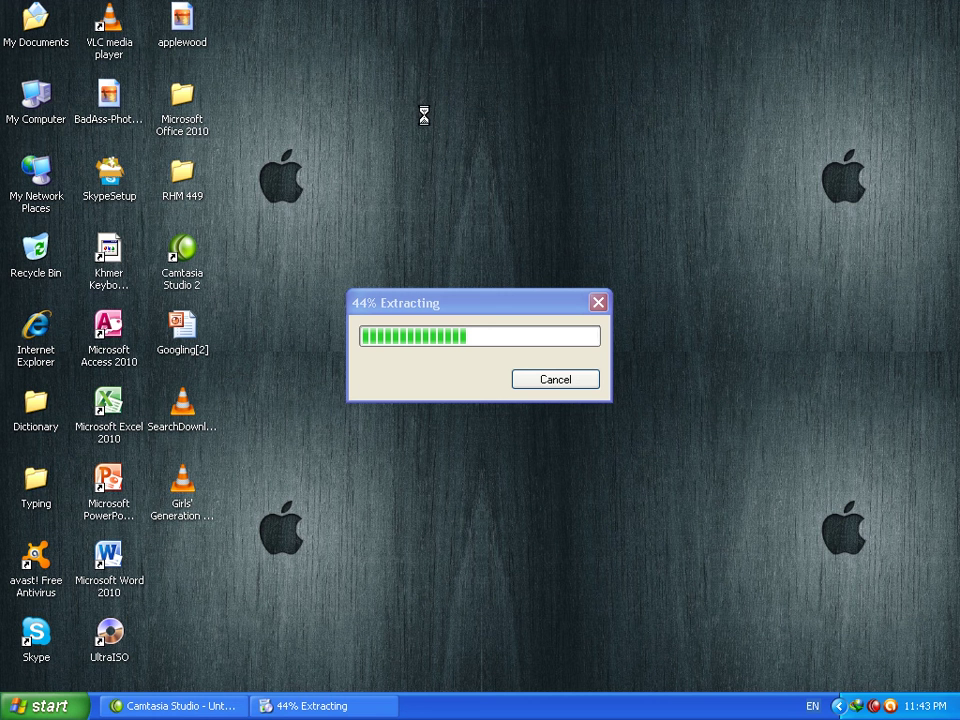
right_click(423, 115)
click(467, 137)
right_click(407, 107)
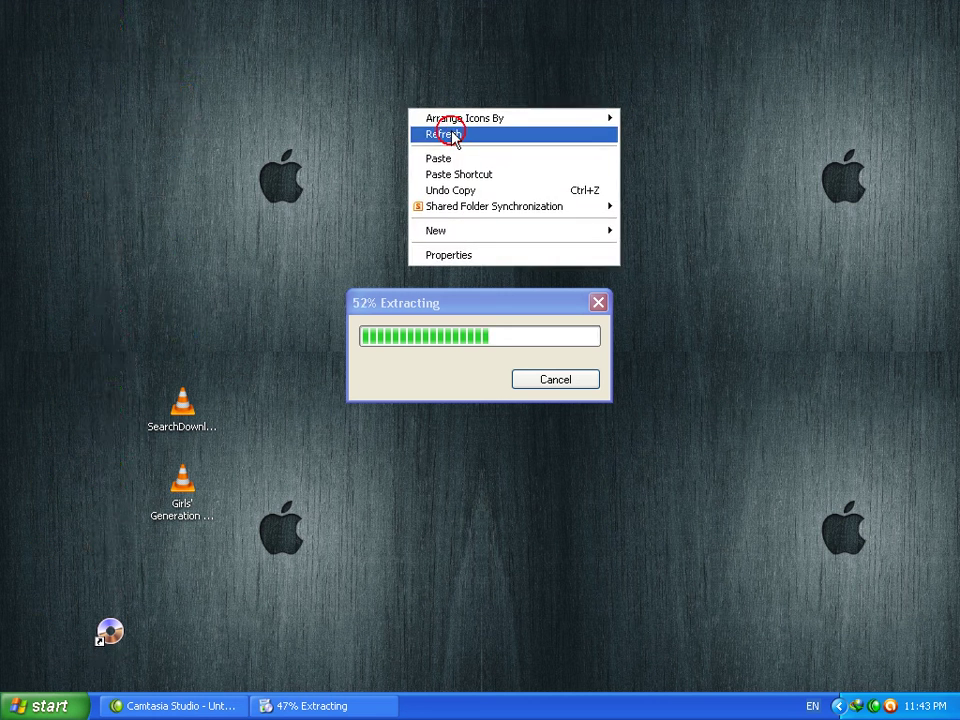
click(451, 137)
right_click(437, 150)
click(476, 183)
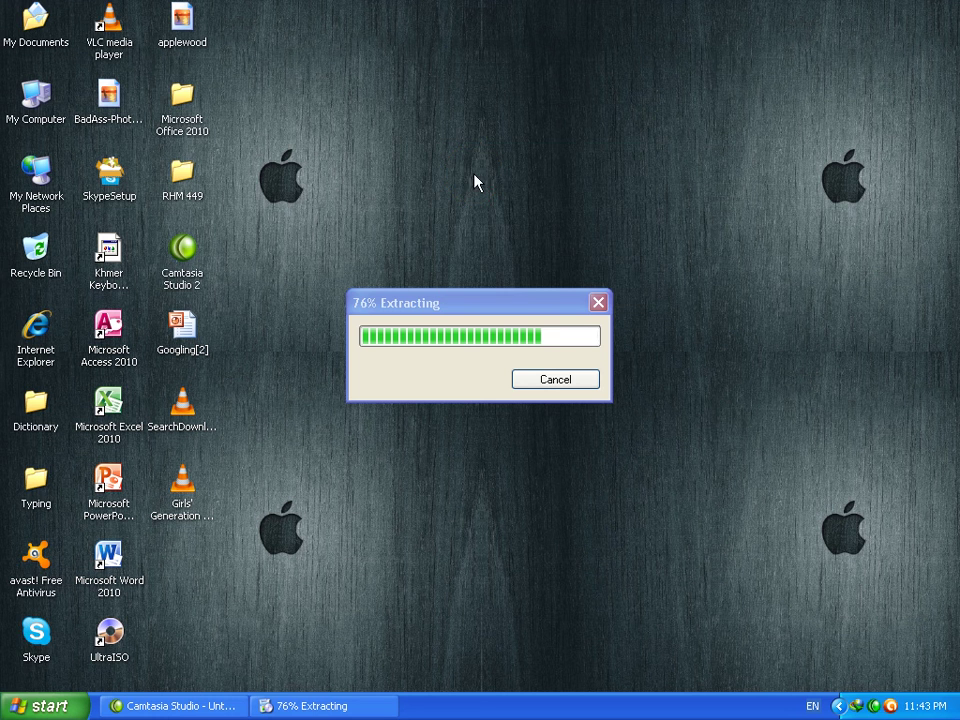
right_click(420, 139)
click(465, 170)
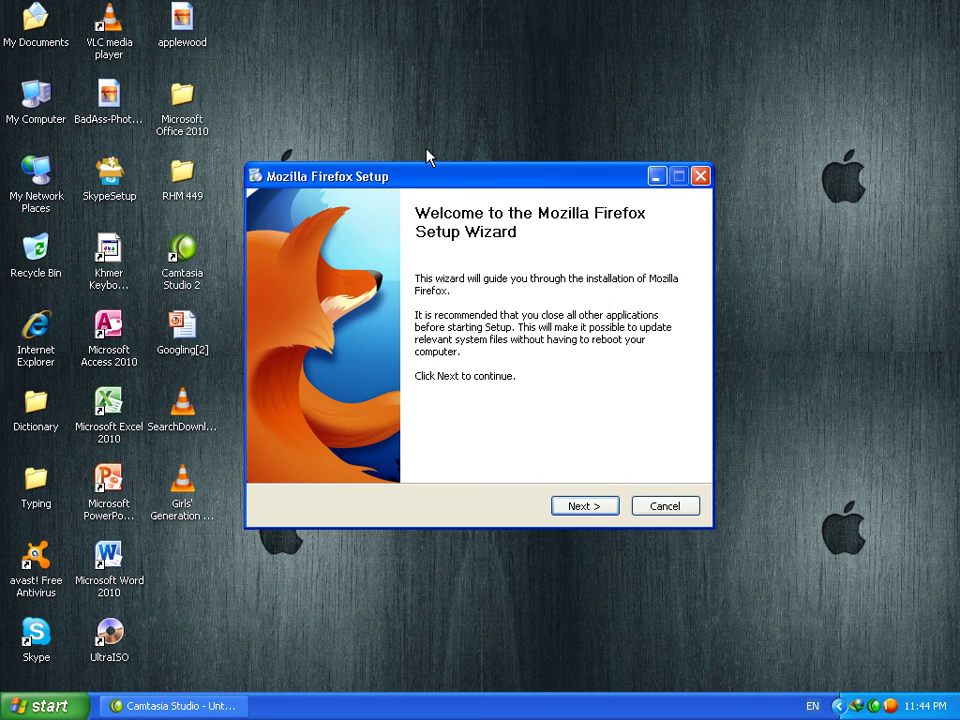
- Go through the Mozilla Firefox setup wizard with its preselected options and start the installation
click(583, 506)
click(584, 506)
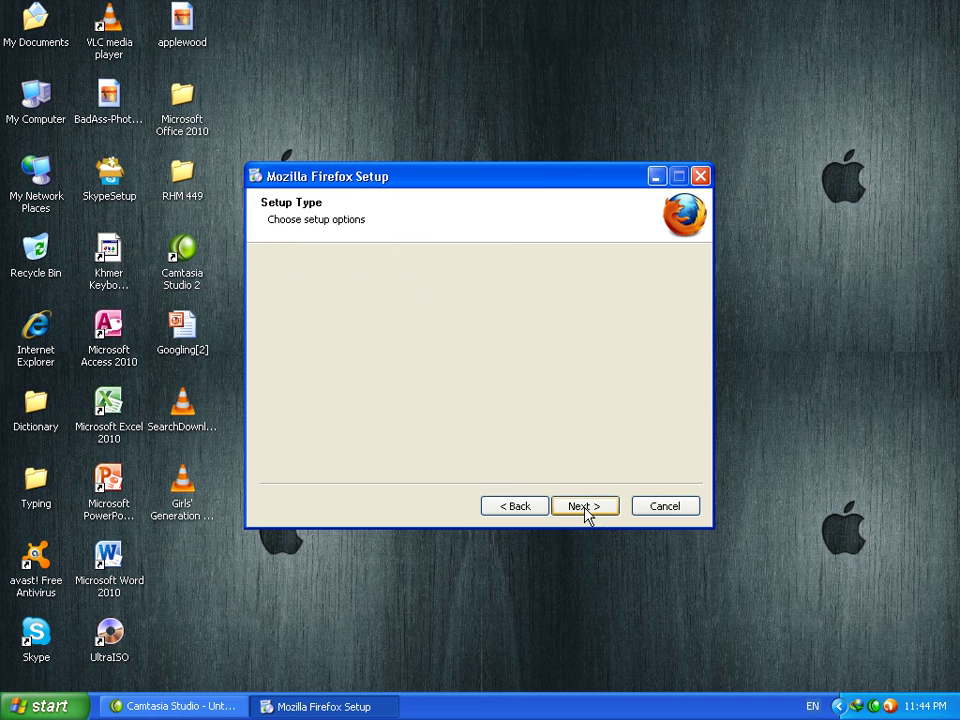
click(476, 75)
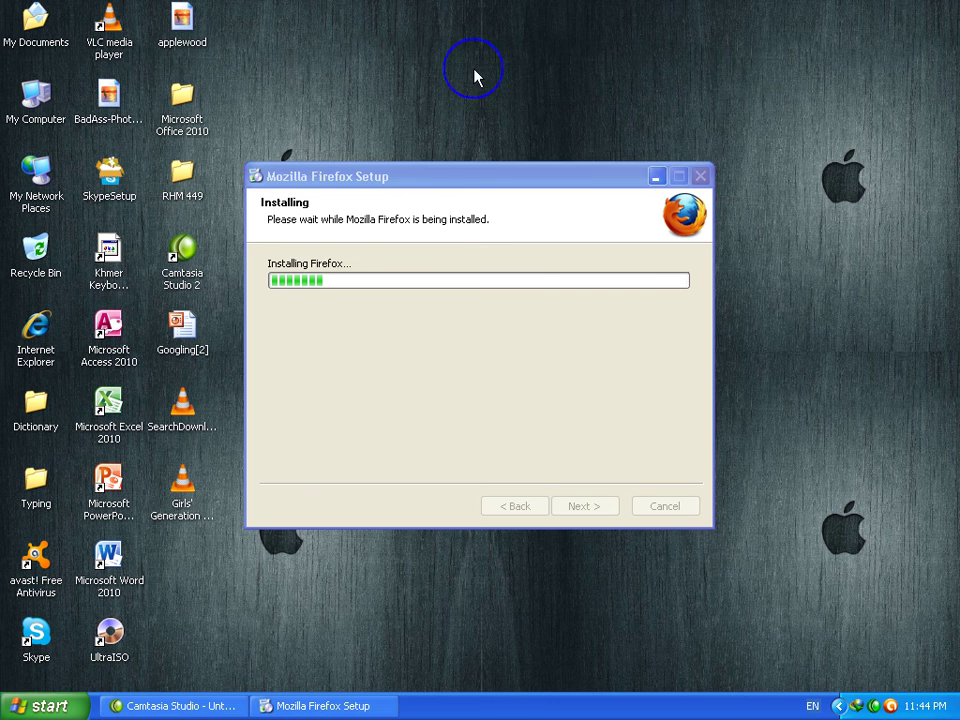
key(F5)
right_click(456, 60)
click(480, 86)
right_click(458, 62)
click(482, 88)
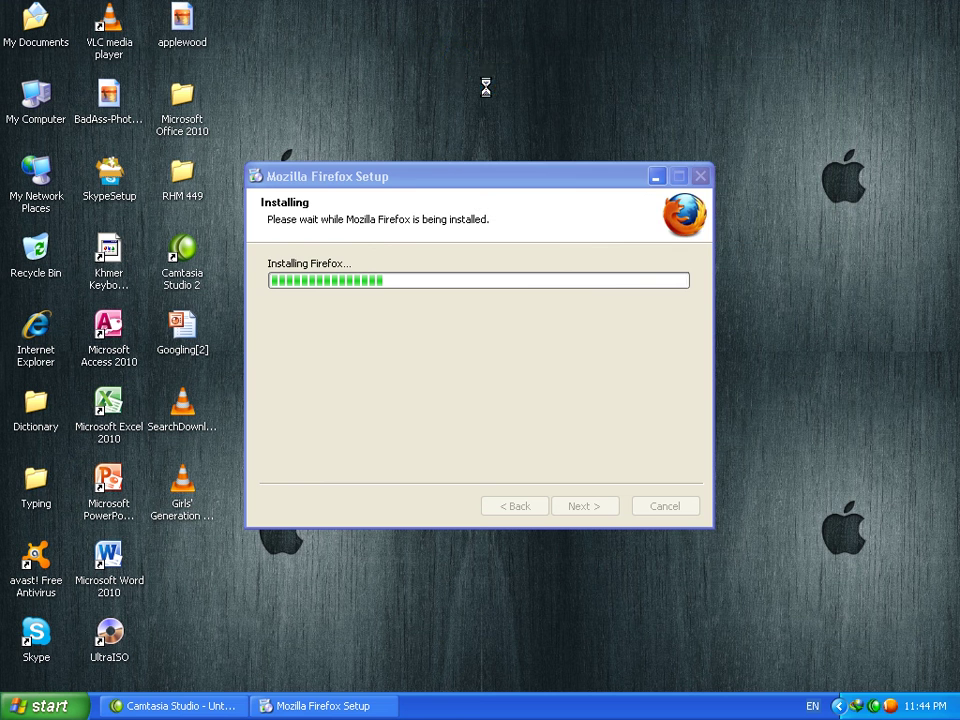
right_click(463, 74)
click(484, 94)
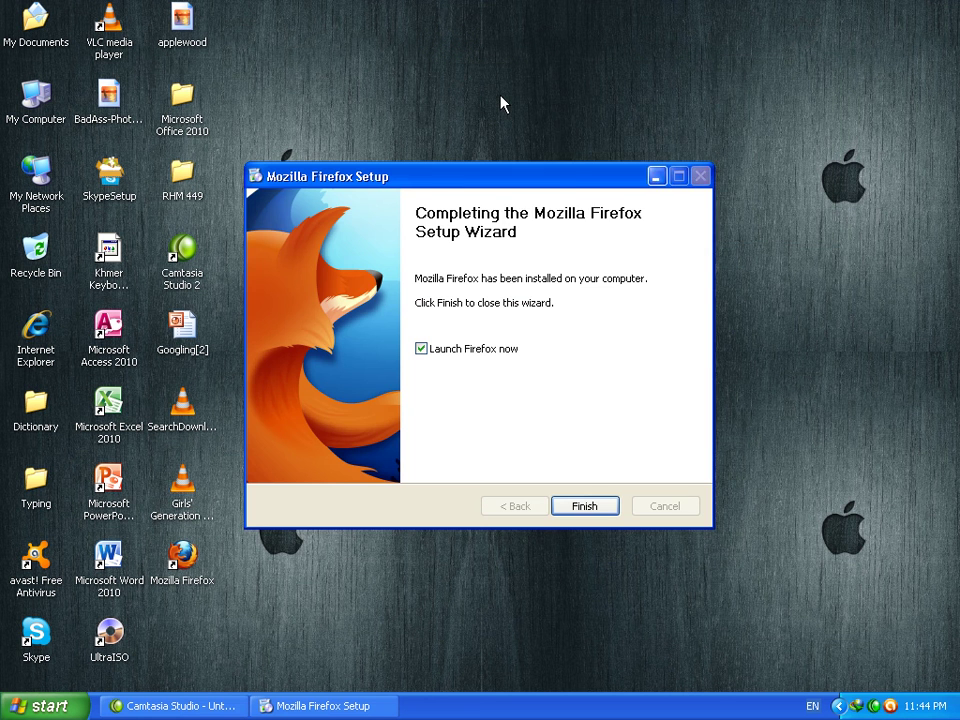
right_click(468, 72)
click(499, 100)
- Finish the Firefox setup with Launch Firefox now enabled and import settings and data from Microsoft Internet Explorer
click(582, 506)
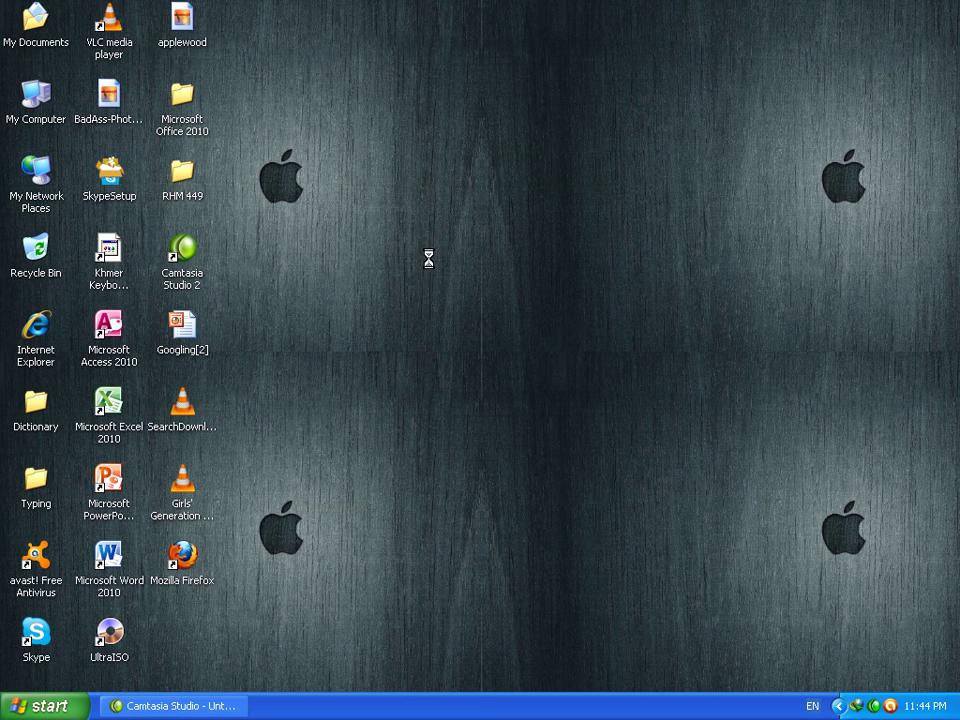
right_click(396, 240)
click(433, 262)
drag(268, 545, 156, 615)
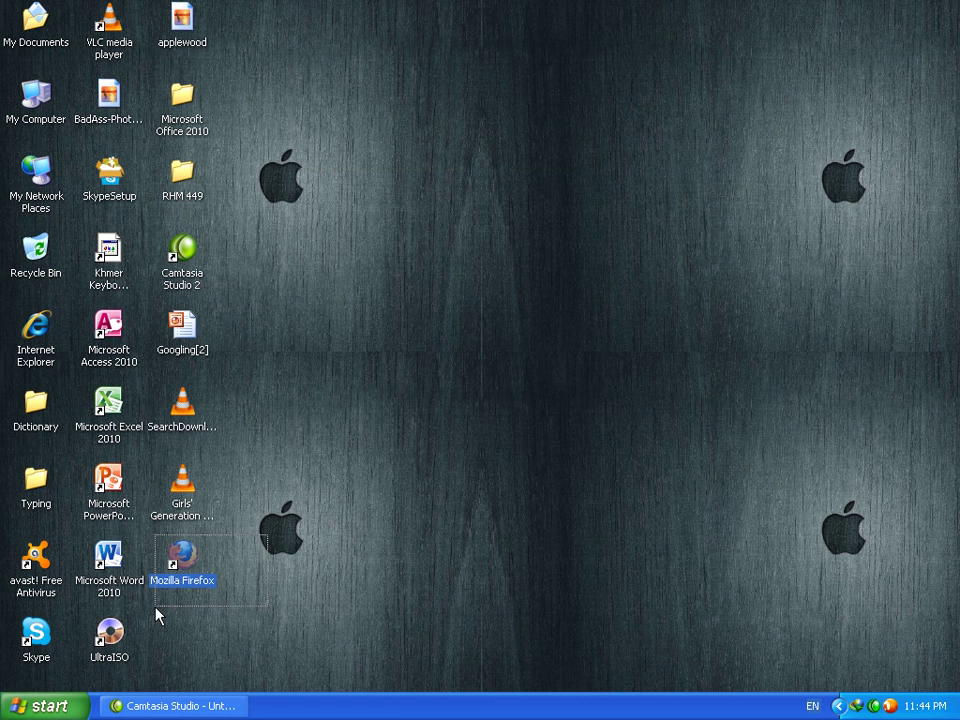
click(323, 570)
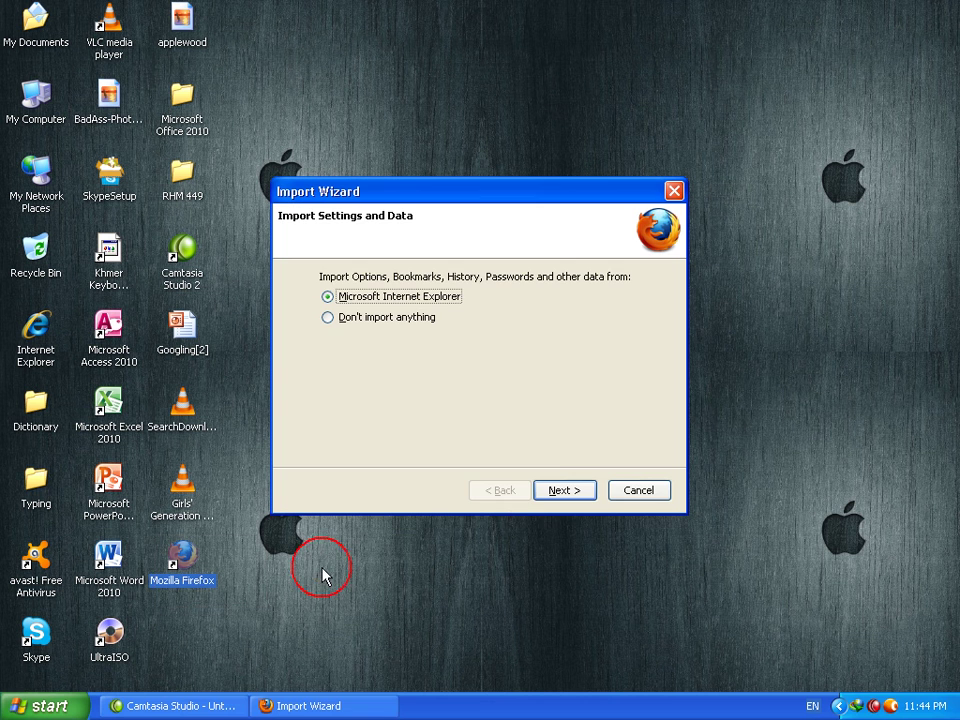
click(586, 500)
click(566, 490)
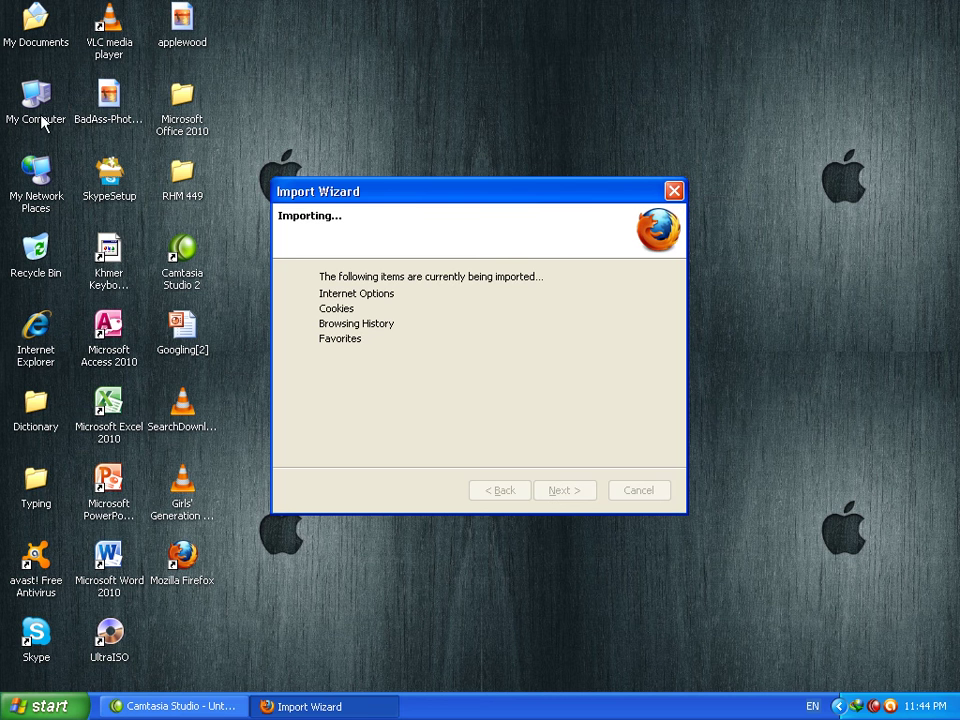
- Open the C:\sithasoftware folder from My Computer with the folder tree shown and locate the Firefox Setup 11.0b2 file
right_click(406, 164)
click(452, 194)
click(50, 120)
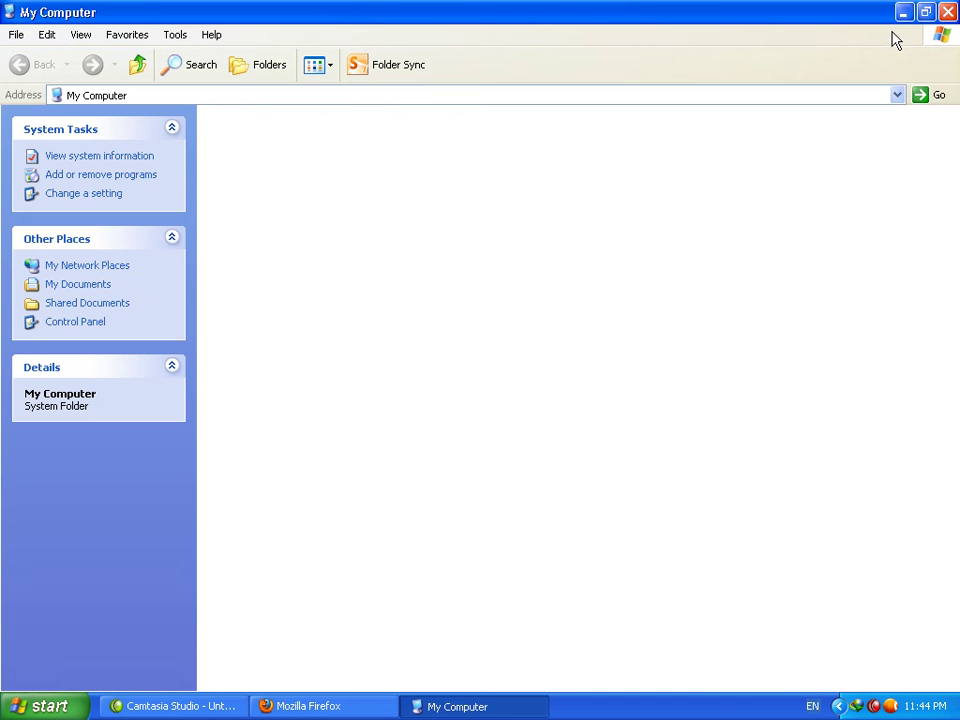
click(258, 64)
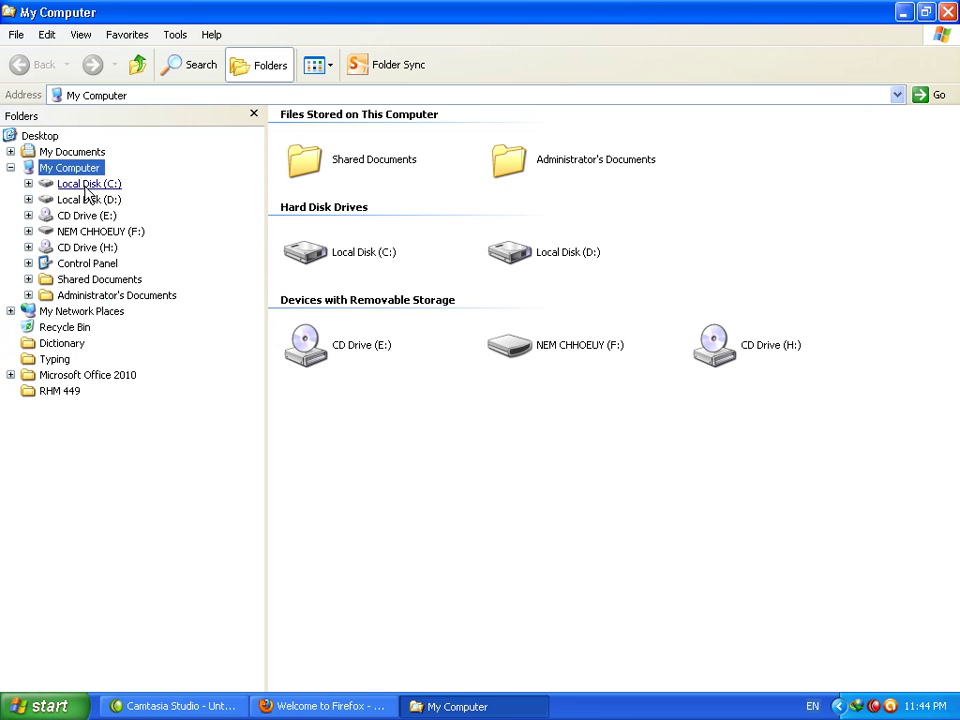
click(88, 185)
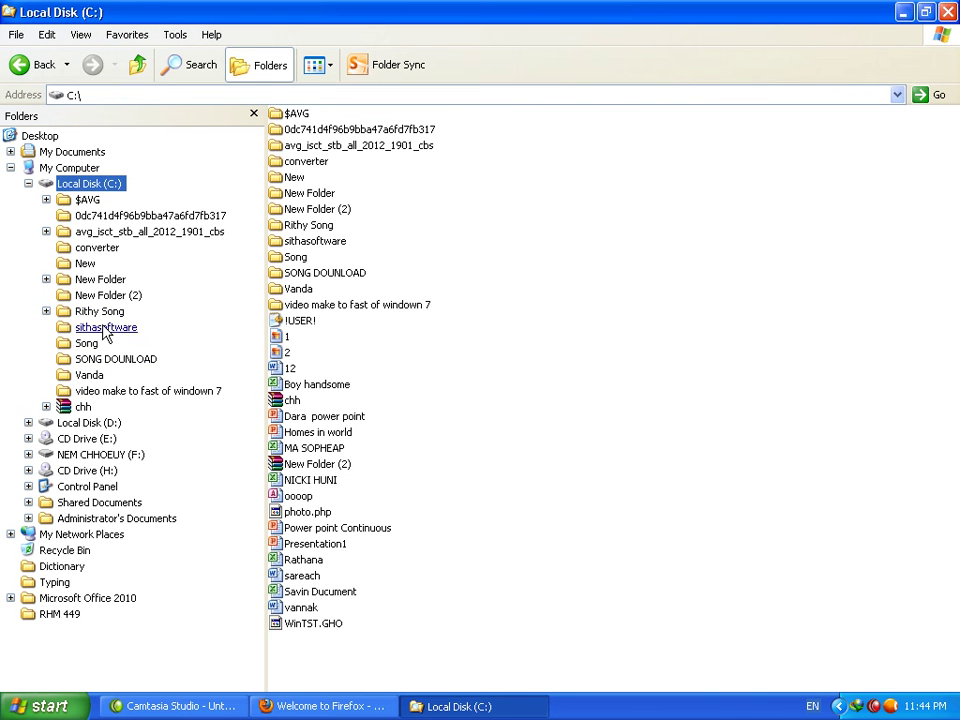
click(105, 329)
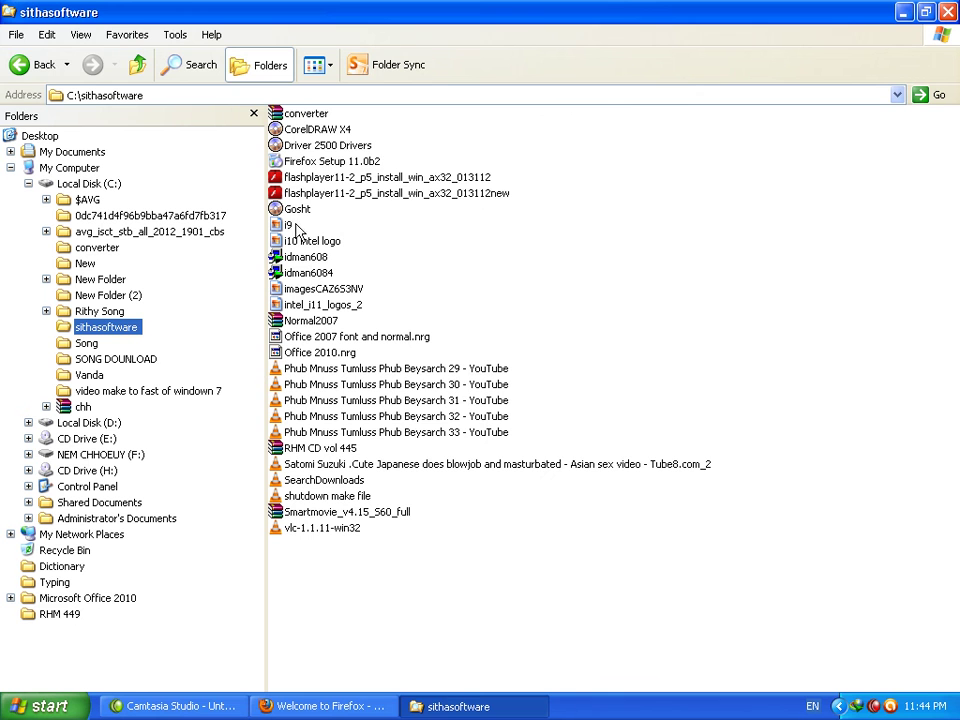
click(310, 162)
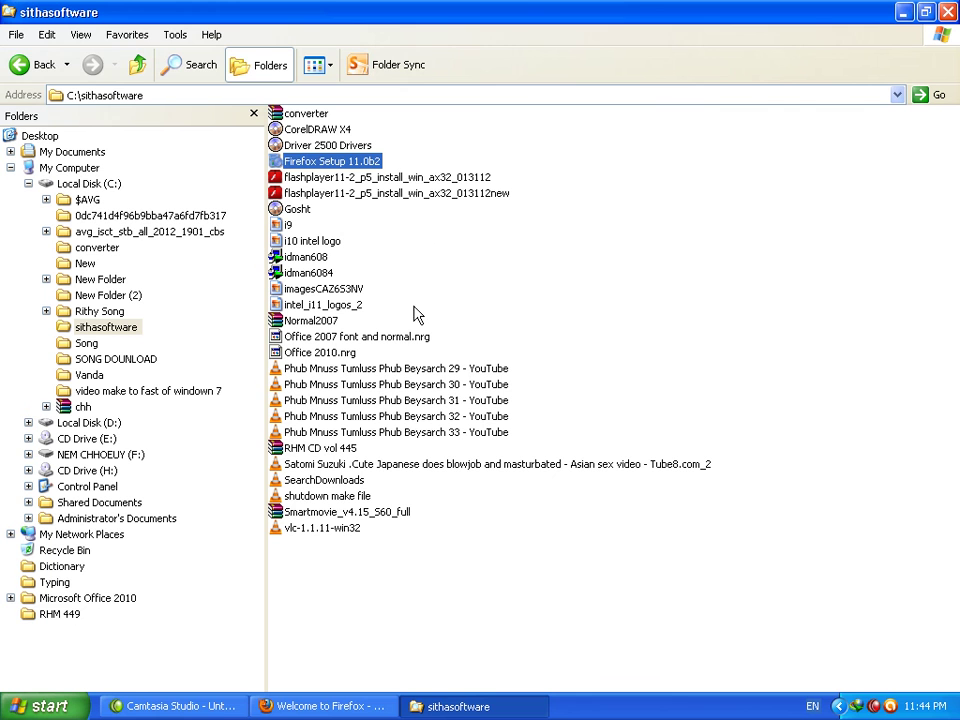
click(514, 246)
right_click(512, 241)
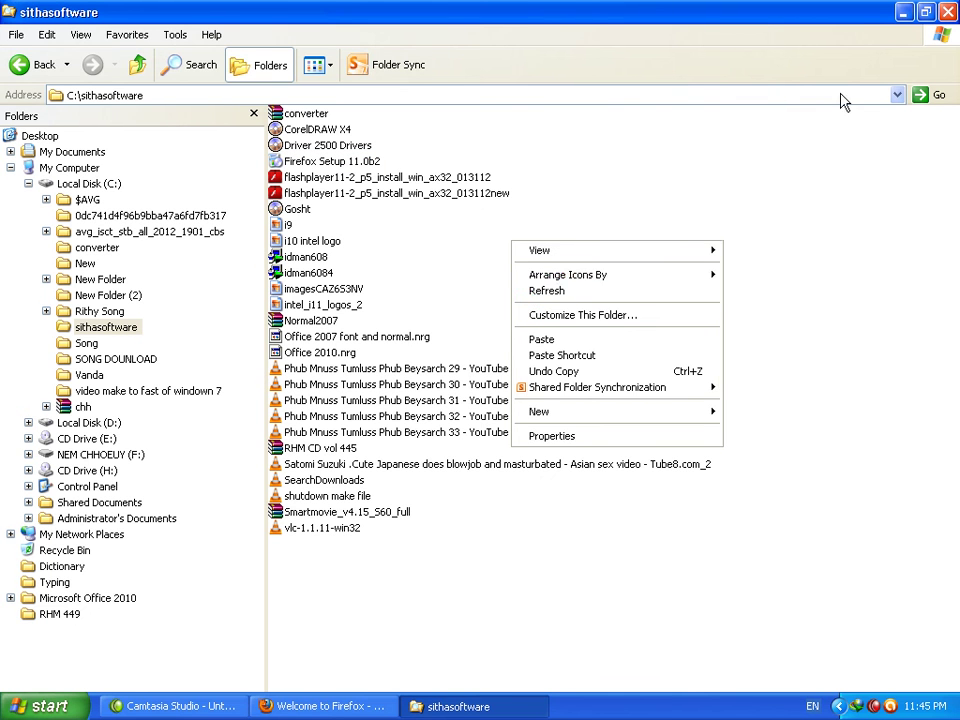
click(884, 47)
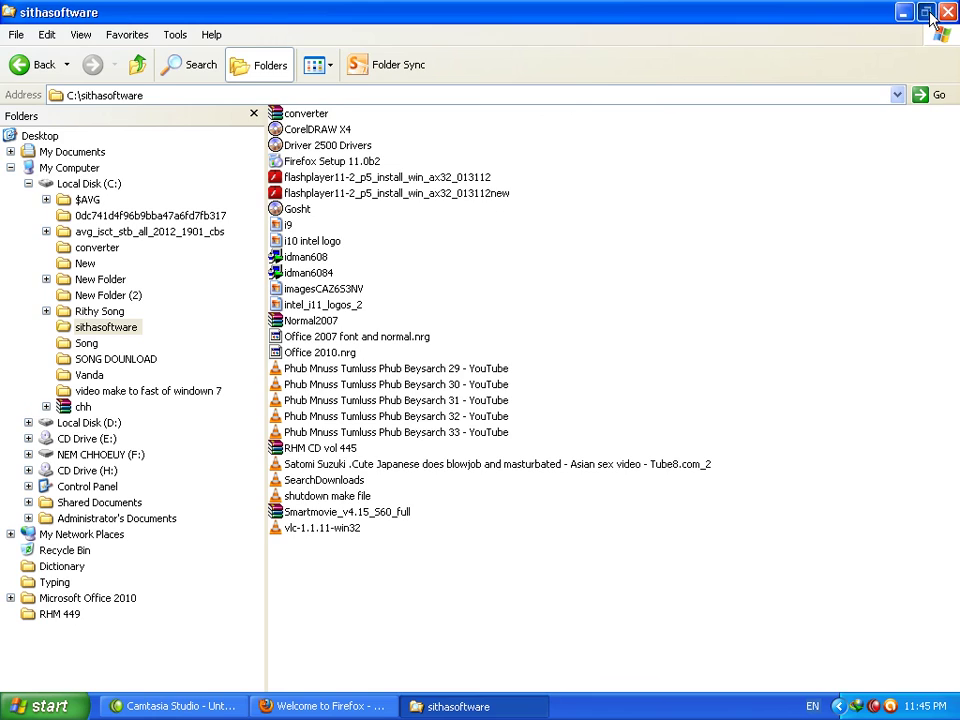
- Reduce the sithasoftware window from full size, close Firefox with its tabs, and move the folder window clear of the desktop icons
click(928, 12)
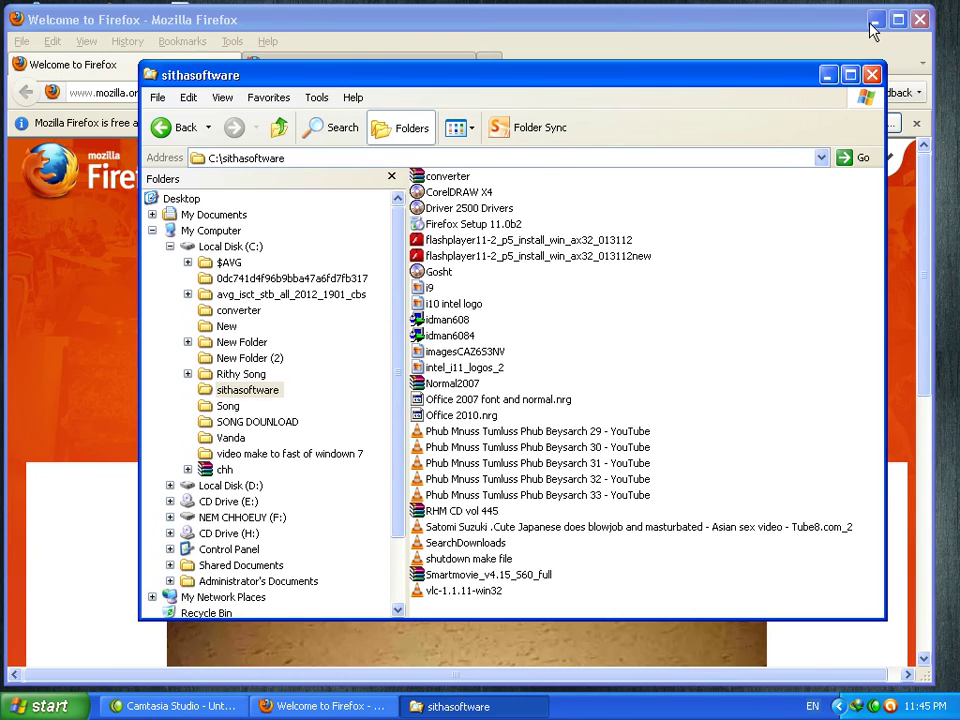
click(918, 20)
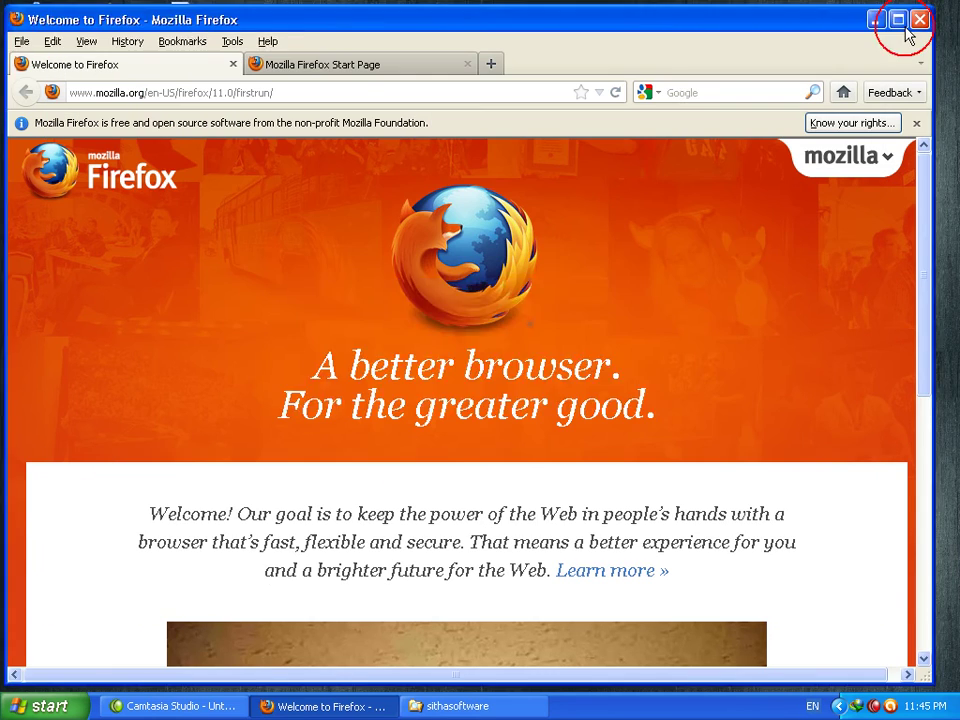
click(430, 386)
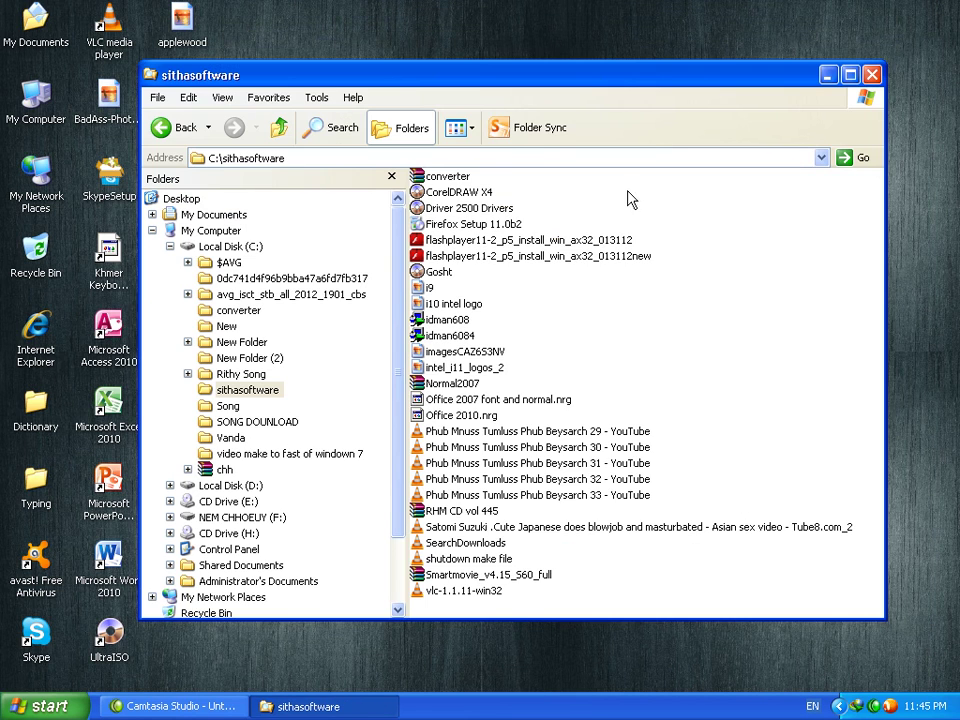
drag(729, 66, 848, 44)
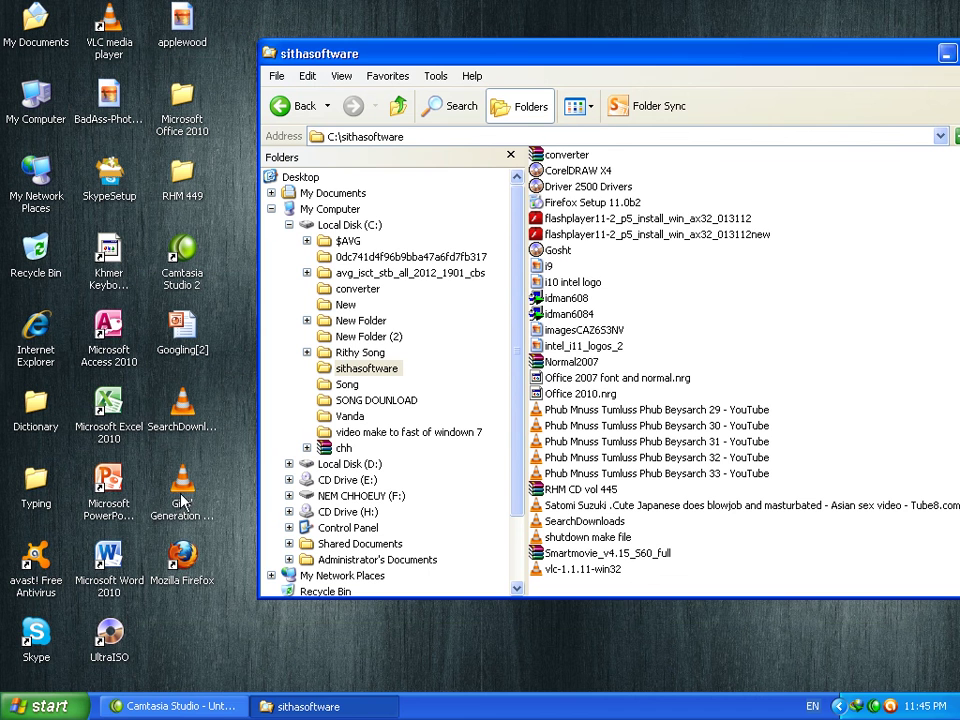
- Move the Girls' Generation video from the desktop into the C:\sithasoftware folder and close the folder window
click(569, 314)
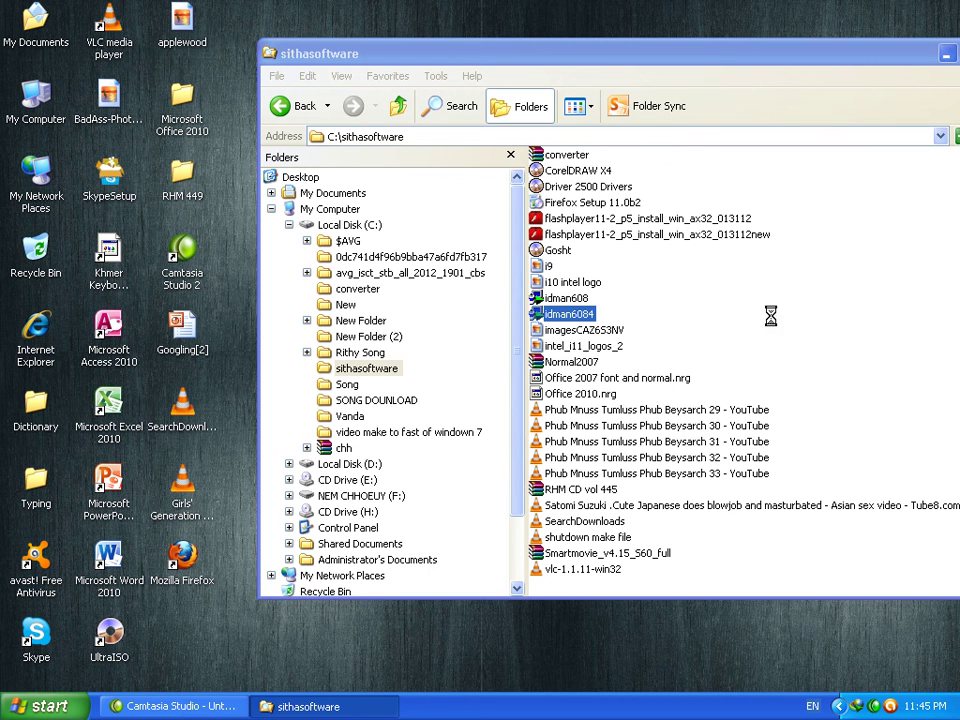
click(533, 371)
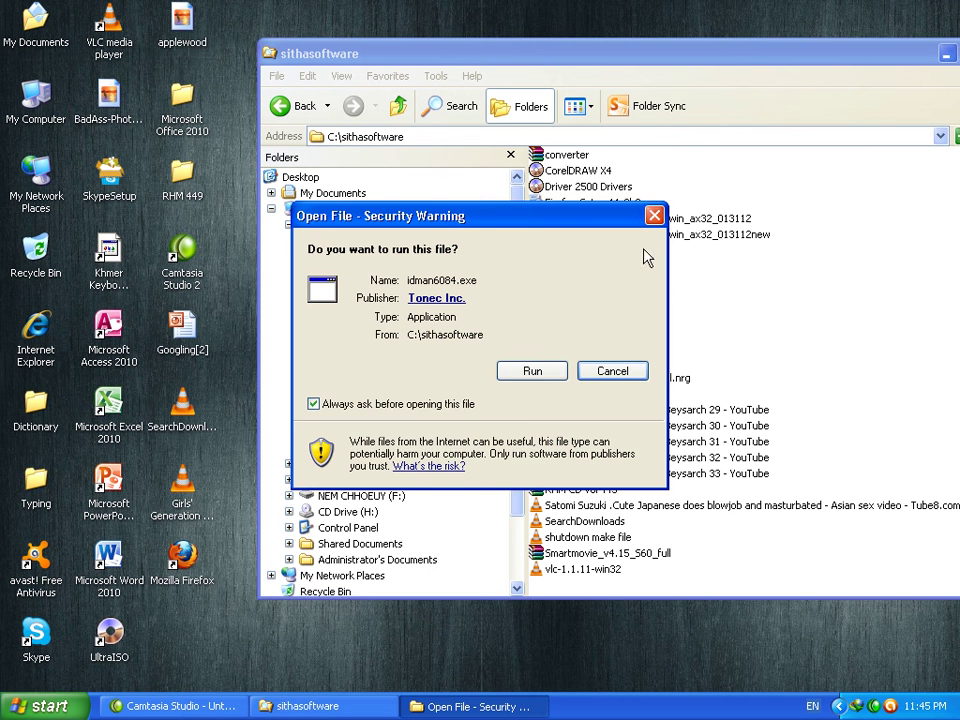
right_click(182, 420)
right_click(190, 512)
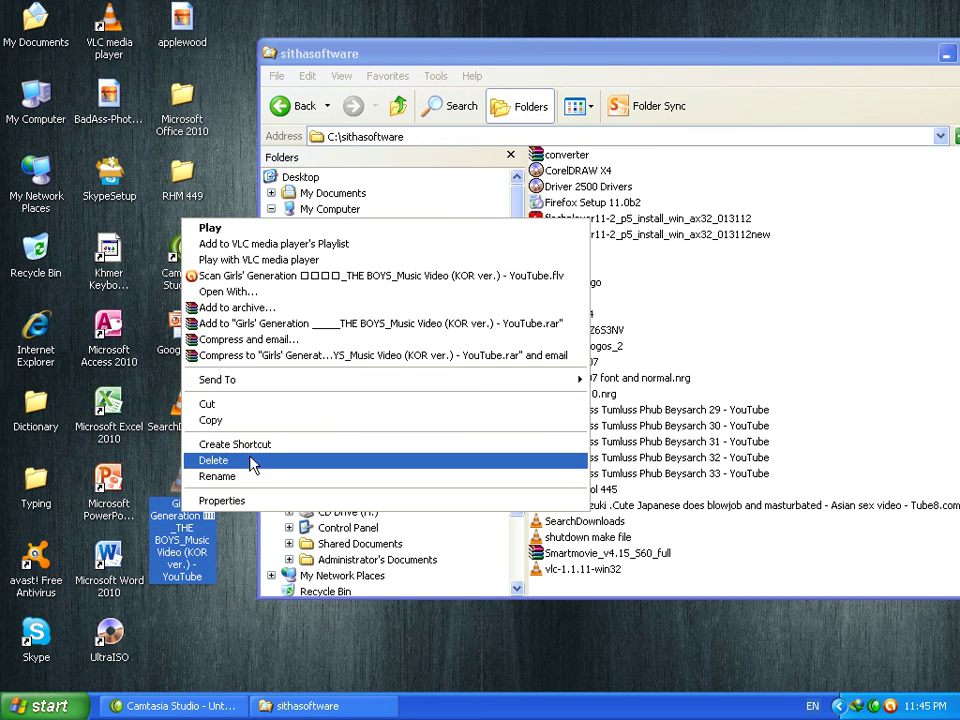
click(251, 420)
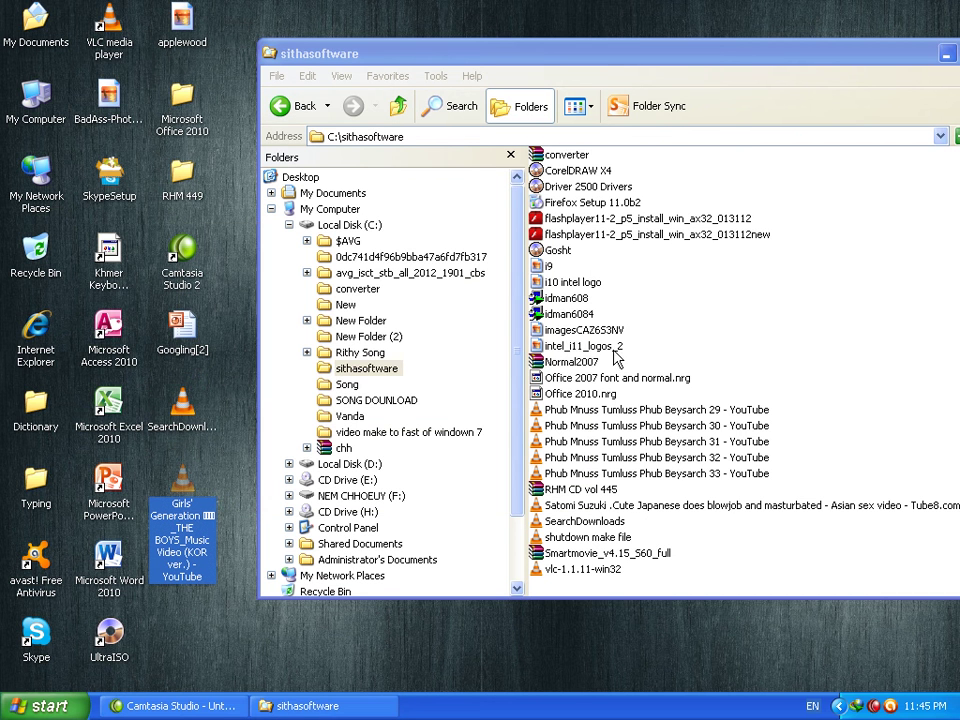
right_click(798, 314)
click(690, 411)
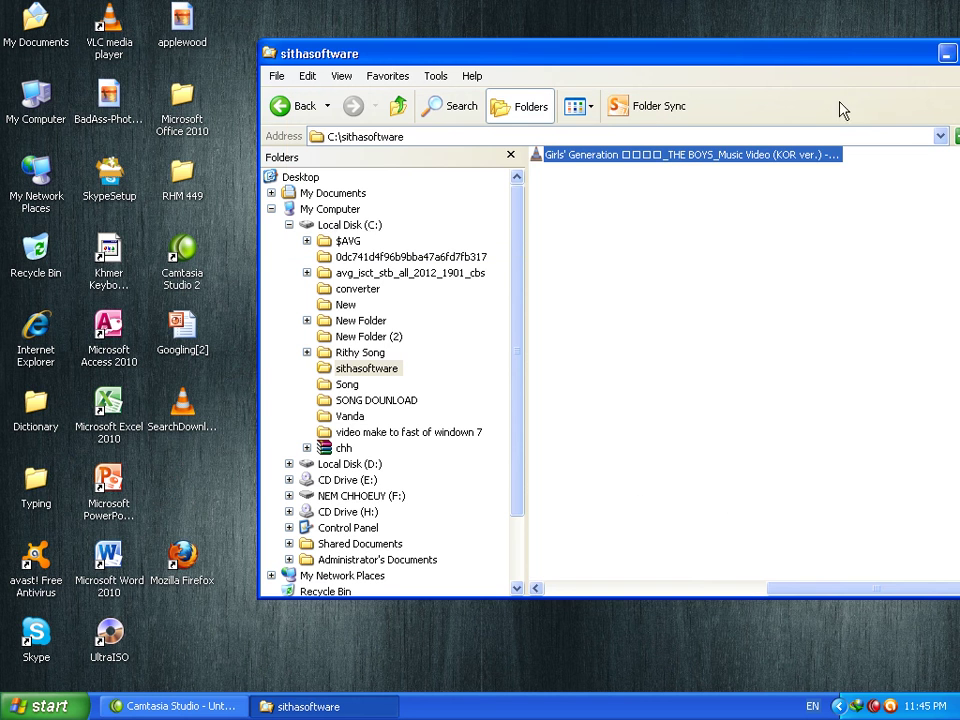
drag(849, 53, 572, 69)
click(714, 69)
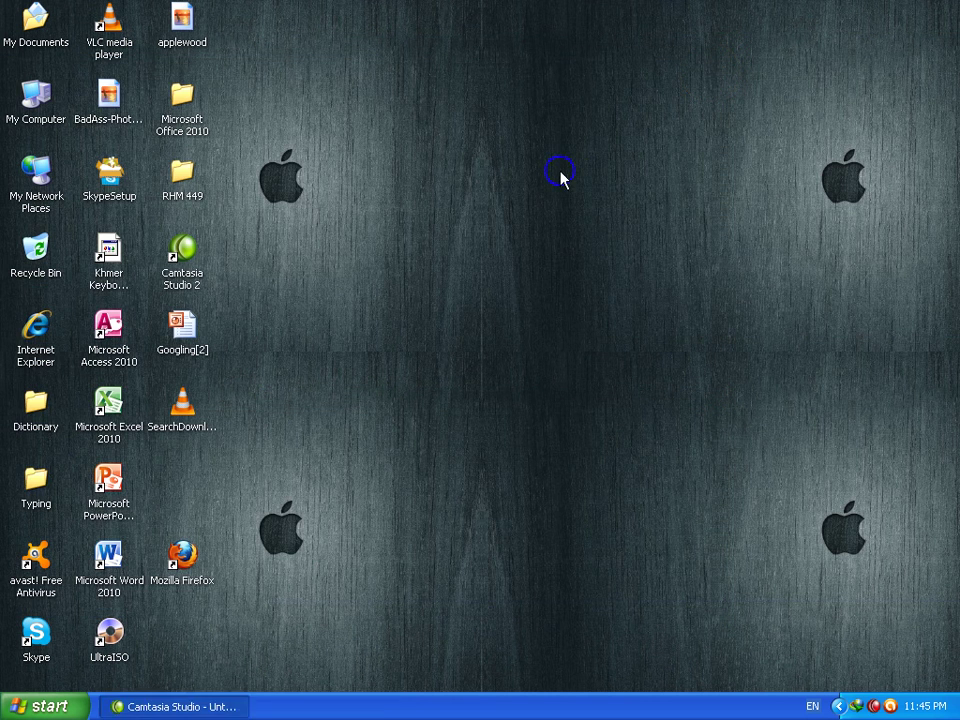
click(401, 336)
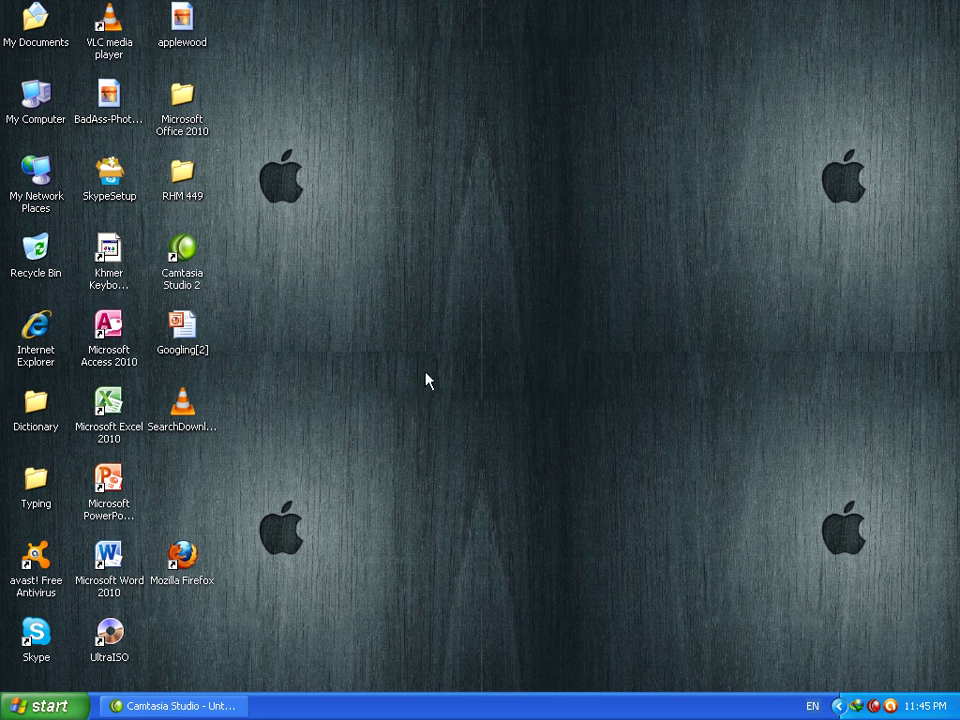
right_click(395, 347)
click(431, 380)
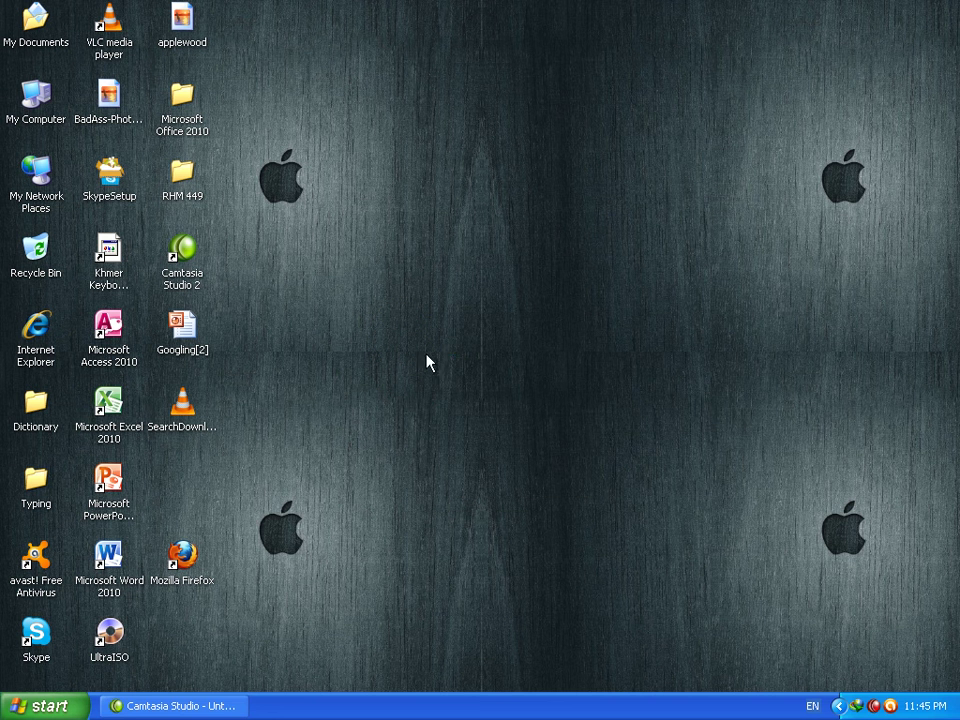
right_click(443, 304)
click(486, 328)
right_click(450, 291)
click(489, 315)
right_click(446, 279)
click(472, 305)
- Move the Mozilla Firefox shortcut into the empty spot below SearchDownloads and refresh the desktop
drag(189, 566, 200, 490)
right_click(364, 360)
click(411, 386)
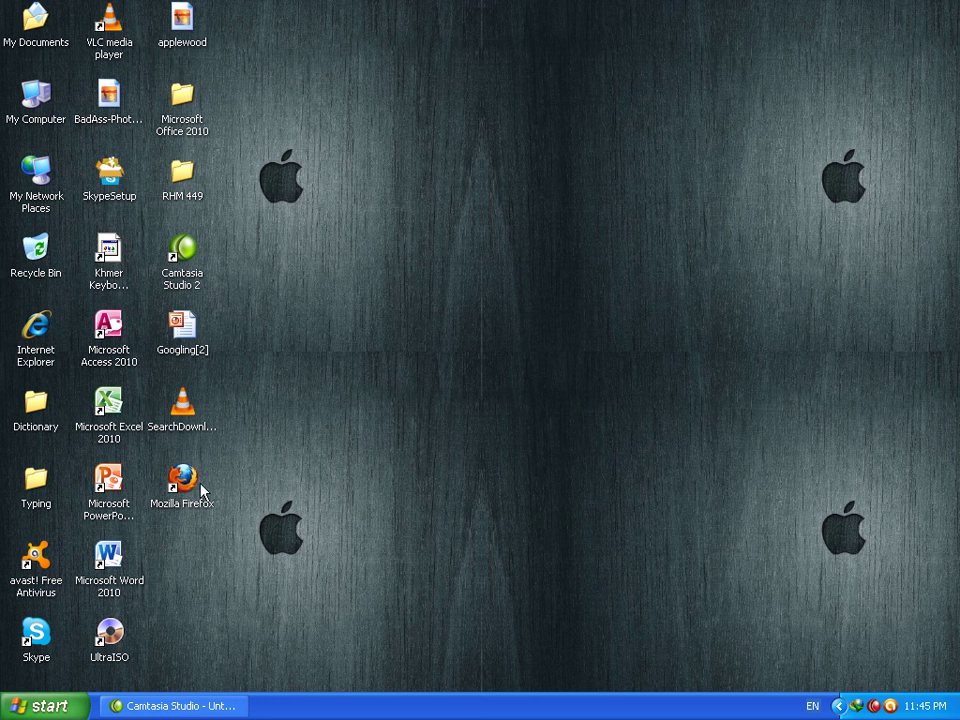
- Open Mozilla Firefox from its desktop shortcut, decline sending anonymous usage information to Mozilla, and maximize the browser window
click(195, 497)
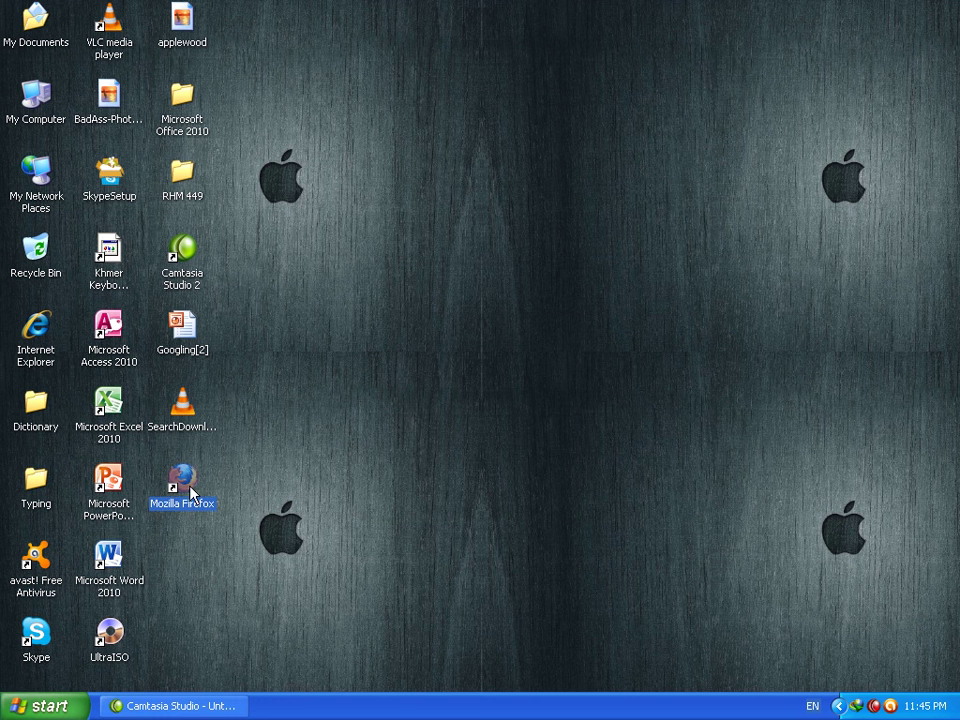
double_click(182, 485)
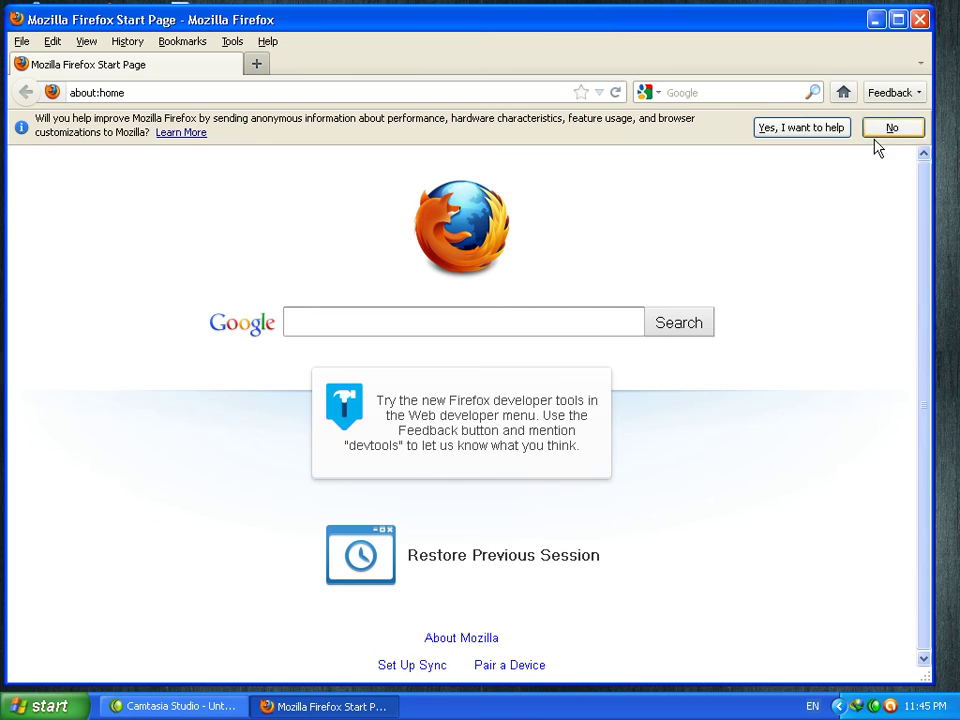
click(889, 128)
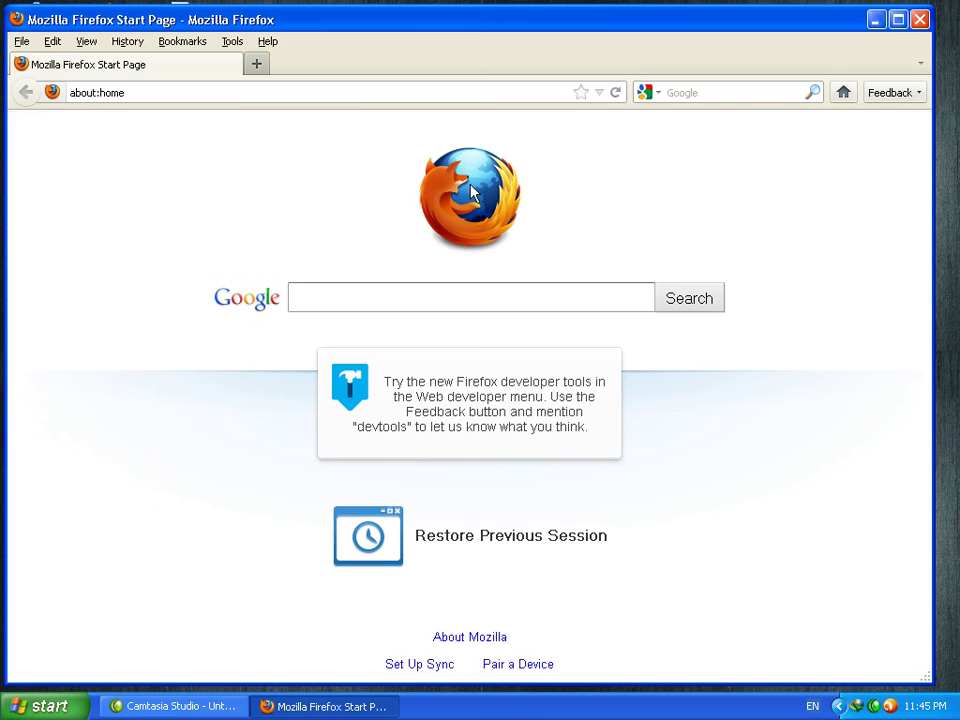
click(897, 19)
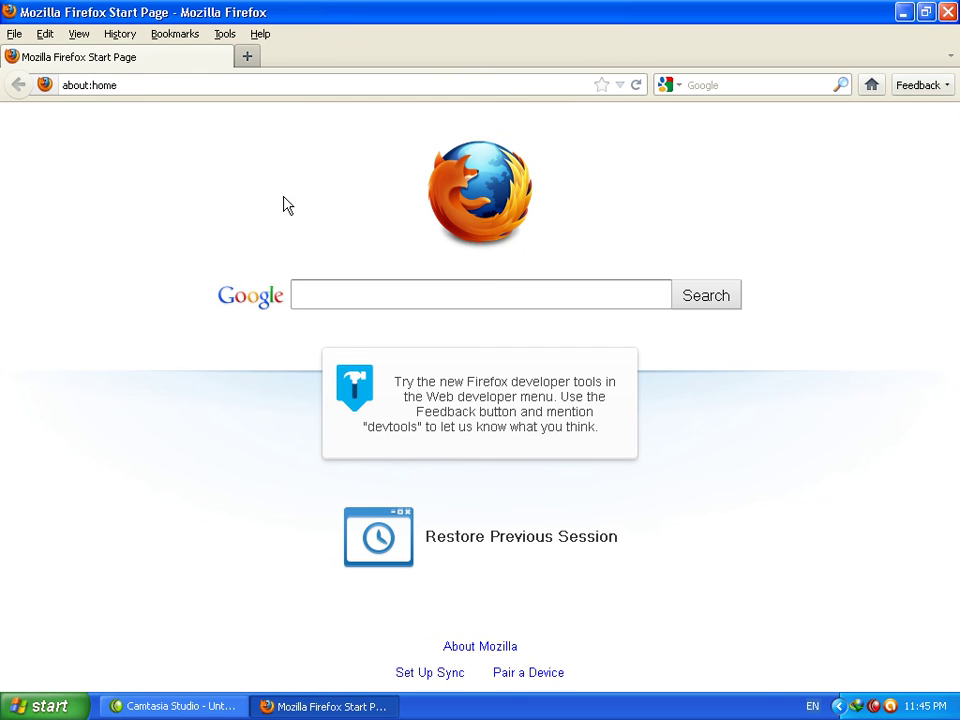
- Enter filehippo as the address in Firefox, close the browser and refresh the desktop
click(150, 86)
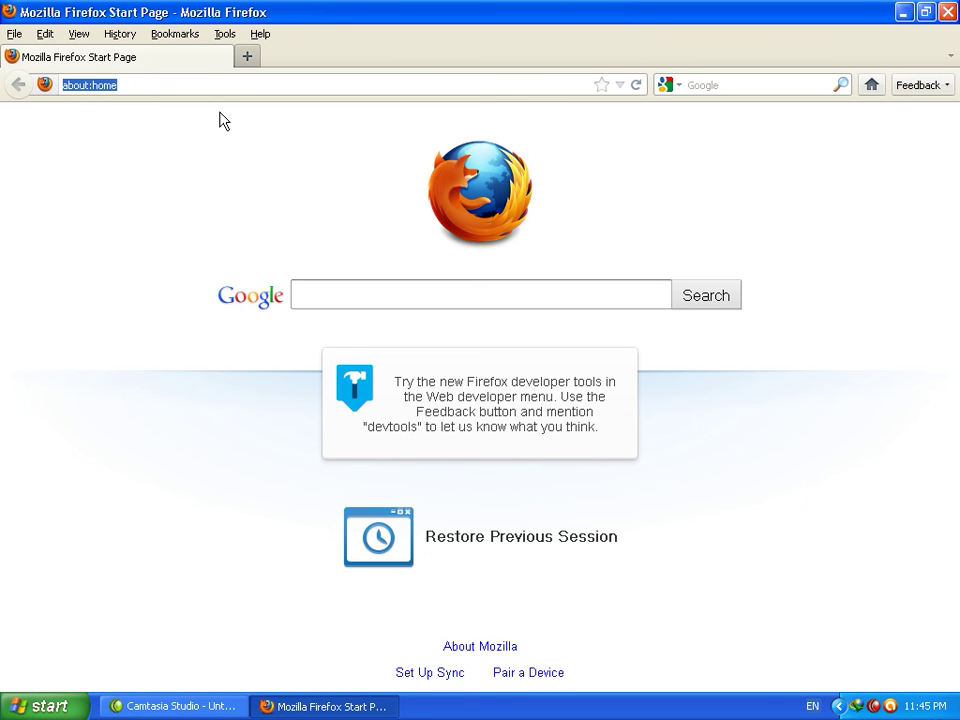
text(file)
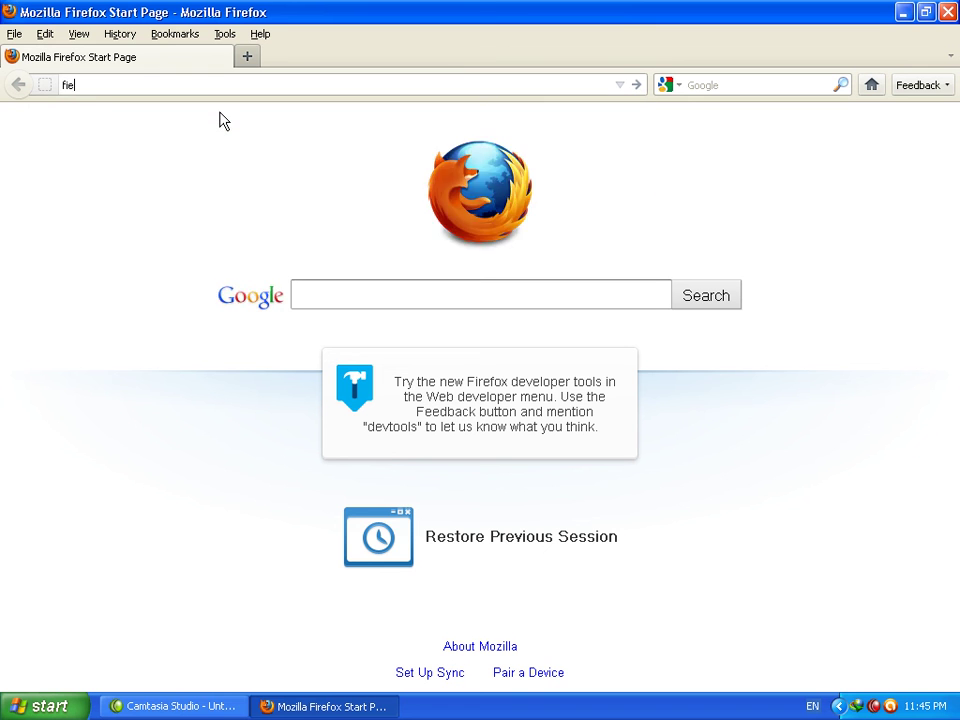
text(hippo)
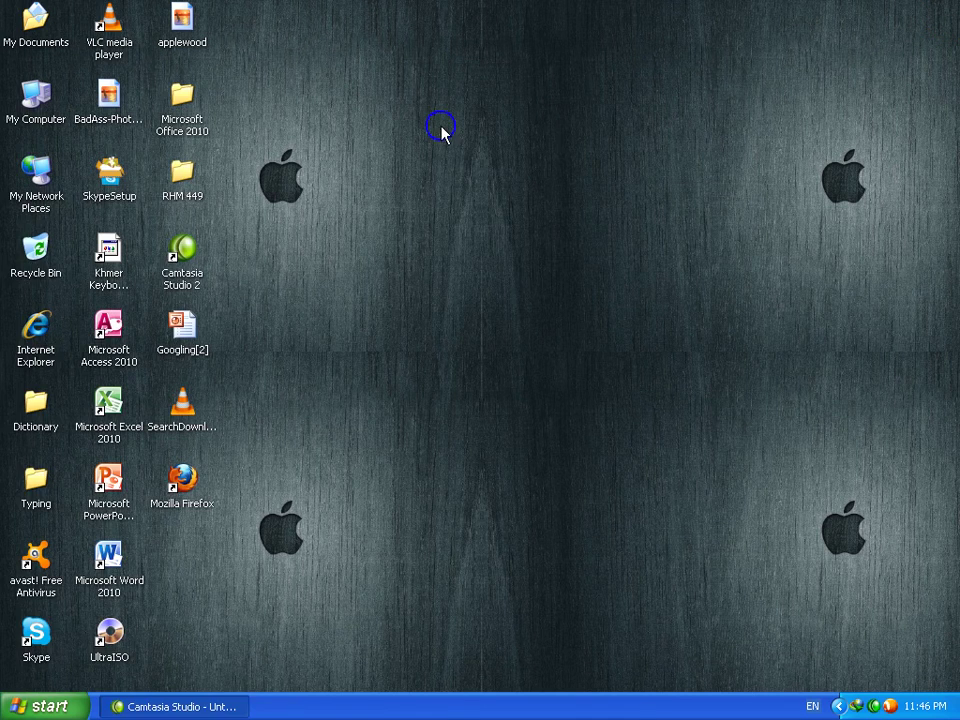
right_click(441, 129)
click(485, 160)
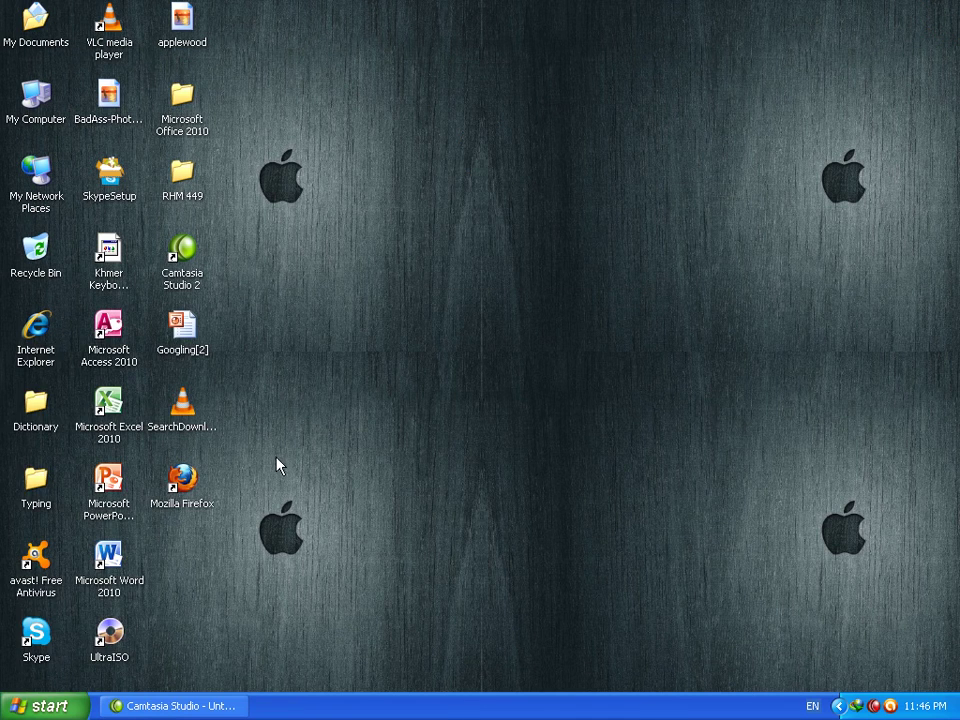
- Open Control Panel and its Add or Remove Programs list
click(45, 706)
mouse_move(137, 491)
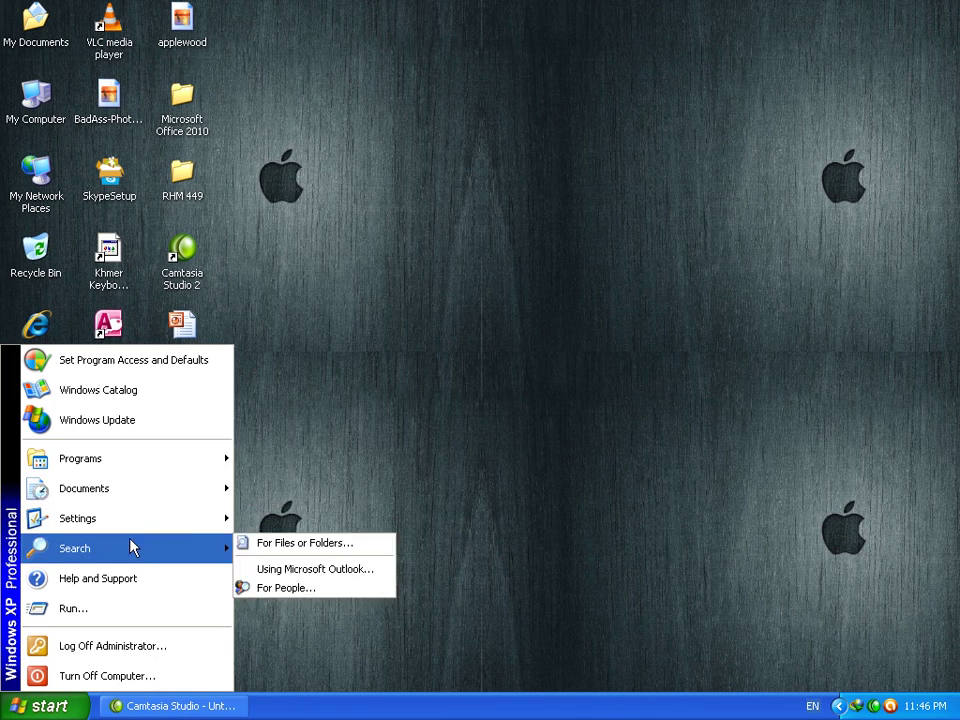
mouse_move(152, 525)
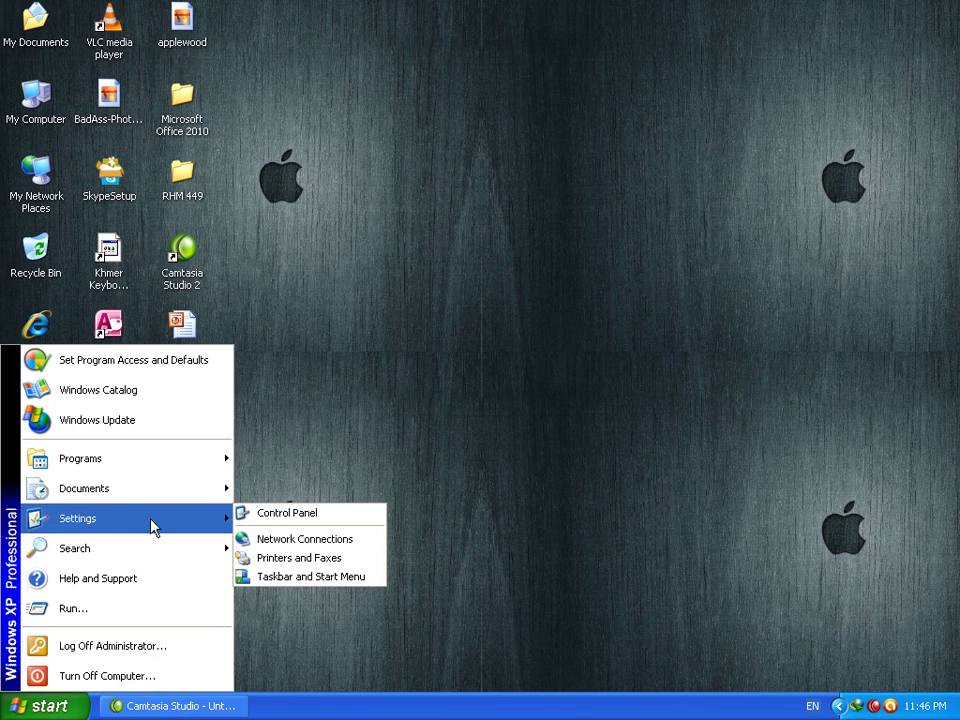
click(290, 517)
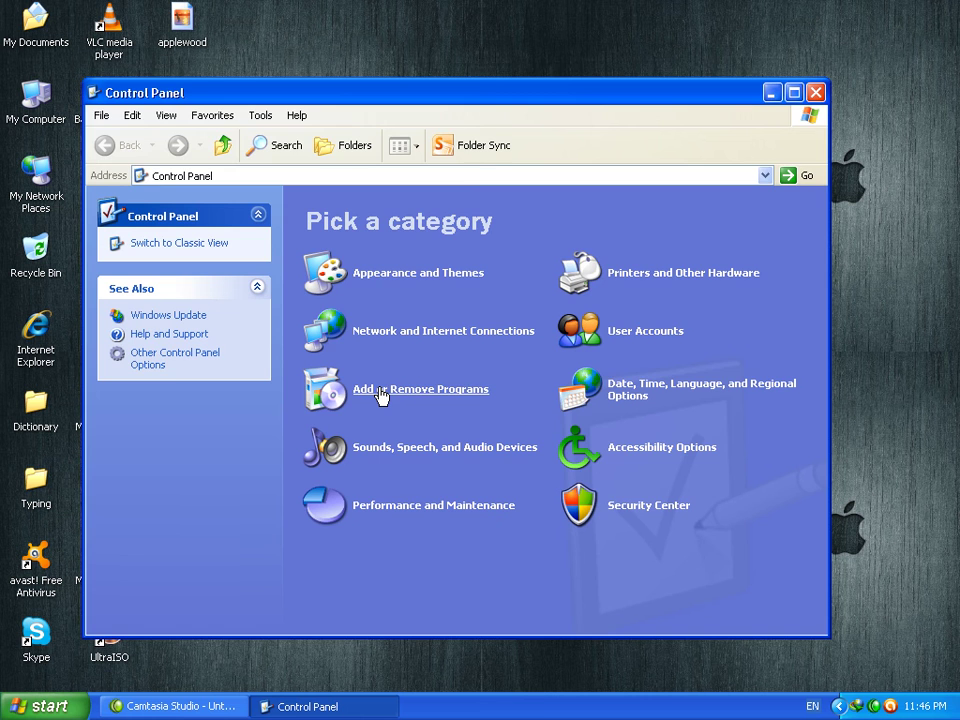
click(420, 398)
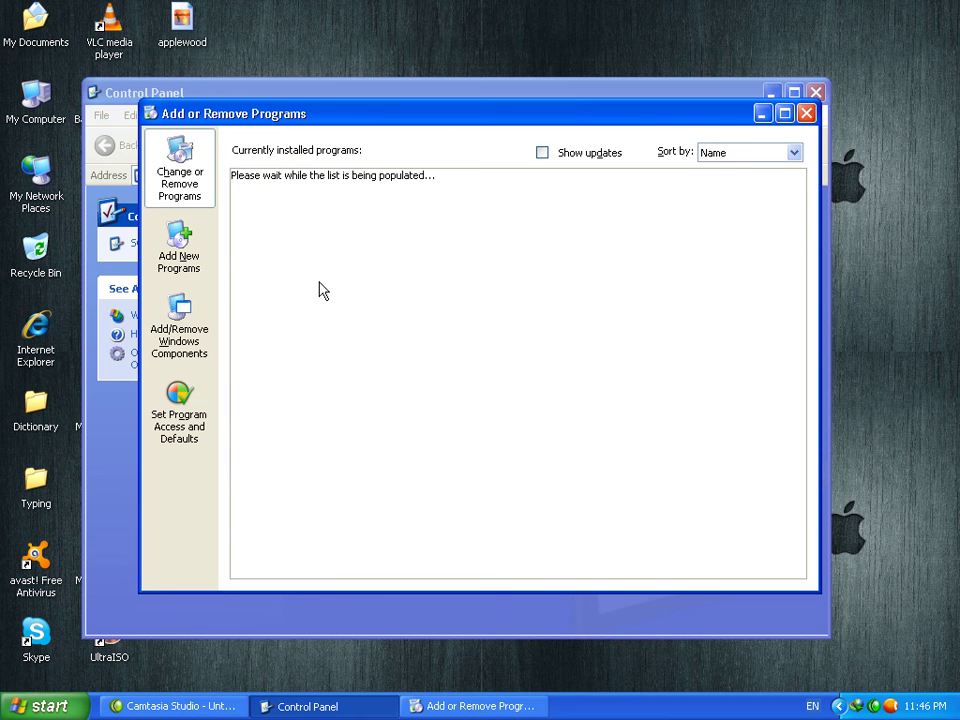
- Start uninstalling VLC media player 1.1.11 from the installed programs, shifting the uninstall wizard slightly upward and running the removal
click(284, 532)
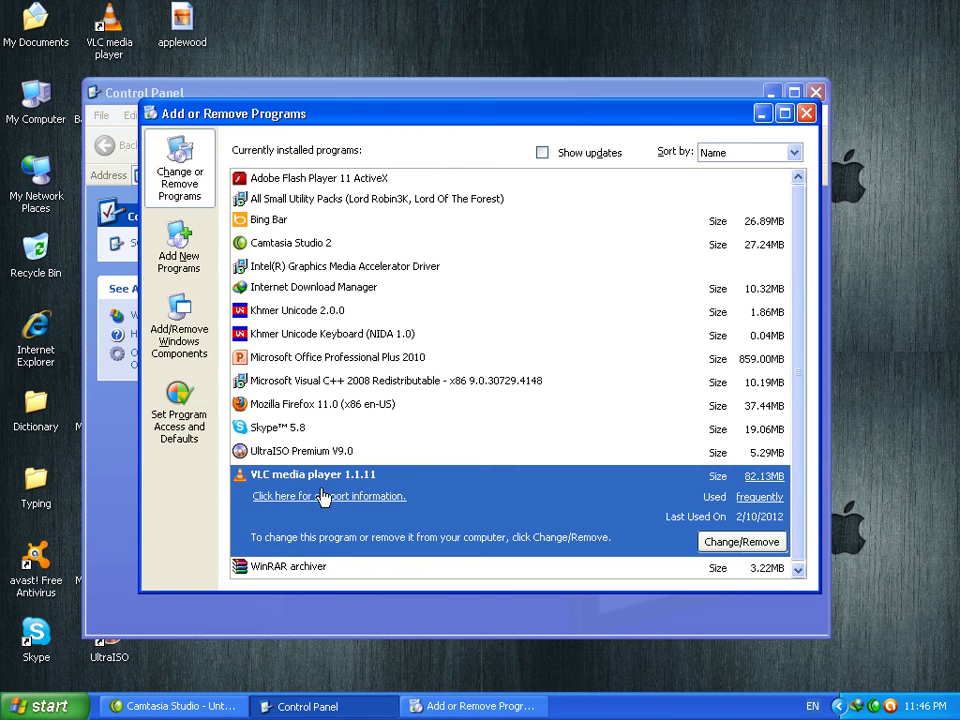
click(742, 542)
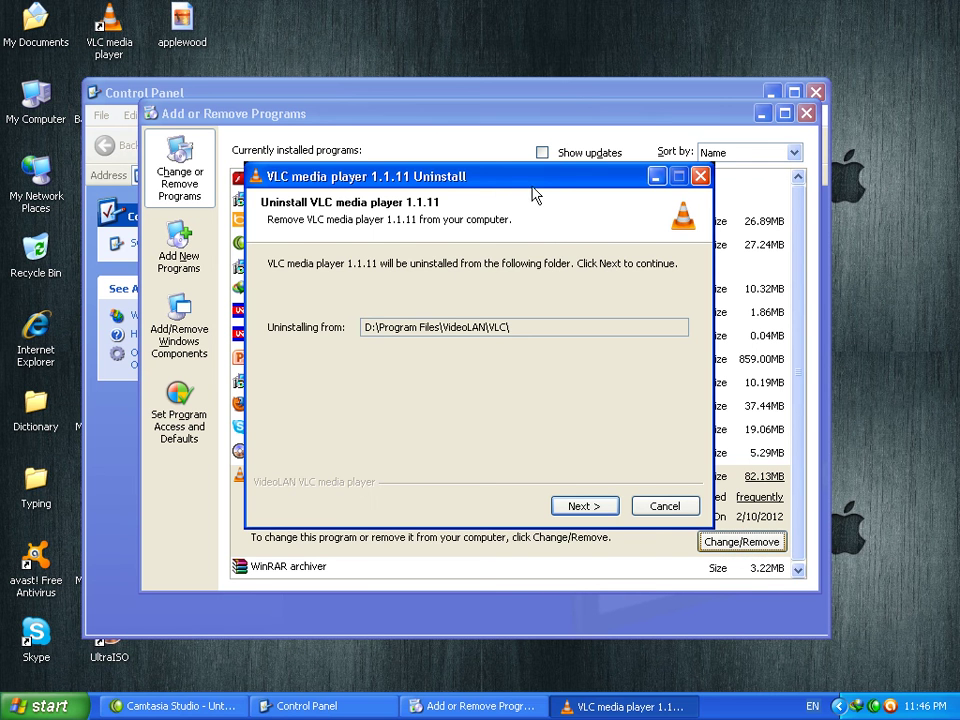
drag(535, 195, 549, 158)
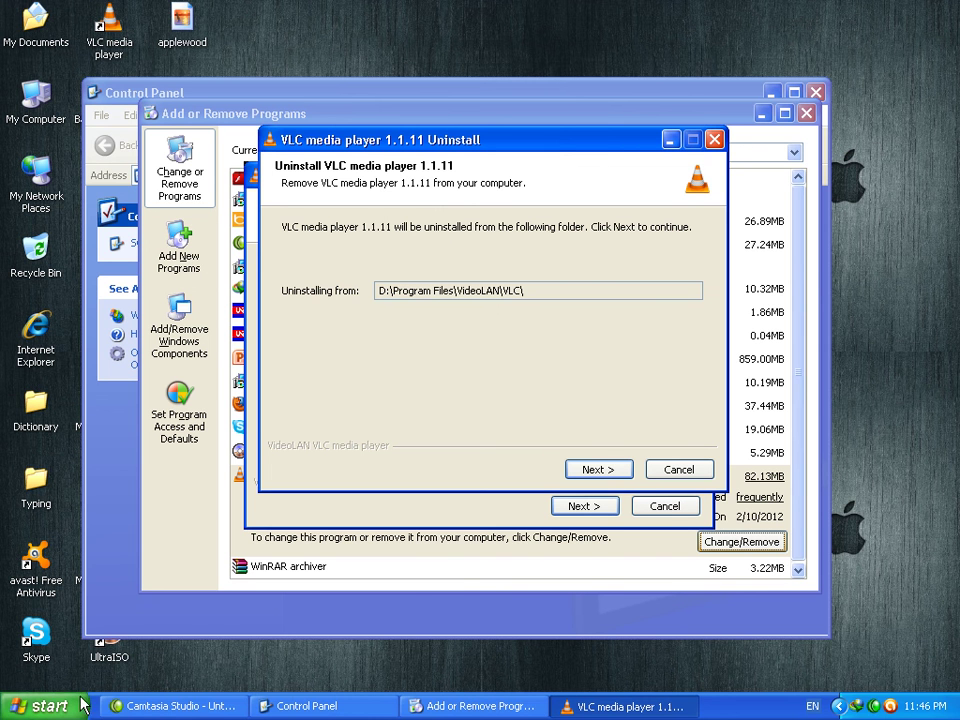
click(598, 470)
click(606, 472)
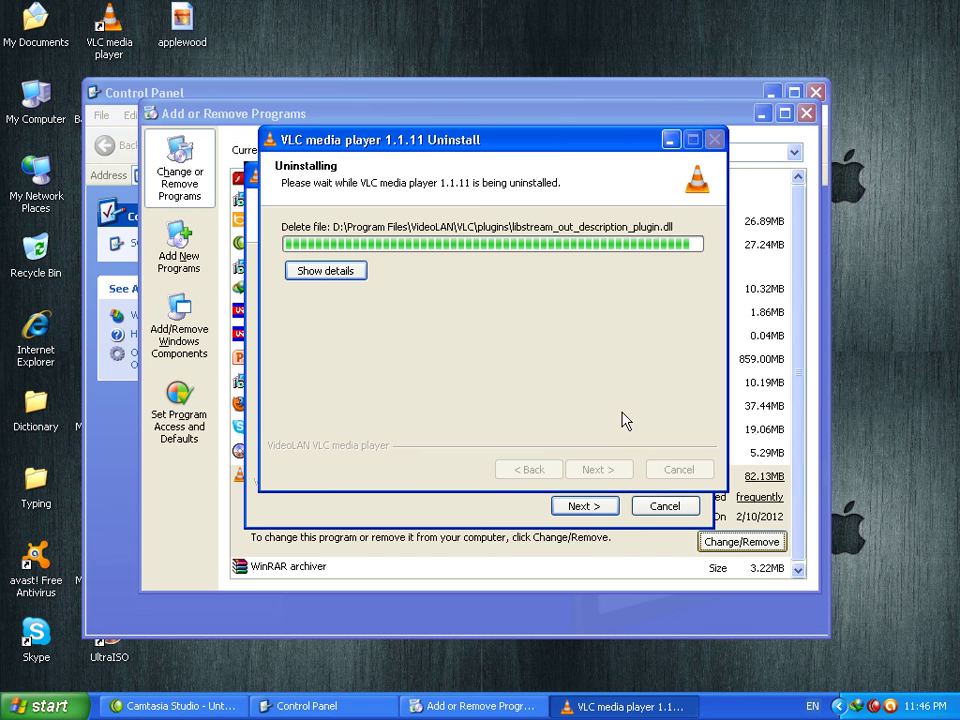
right_click(540, 28)
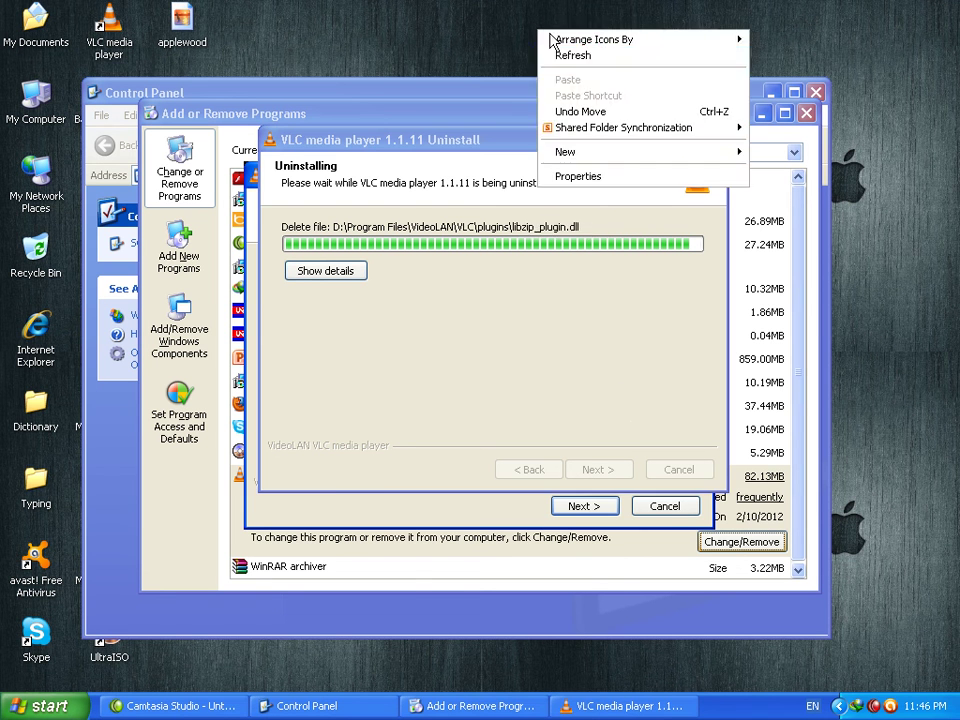
click(560, 54)
right_click(510, 4)
click(572, 28)
right_click(552, 10)
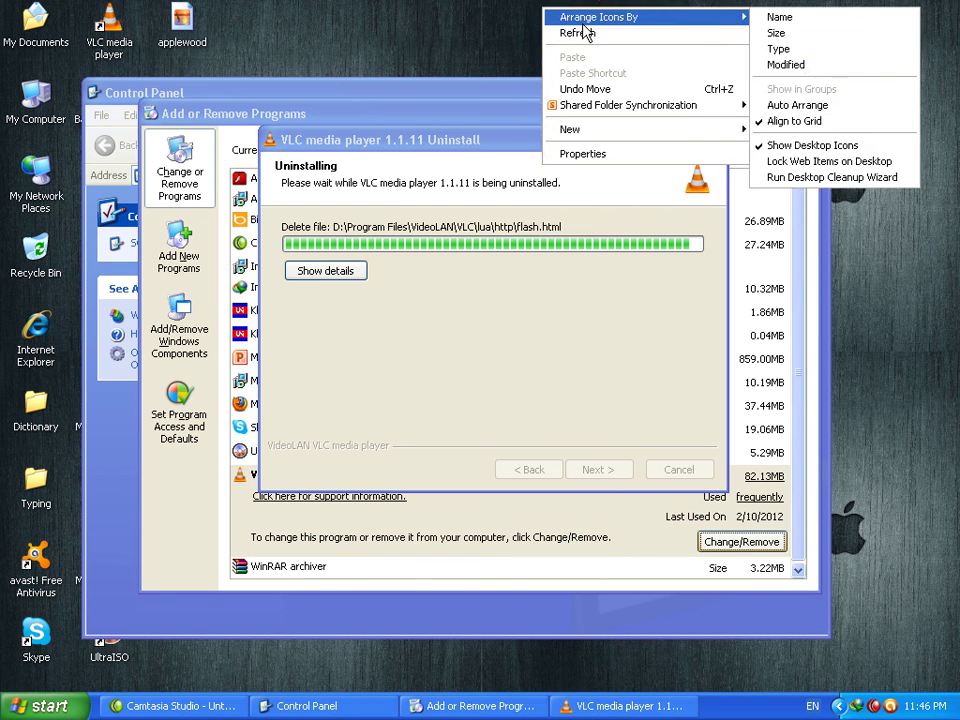
click(583, 30)
right_click(499, 3)
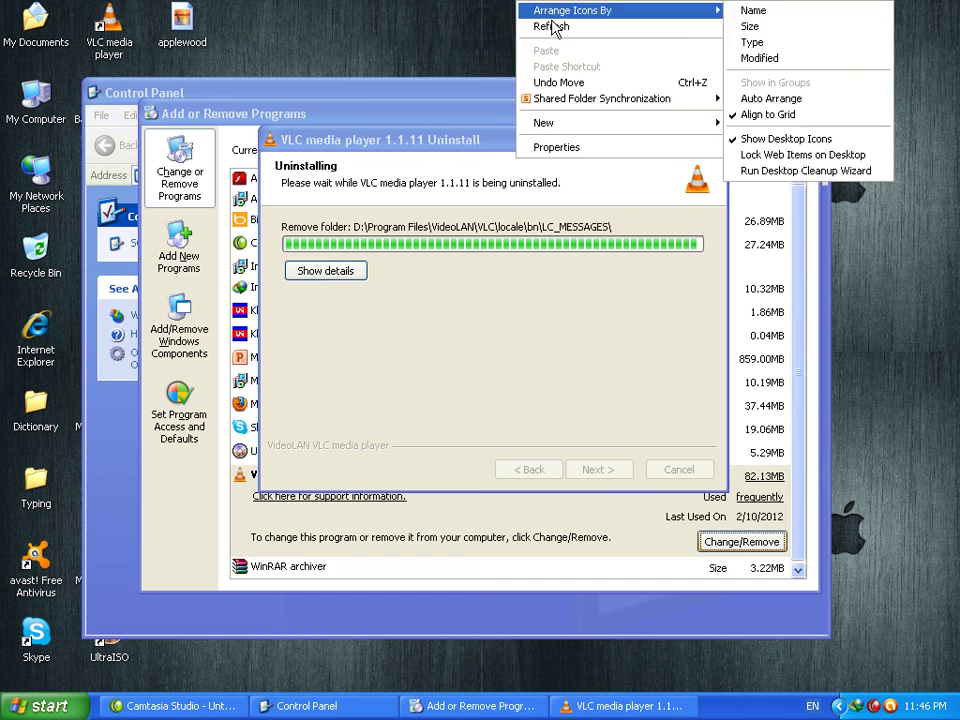
click(553, 26)
right_click(490, 5)
click(529, 26)
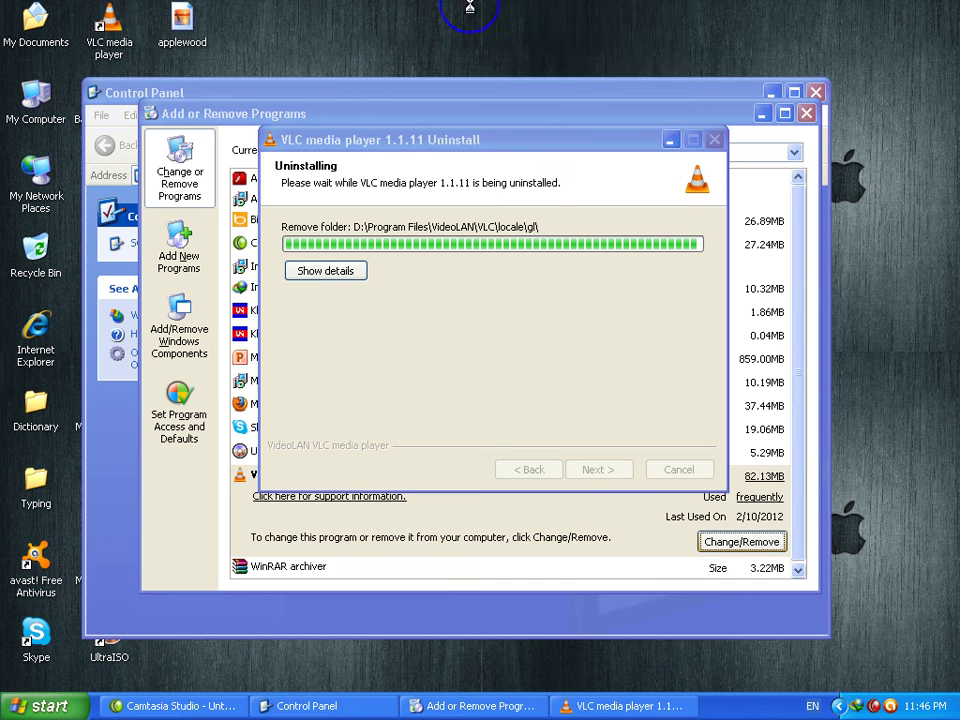
right_click(500, 5)
click(534, 28)
right_click(512, 4)
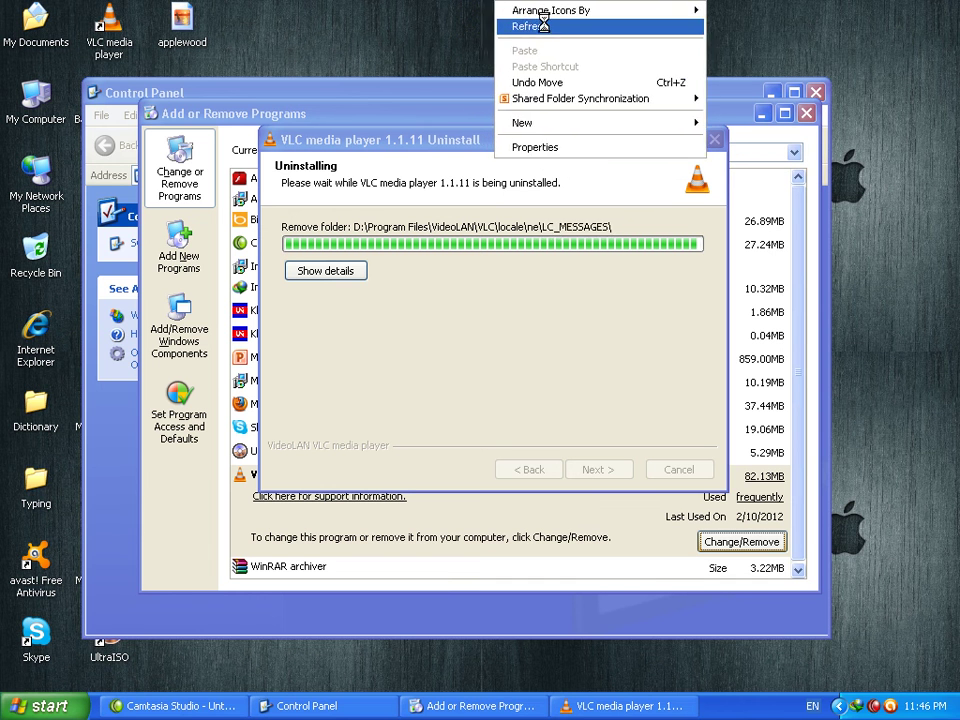
click(545, 27)
right_click(512, 4)
click(549, 27)
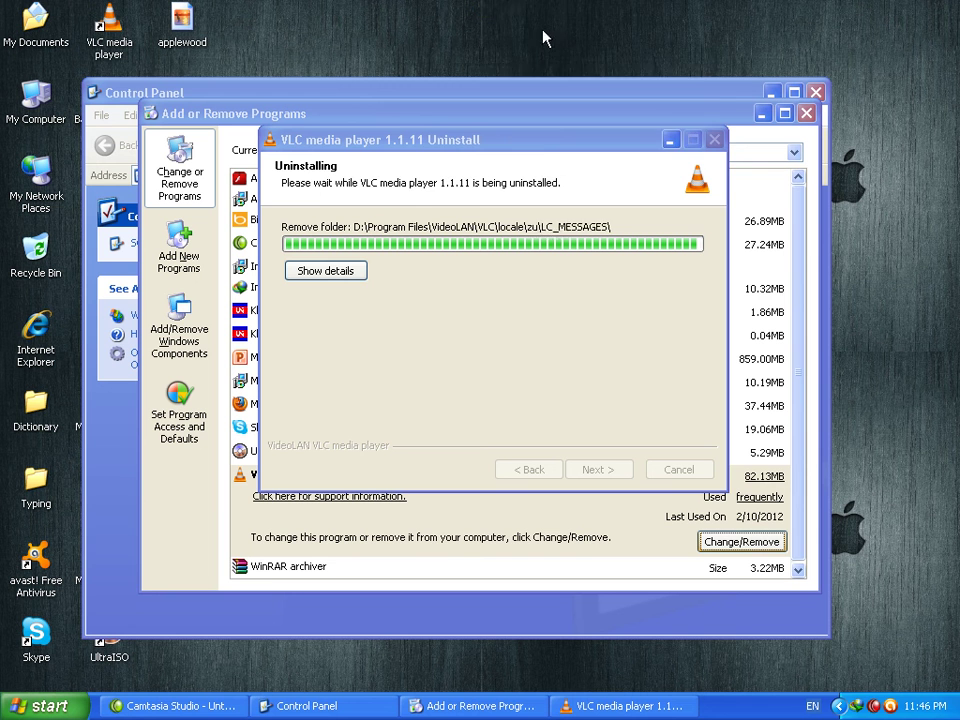
right_click(504, 3)
click(531, 26)
right_click(500, 3)
click(553, 30)
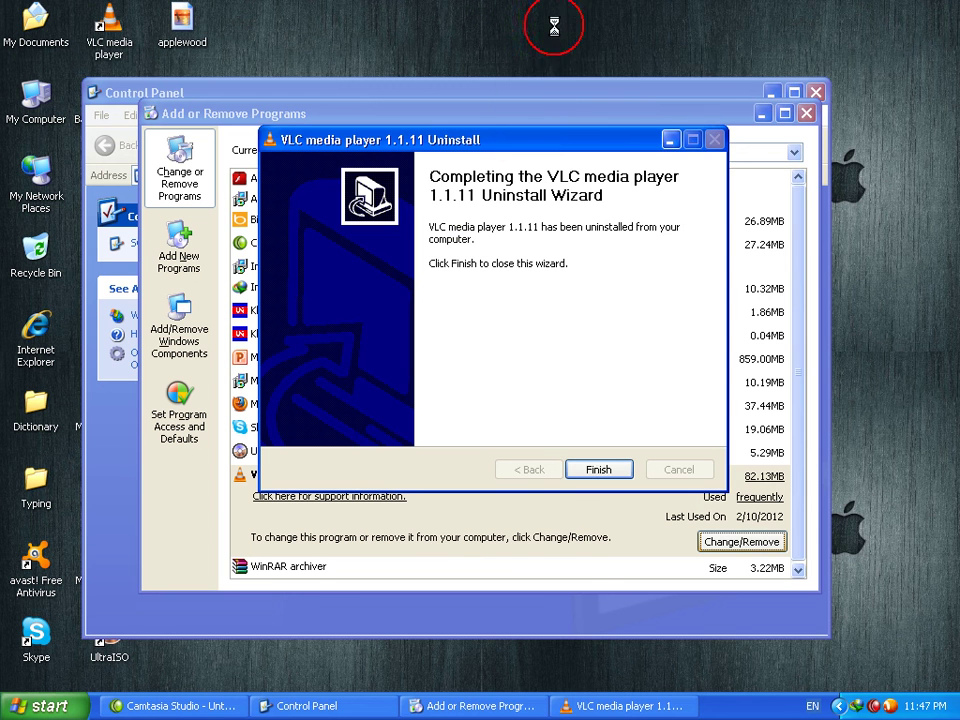
- Finish the VLC media player uninstall wizard, refresh the desktop, and close Control Panel and Add or Remove Programs
click(598, 469)
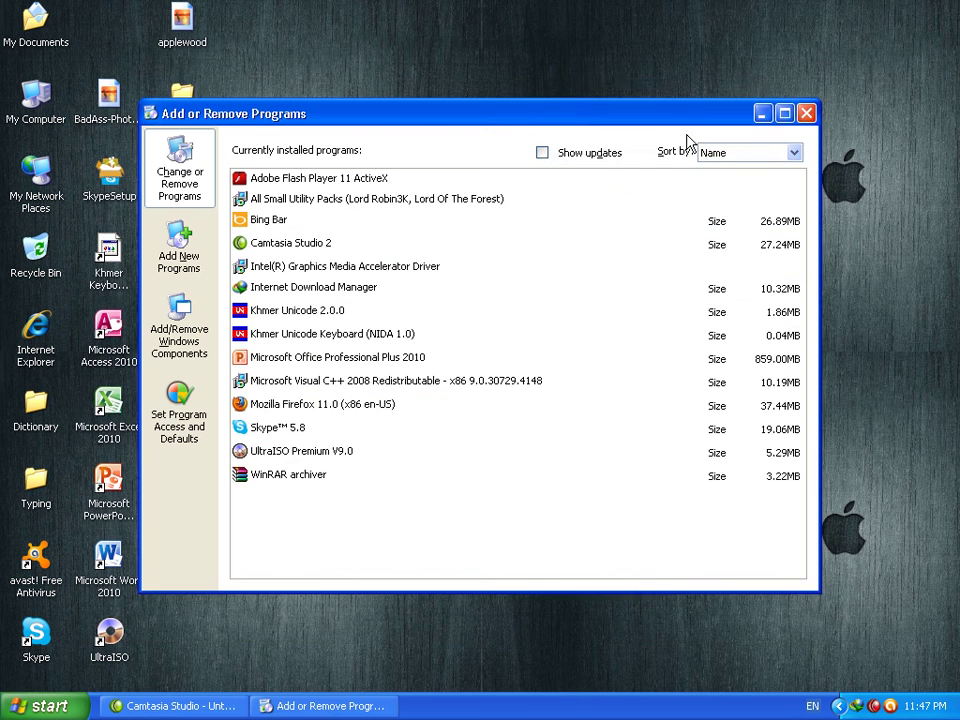
right_click(562, 107)
right_click(556, 52)
click(585, 76)
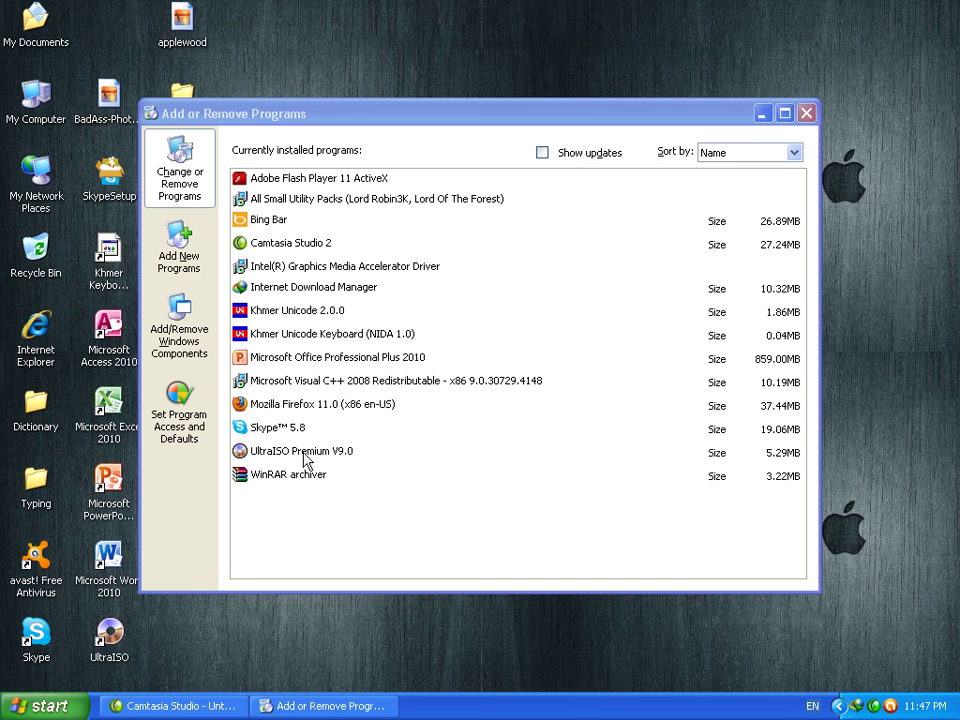
click(805, 114)
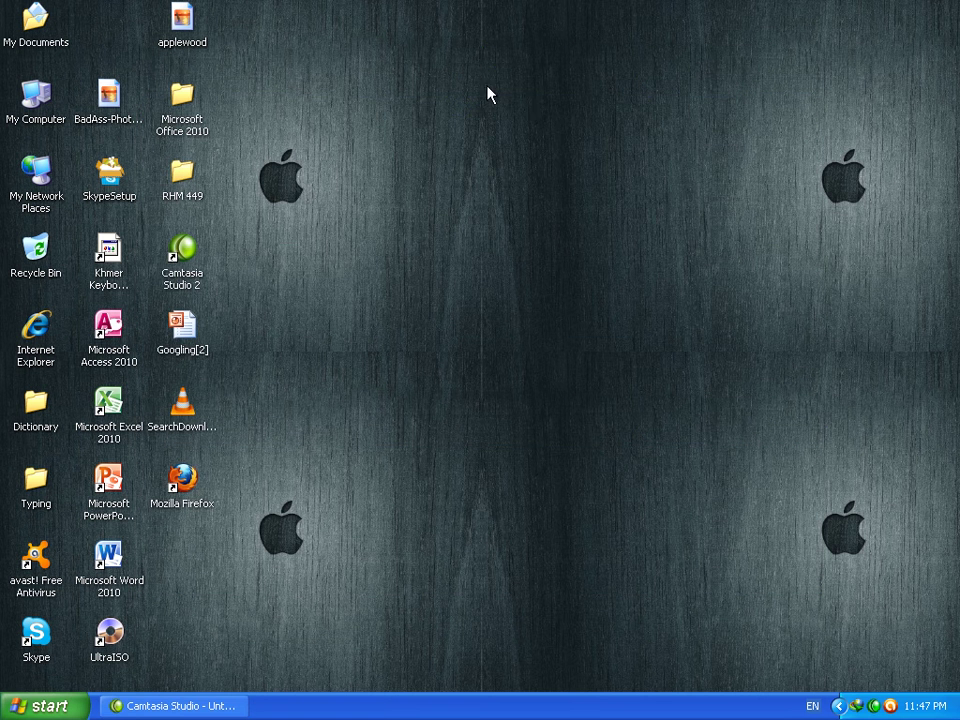
- Move the BadAss-Photoshop-Tutorial-10 desktop icon into the empty spot beside My Documents and refresh the desktop
click(106, 100)
drag(106, 100, 106, 24)
right_click(366, 76)
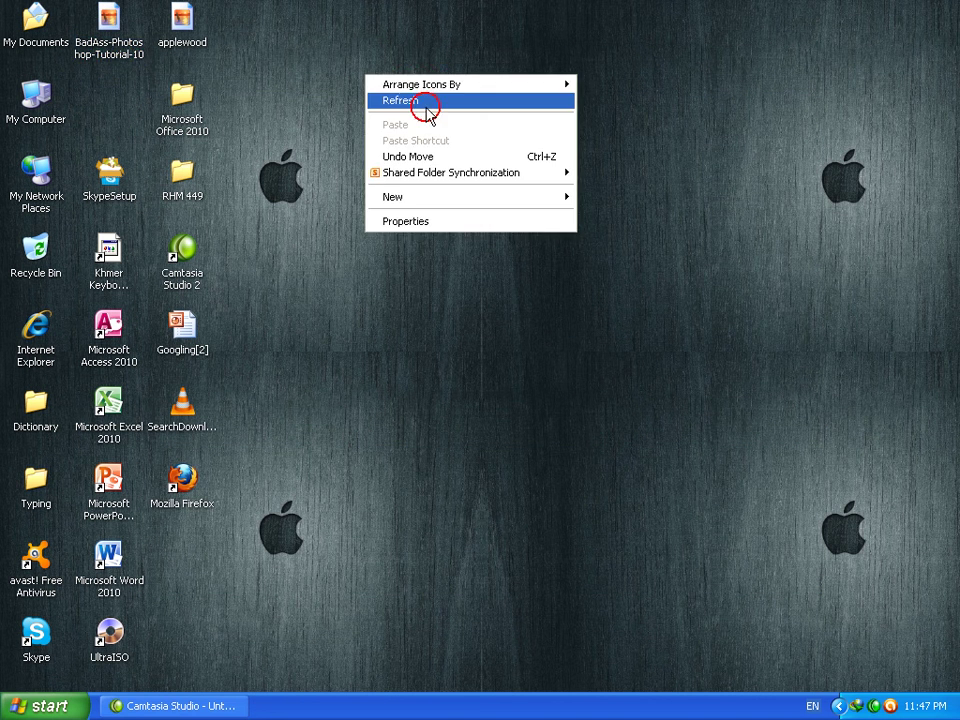
click(426, 103)
- Open My Computer with the folder tree shown and go to the C:\sithasoftware folder
double_click(37, 100)
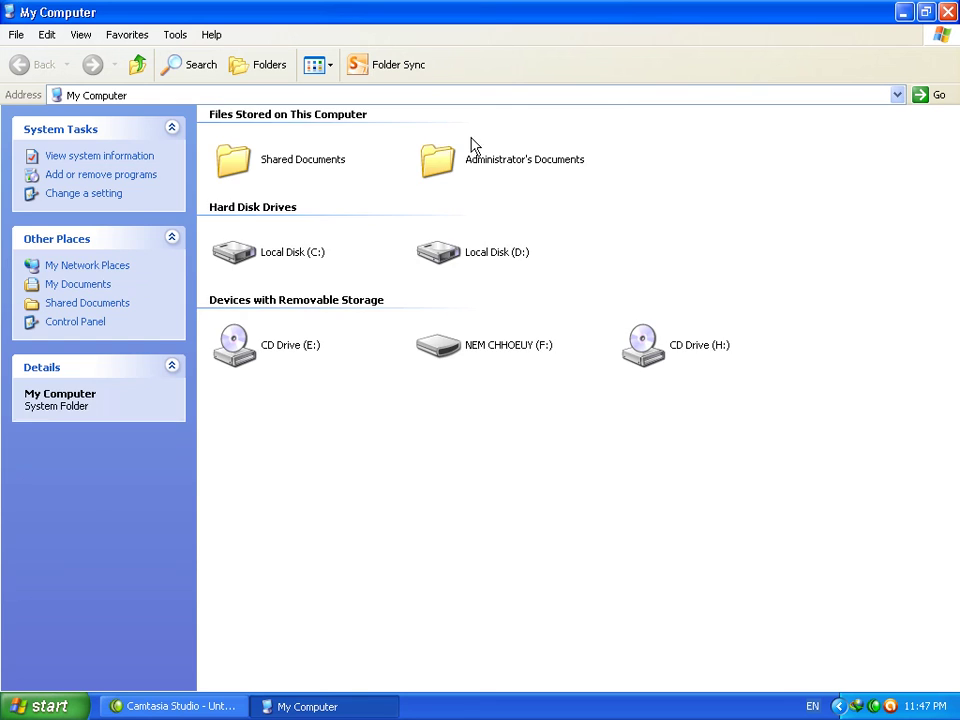
click(263, 65)
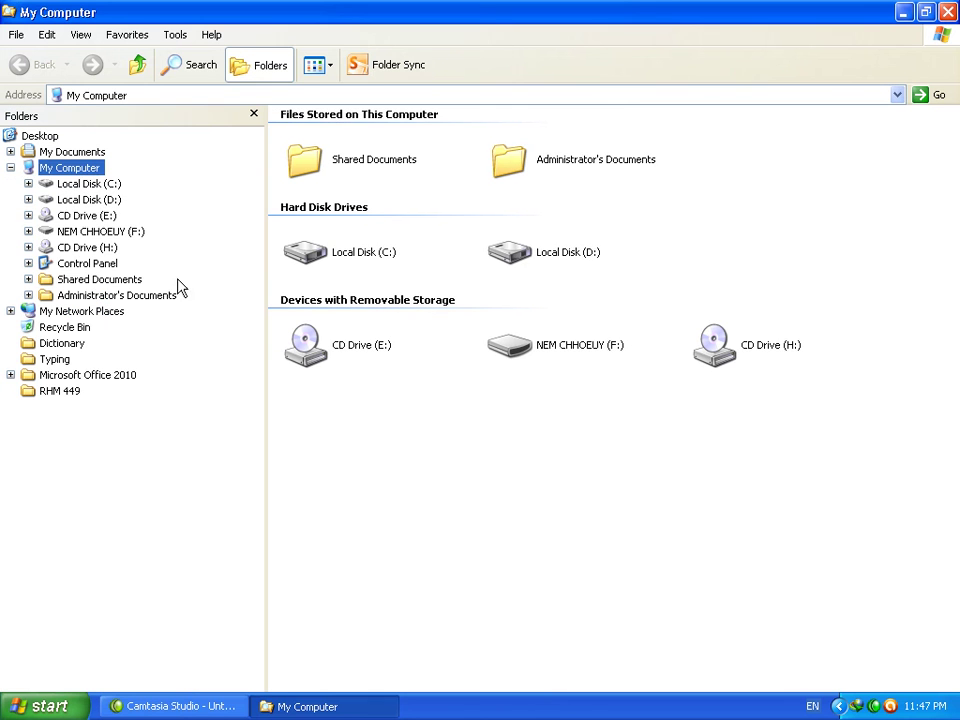
click(89, 184)
click(104, 329)
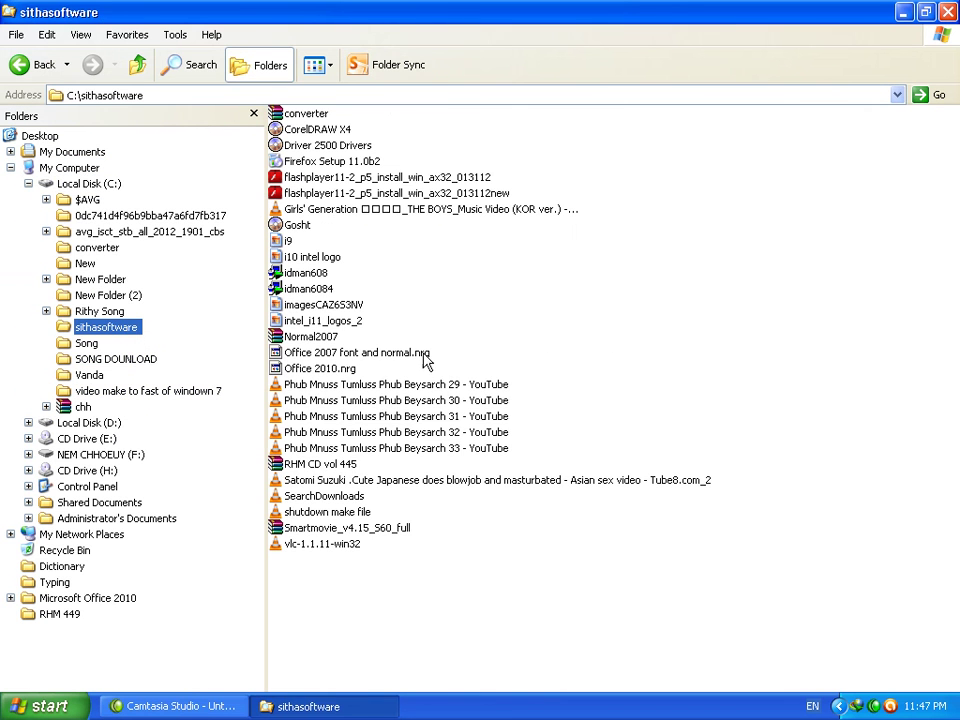
- Try to open the Phub Mnuss Tumluss Phub Beysarch 29 video, opting to select its program from a list
double_click(385, 386)
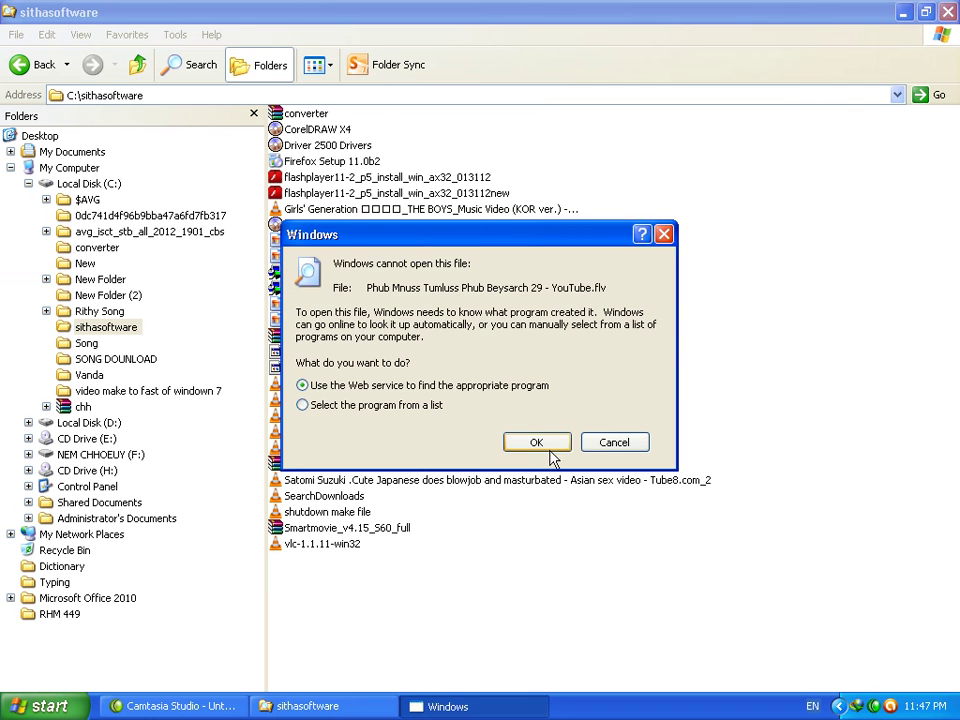
click(585, 440)
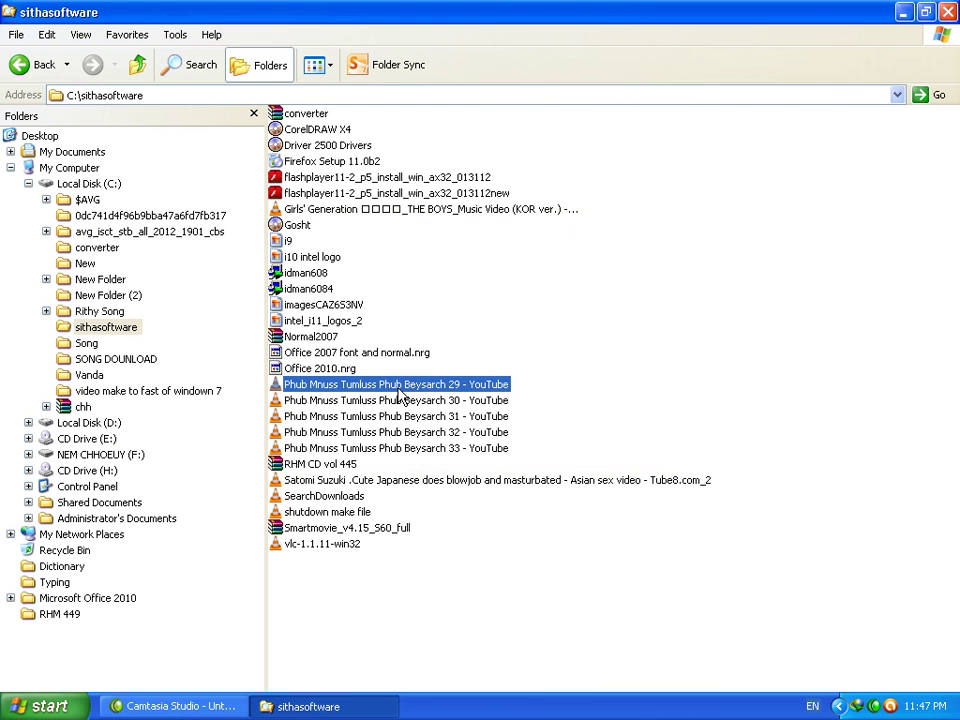
double_click(399, 390)
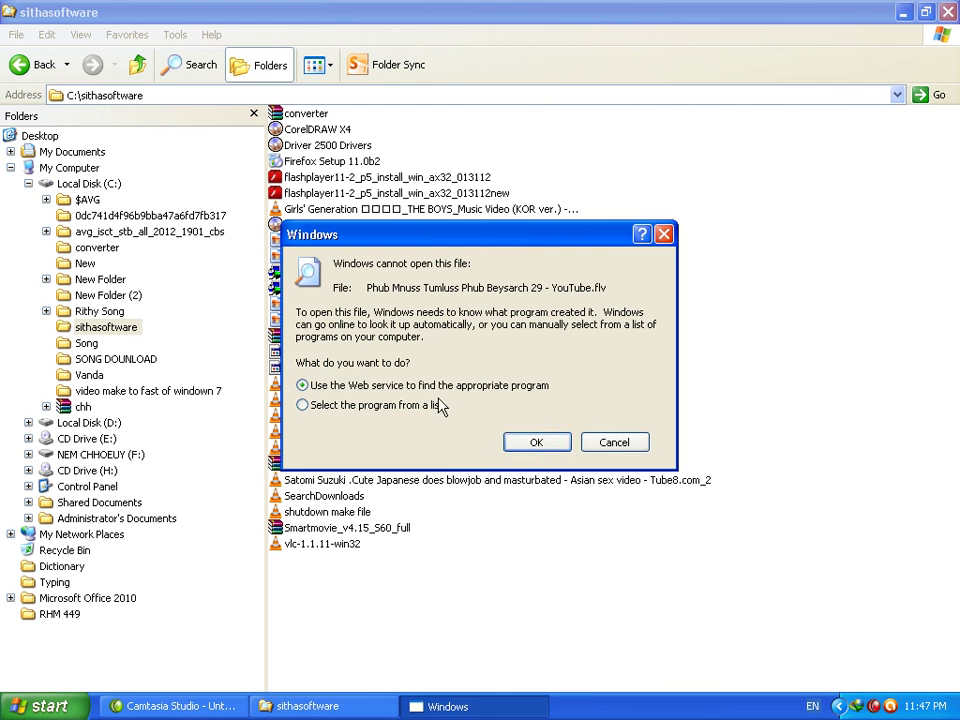
click(406, 408)
click(533, 444)
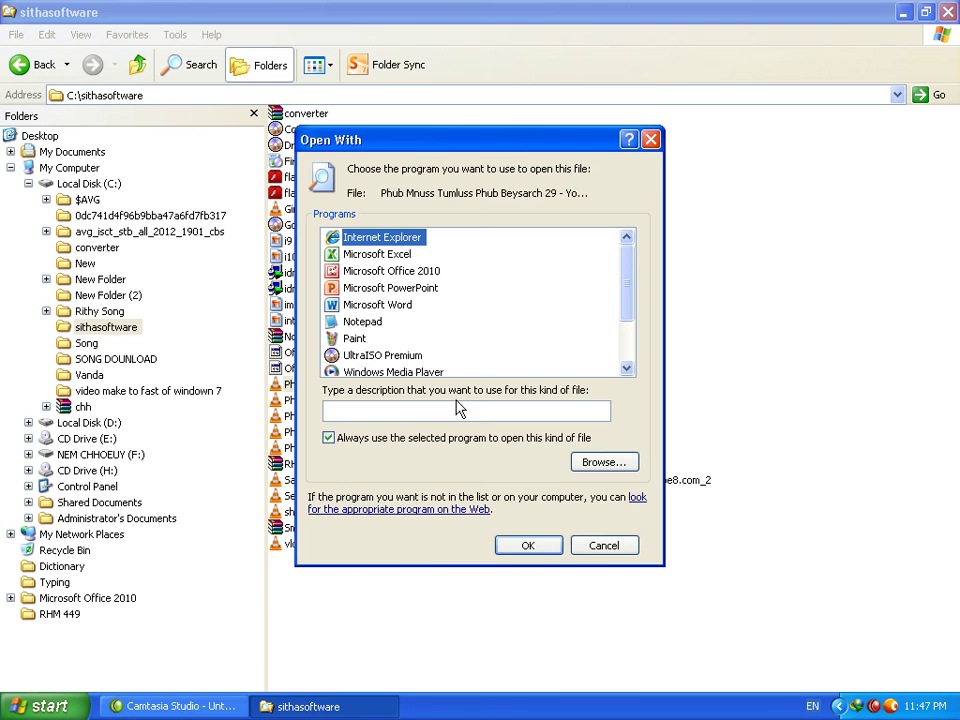
- Set Windows Media Player to always open this kind of file, decline playing the .flv content, and close the player
click(365, 372)
scroll(431, 358, down, 1)
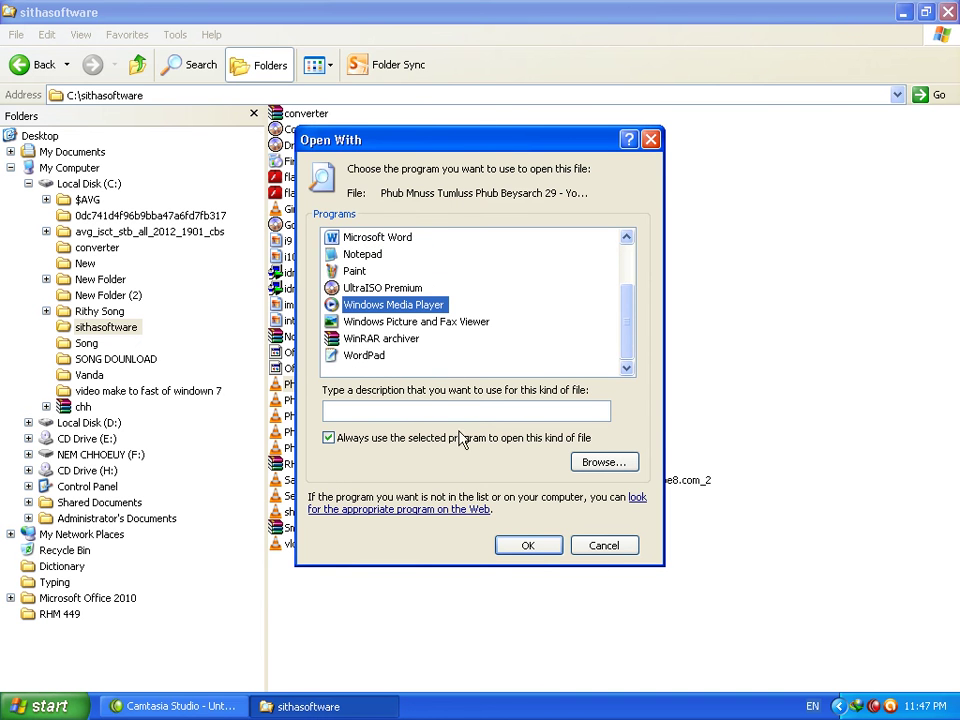
click(530, 546)
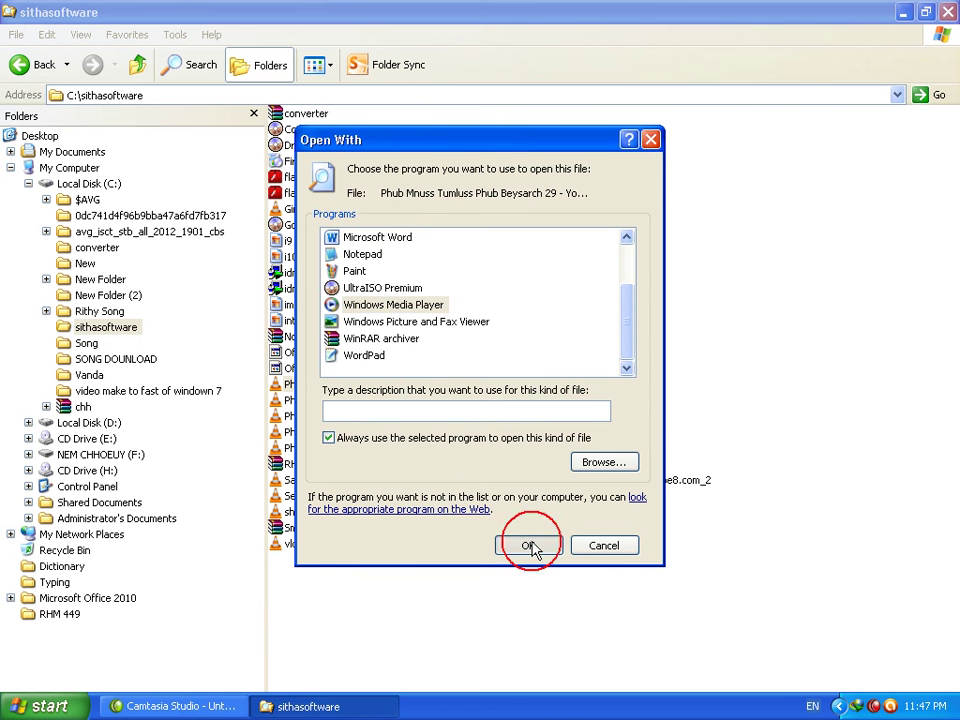
click(605, 545)
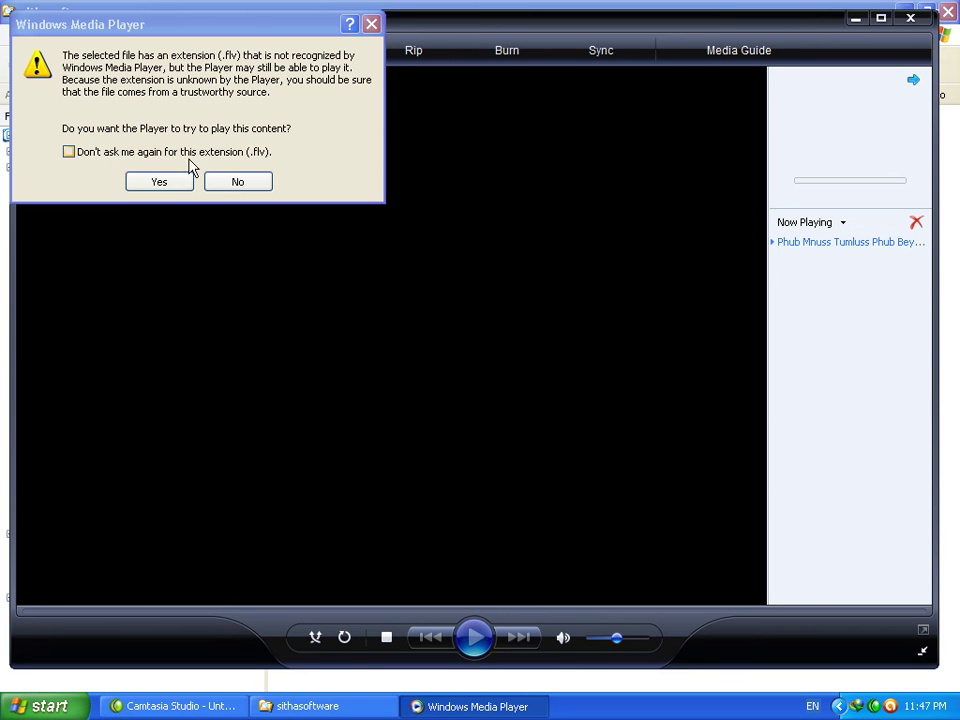
click(249, 185)
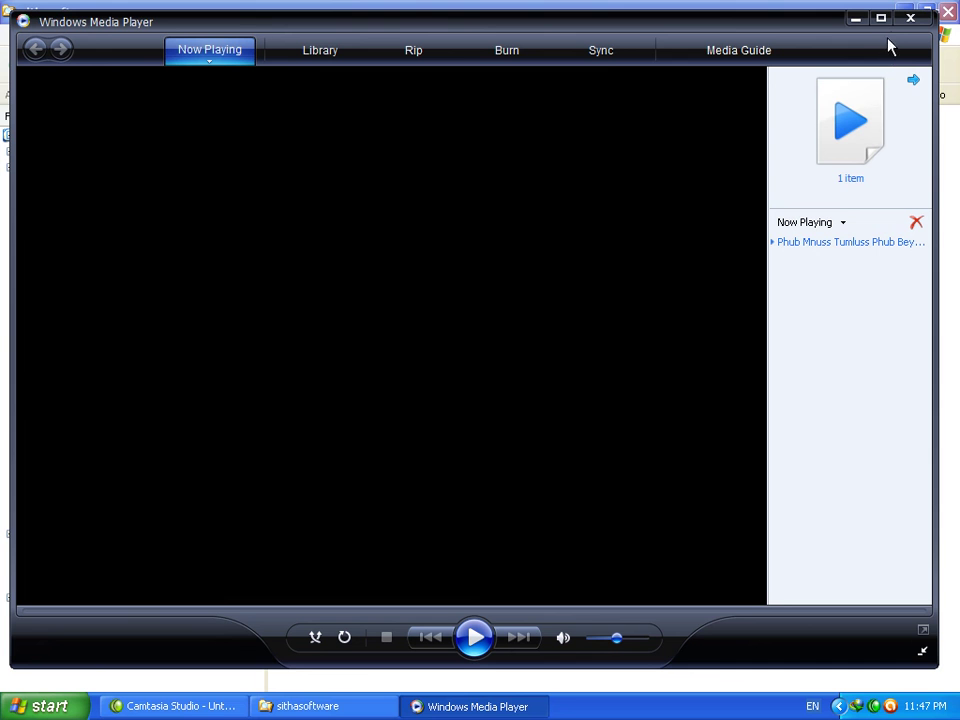
click(910, 18)
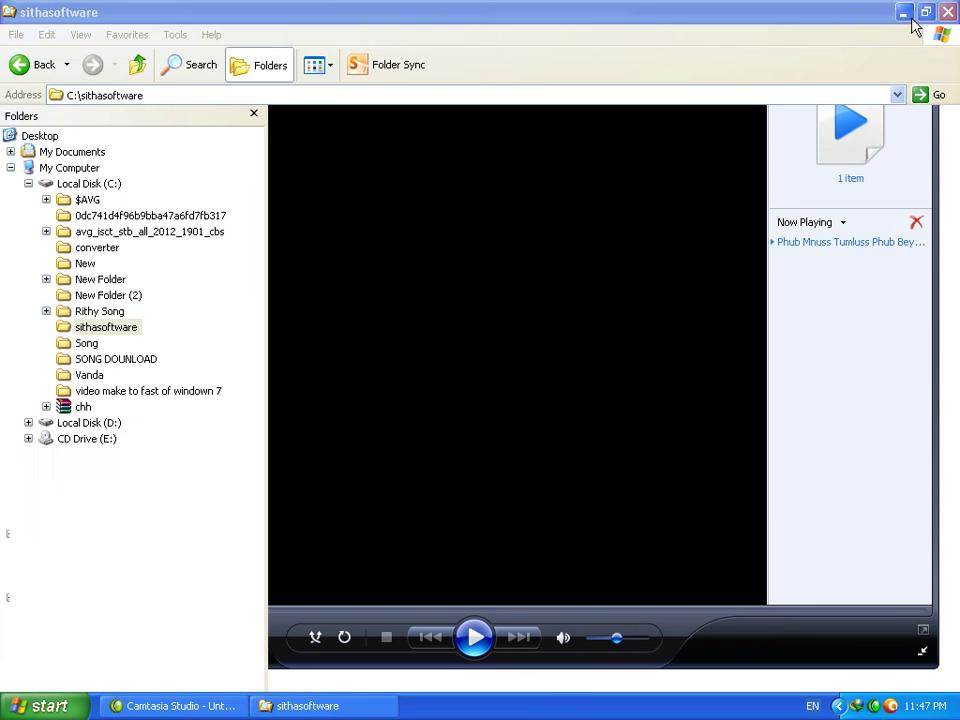
- Close the sithasoftware folder window and refresh the desktop
click(947, 12)
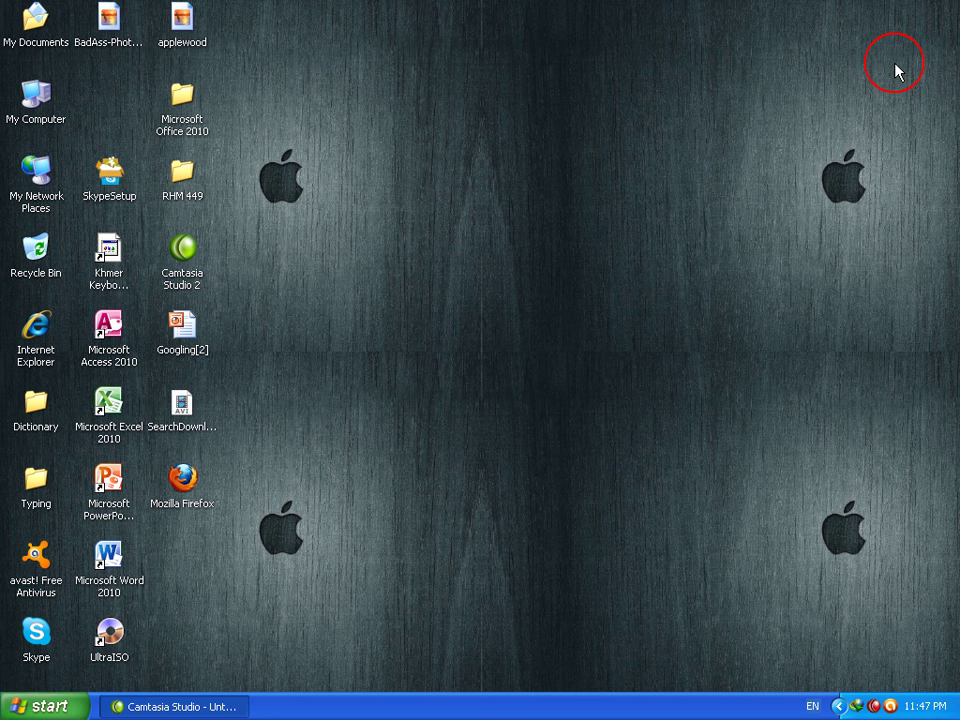
right_click(478, 186)
click(467, 219)
right_click(414, 188)
click(458, 210)
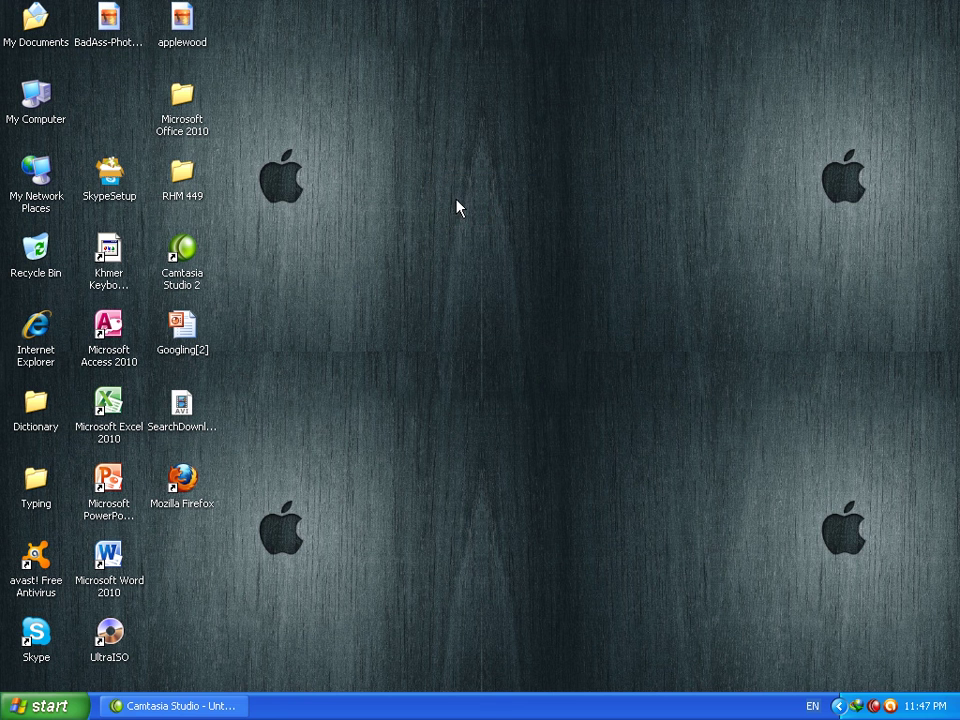
- Switch to Mozilla Firefox and go to the filehippo website
click(184, 486)
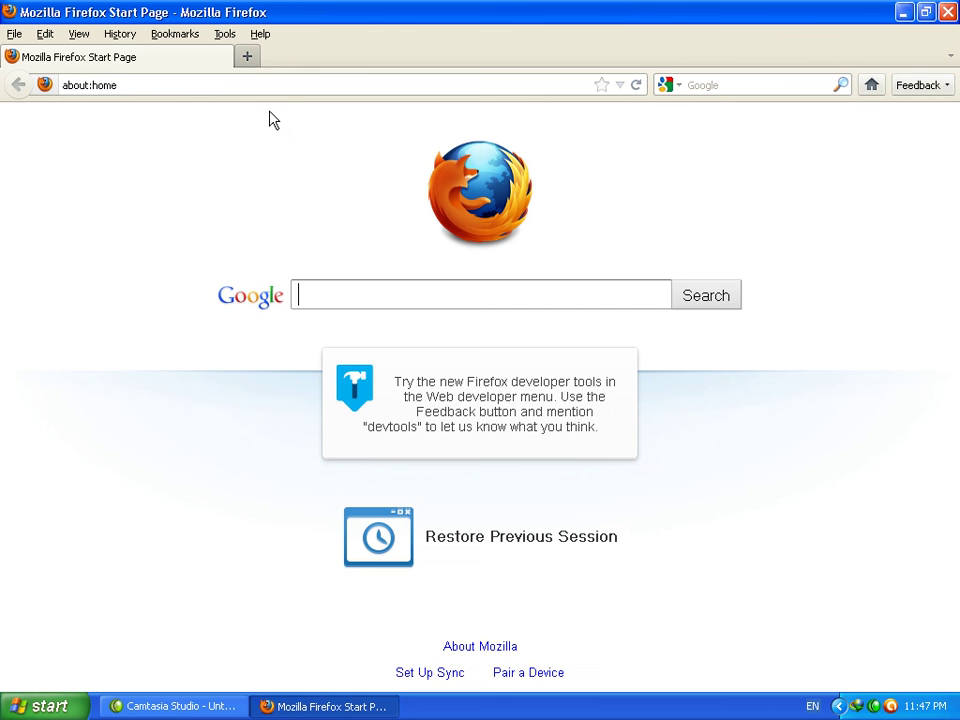
click(255, 87)
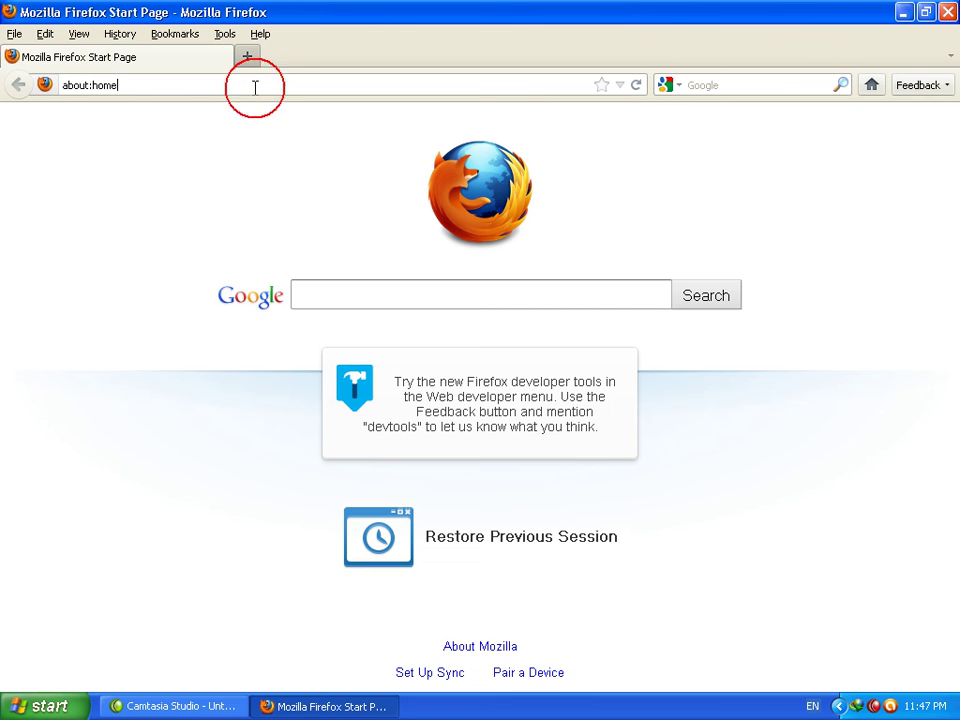
text(f)
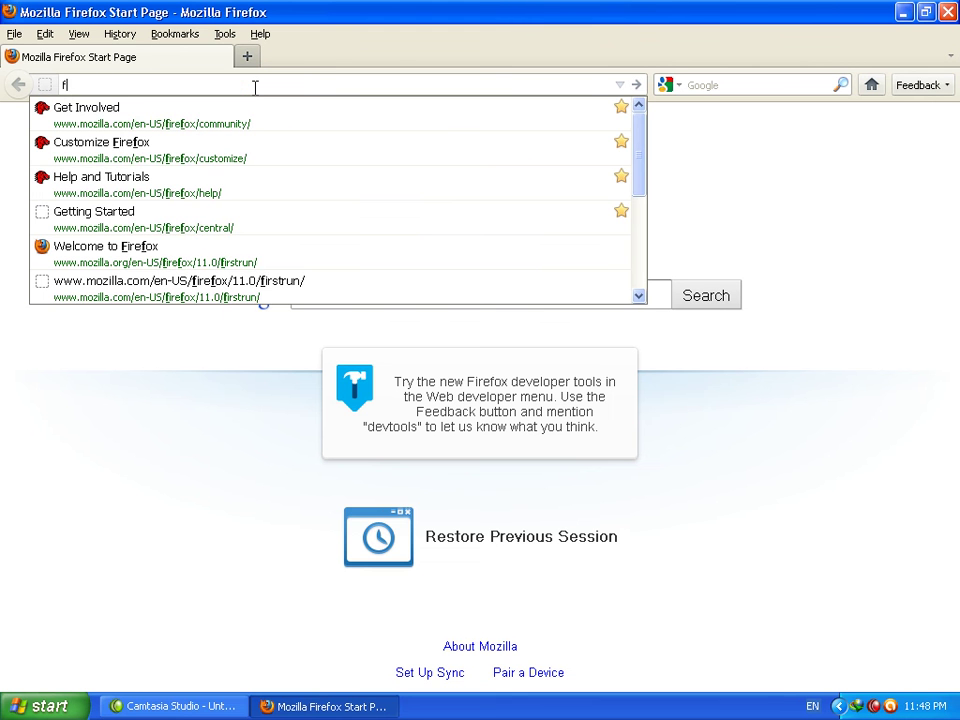
text(ile)
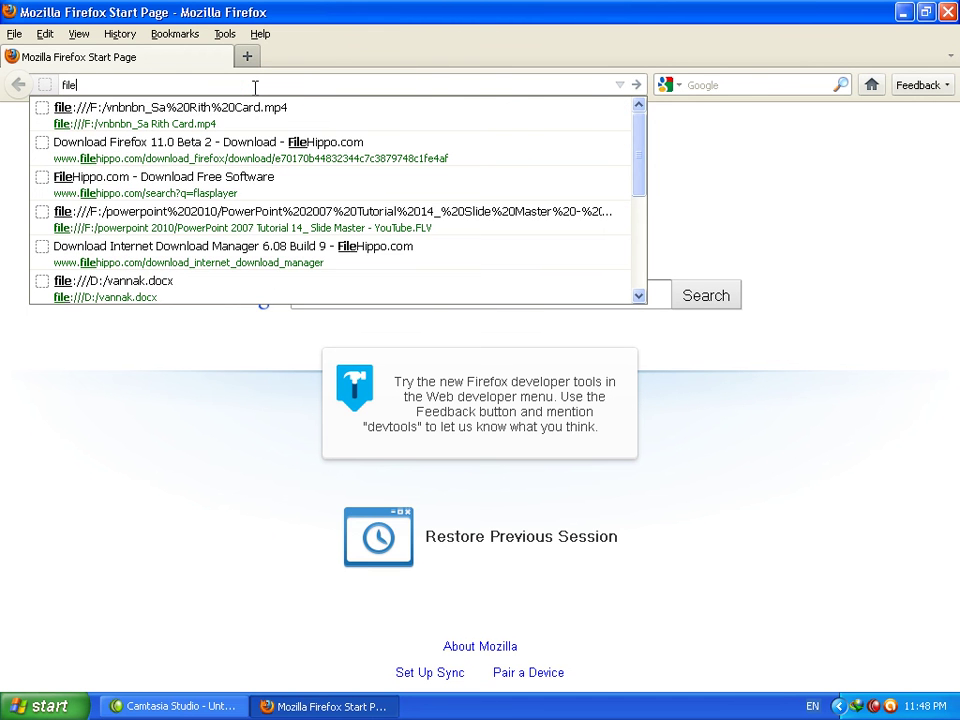
text(hippo)
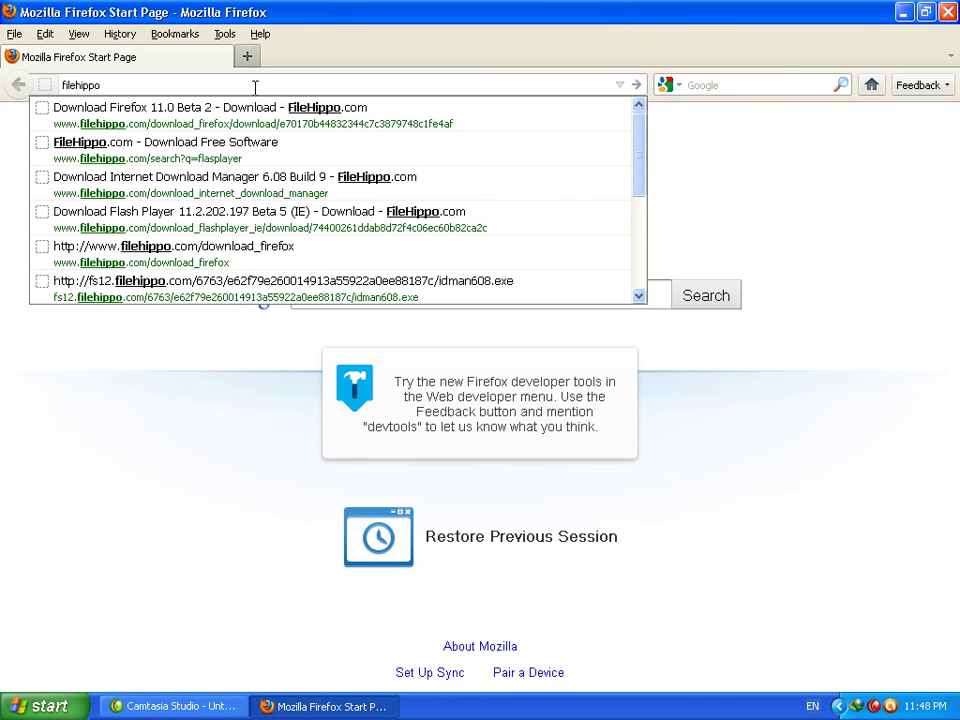
key(Return)
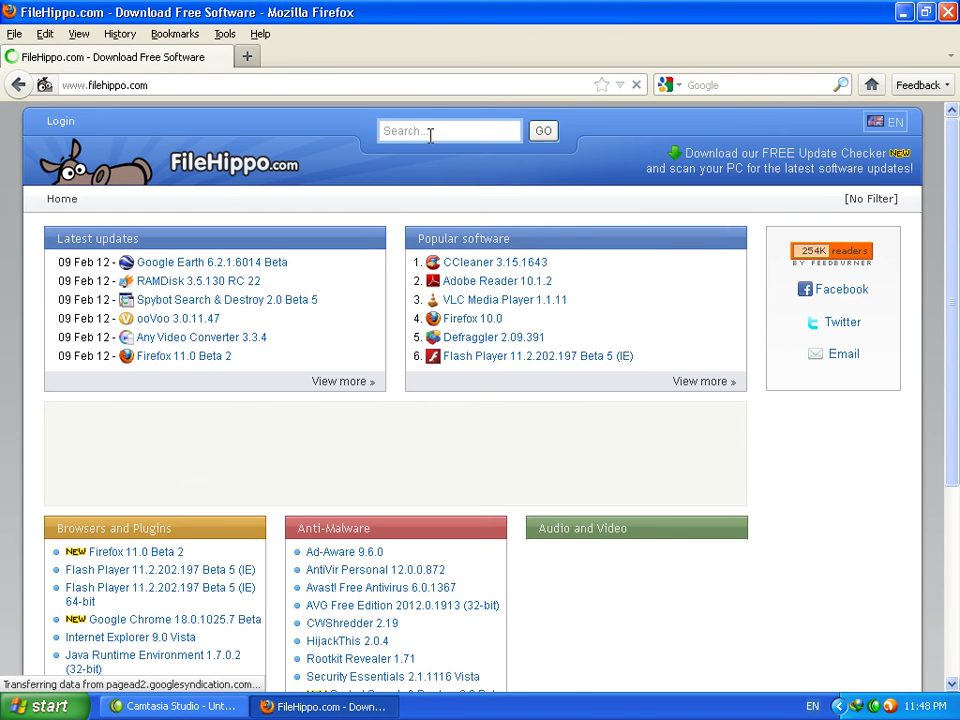
- Search FileHippo for flv and look through the listed programs for a suitable player
click(426, 133)
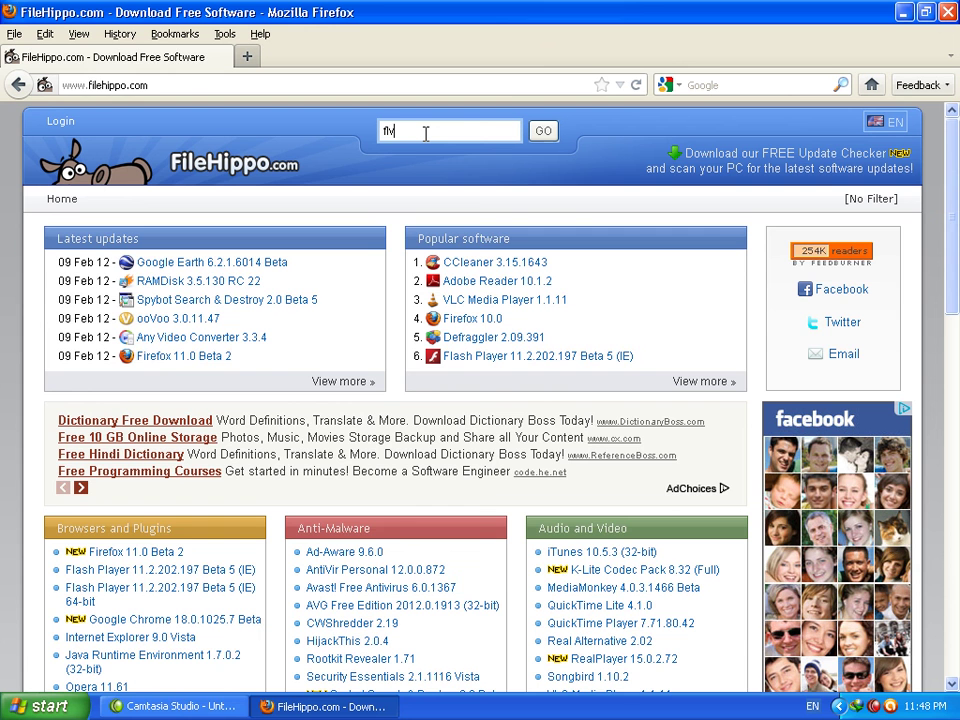
text(flv)
key(Return)
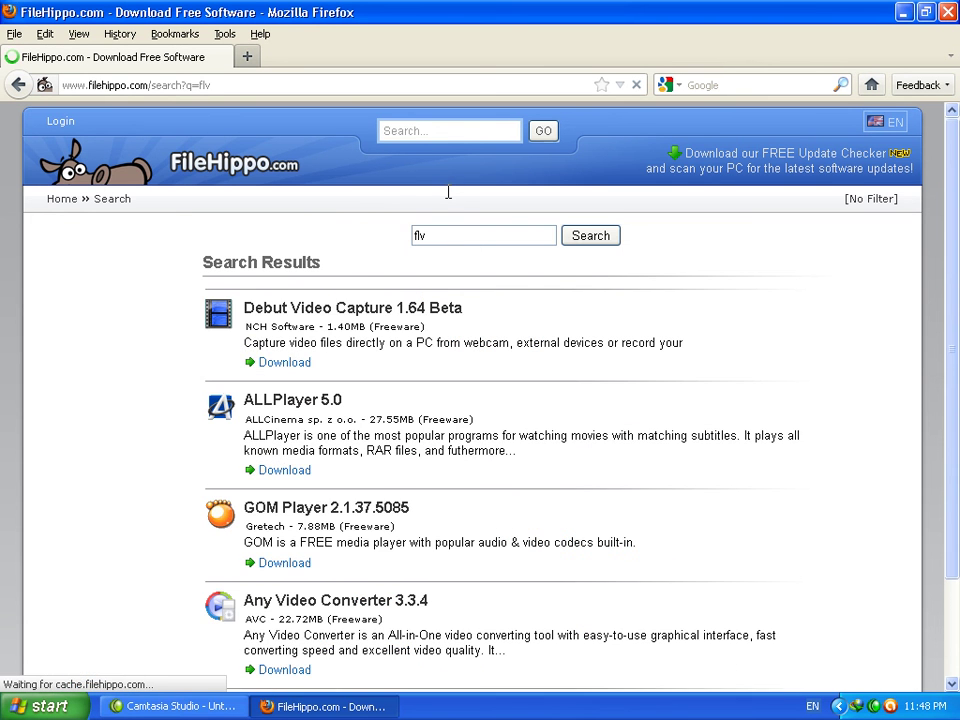
scroll(388, 522, down, 4)
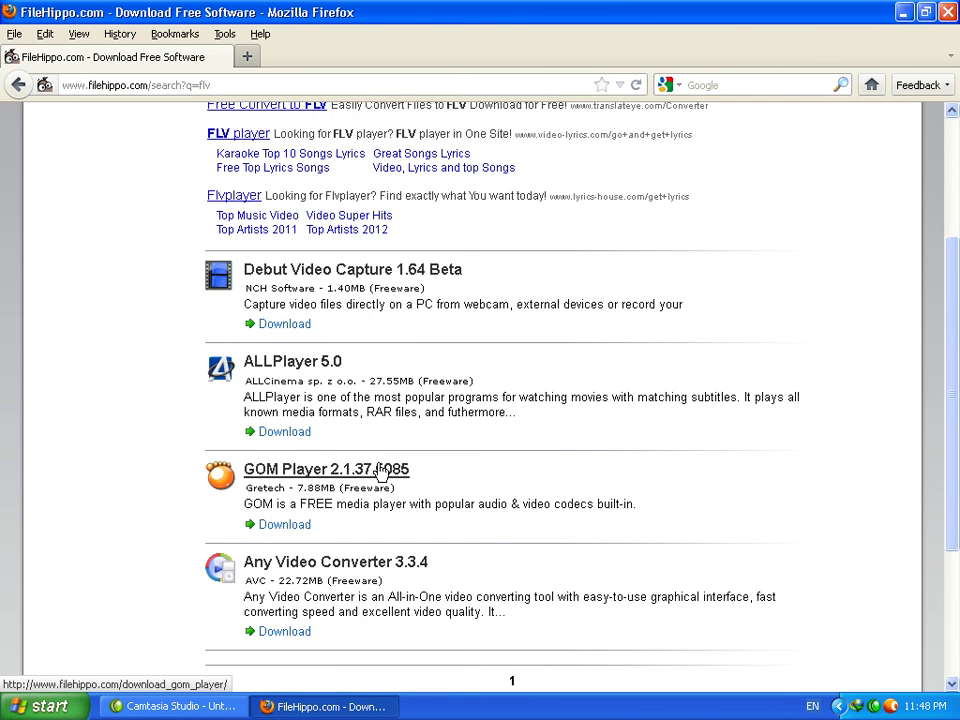
scroll(388, 474, down, 5)
scroll(388, 474, up, 8)
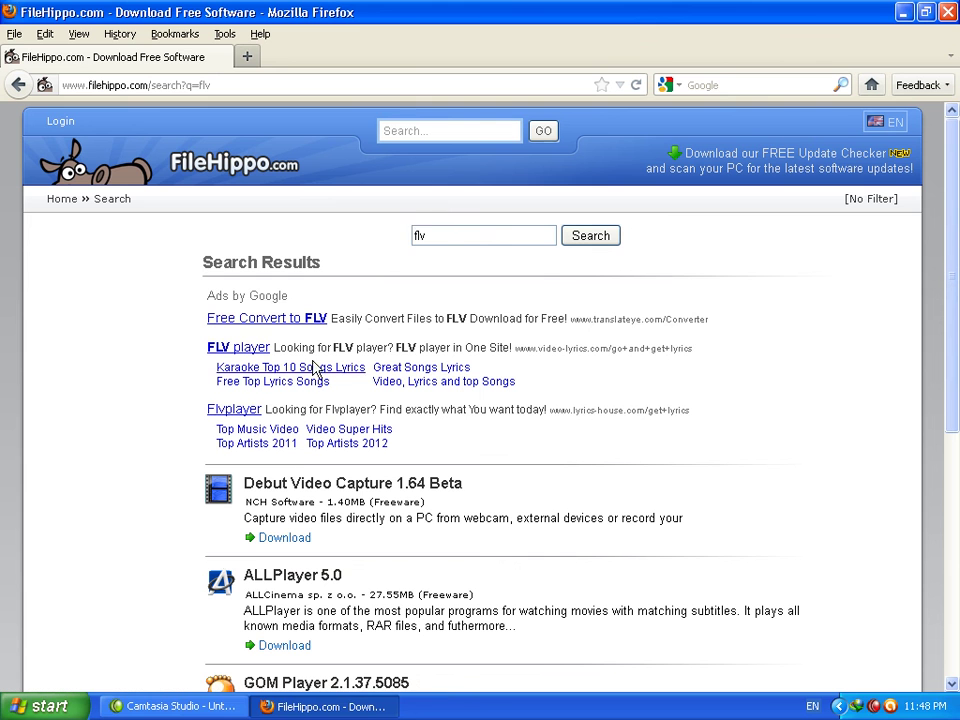
double_click(454, 242)
double_click(461, 238)
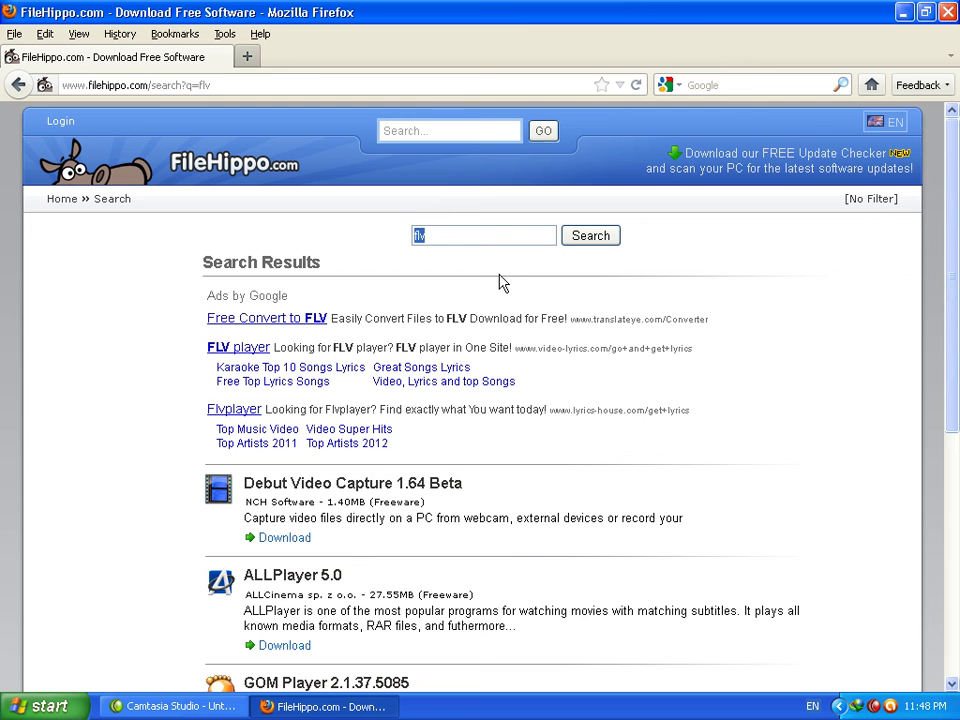
click(491, 236)
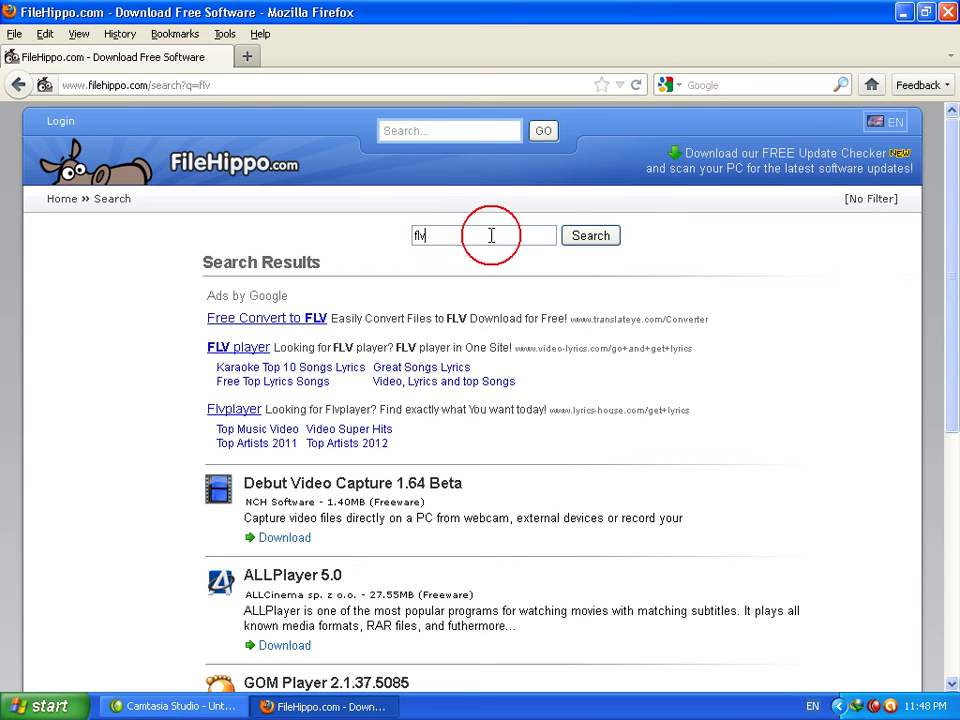
double_click(491, 242)
double_click(508, 240)
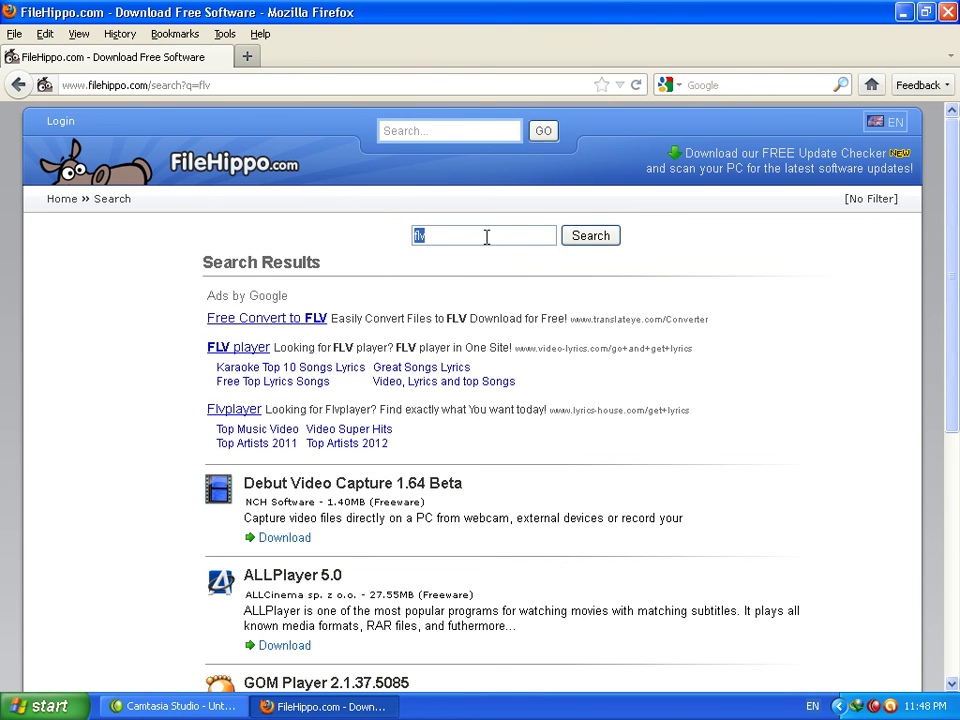
click(493, 238)
double_click(490, 238)
- Go to Google and search for flv player download
click(285, 87)
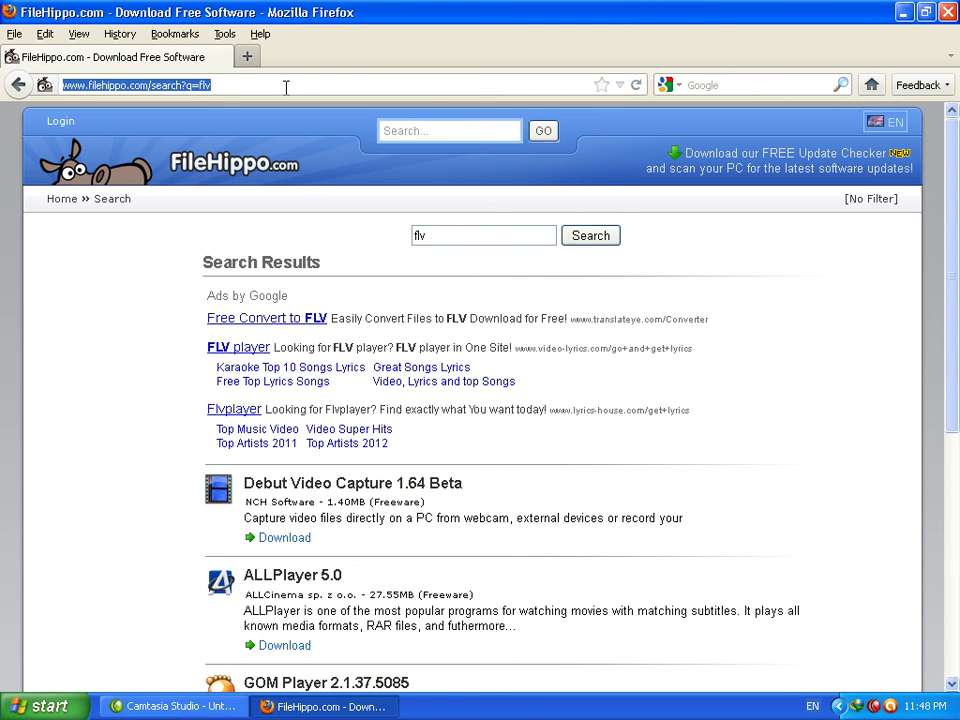
text(google)
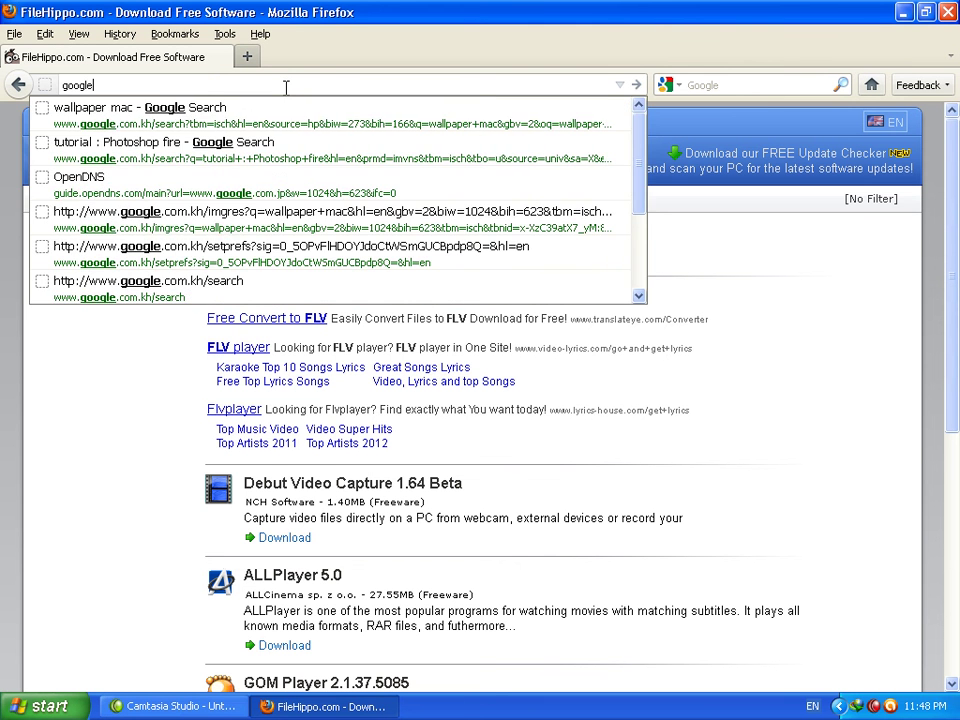
key(ctrl+Return)
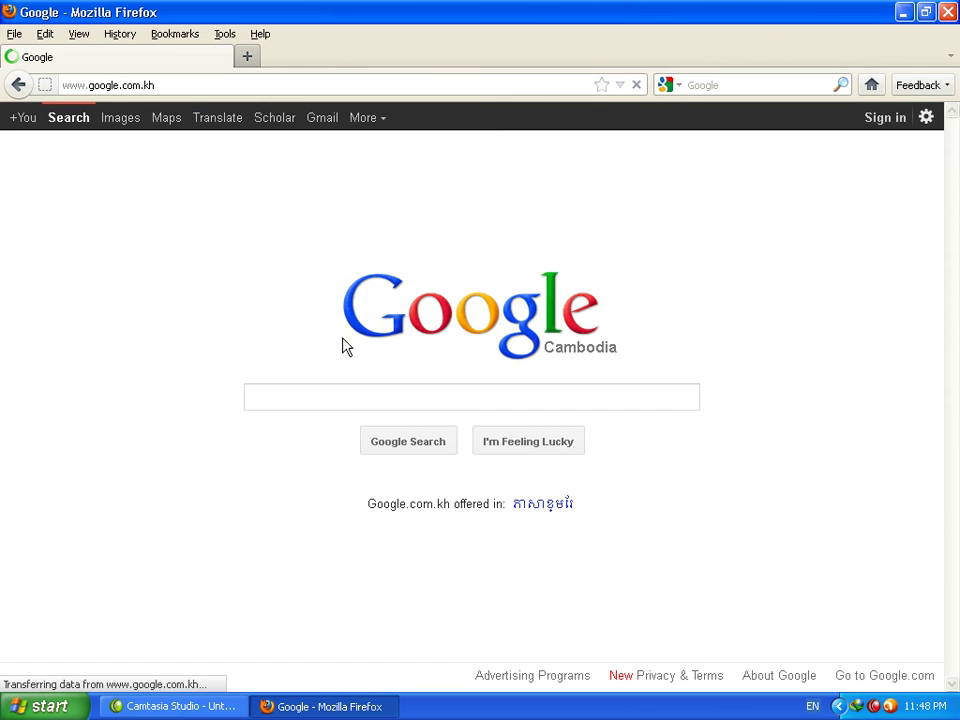
text(flvp)
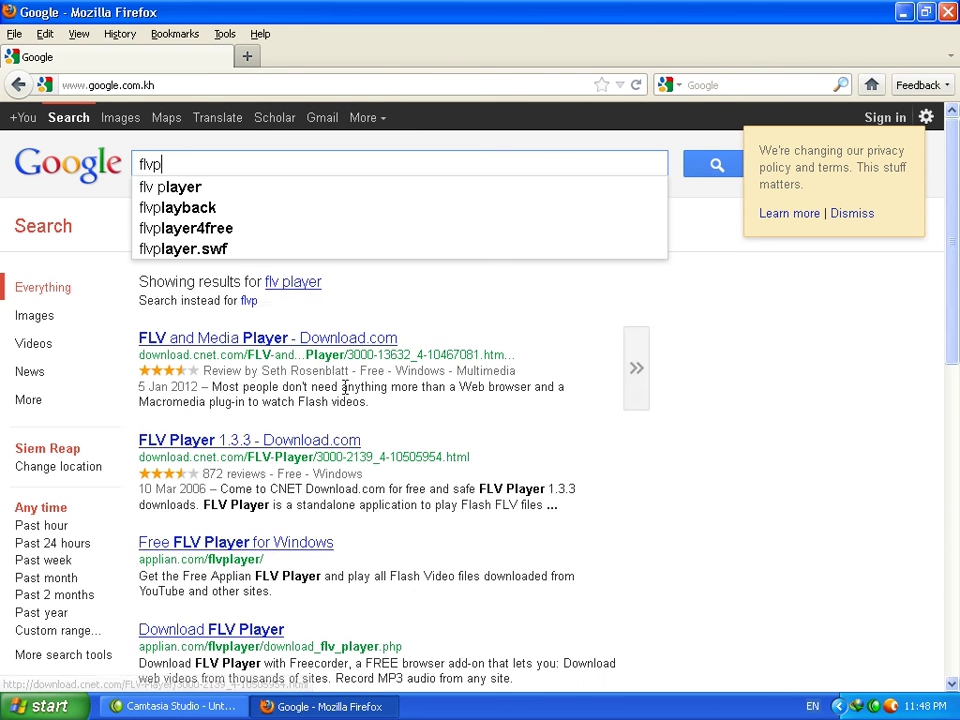
key(BackSpace)
text(play)
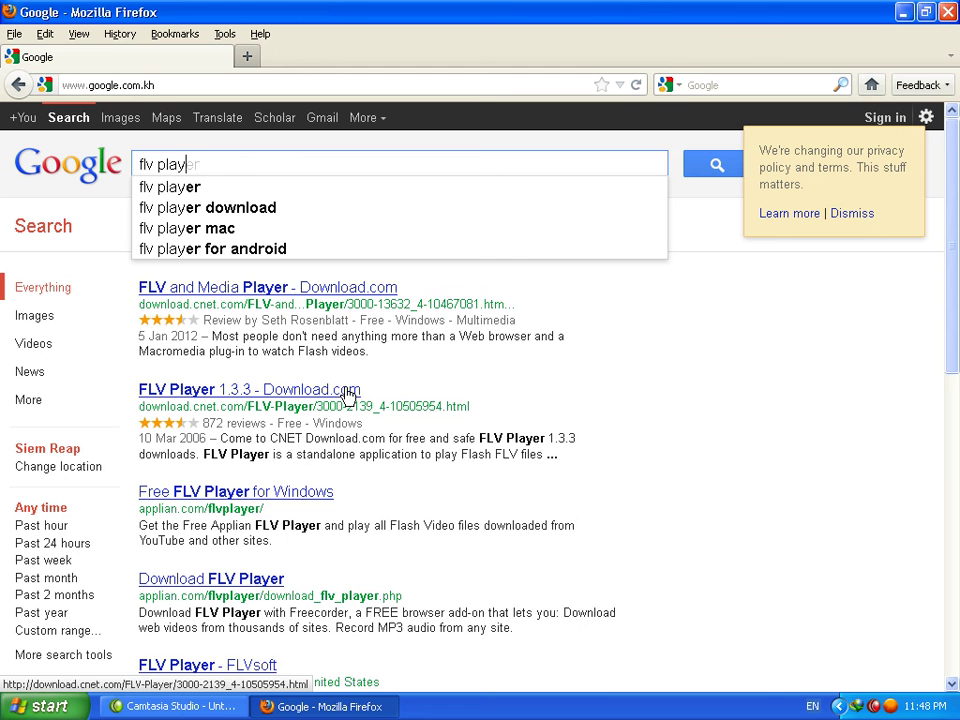
text(er)
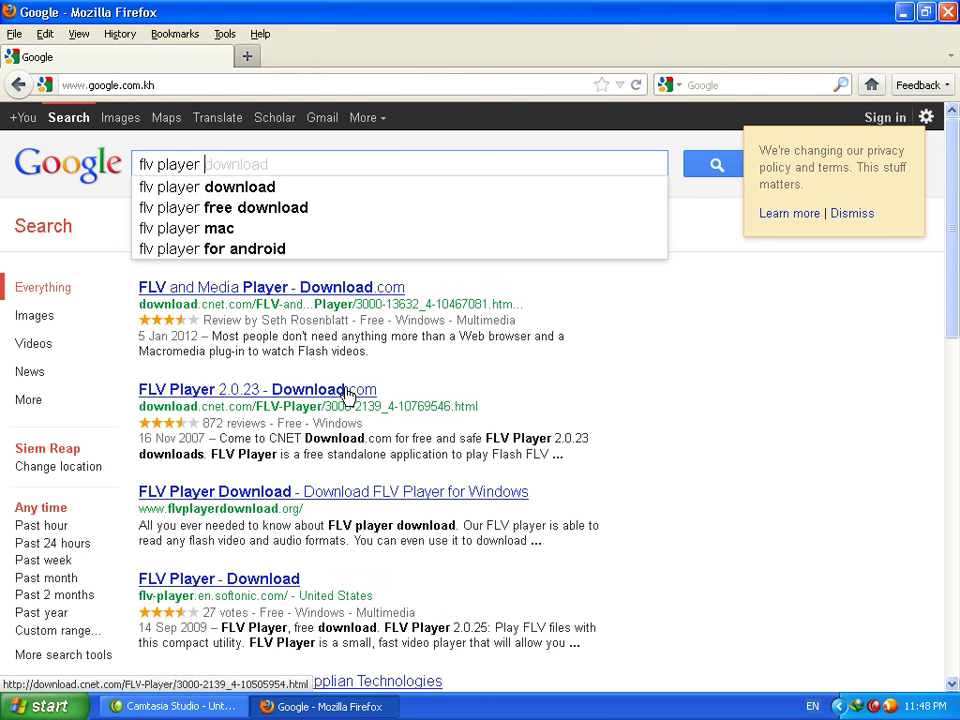
key(Down)
key(Return)
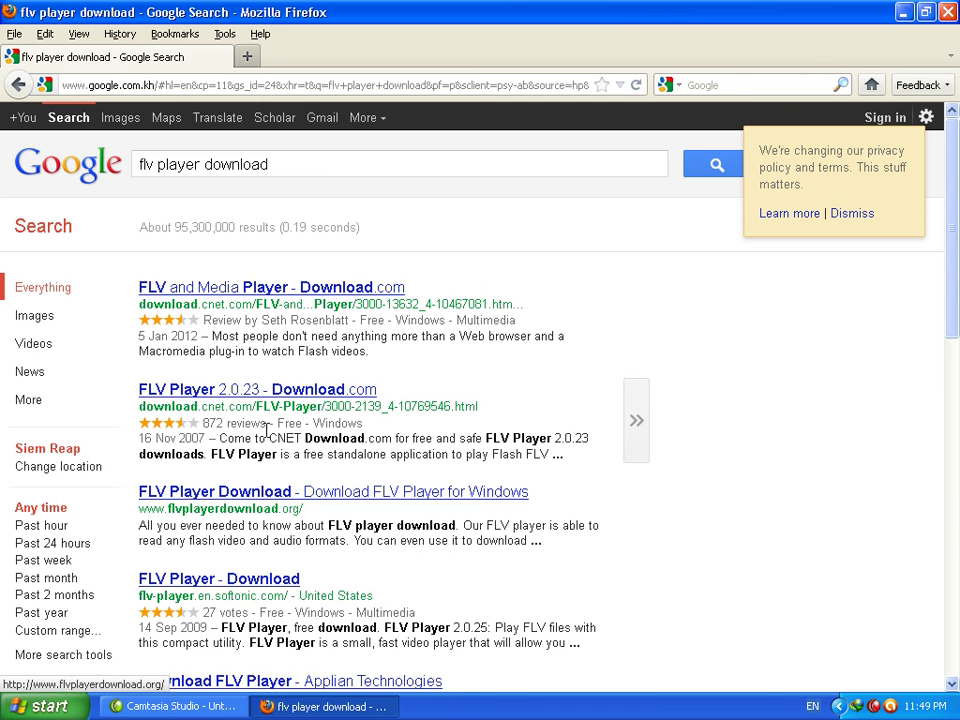
- Open the FLV Player 2.0.23 result on CNET Download.com and try to download the program
click(220, 395)
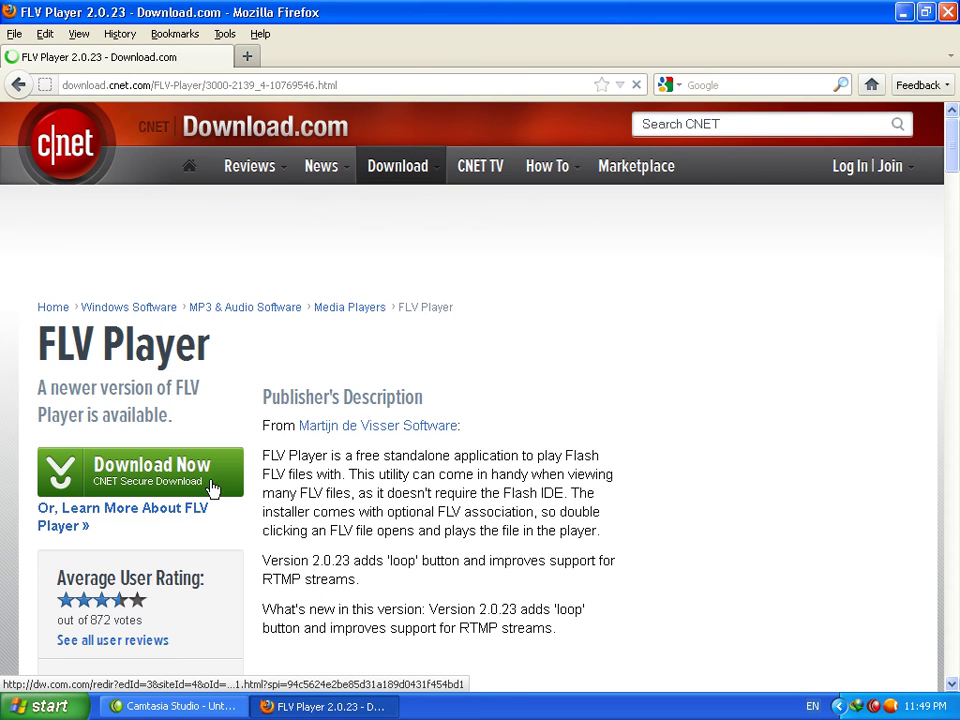
scroll(236, 480, down, 5)
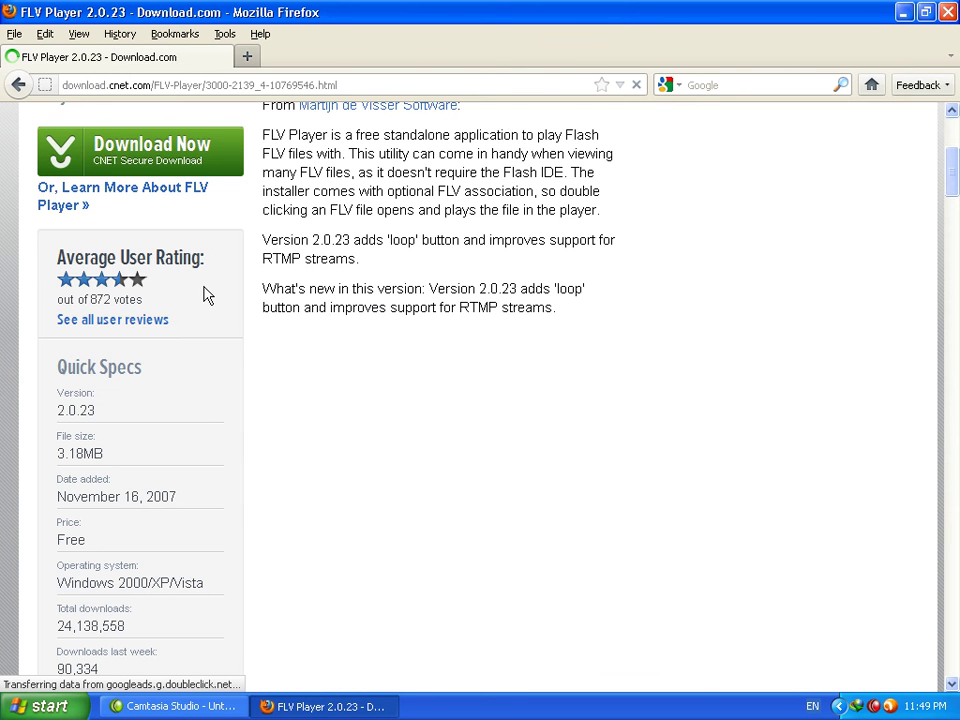
scroll(200, 300, up, 2)
mouse_move(130, 274)
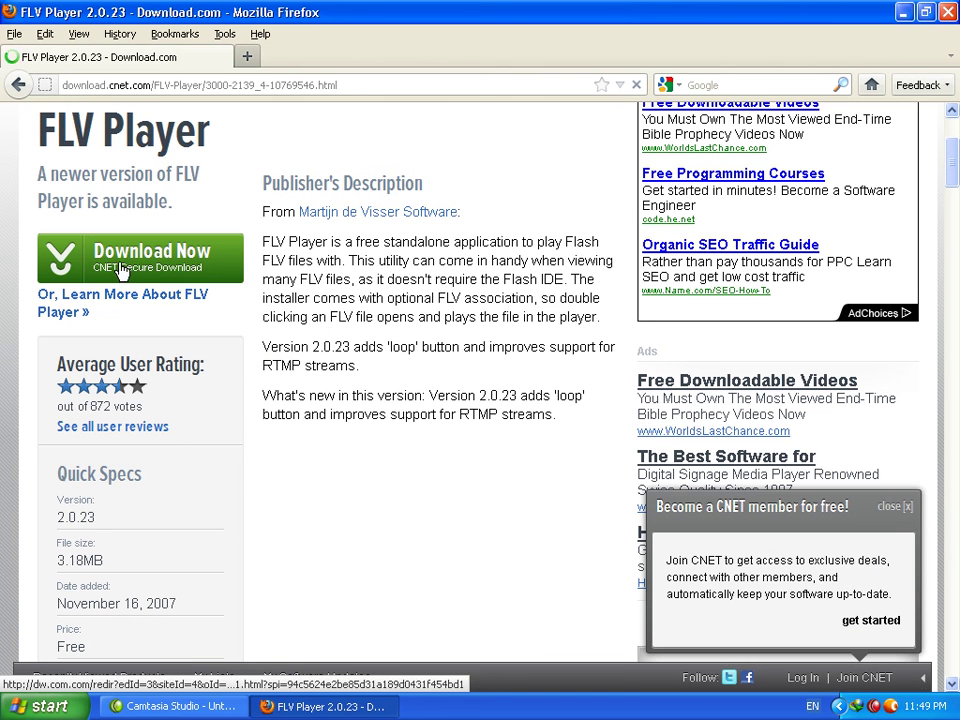
click(110, 268)
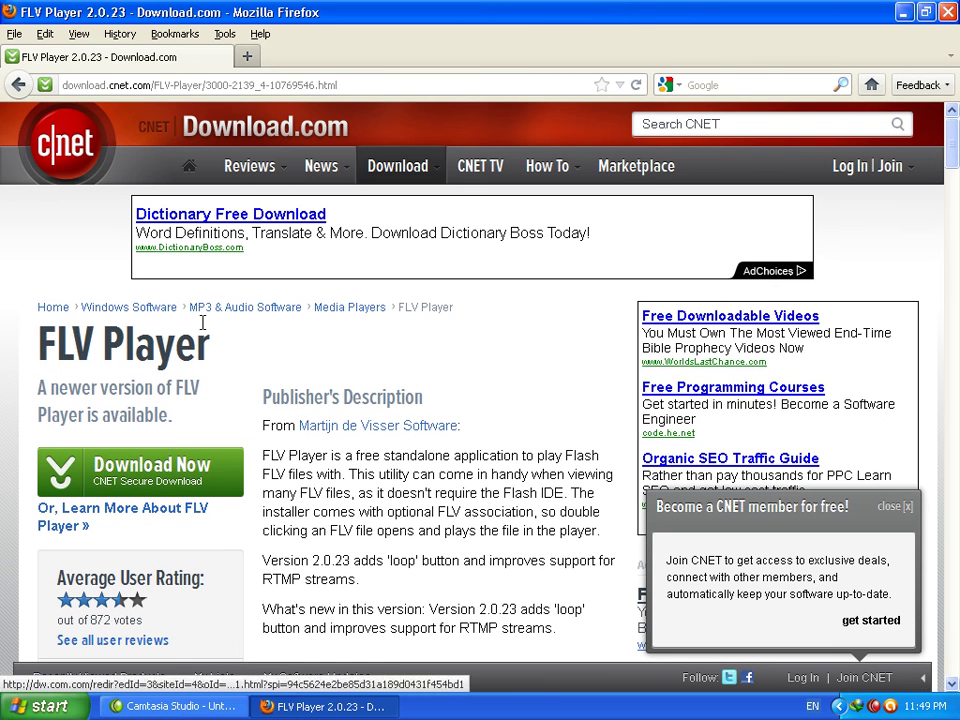
- Return to the search results, open Softonic's FLV Player page and look over its program information and review
click(15, 85)
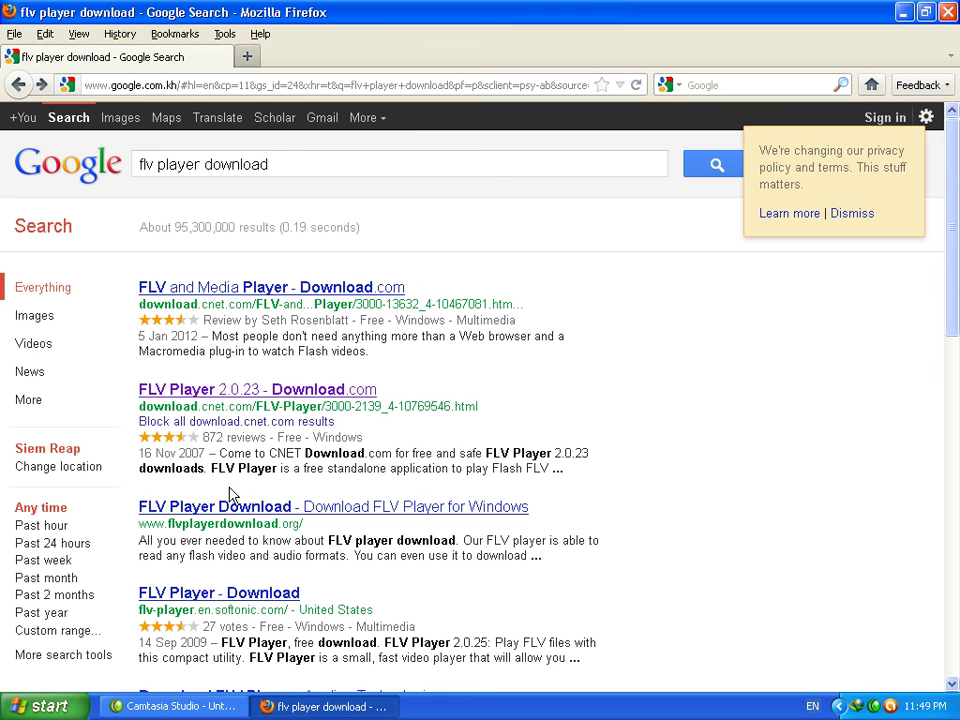
click(208, 600)
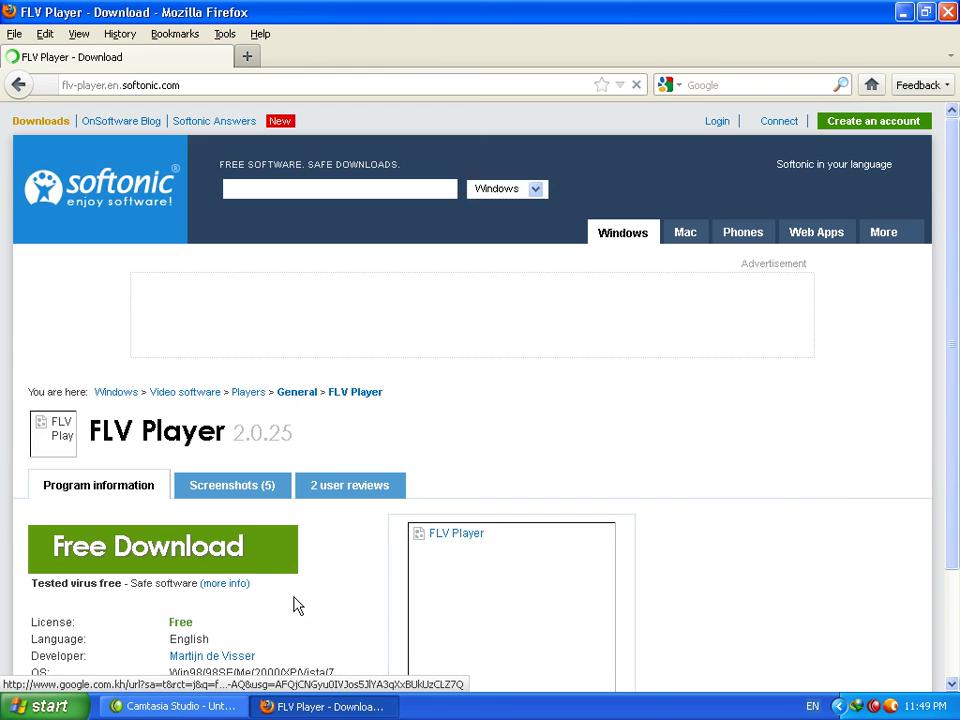
scroll(222, 548, down, 2)
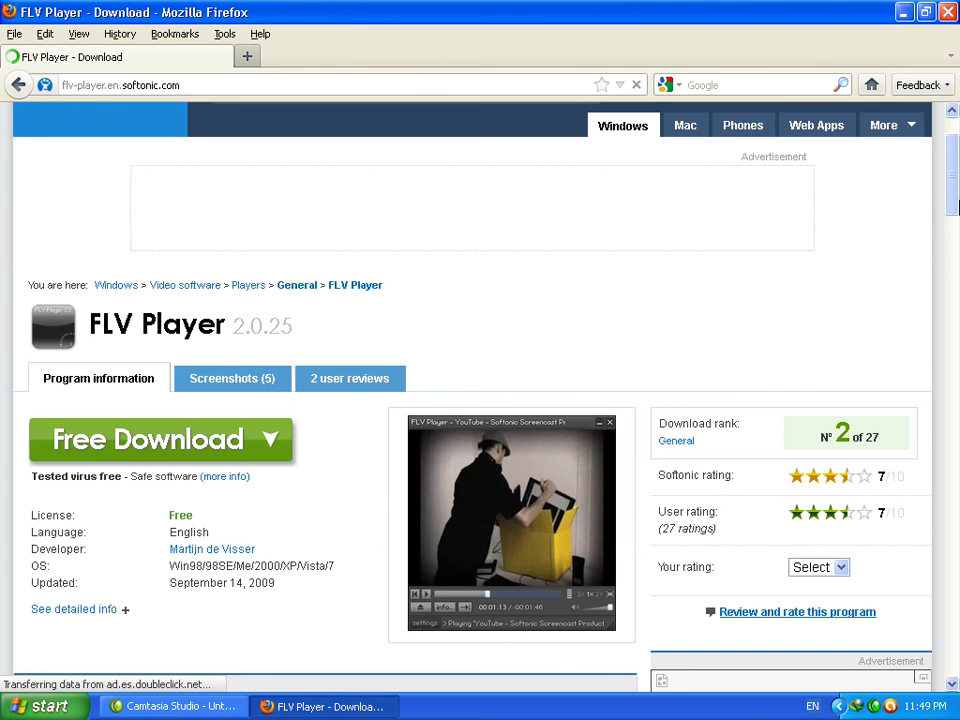
click(954, 205)
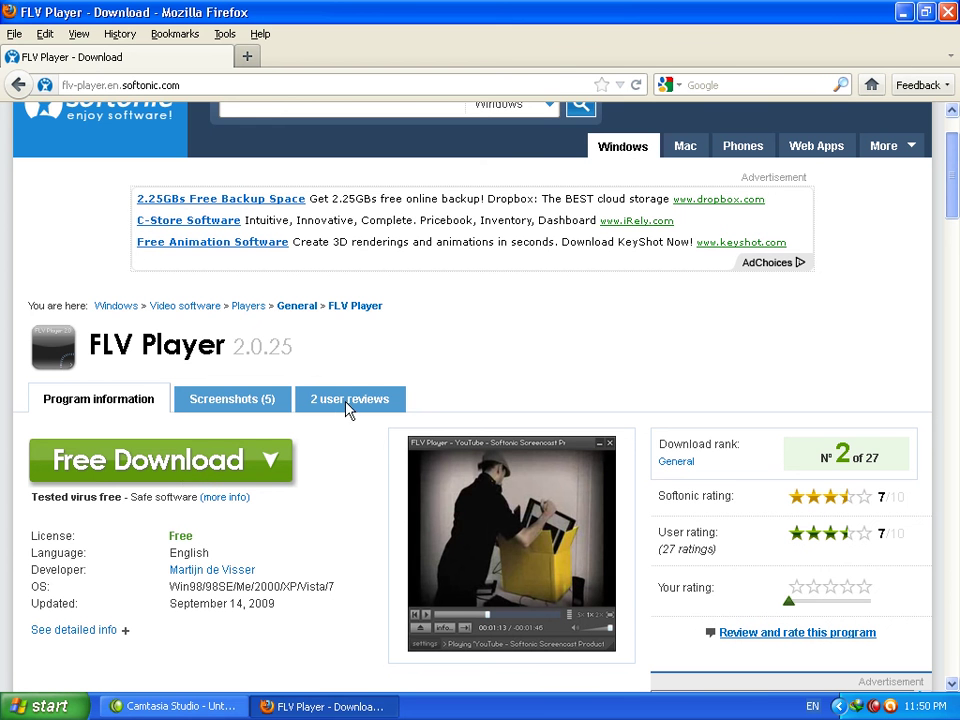
scroll(199, 469, down, 10)
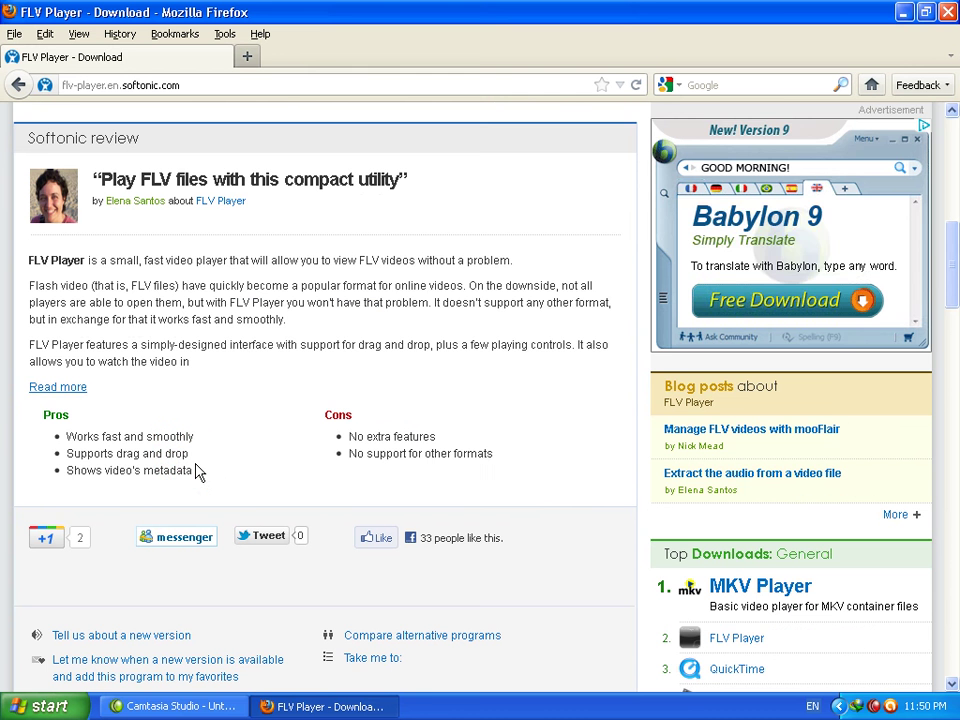
scroll(338, 430, up, 8)
scroll(338, 430, up, 4)
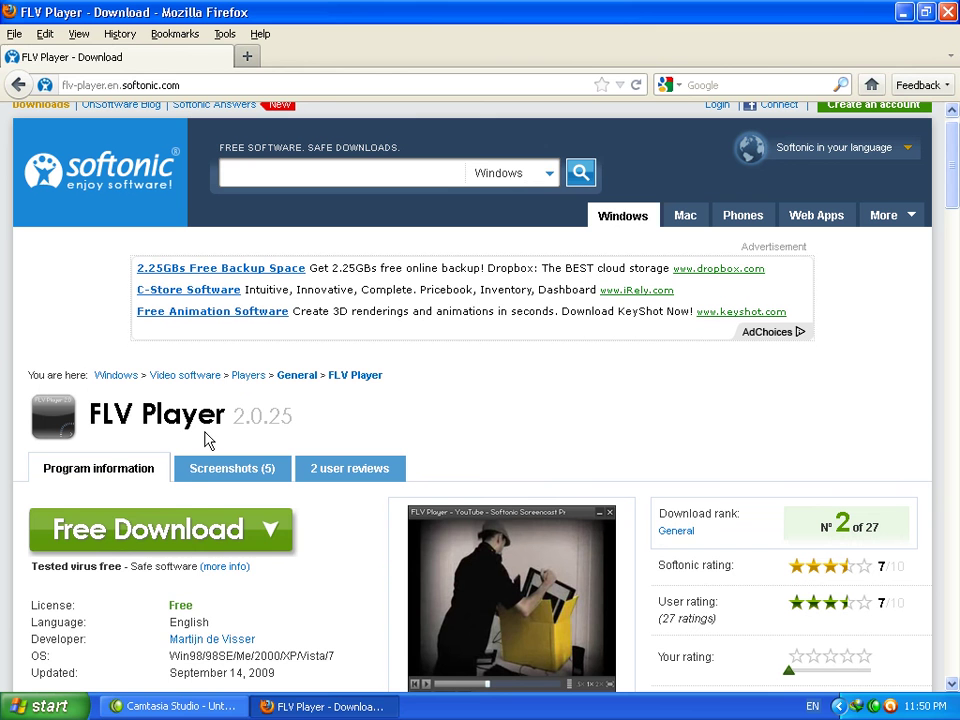
- Download FLV Player 2.0.25 from its Softonic page by saving SoftonicDownloader_for_flv-player.exe
click(207, 540)
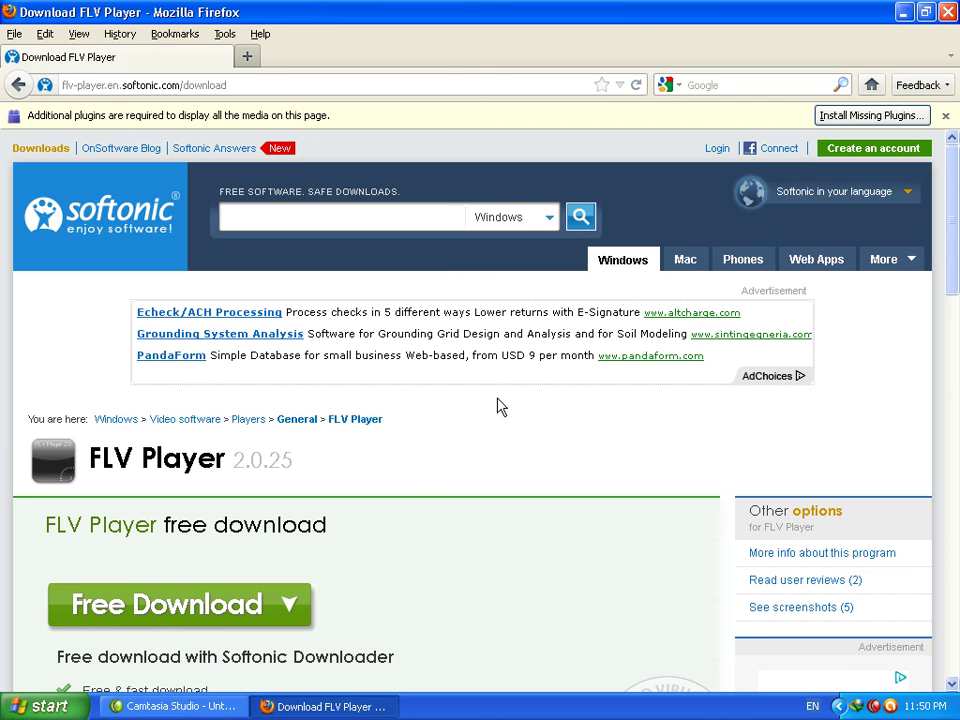
scroll(492, 432, down, 5)
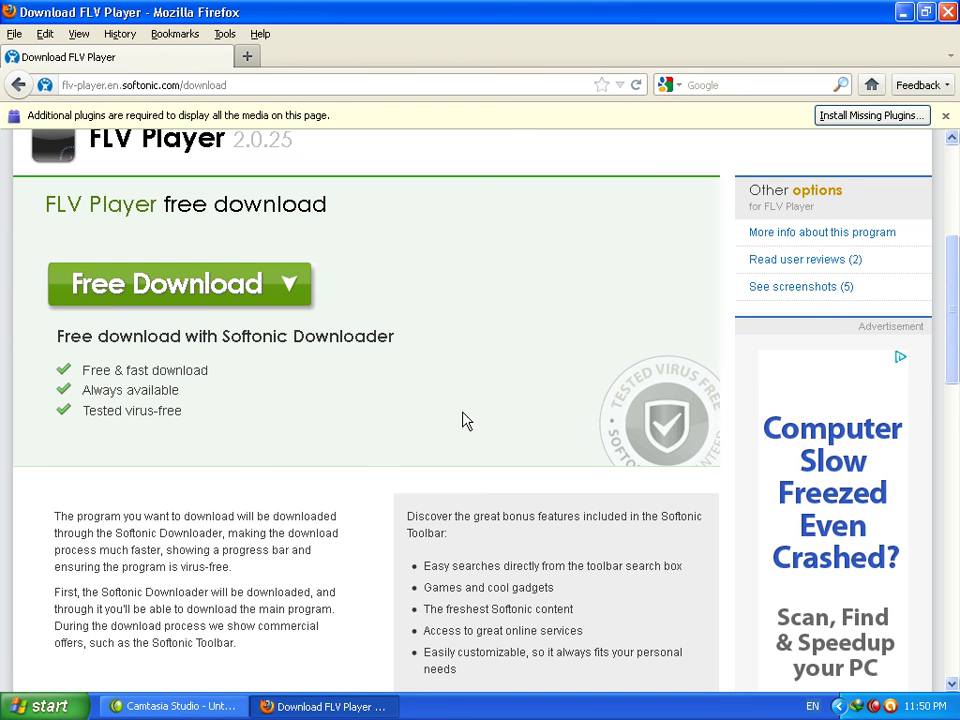
click(231, 293)
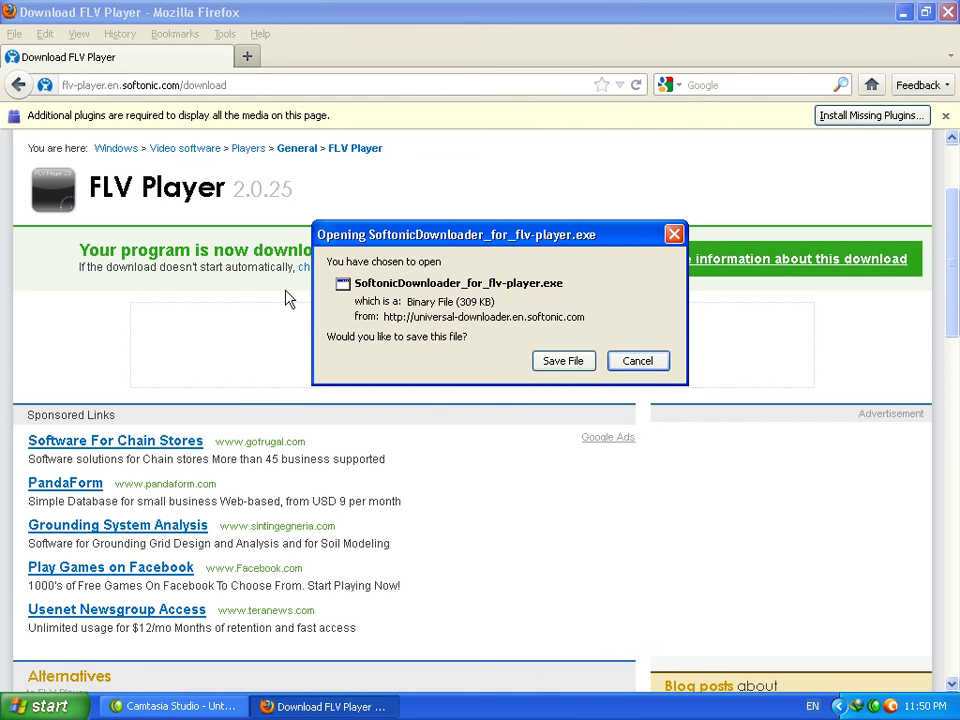
drag(549, 242, 485, 242)
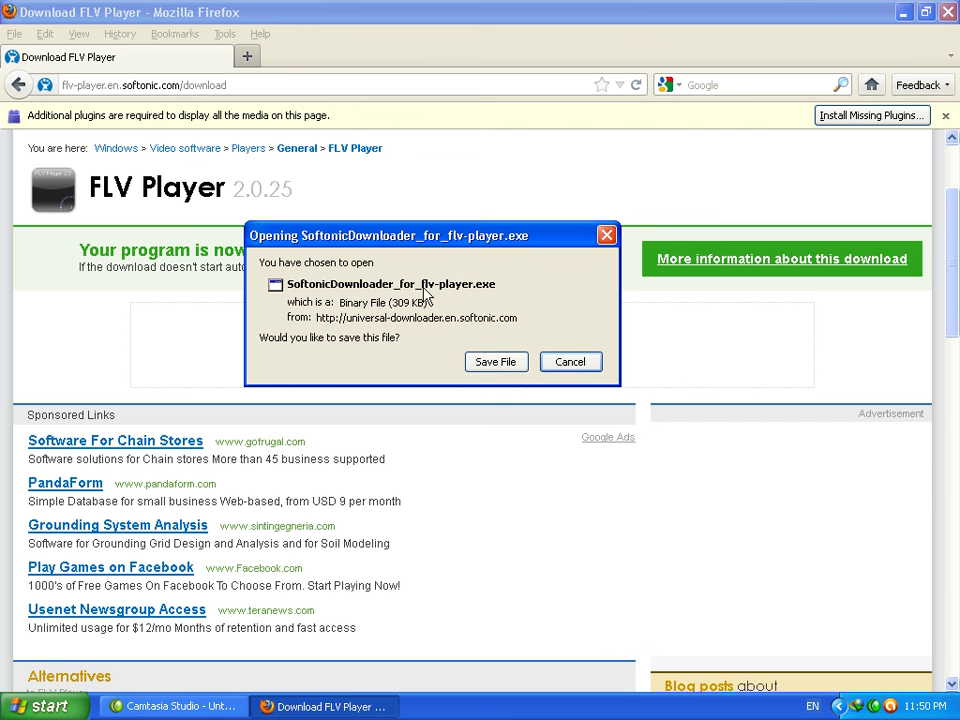
click(496, 362)
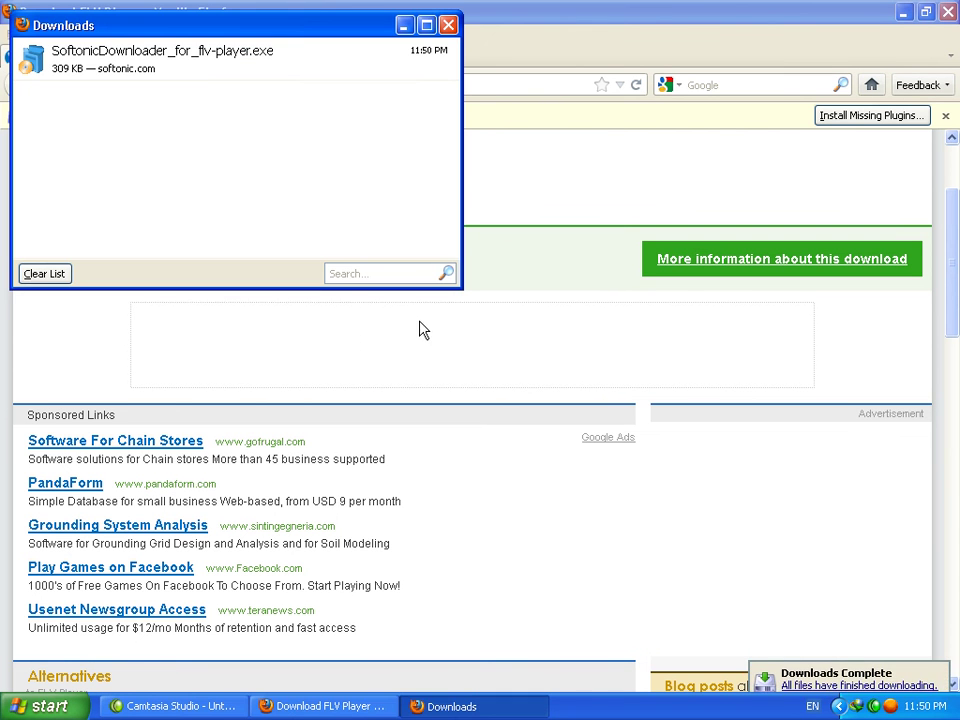
- Open SoftonicDownloader_for_flv-player.exe from the list of finished downloads
click(205, 72)
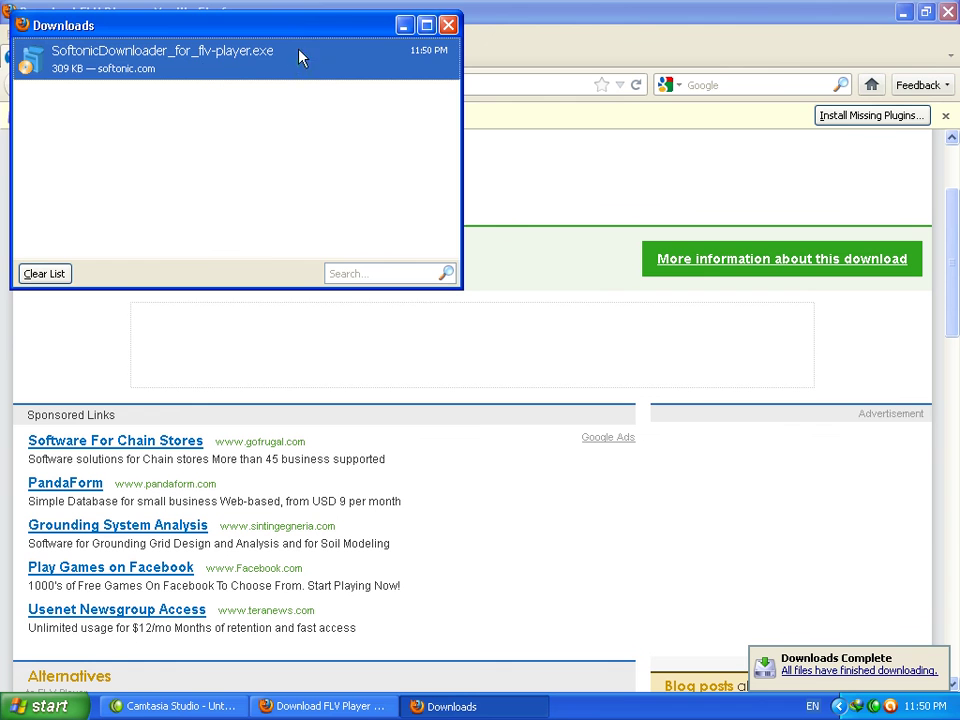
drag(267, 34, 503, 150)
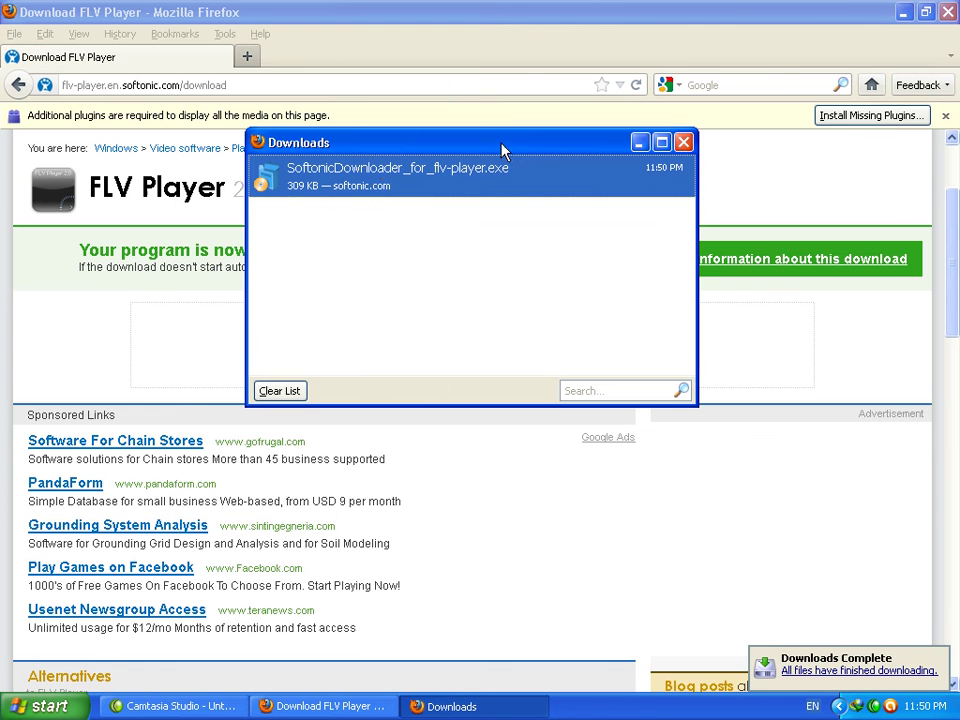
right_click(394, 184)
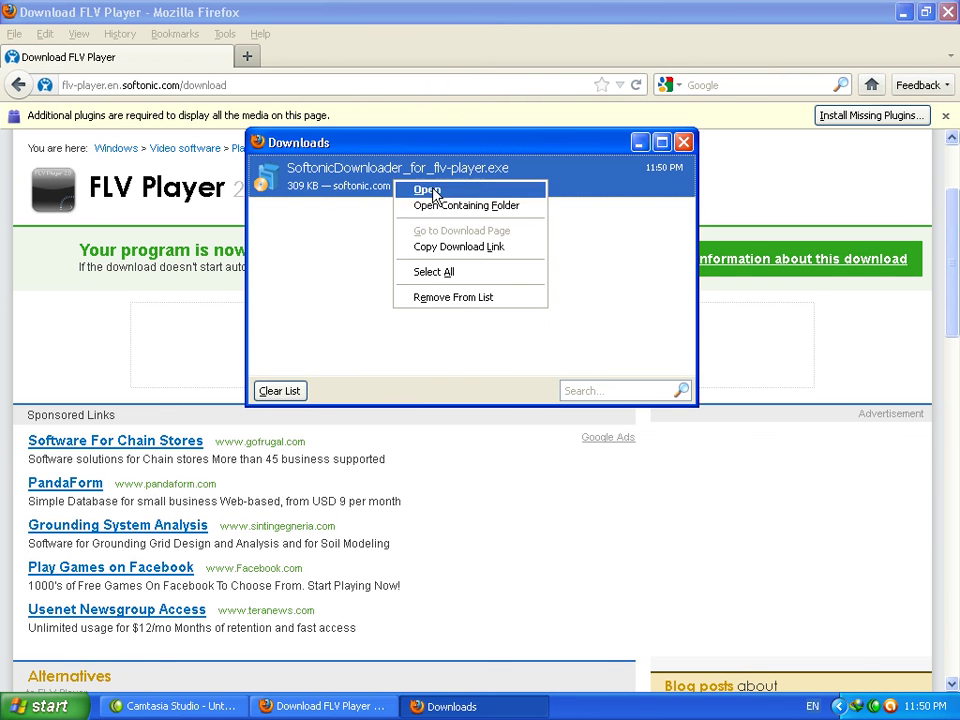
right_click(353, 180)
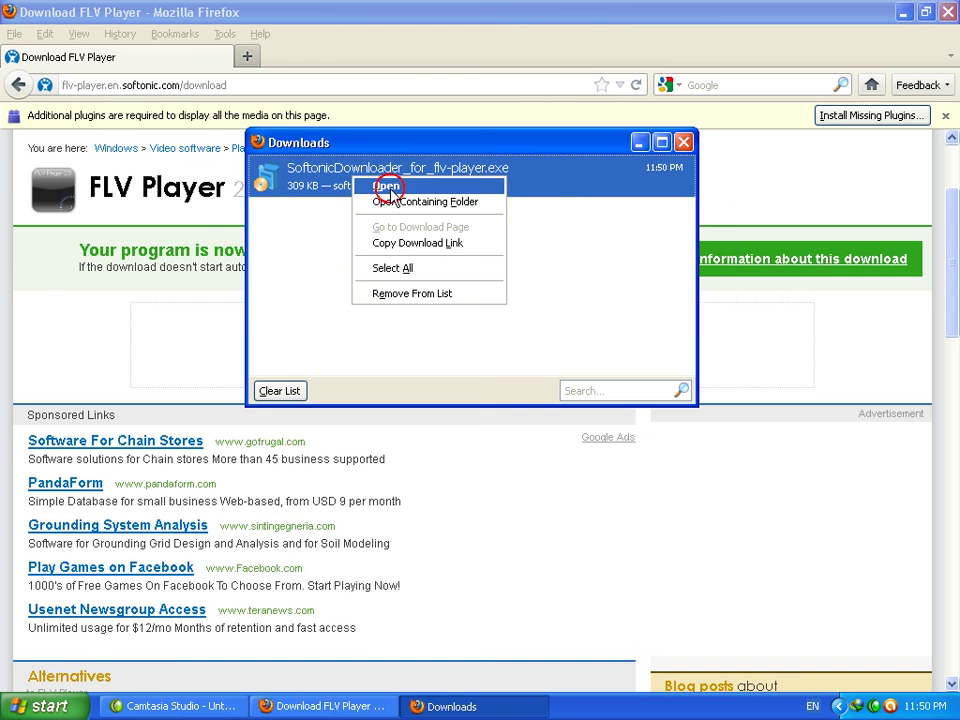
click(387, 187)
click(434, 311)
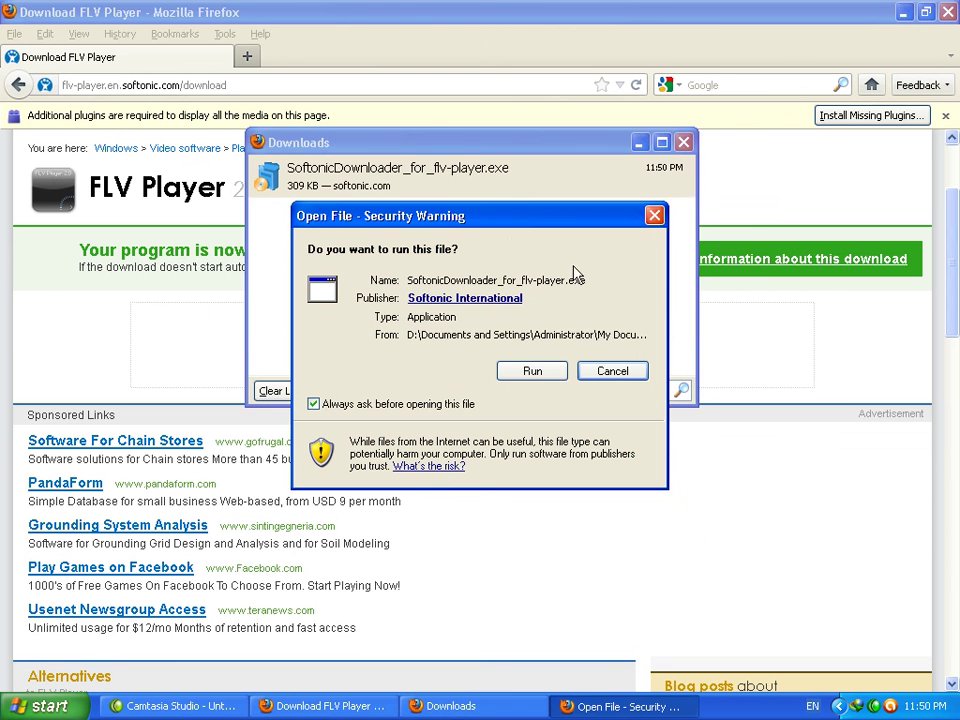
- Close the download list and Firefox, and allow SoftonicDownloader_for_flv-player.exe to run
click(683, 142)
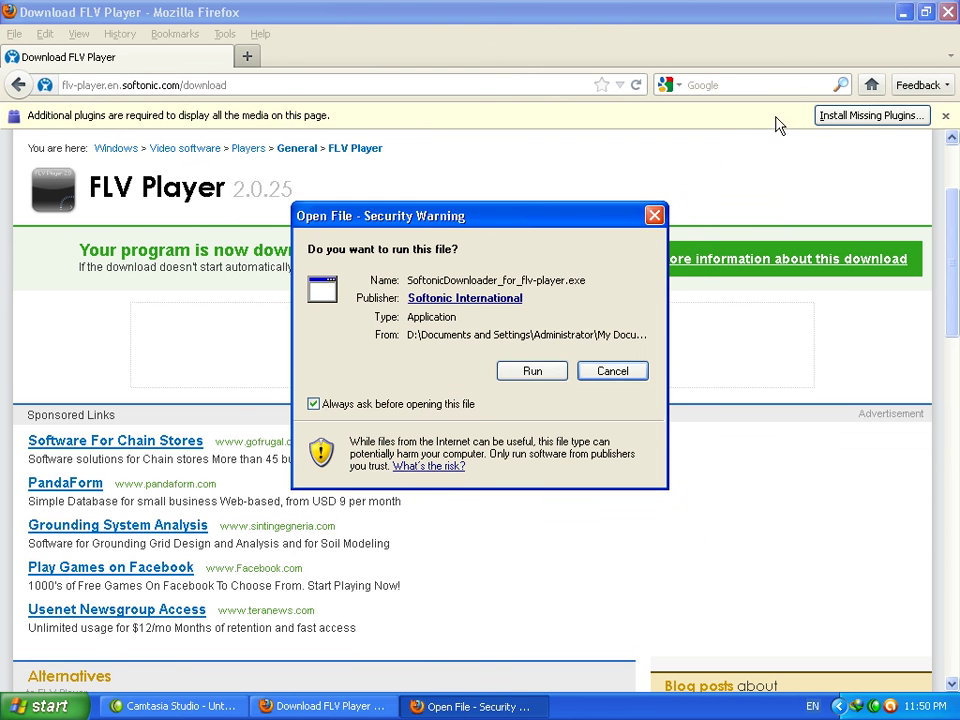
click(947, 12)
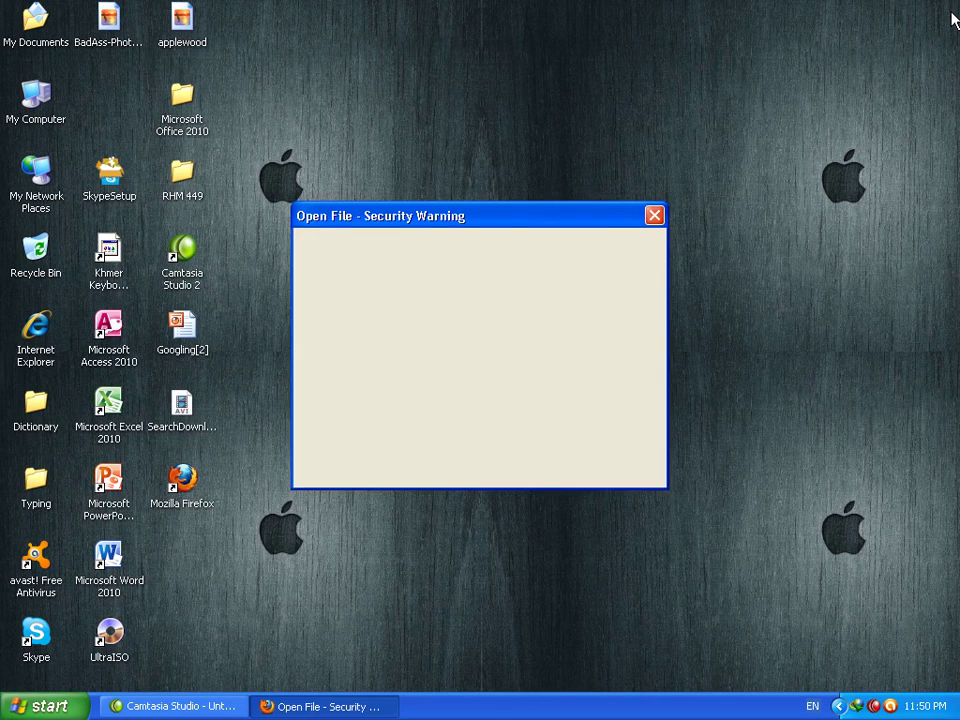
drag(477, 224, 619, 237)
right_click(407, 37)
click(521, 101)
right_click(542, 92)
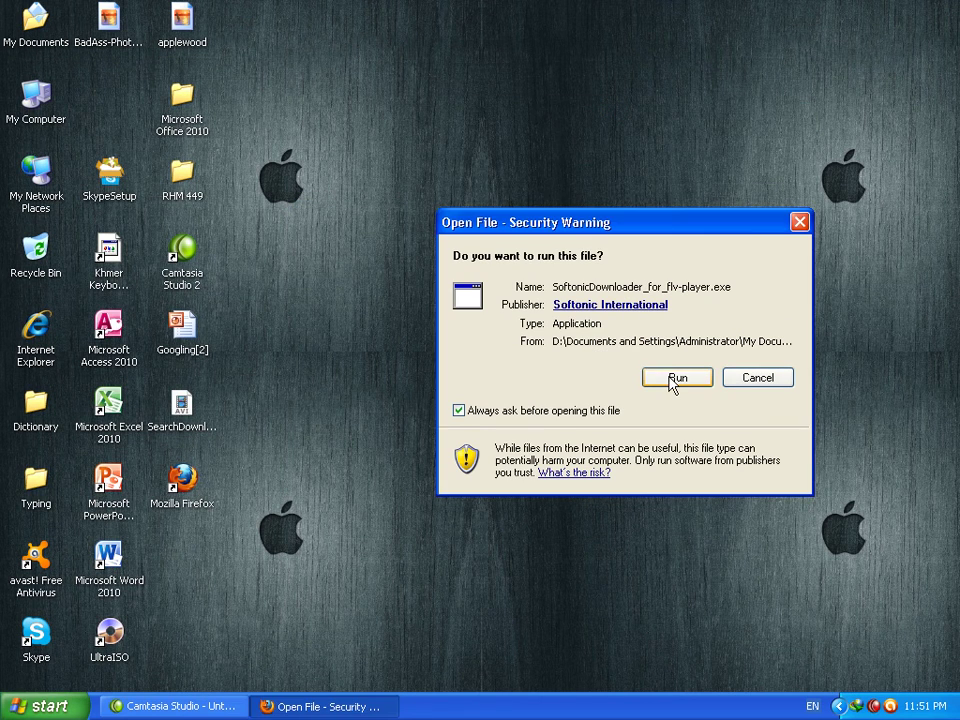
right_click(516, 97)
click(562, 124)
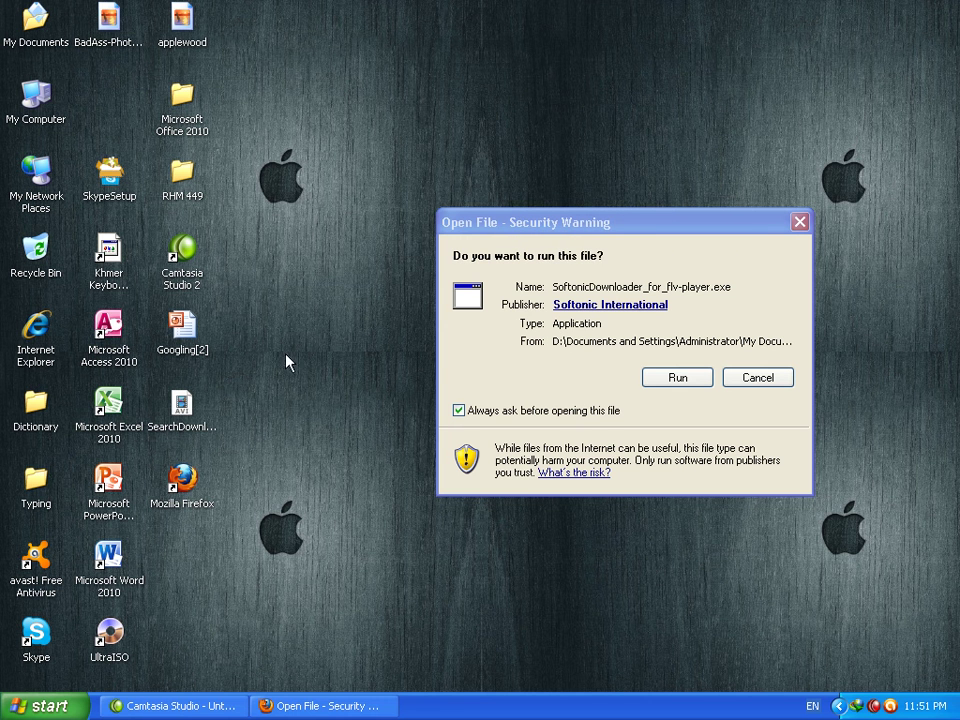
click(678, 380)
right_click(482, 246)
click(527, 271)
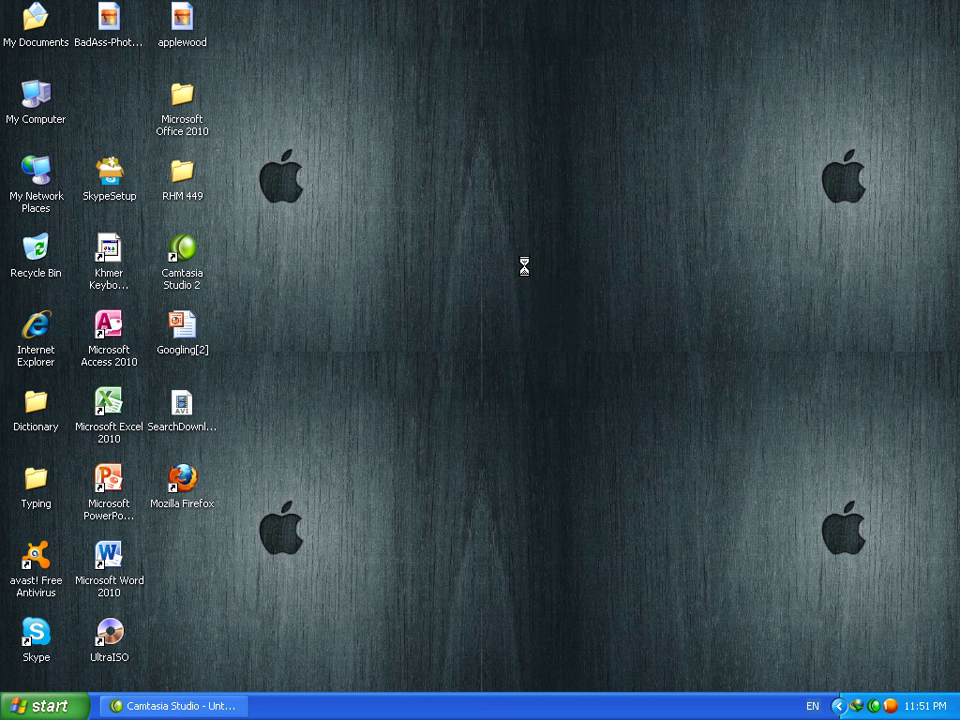
right_click(500, 163)
click(545, 176)
click(545, 188)
right_click(464, 123)
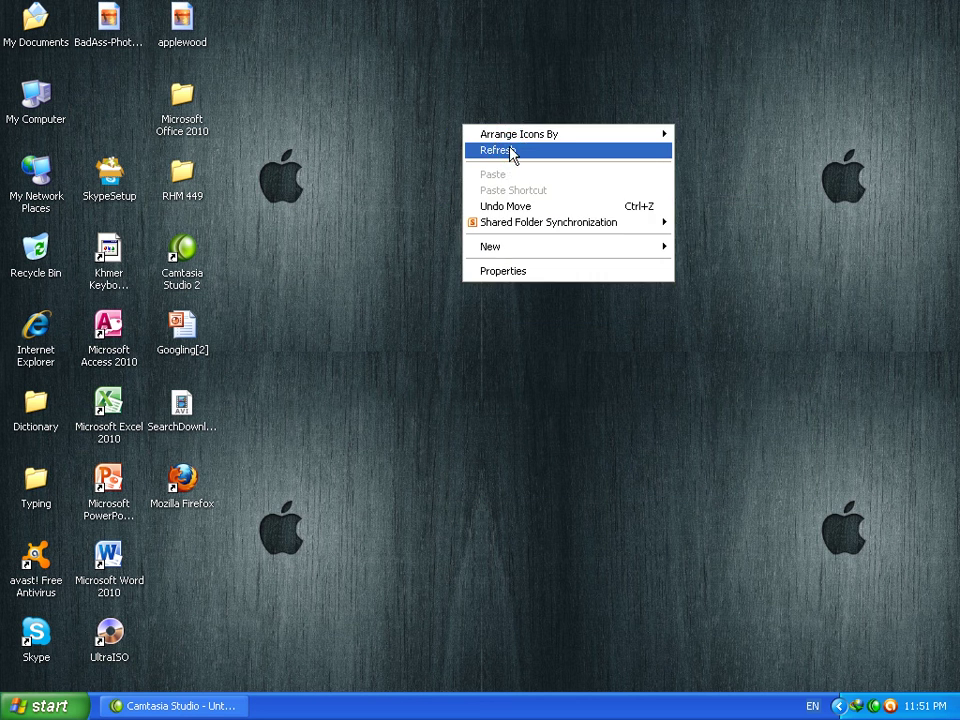
click(514, 152)
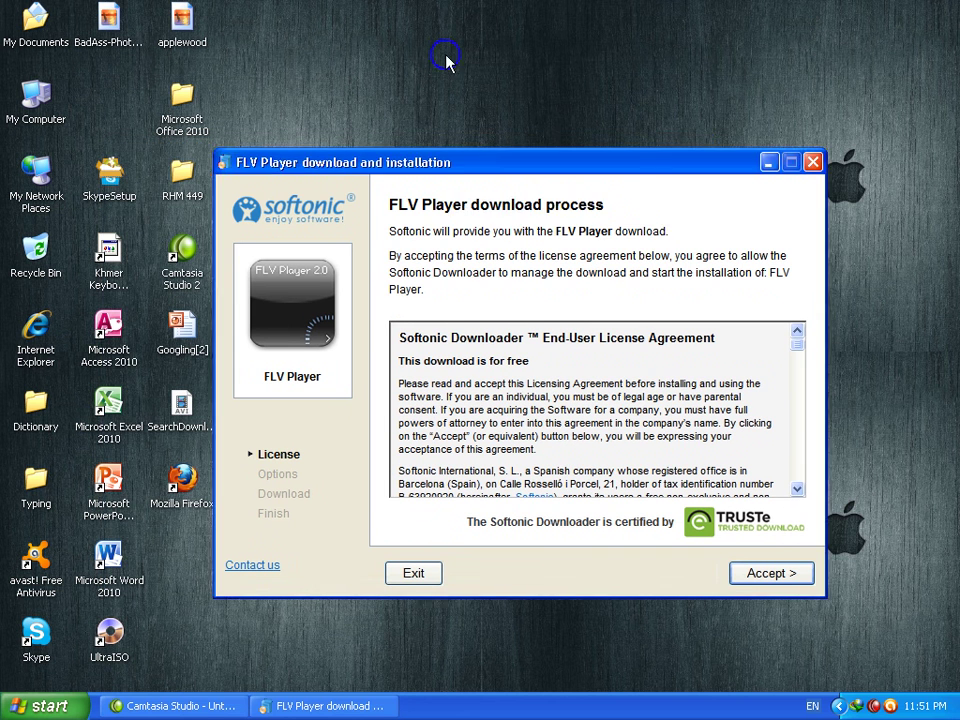
click(489, 86)
- Accept the Softonic Downloader license agreement and start the FLV Player download without adding HotSpot Shield
drag(483, 165, 508, 127)
right_click(453, 40)
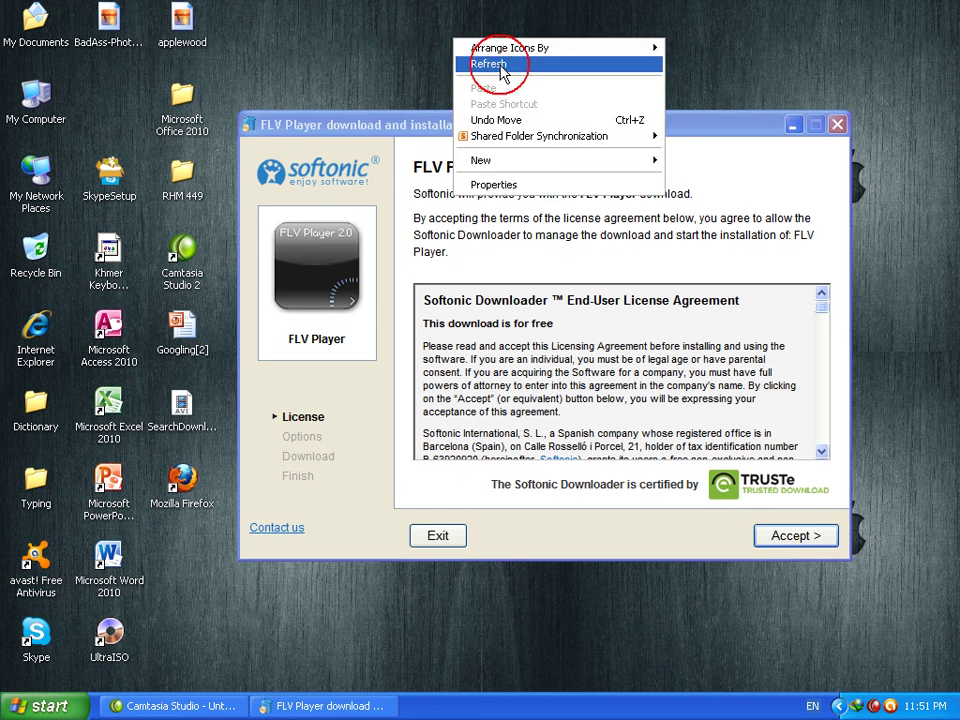
click(490, 64)
click(790, 538)
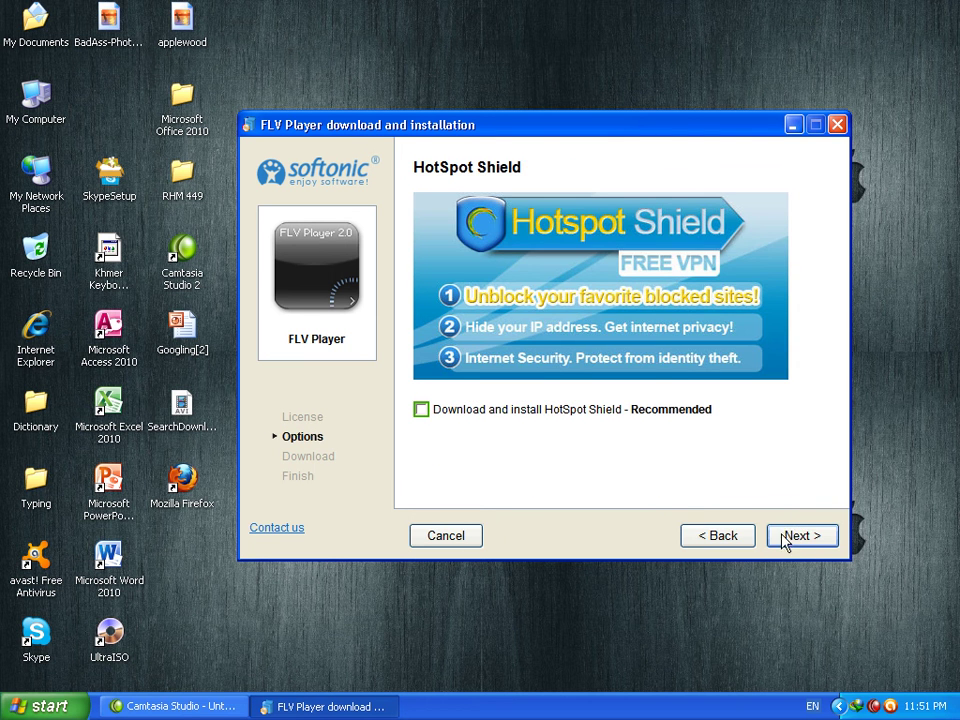
click(785, 540)
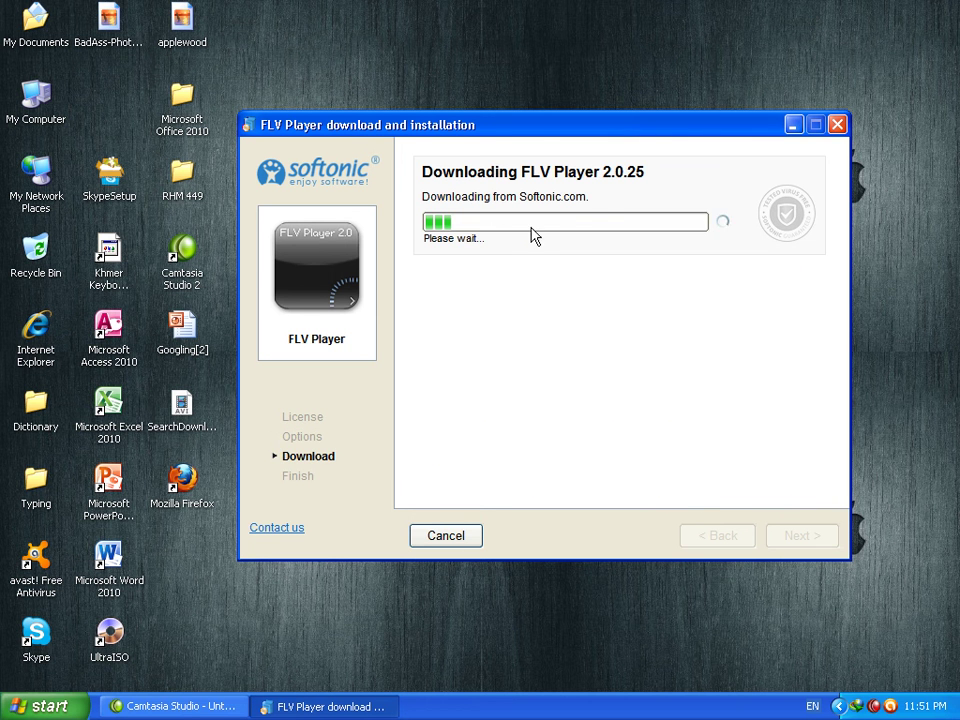
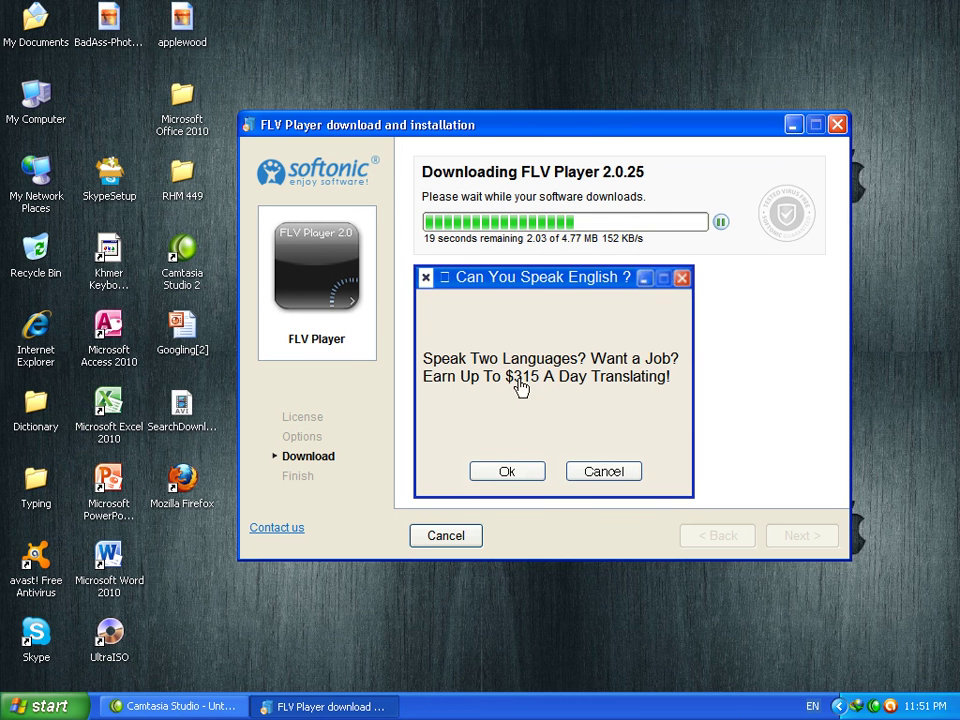
right_click(652, 27)
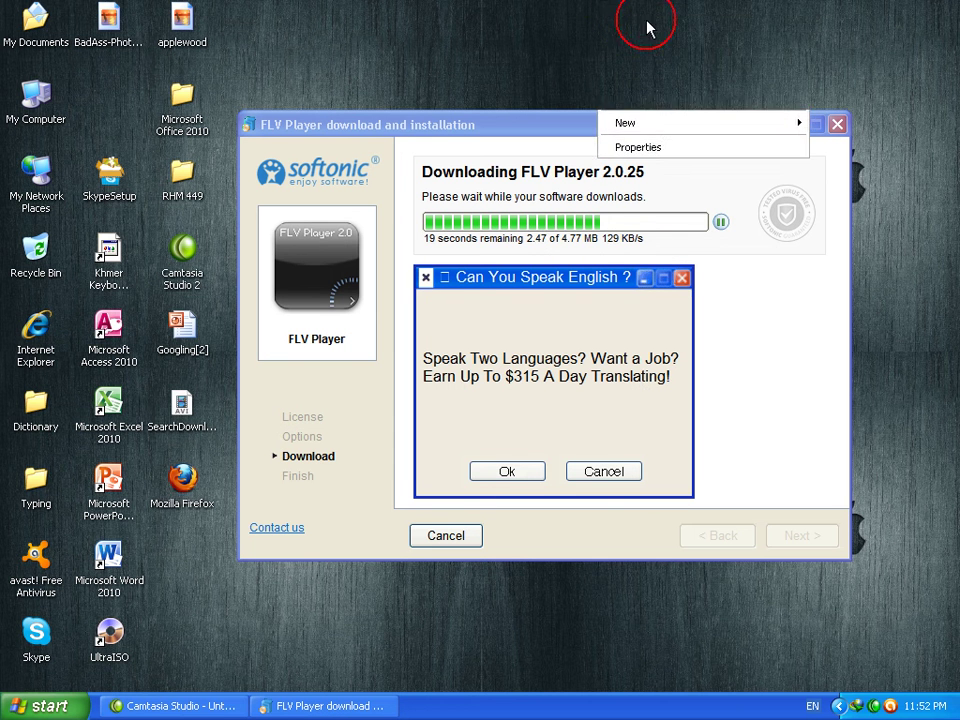
click(636, 26)
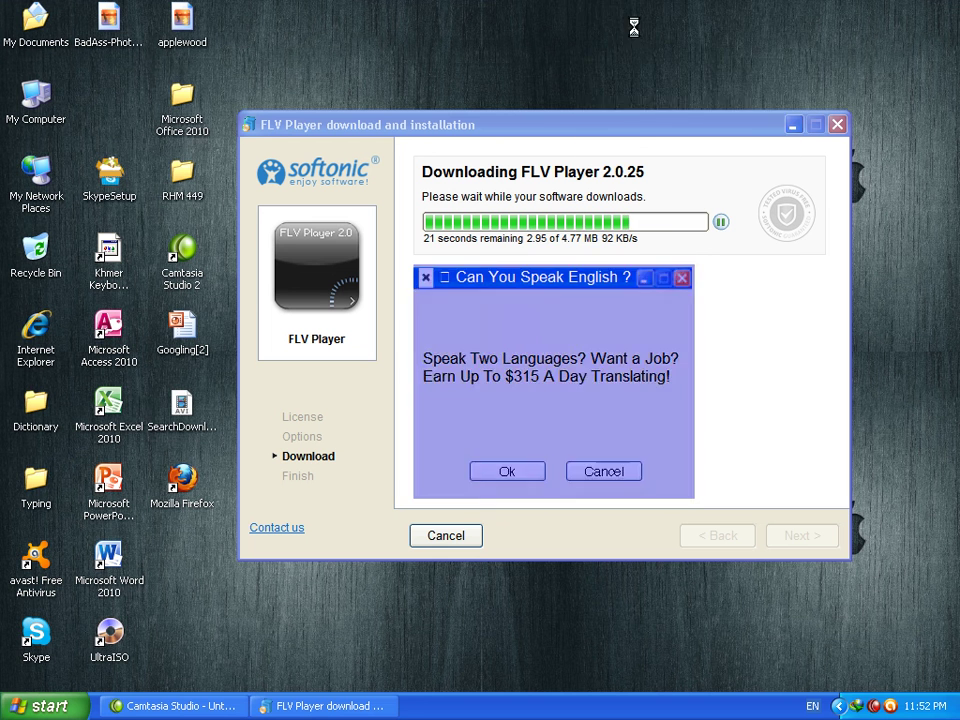
right_click(604, 12)
right_click(615, 17)
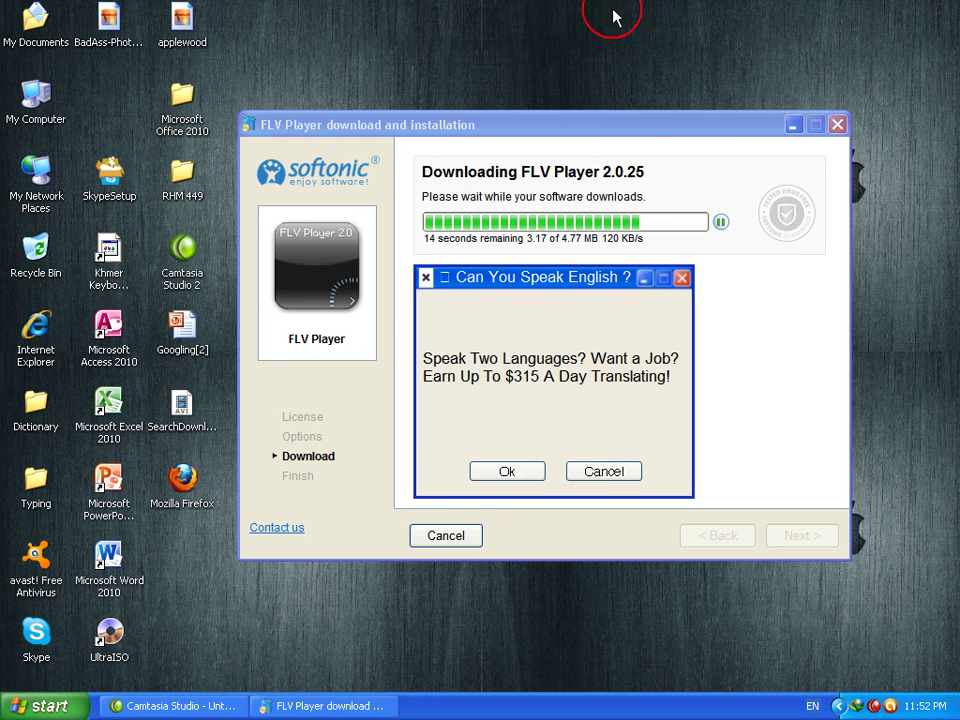
click(647, 30)
drag(575, 135, 595, 129)
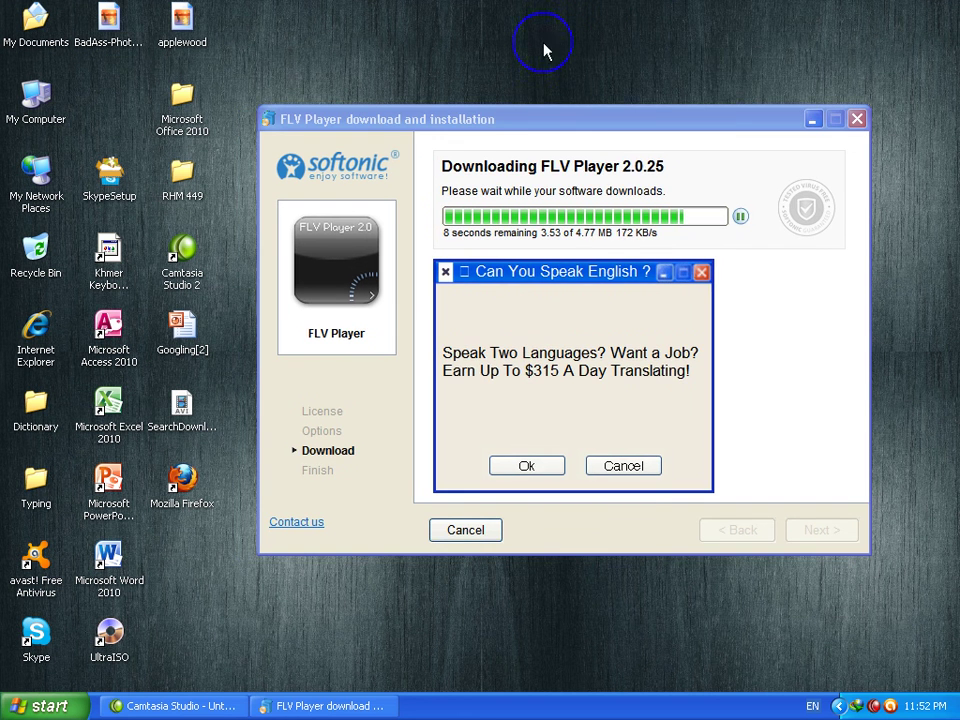
right_click(546, 47)
click(560, 62)
right_click(507, 6)
click(520, 22)
right_click(507, 4)
click(505, 10)
right_click(505, 10)
click(551, 32)
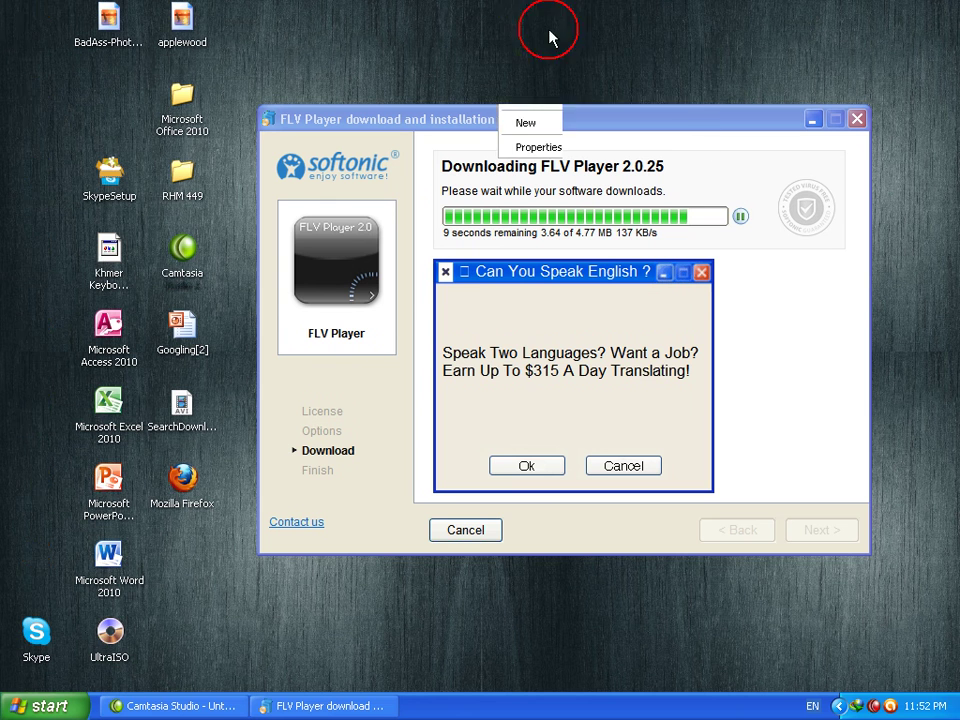
right_click(505, 8)
click(520, 26)
right_click(489, 9)
click(536, 28)
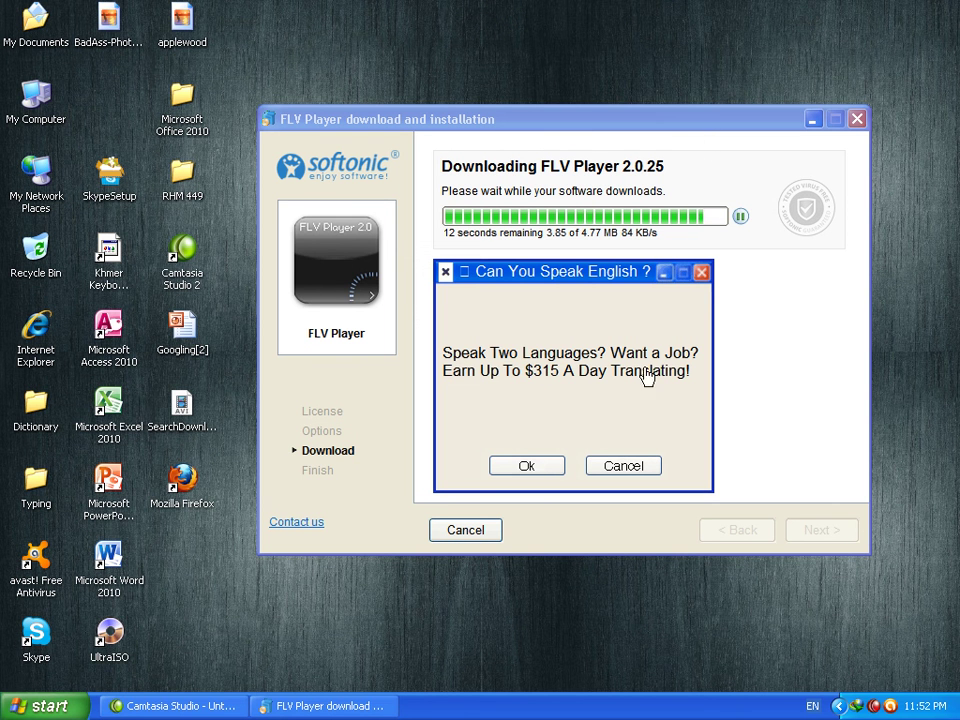
right_click(558, 3)
click(590, 26)
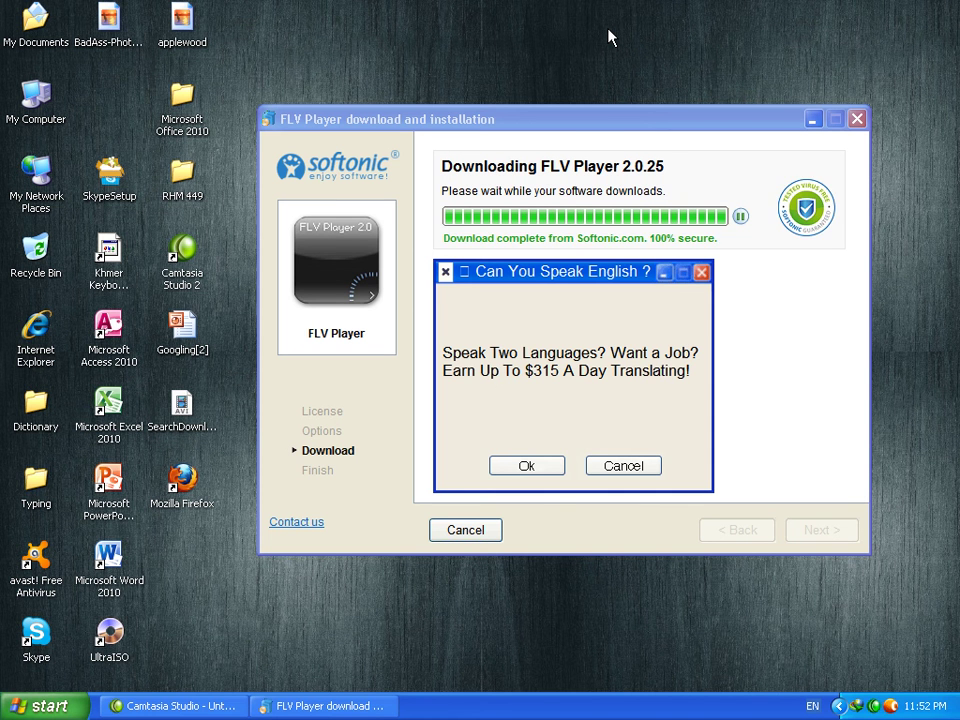
right_click(552, 4)
click(603, 27)
right_click(536, 8)
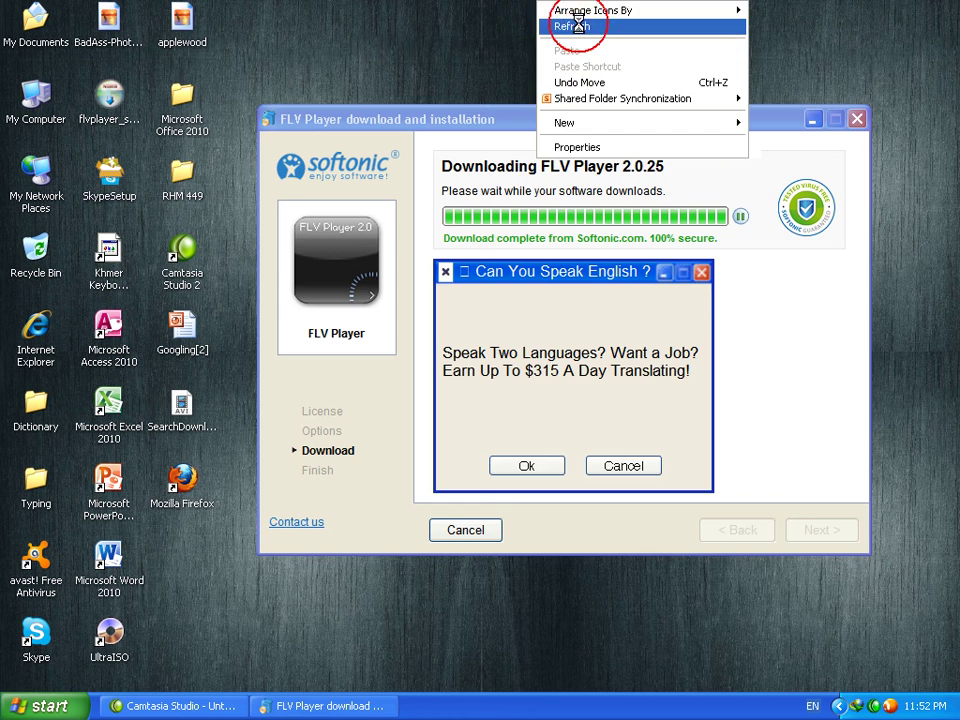
click(561, 26)
right_click(524, 9)
click(561, 27)
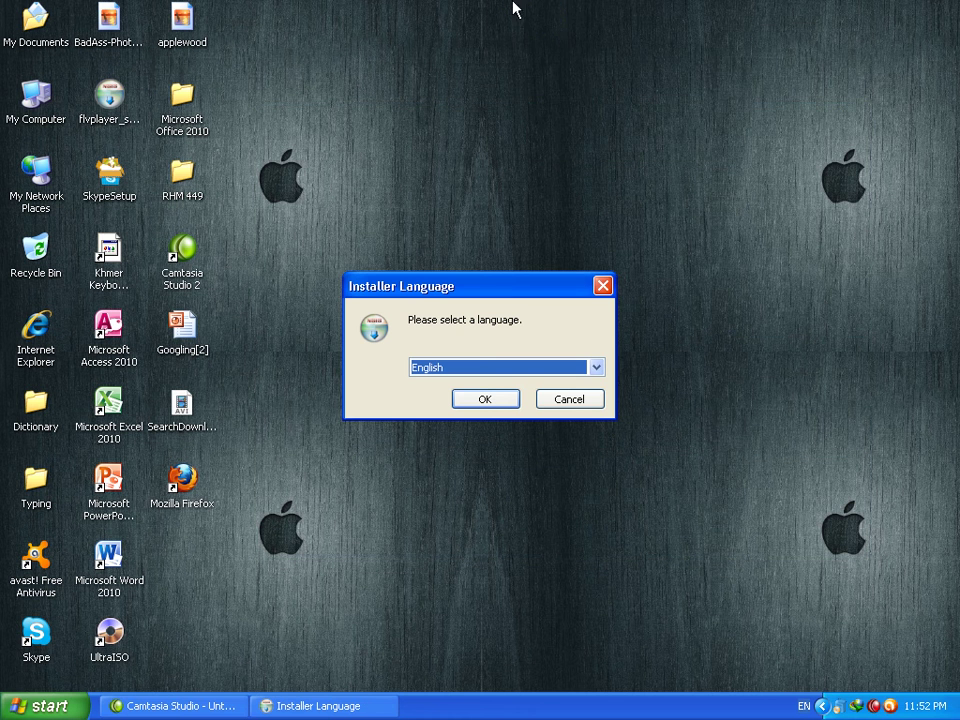
- Install FLV Player 2.0 (build 25) in English with the default components, and finish the setup with the player set to run
drag(478, 287, 499, 193)
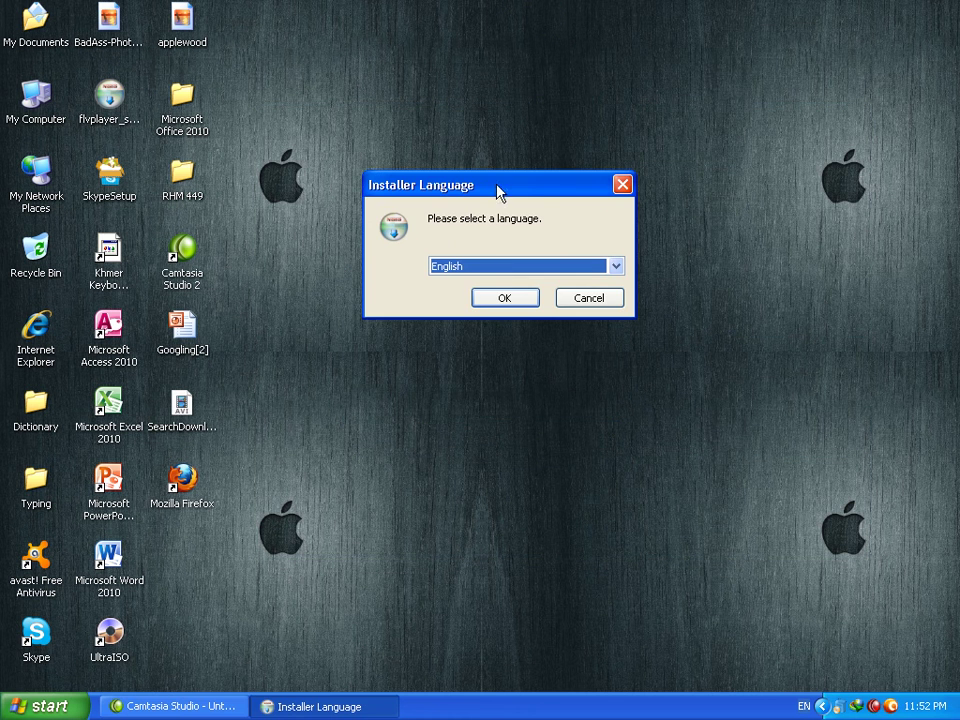
click(516, 299)
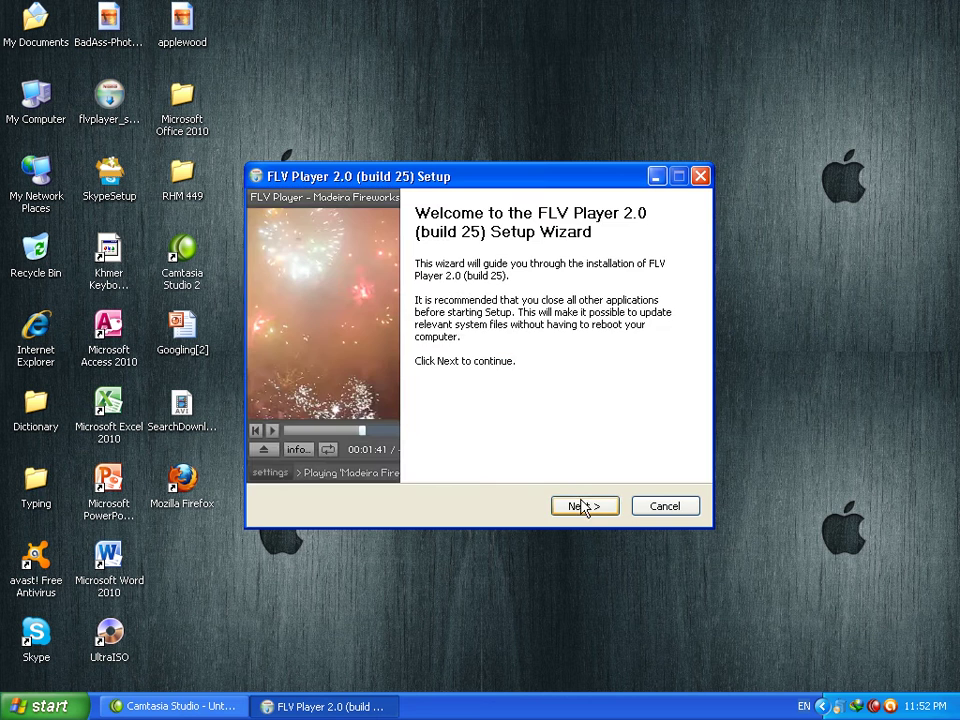
click(583, 507)
click(594, 514)
click(594, 514)
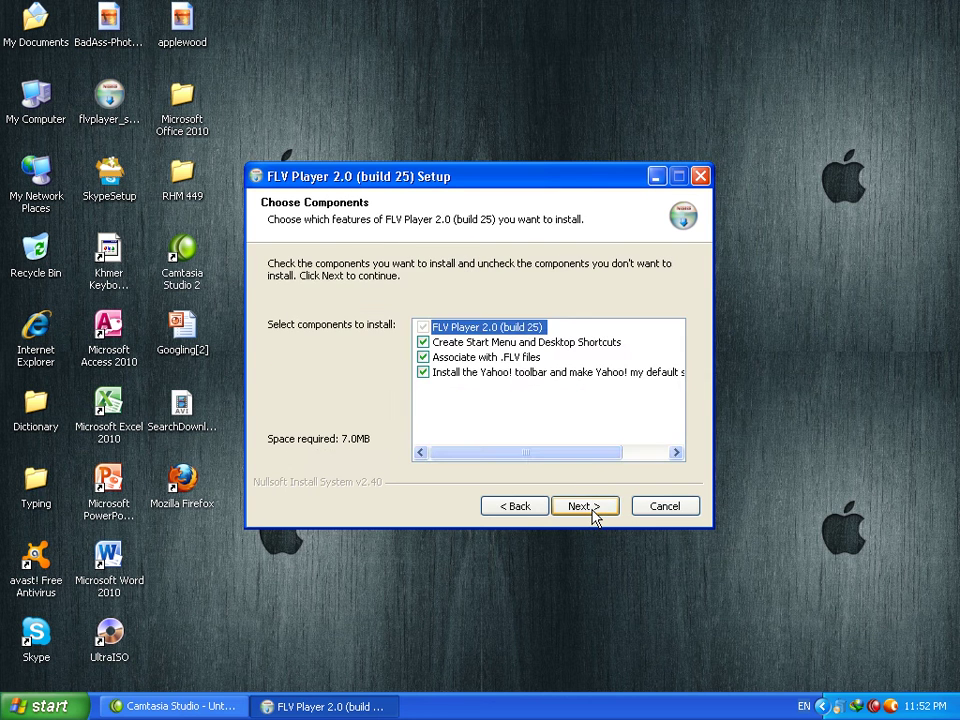
click(594, 514)
click(594, 514)
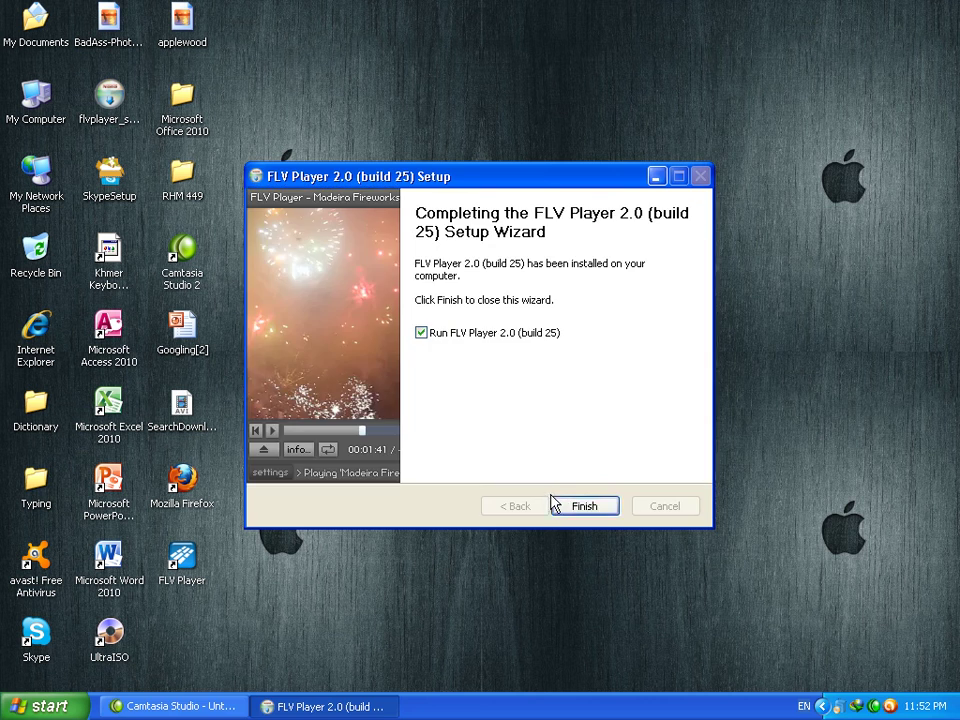
click(572, 509)
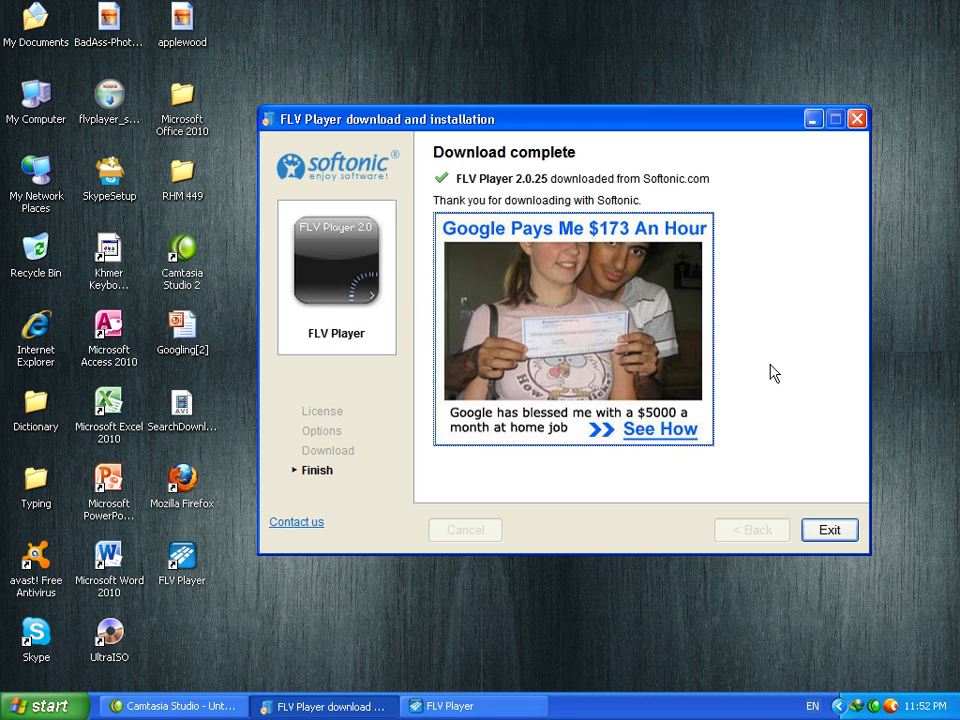
- Exit the finished Softonic Downloader, refresh the desktop and close the newly started FLV Player window
click(833, 534)
right_click(512, 306)
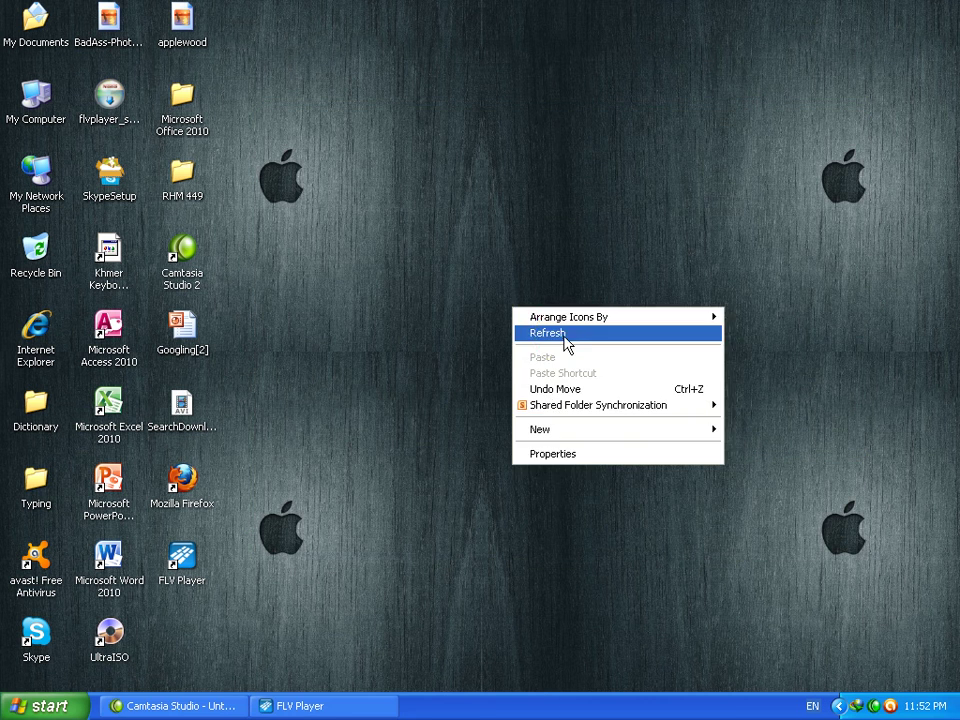
click(508, 281)
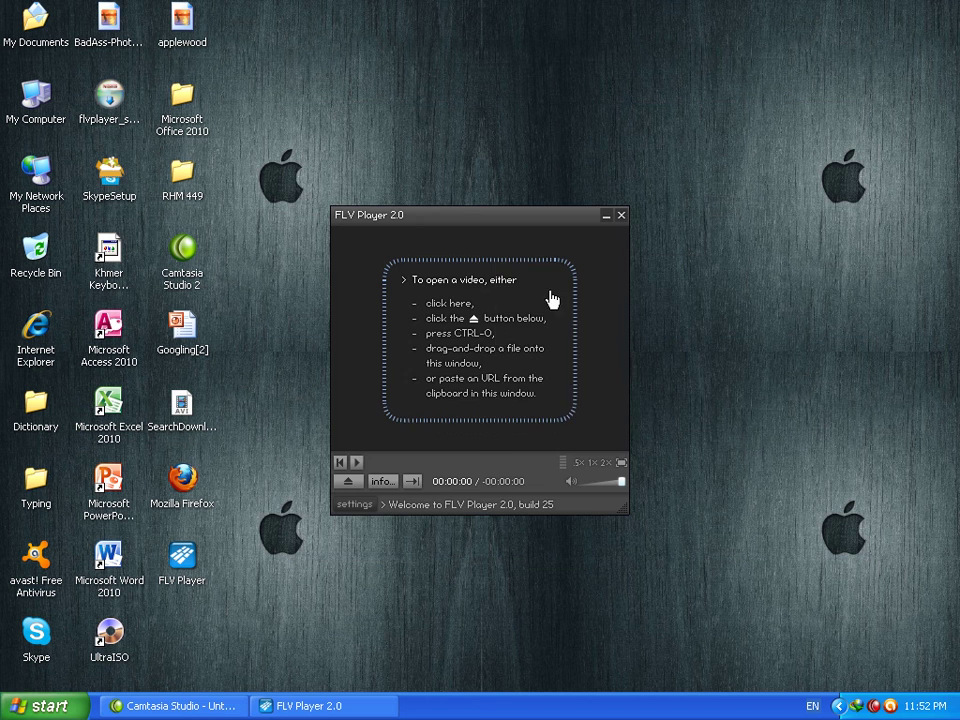
click(515, 420)
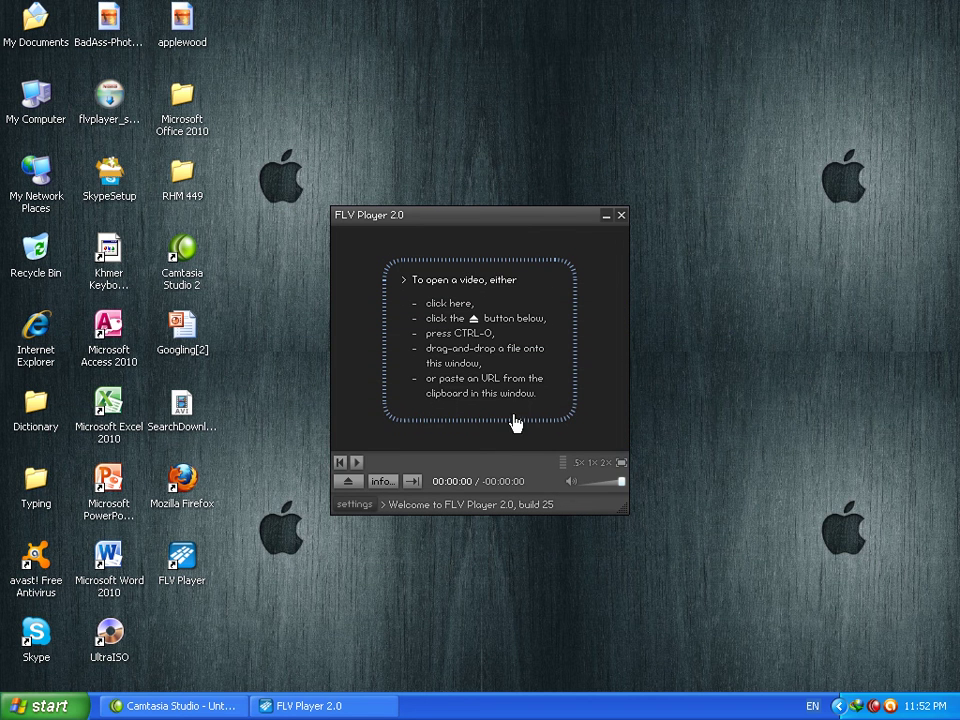
drag(516, 223, 586, 208)
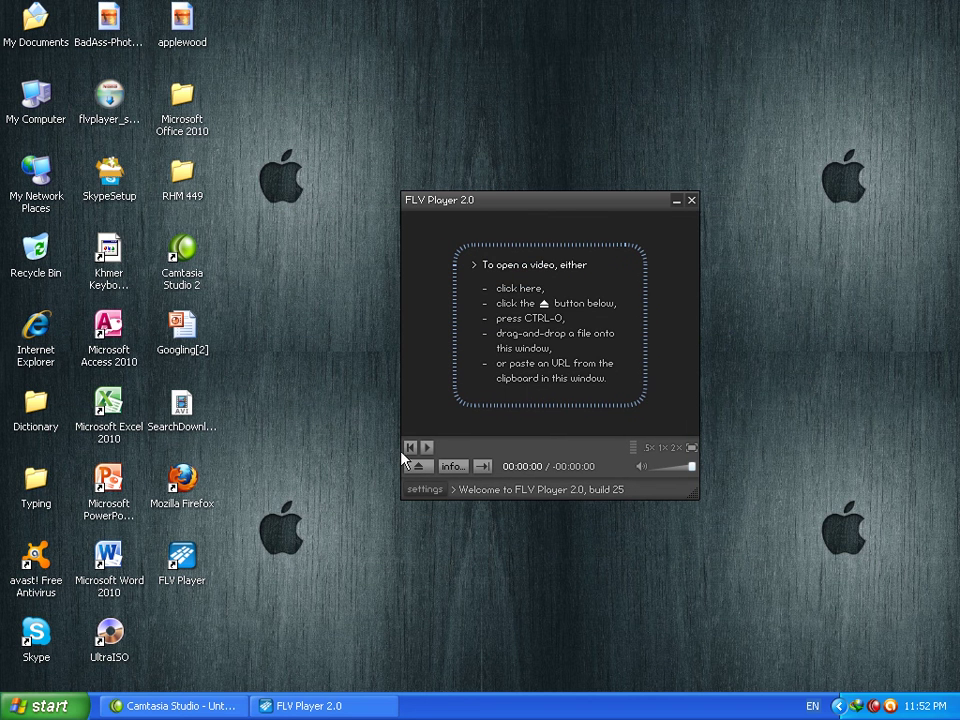
click(692, 202)
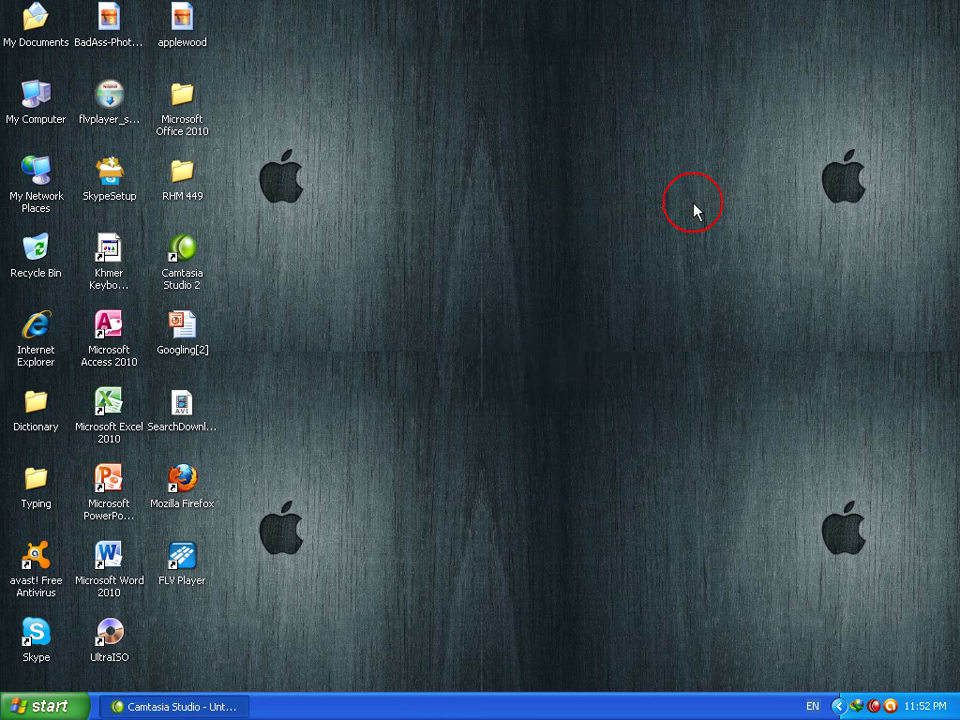
right_click(454, 210)
click(493, 236)
right_click(542, 270)
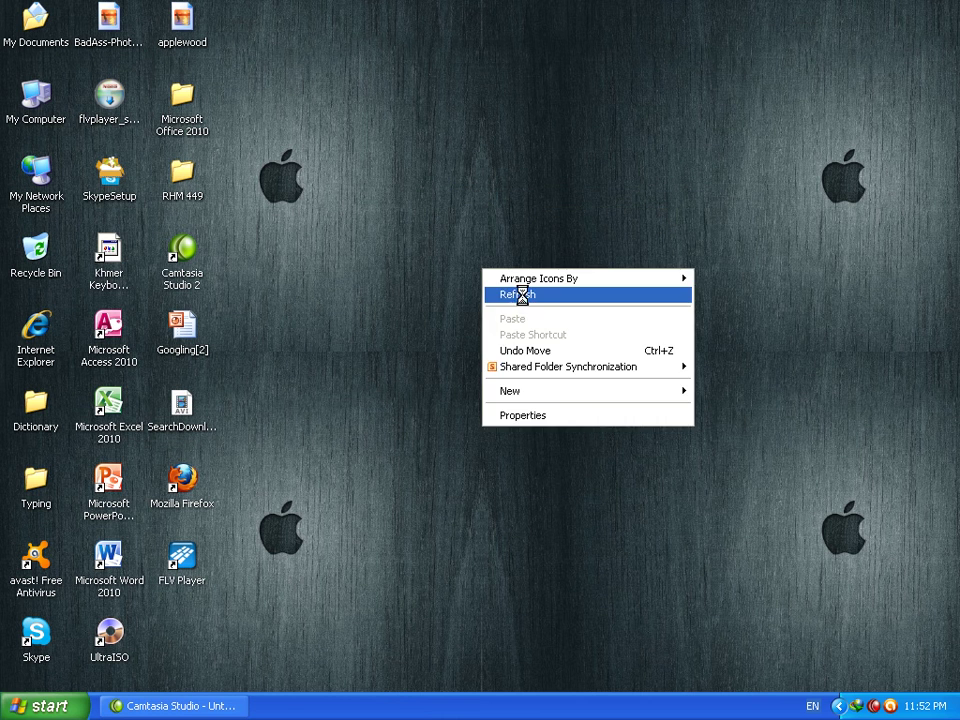
click(555, 296)
double_click(40, 118)
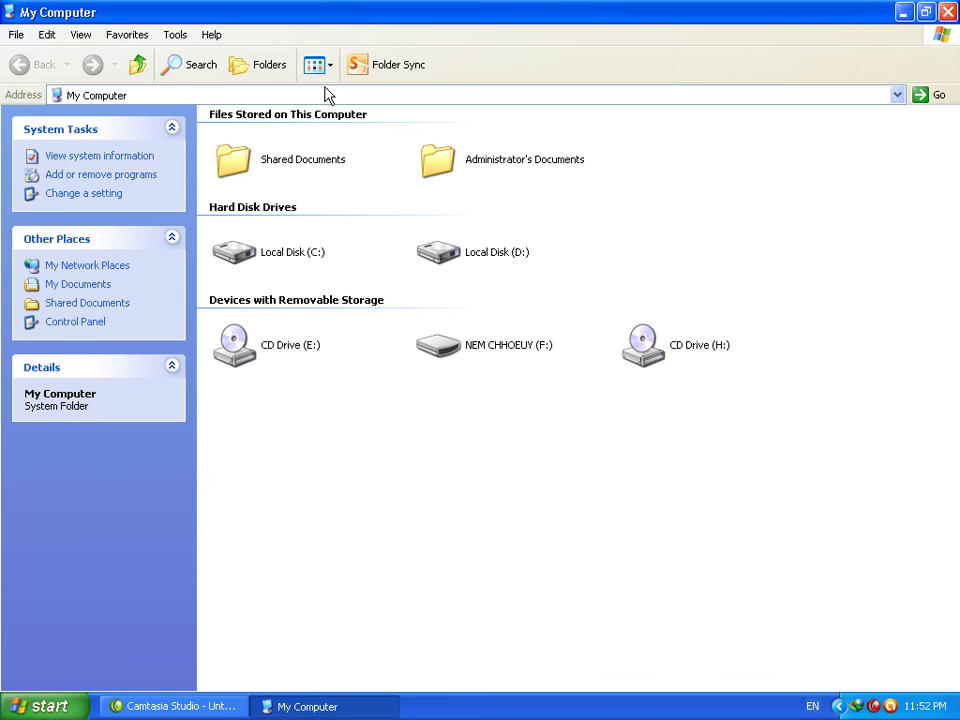
click(265, 66)
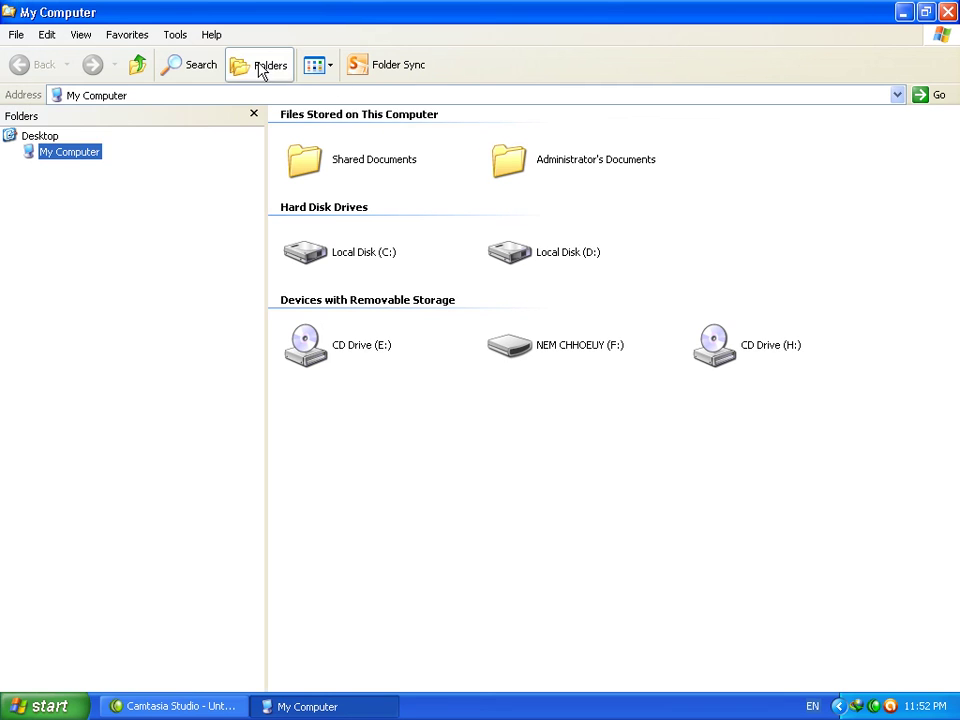
click(947, 12)
click(45, 706)
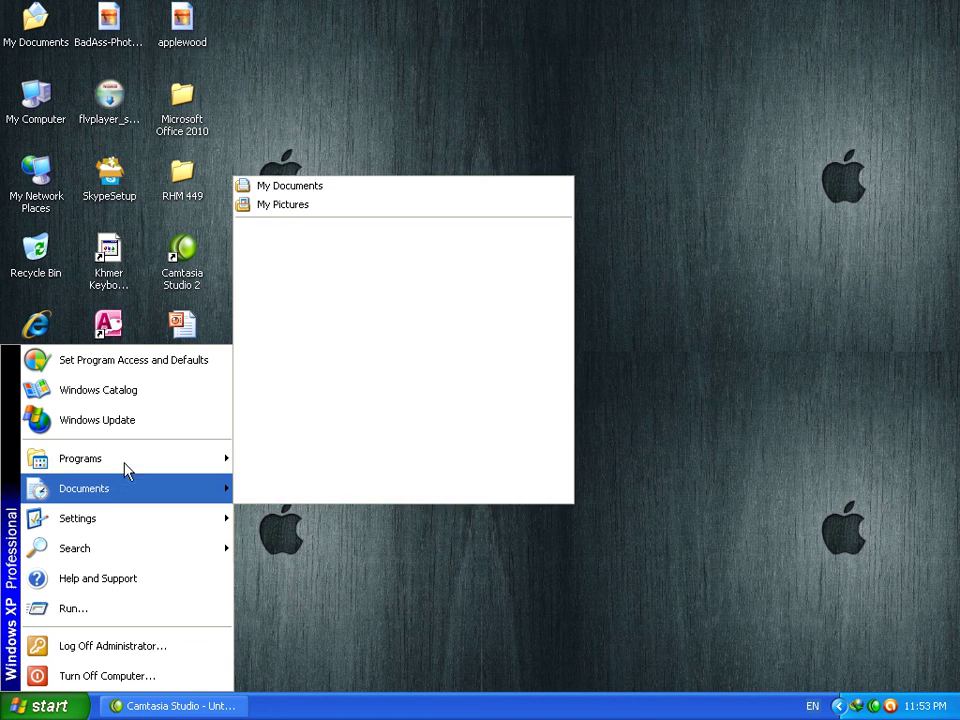
mouse_move(144, 456)
mouse_move(306, 467)
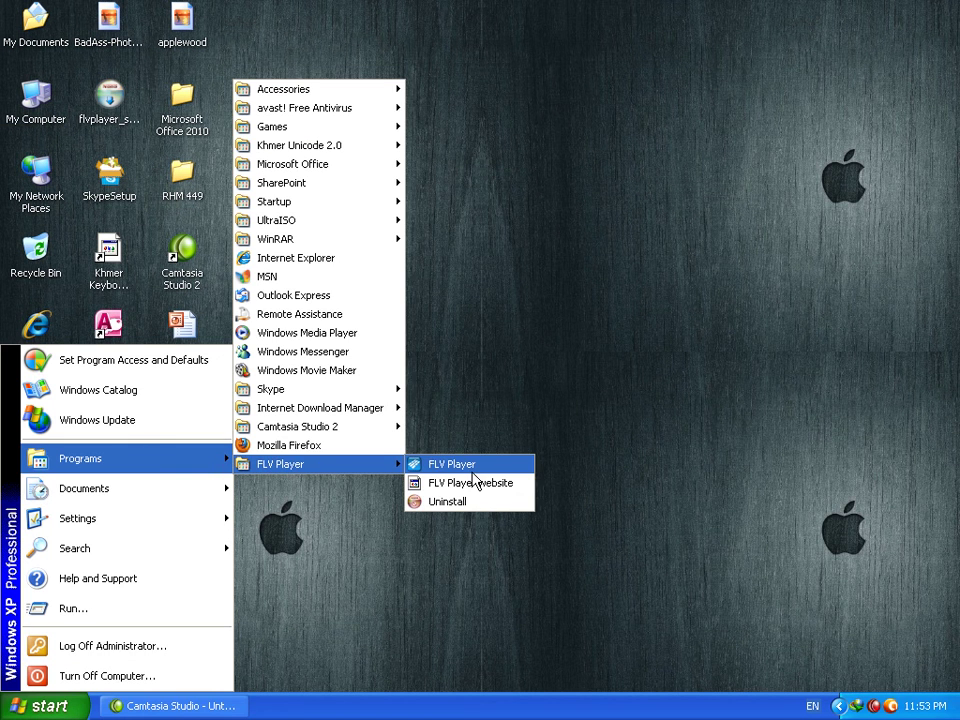
click(247, 572)
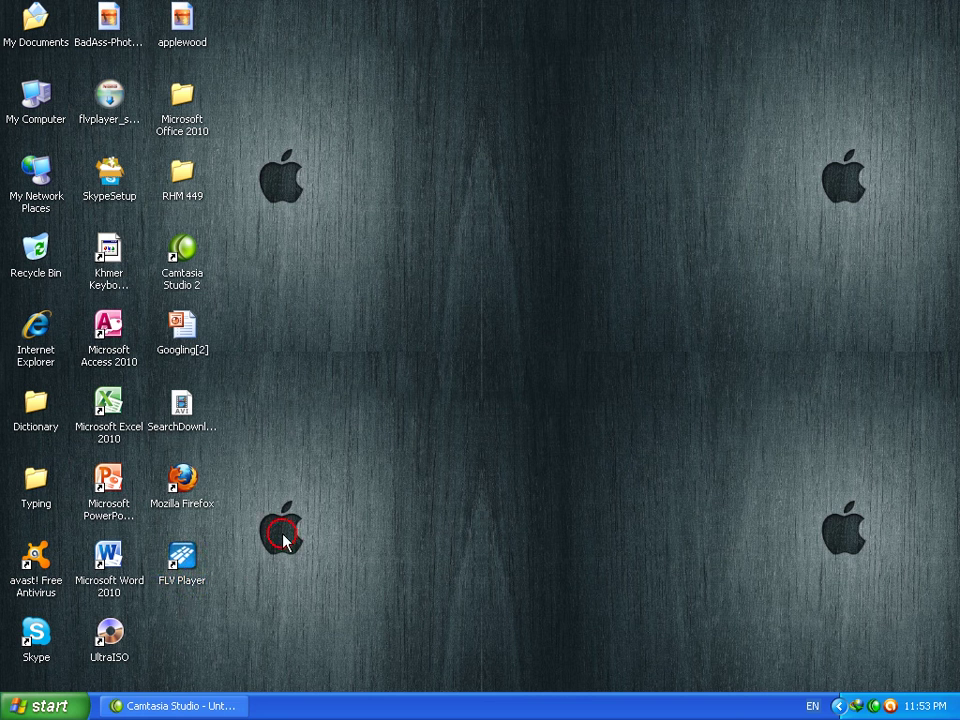
- Delete the FLV Player shortcut from the desktop and refresh the desktop
click(181, 570)
right_click(188, 560)
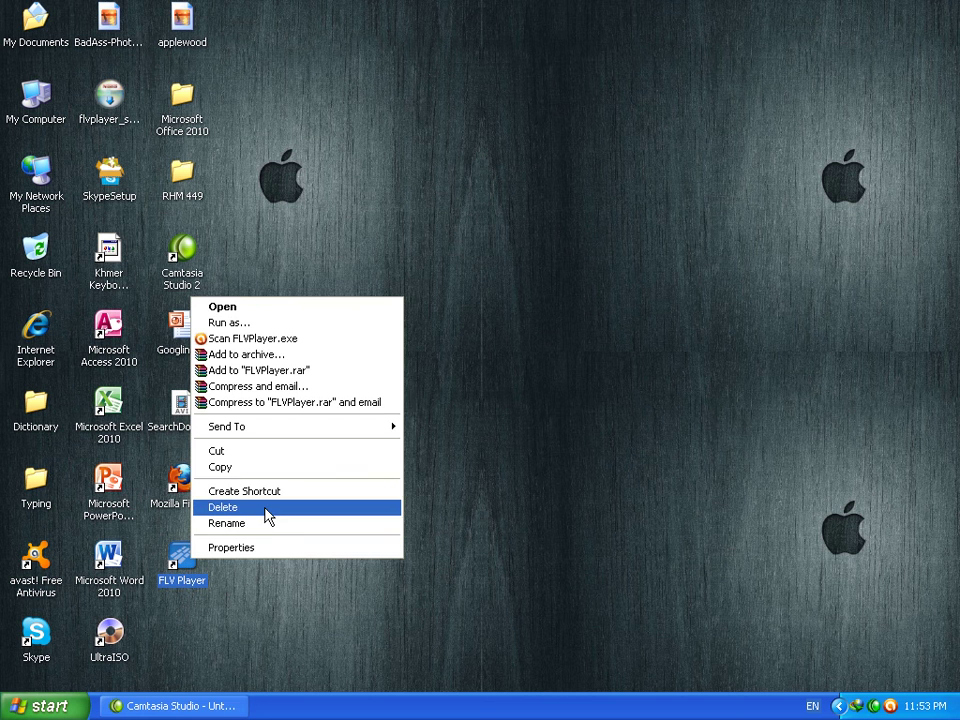
click(266, 514)
click(499, 422)
right_click(431, 385)
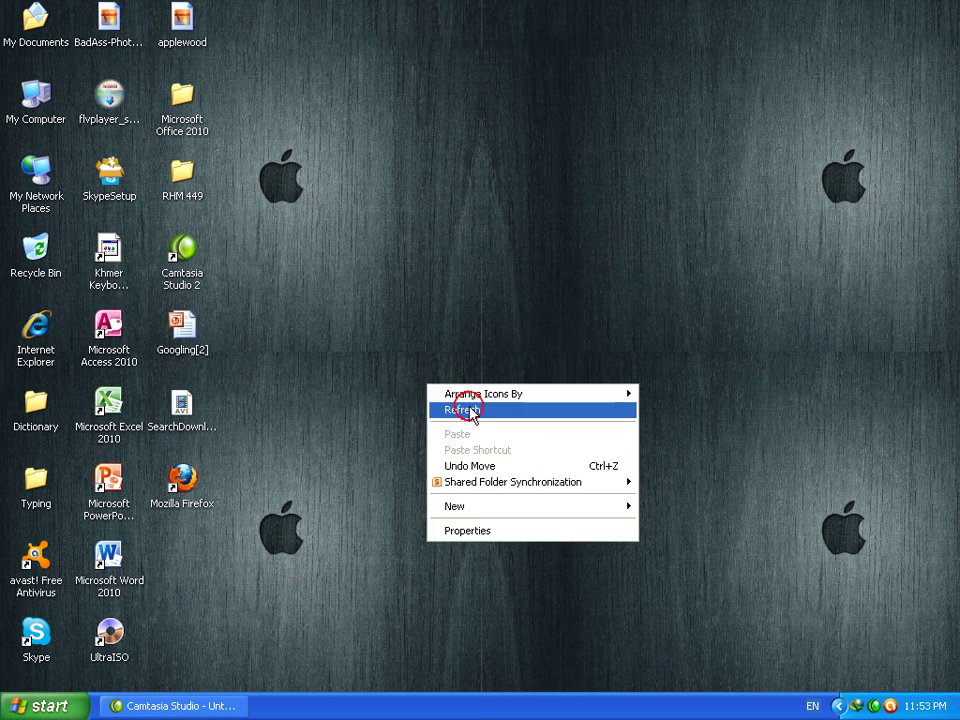
click(471, 407)
- Create a desktop shortcut for FLV Player from its entry in the installed programs list, and refresh the desktop
click(45, 705)
mouse_move(216, 467)
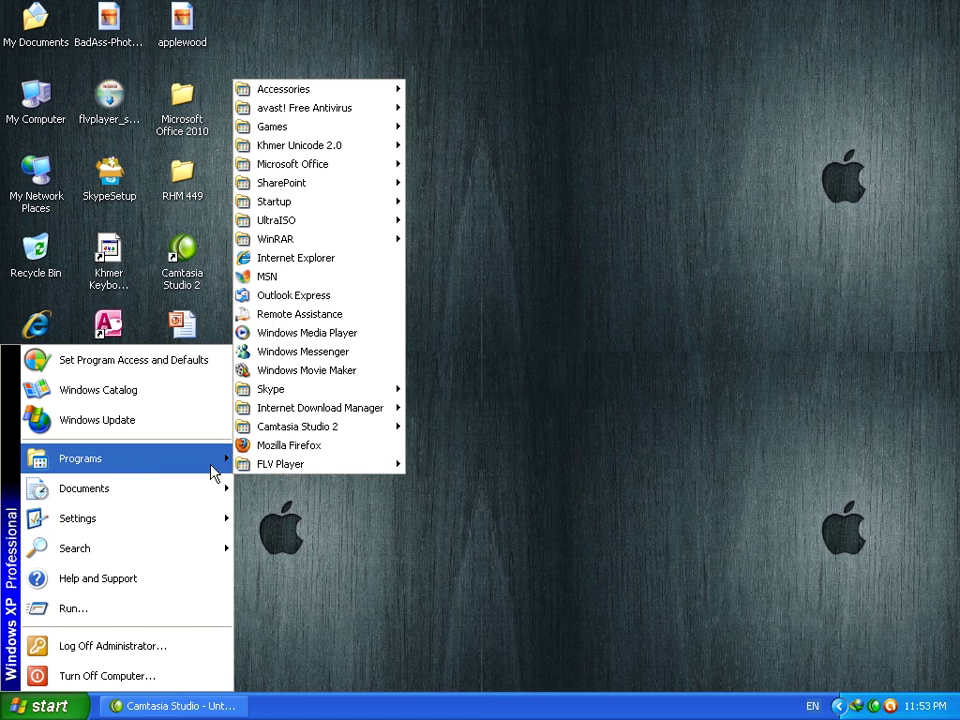
mouse_move(330, 464)
right_click(408, 466)
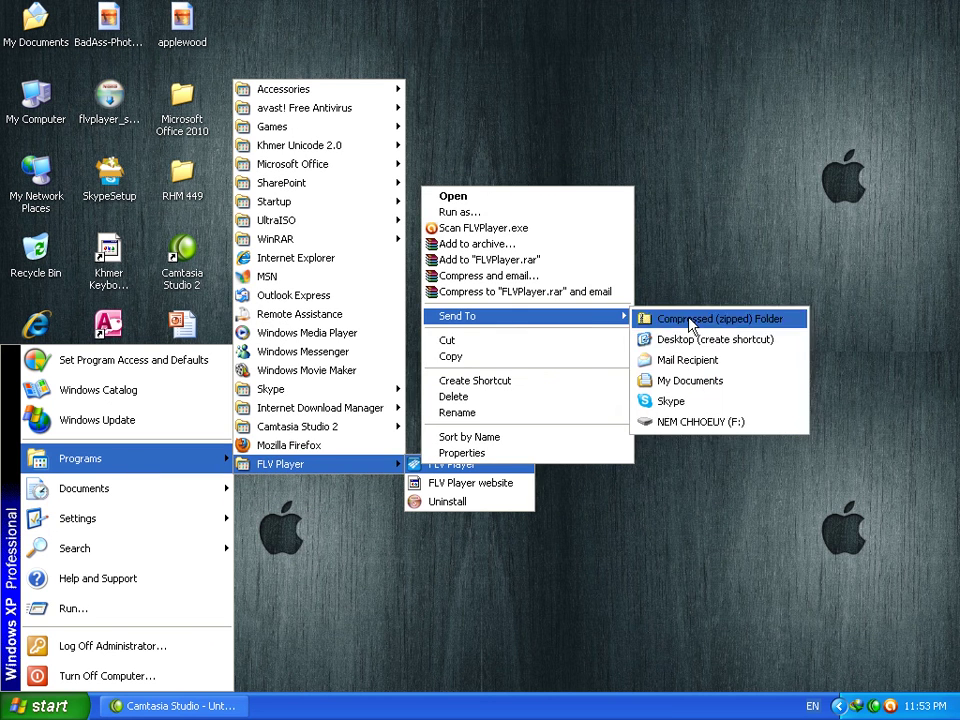
click(689, 345)
right_click(498, 348)
click(538, 375)
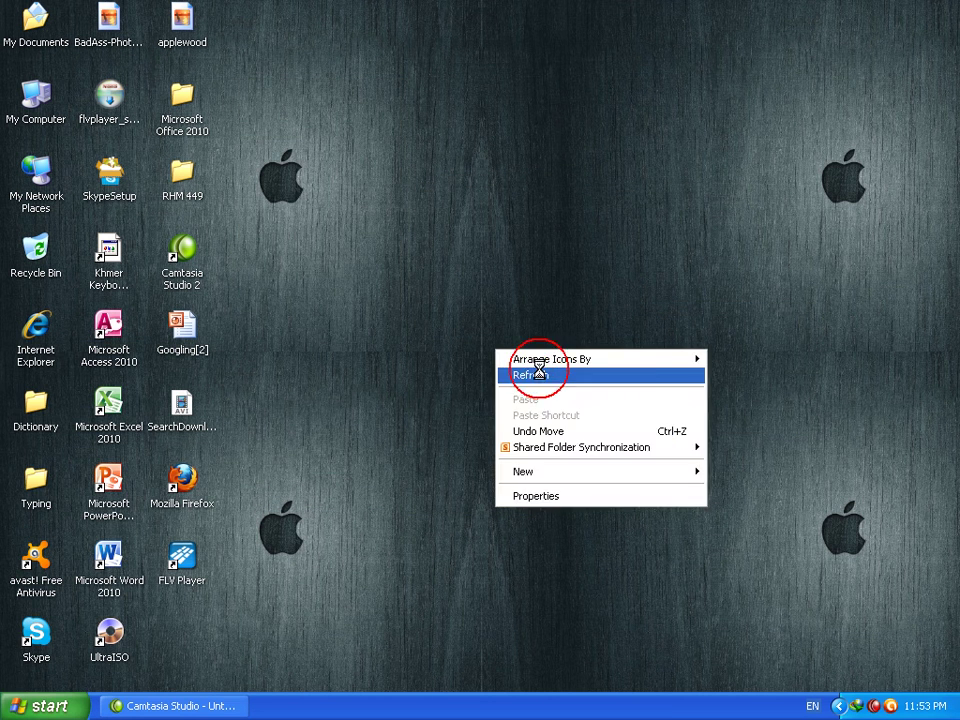
- Launch FLV Player from its new desktop shortcut, refreshing the desktop while it loads
click(176, 586)
right_click(421, 391)
click(441, 420)
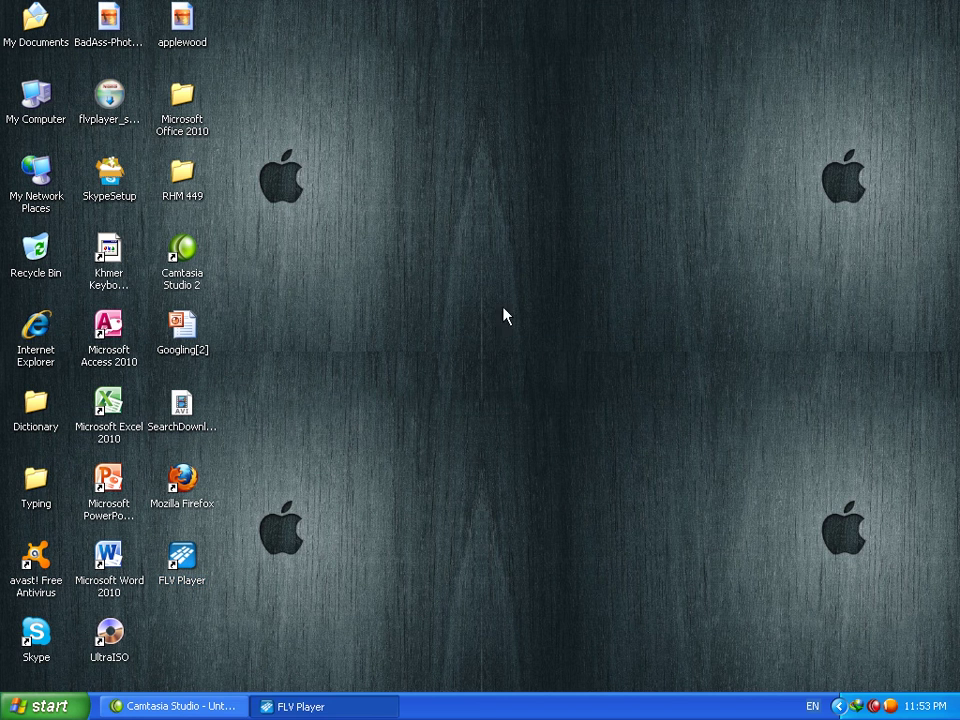
right_click(420, 223)
click(467, 255)
right_click(400, 203)
click(458, 228)
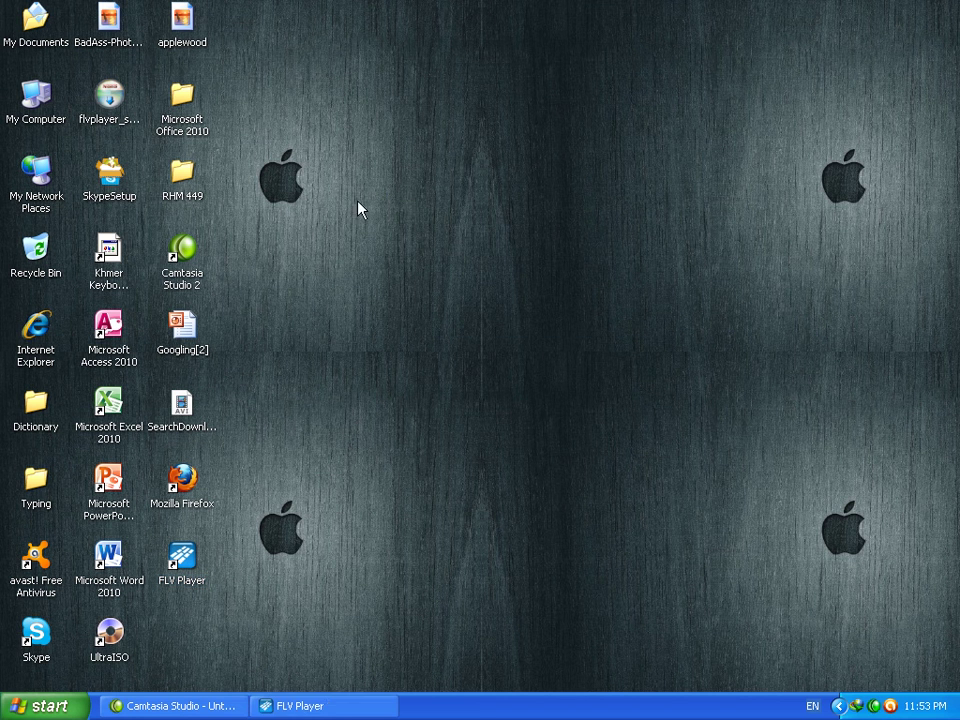
right_click(350, 190)
click(407, 218)
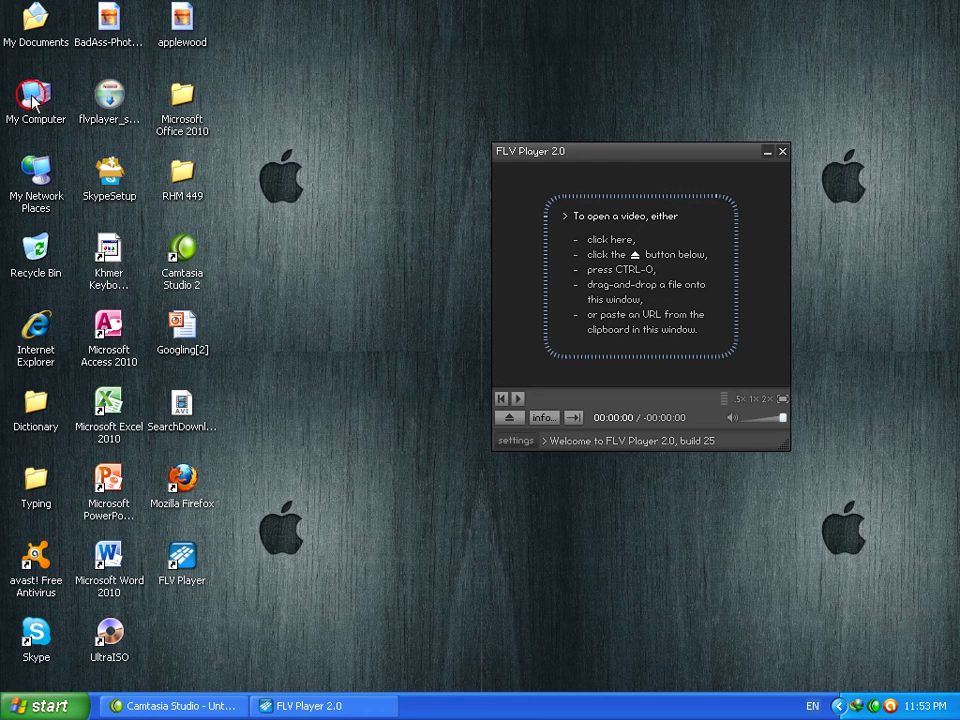
- Open the folder C:\sithasoftware in My Computer with the folder tree shown
double_click(33, 100)
click(265, 65)
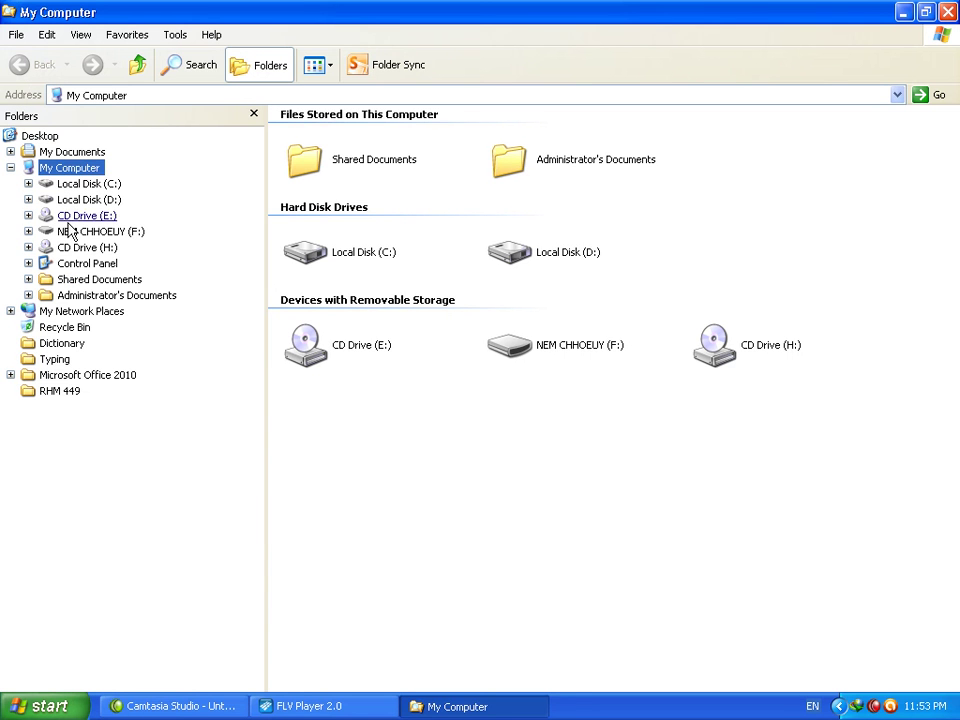
click(72, 186)
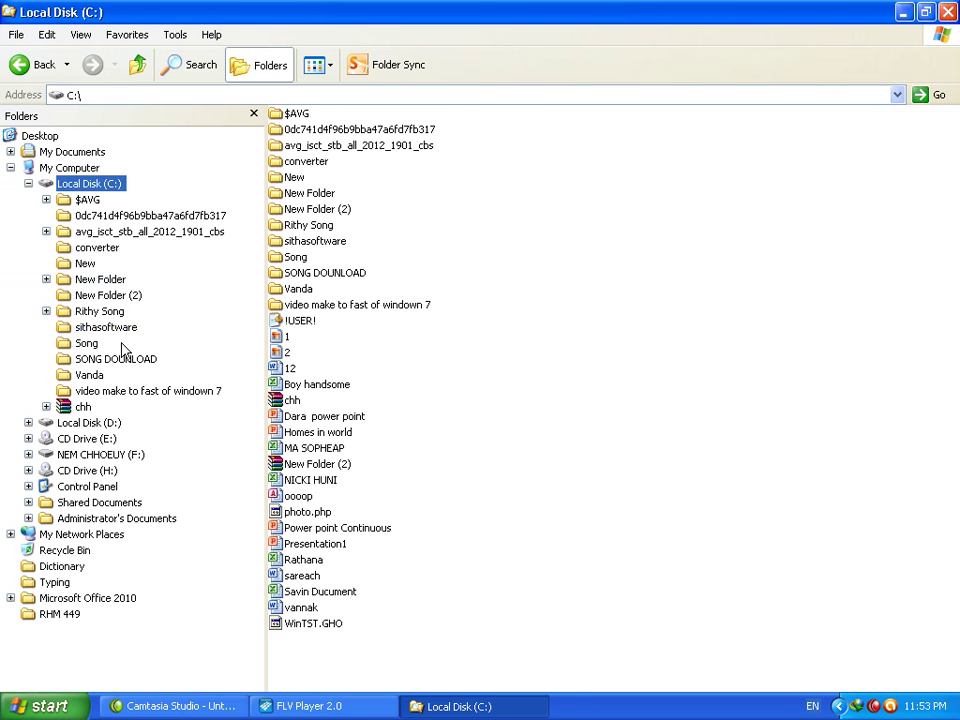
click(106, 328)
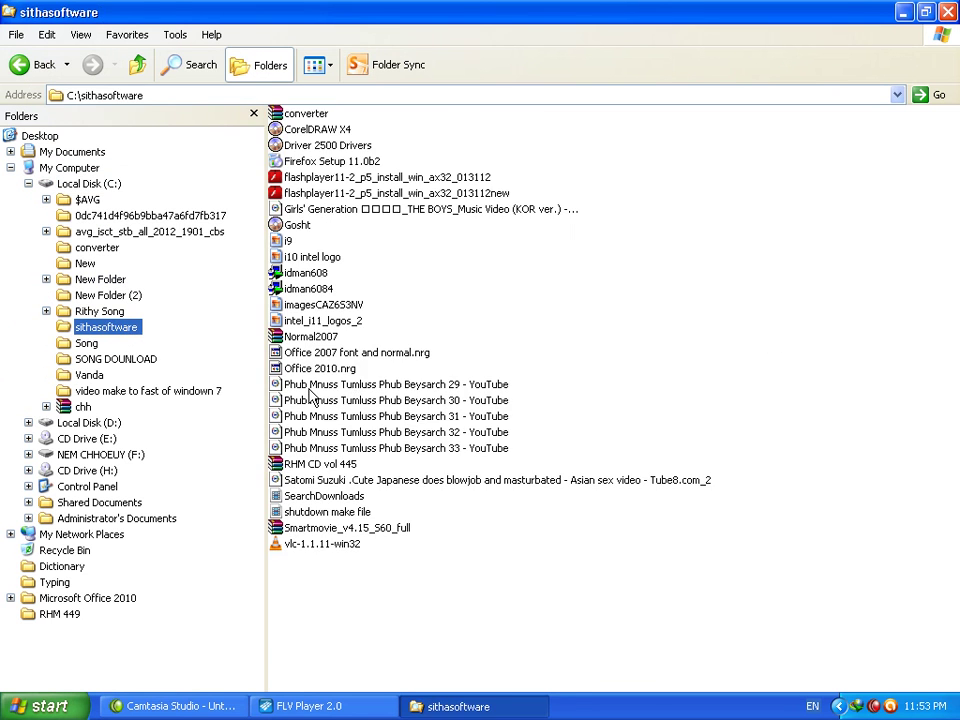
- Bring FLV Player in front of the folder and play the Girls' Generation THE BOYS music video from C:\sithasoftware in it
click(372, 705)
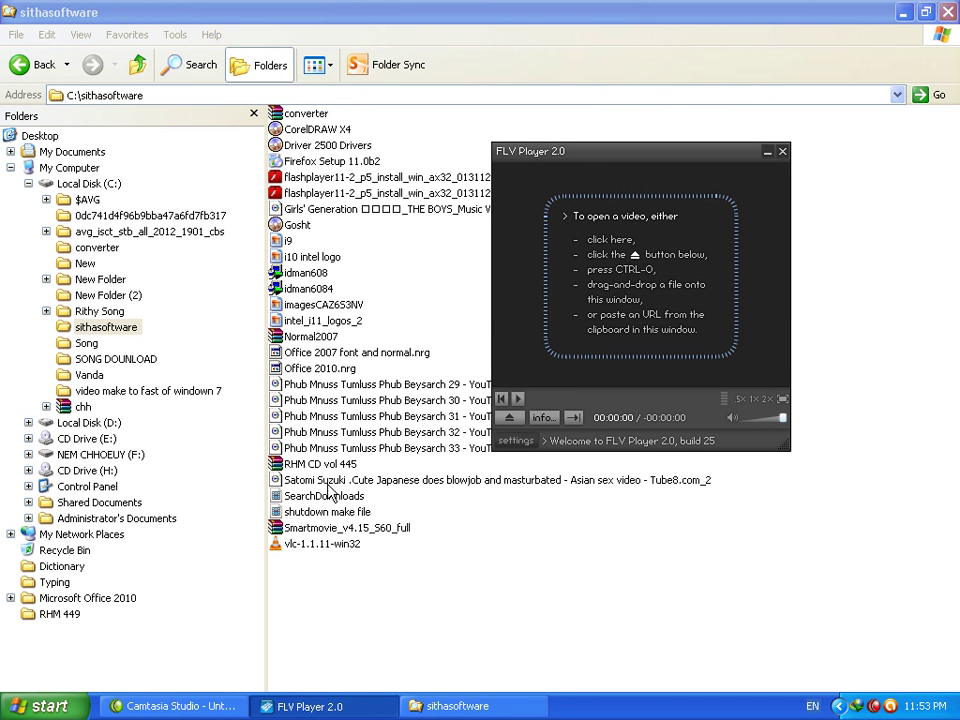
drag(666, 155, 658, 202)
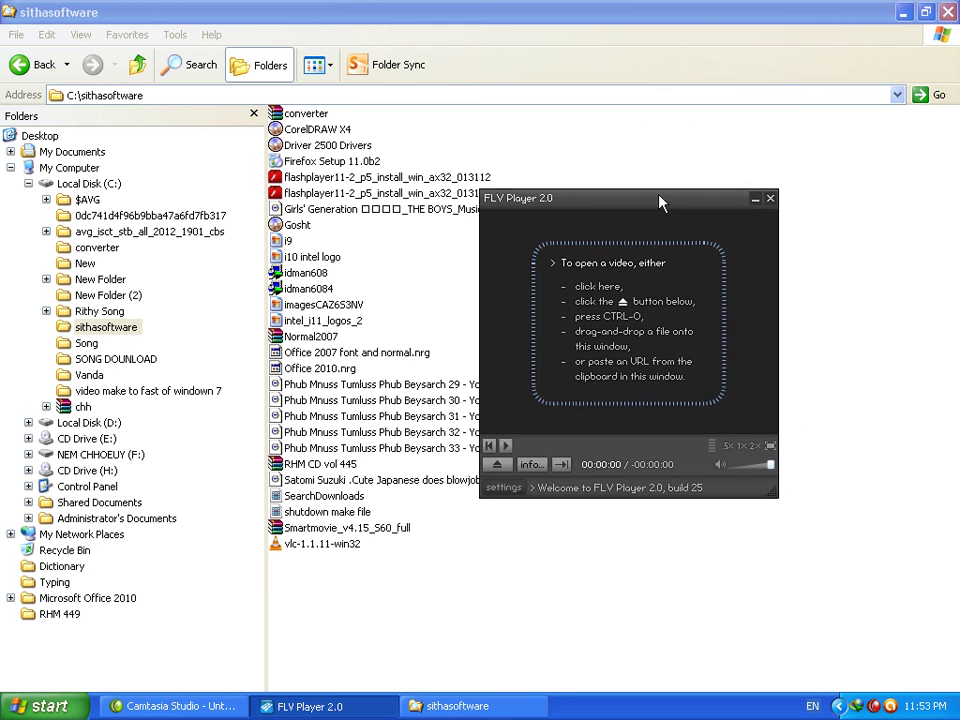
drag(410, 212, 514, 347)
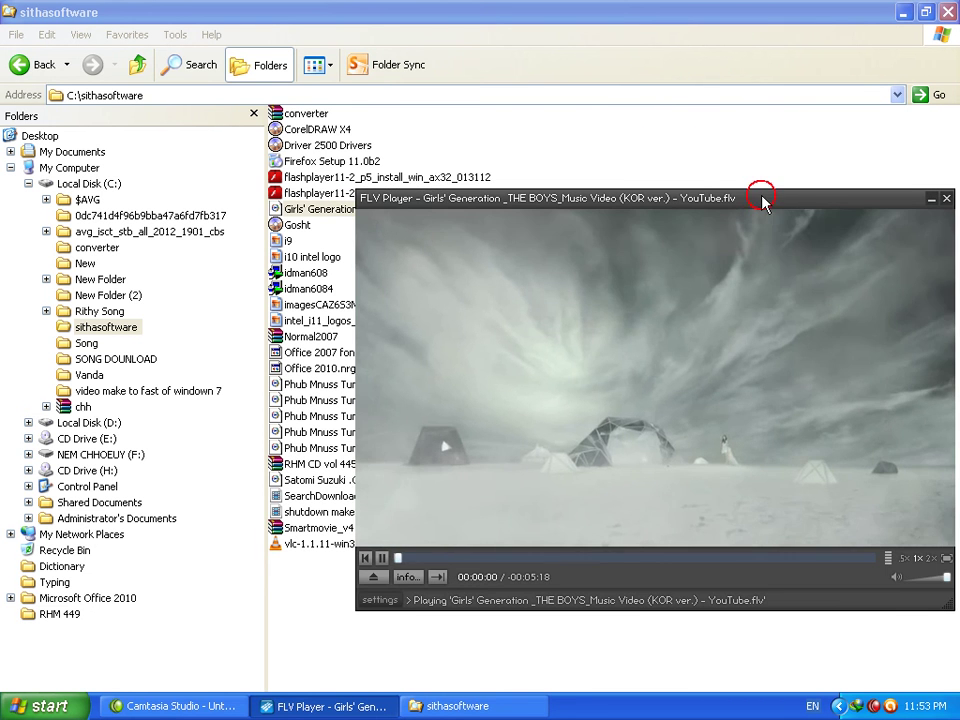
drag(920, 198, 826, 174)
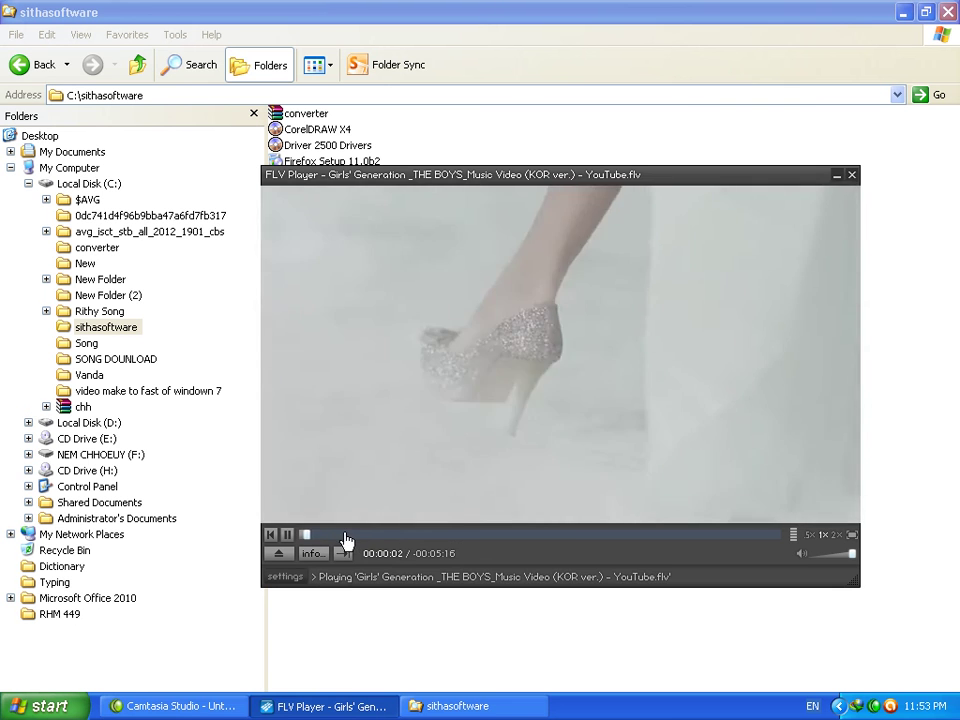
- Try the playback controls by skipping to about 00:57, lowering the volume, and entering and leaving full screen
click(380, 535)
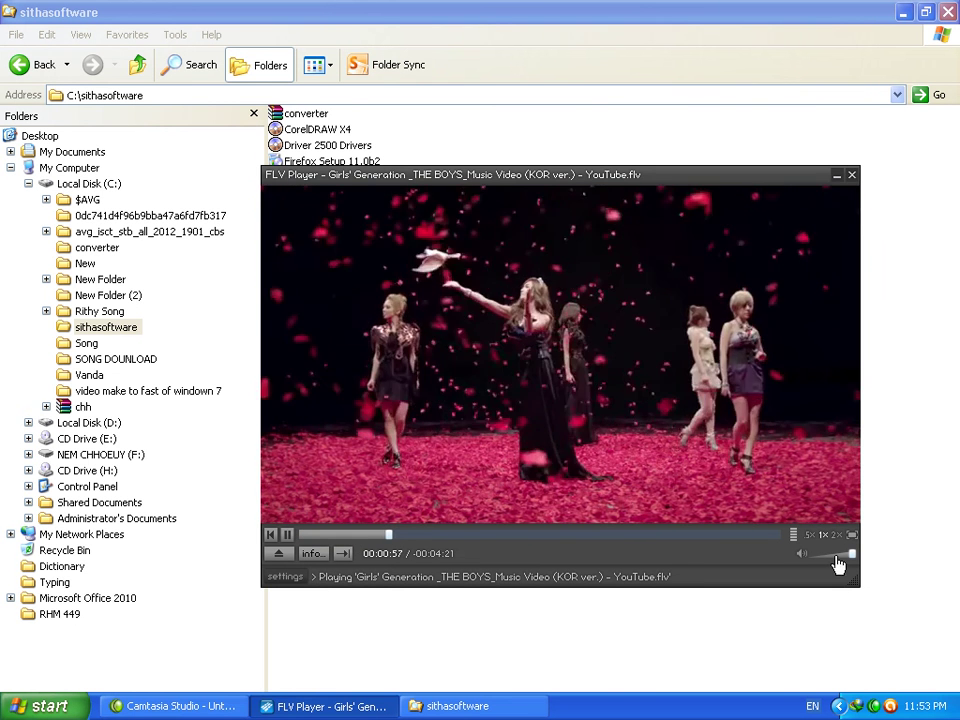
drag(846, 561, 814, 561)
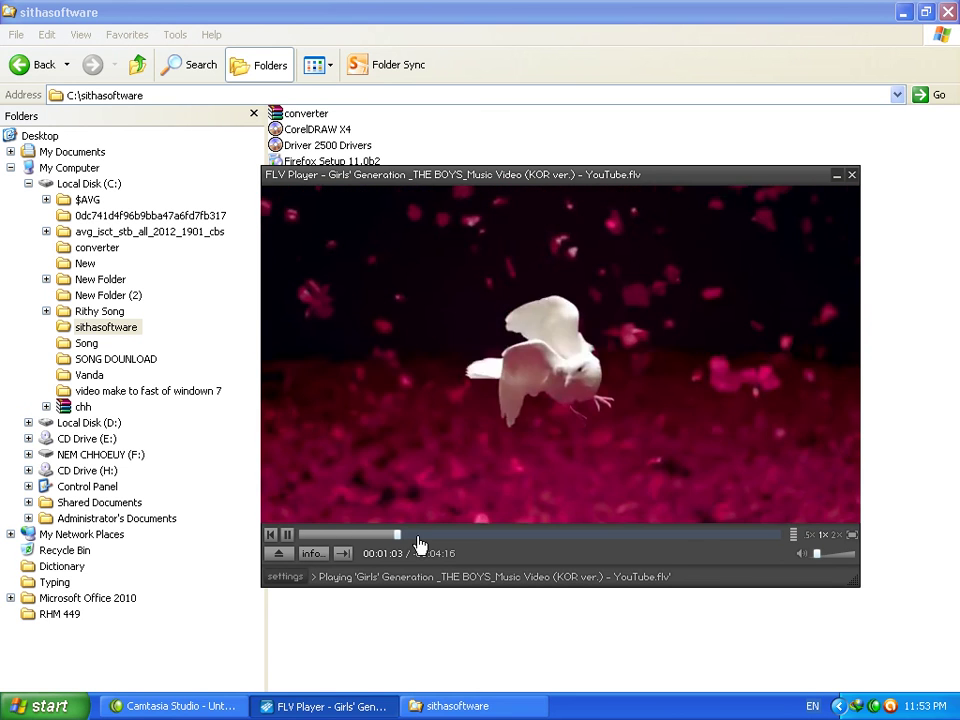
double_click(559, 391)
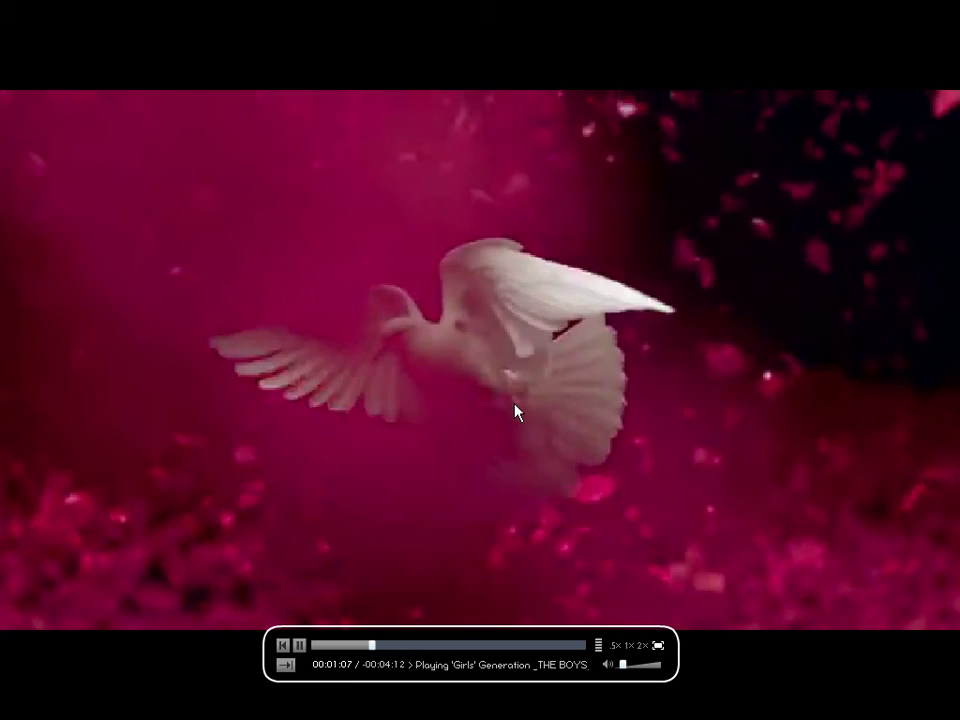
double_click(506, 407)
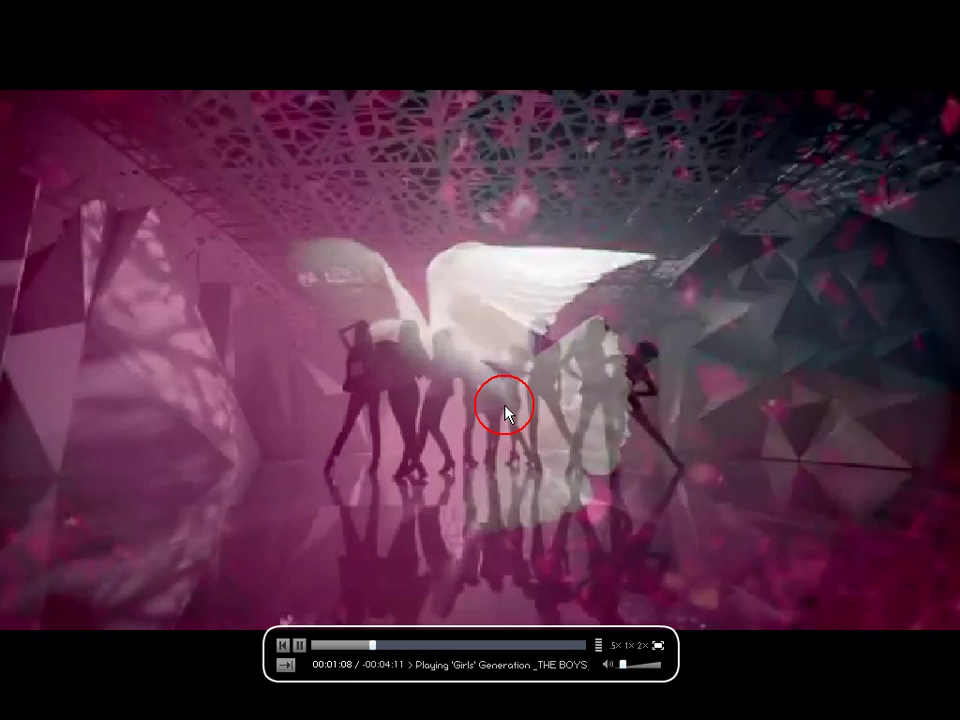
- Reposition the player window, skip further ahead in the video and close FLV Player
click(678, 180)
drag(678, 180, 707, 142)
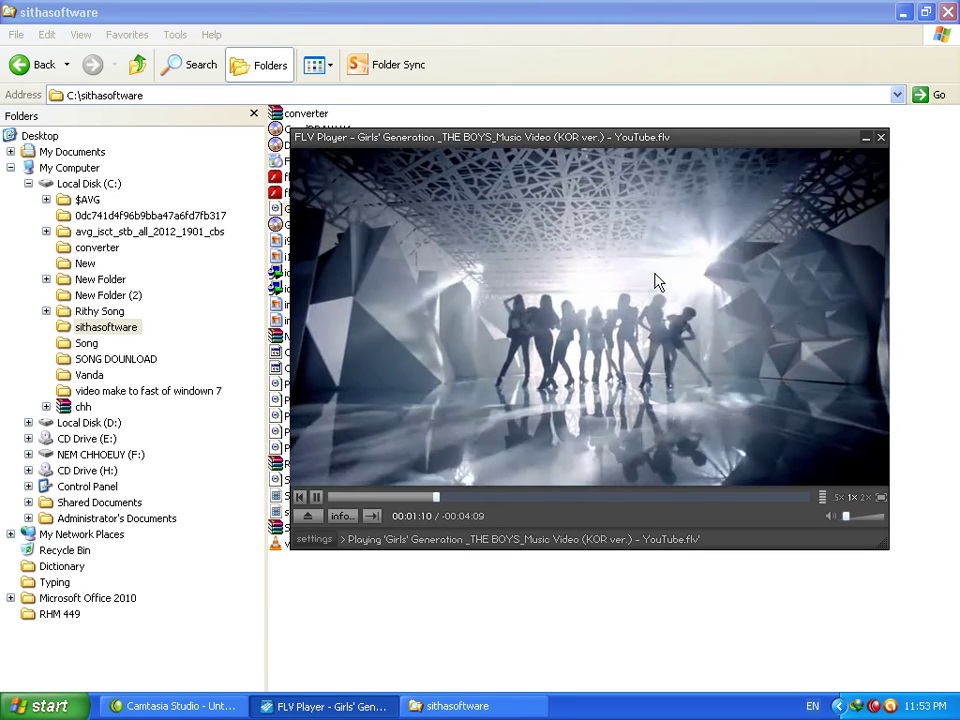
click(490, 498)
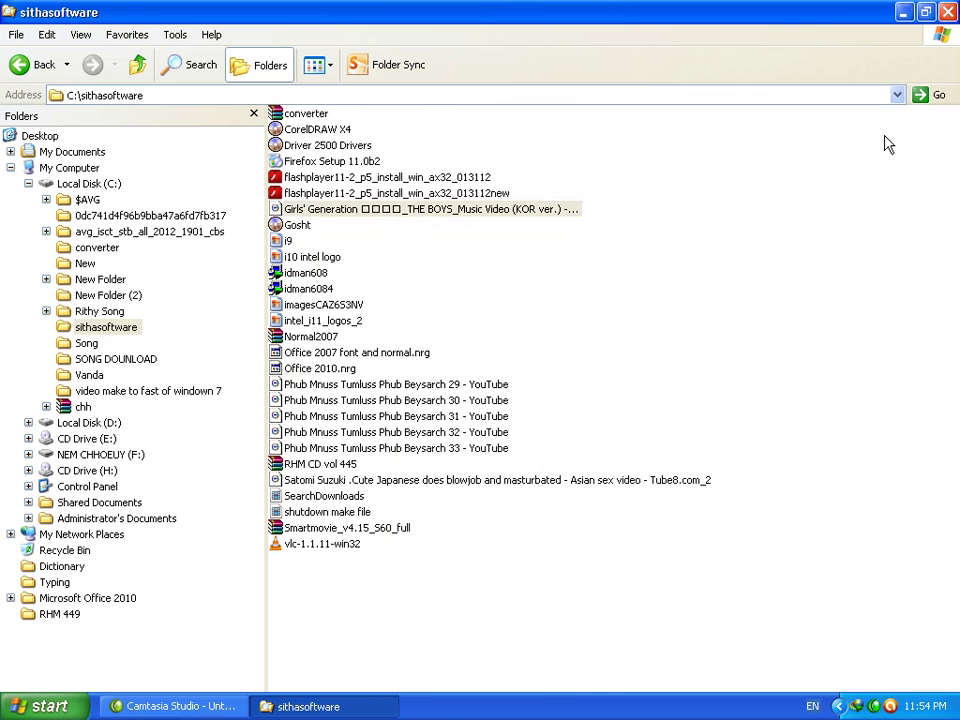
click(880, 138)
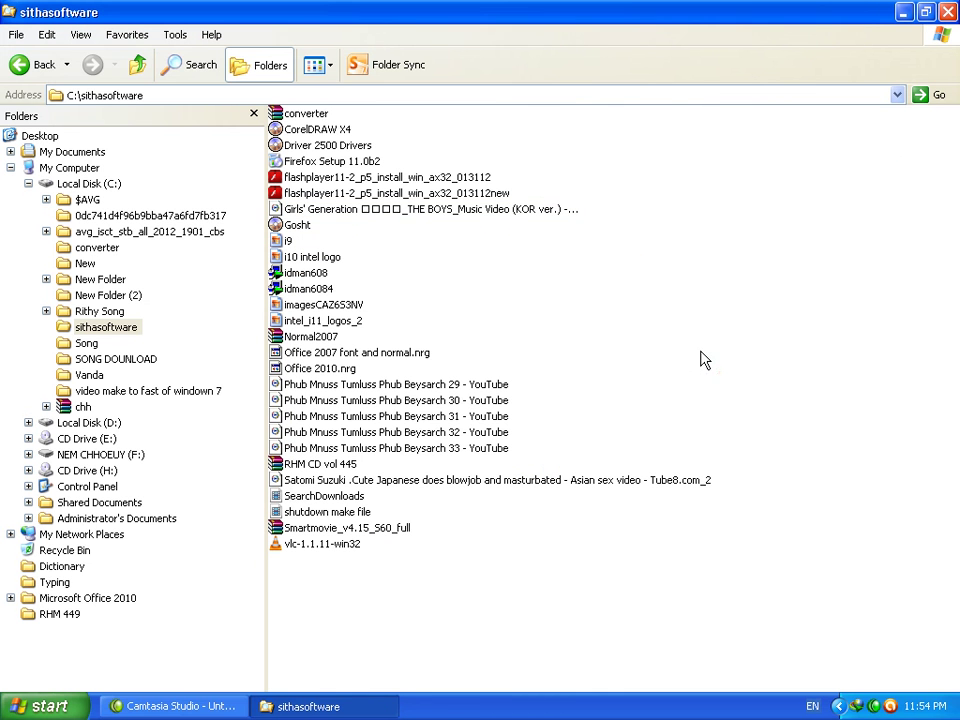
- Select the vlc-1.1.11-win32 installer in the sithasoftware folder, and close the folder window
right_click(624, 286)
click(346, 545)
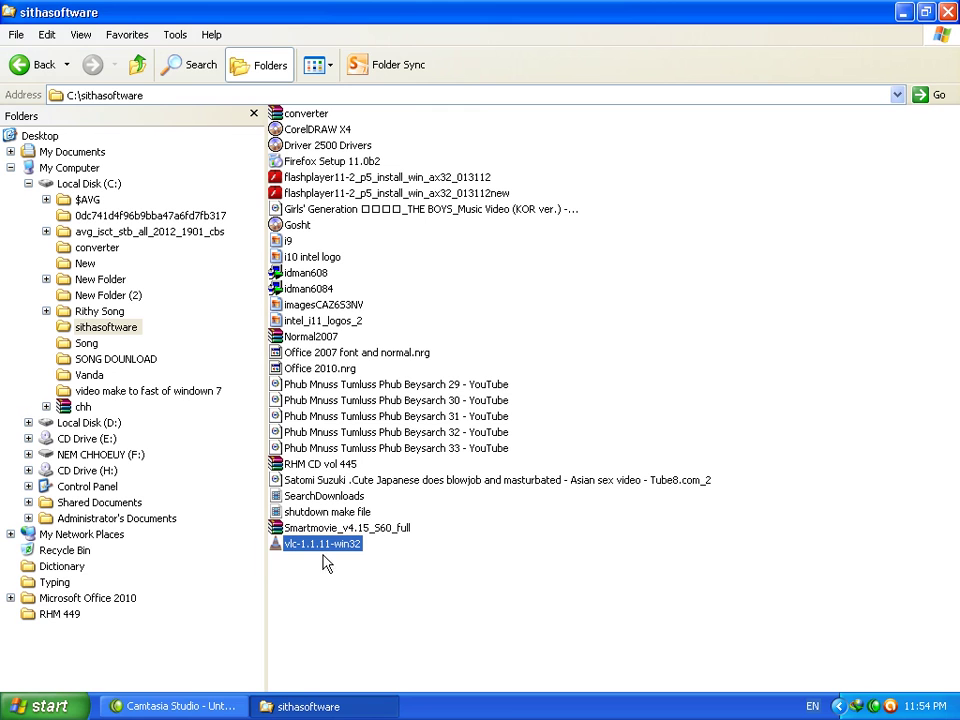
click(946, 14)
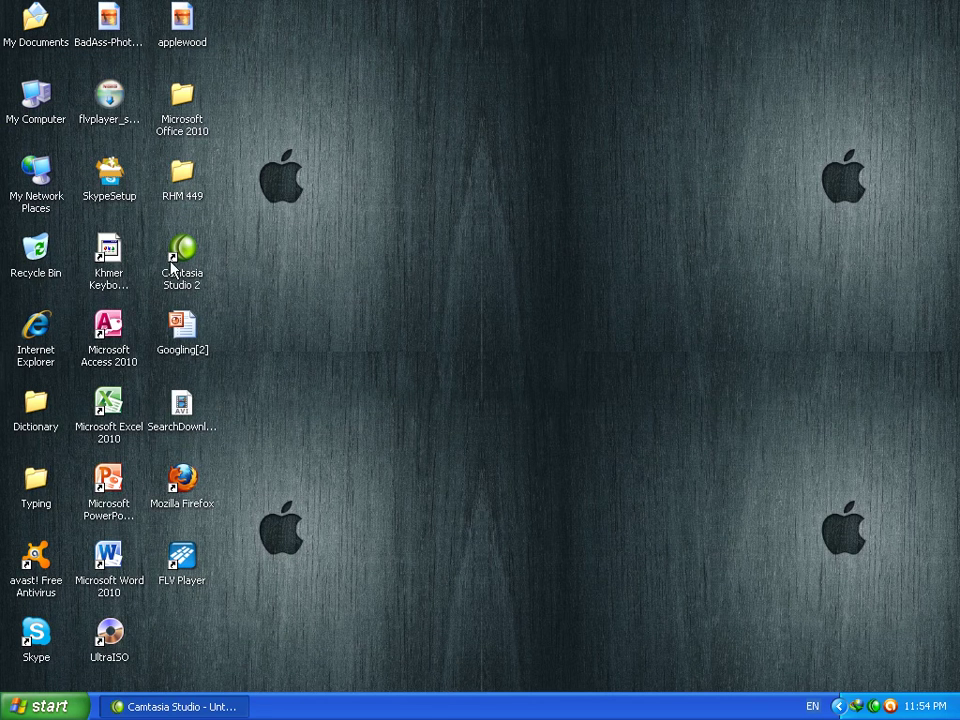
- Move the flvplayer_setup installer icon to an empty desktop area beside the FLV Player shortcut and select it there
drag(117, 118, 362, 561)
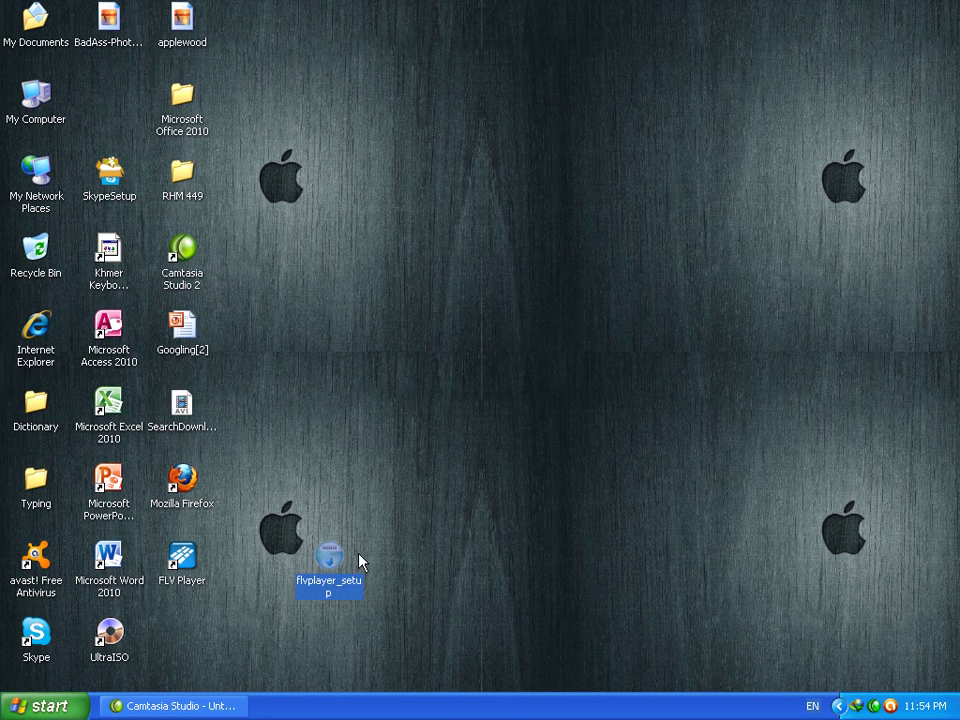
drag(340, 602, 396, 568)
click(345, 570)
click(183, 565)
drag(409, 522, 287, 630)
drag(417, 527, 365, 625)
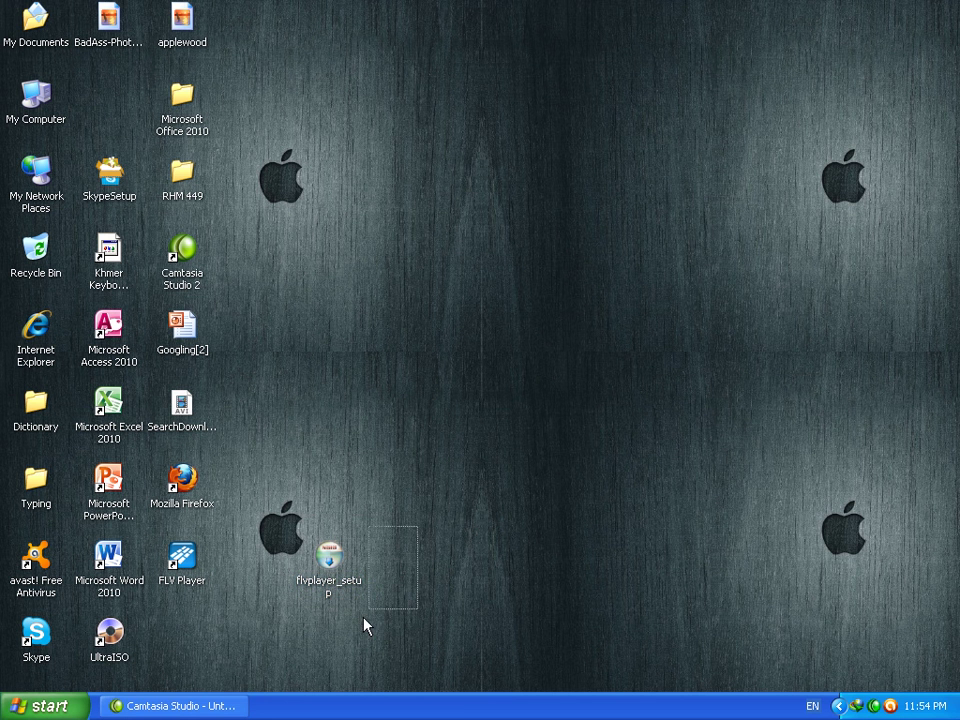
drag(432, 503, 264, 620)
click(456, 497)
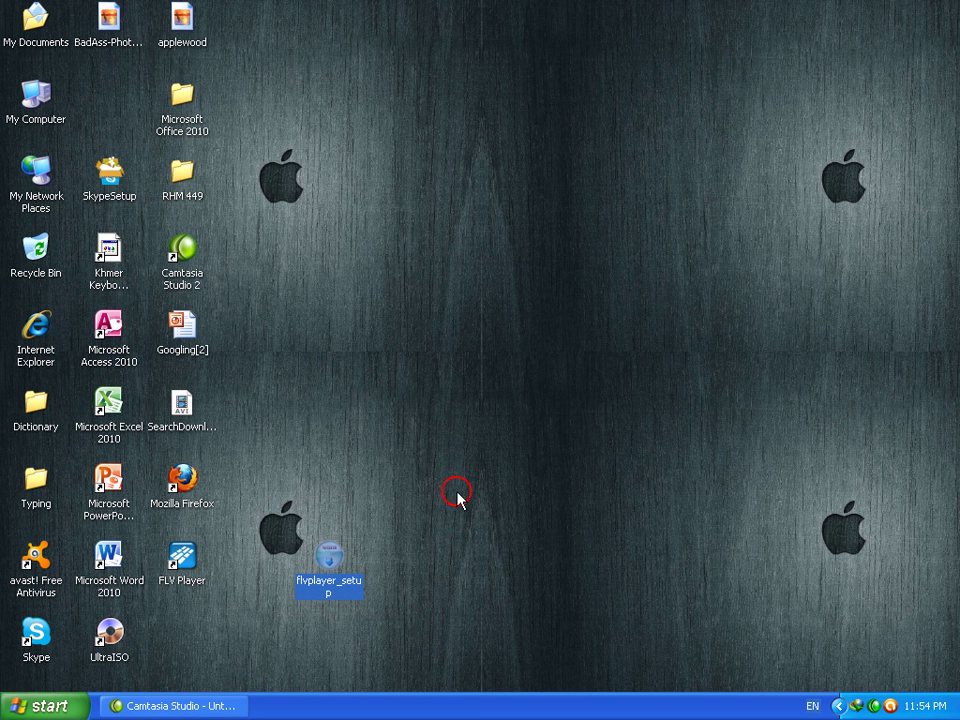
drag(470, 485, 270, 626)
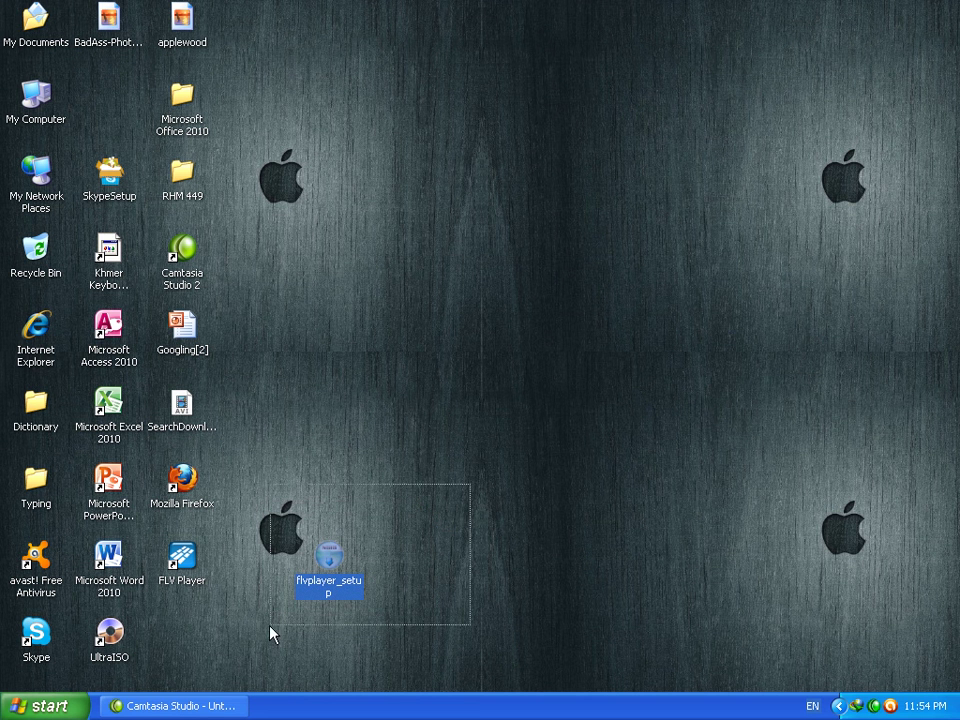
click(565, 478)
- Point out the FLV Player shortcut and the flvplayer_setup installer by selecting each in turn, and refresh the desktop
click(179, 560)
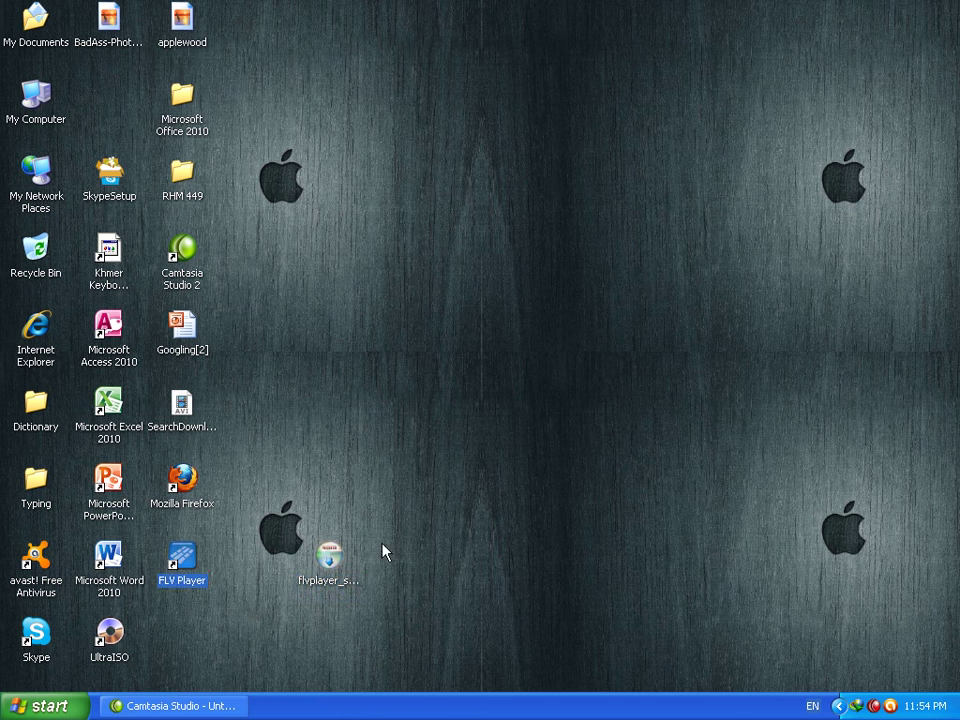
drag(387, 526, 294, 612)
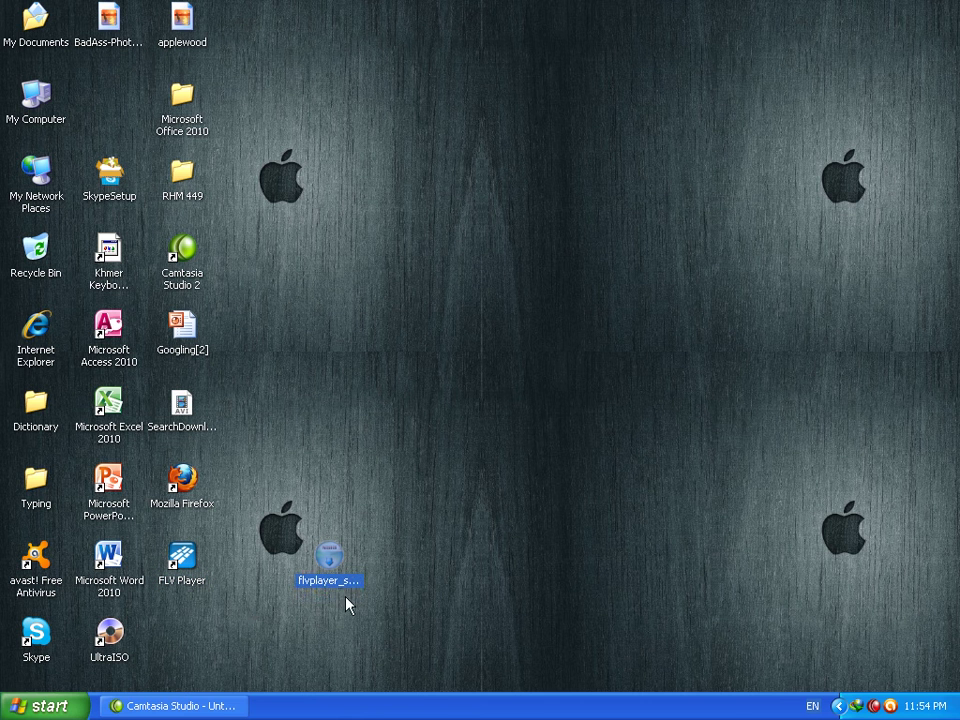
click(183, 575)
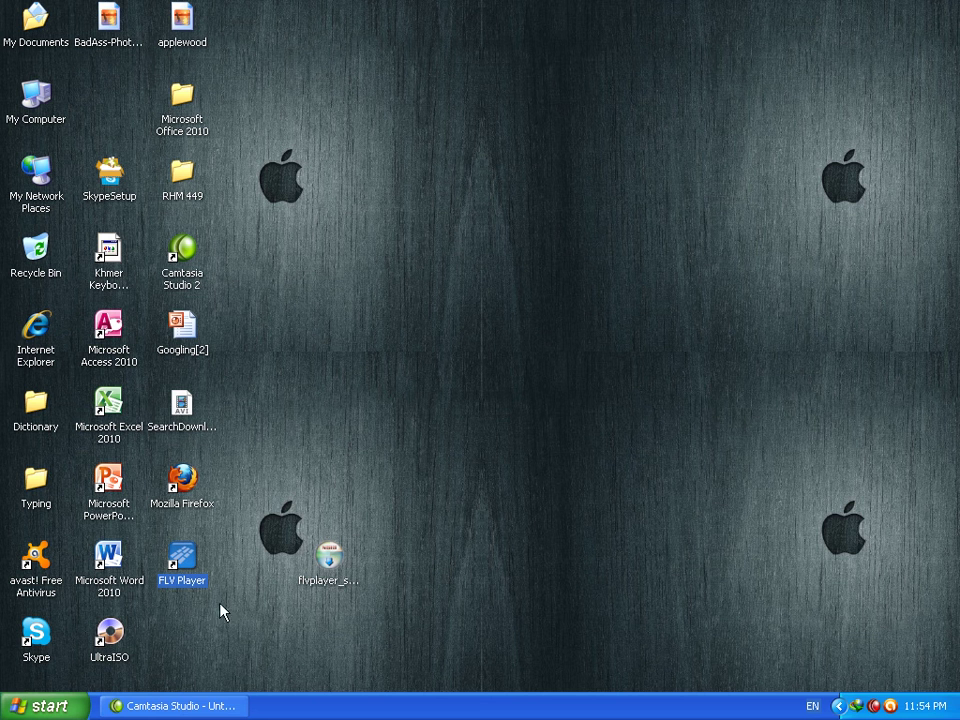
drag(395, 510, 284, 624)
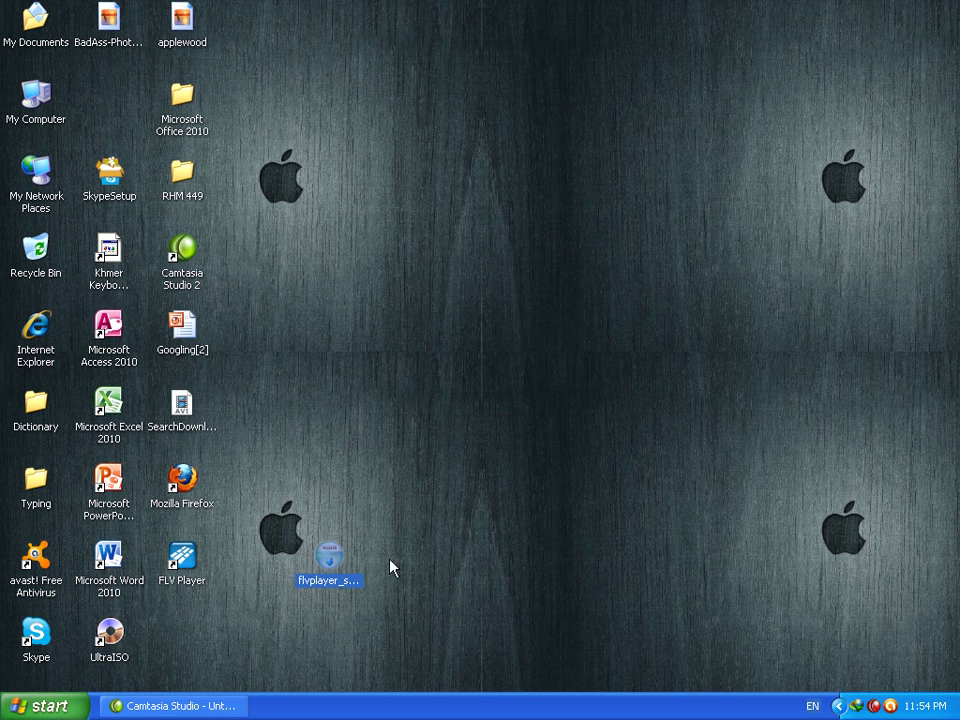
right_click(502, 389)
click(521, 413)
click(341, 597)
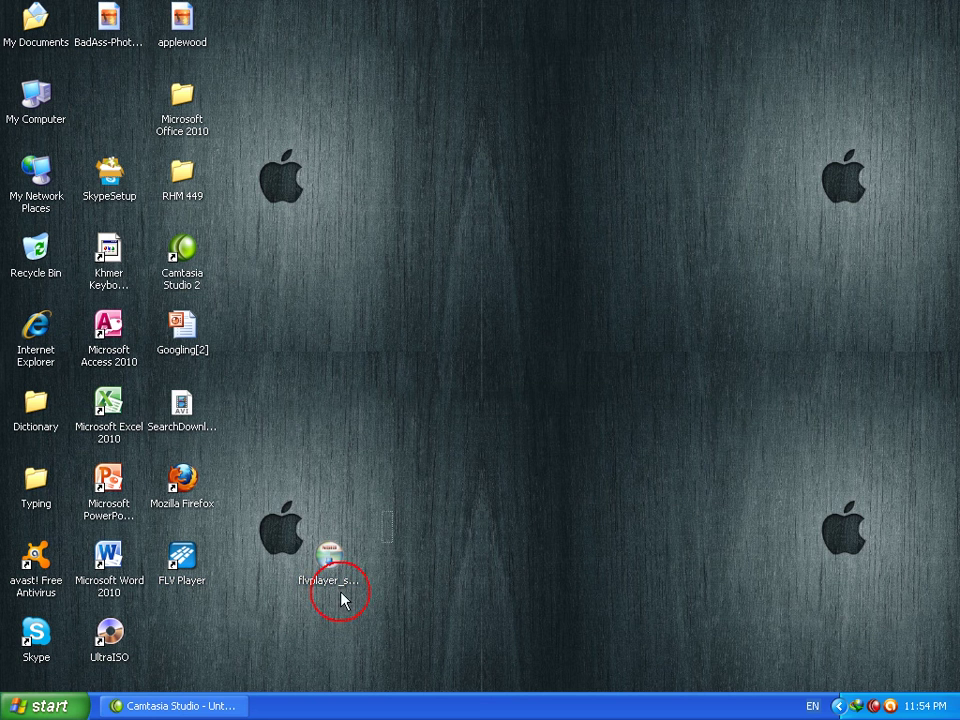
- Copy the flvplayer_setup installer from the desktop and paste it into the C:\sithasoftware folder
right_click(329, 567)
click(379, 474)
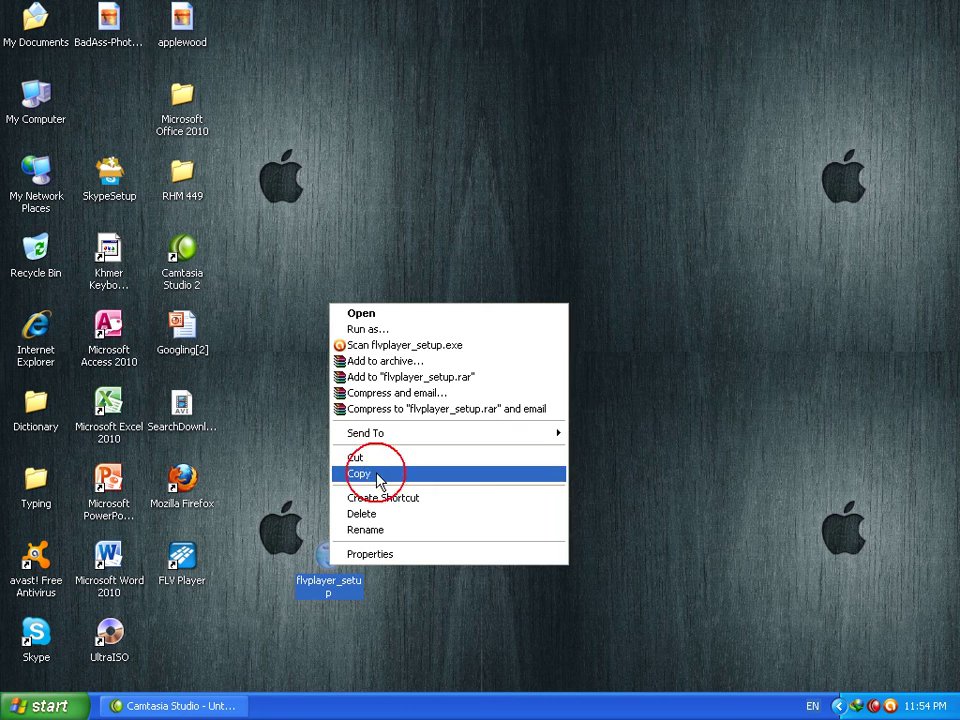
double_click(55, 122)
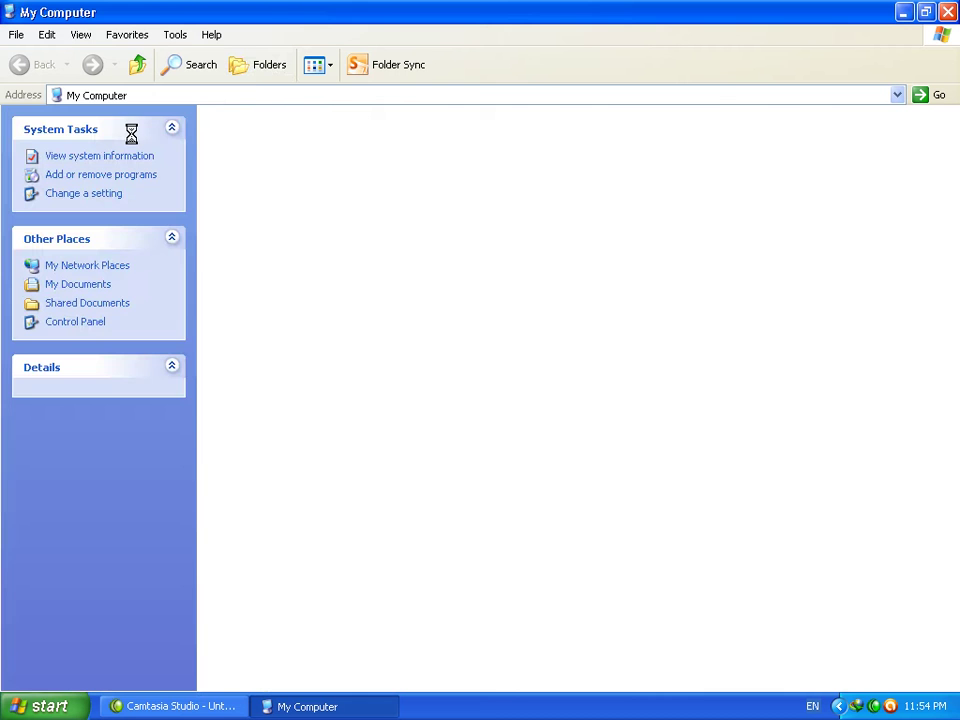
click(262, 65)
click(85, 184)
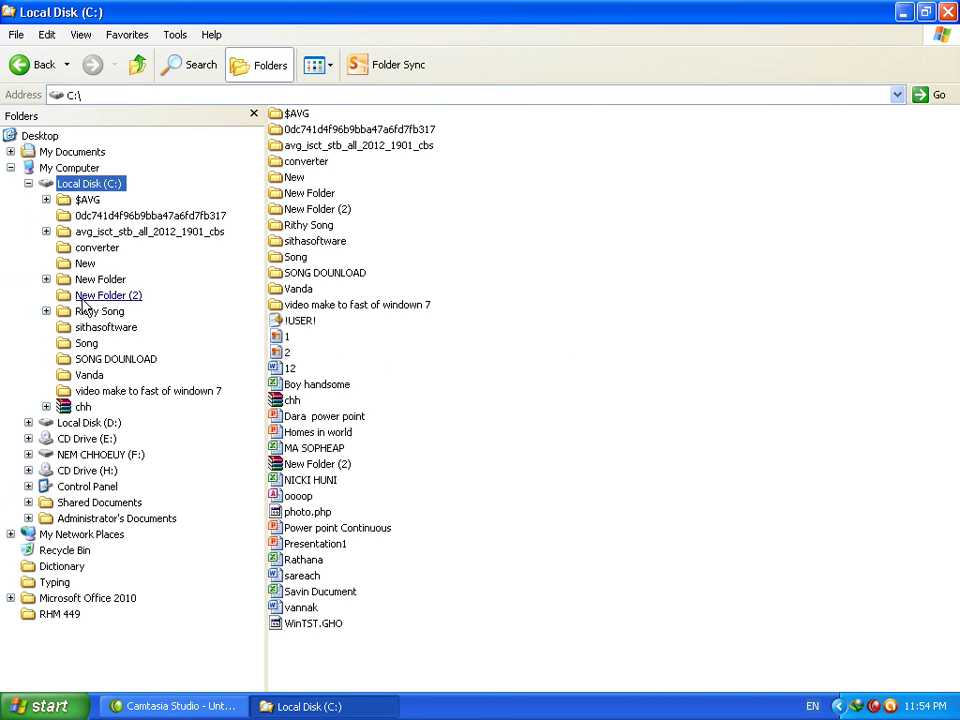
click(100, 328)
right_click(461, 308)
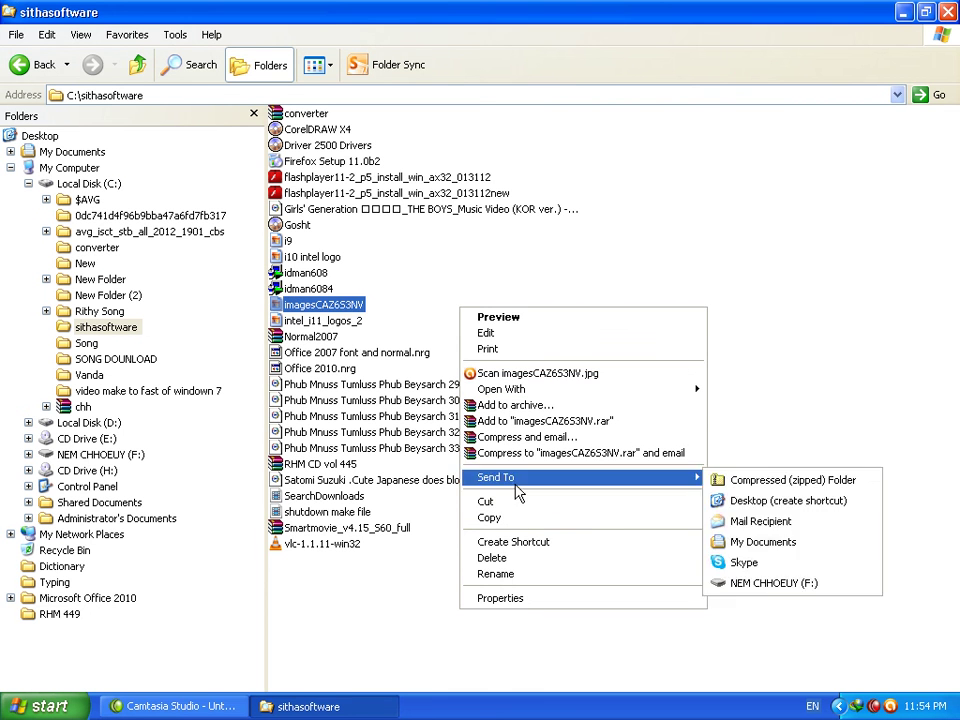
right_click(638, 221)
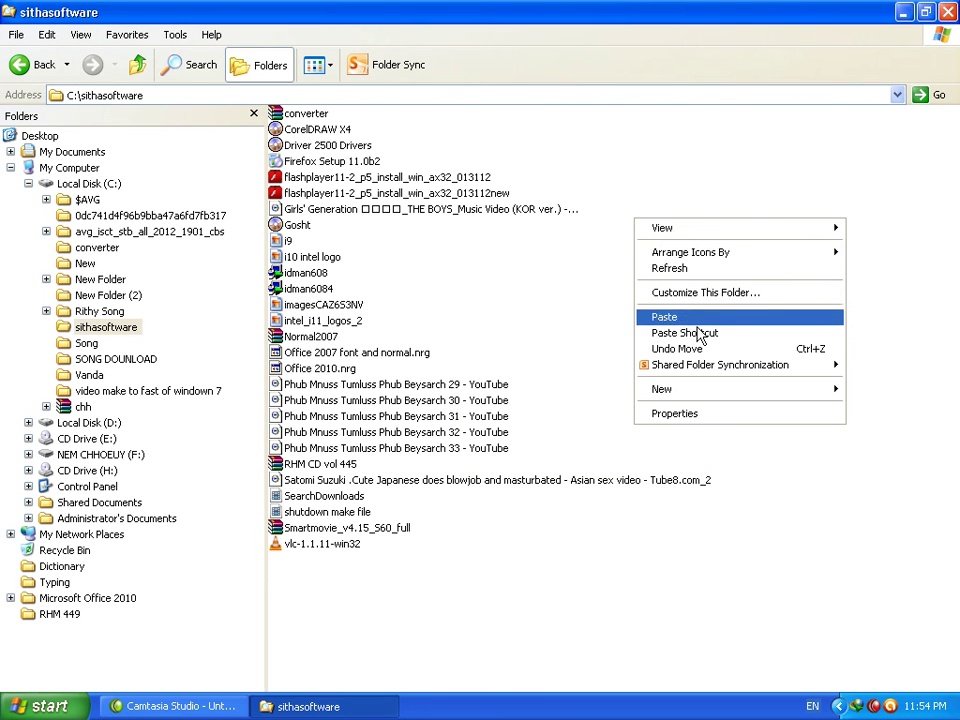
click(692, 318)
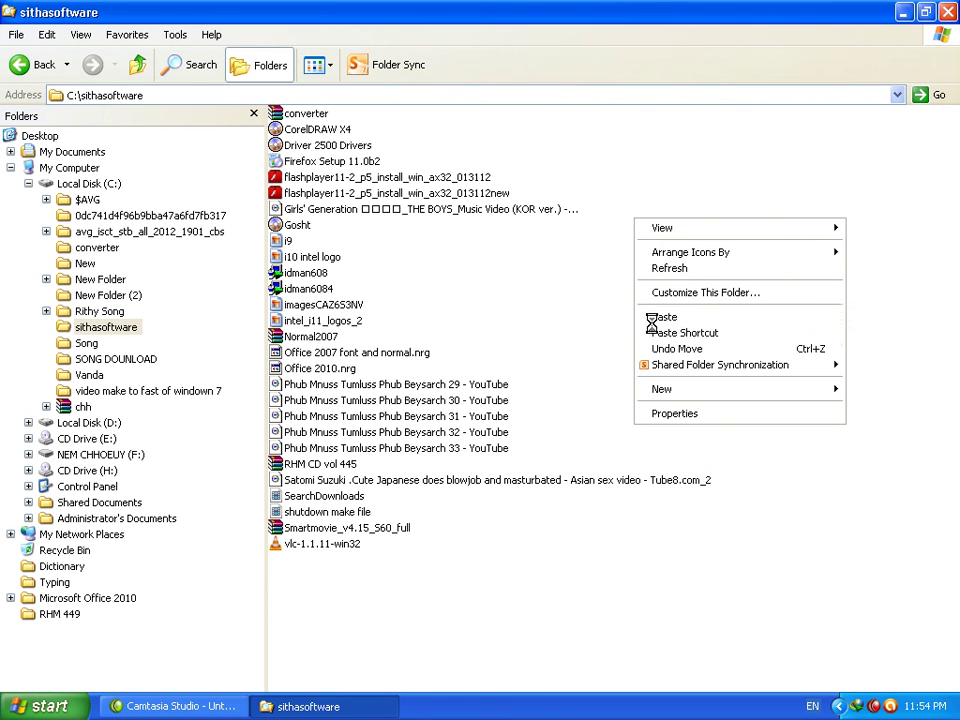
- Paste the copied installer into the root of drive F: and close the folder window
click(100, 454)
click(514, 390)
right_click(514, 390)
right_click(605, 352)
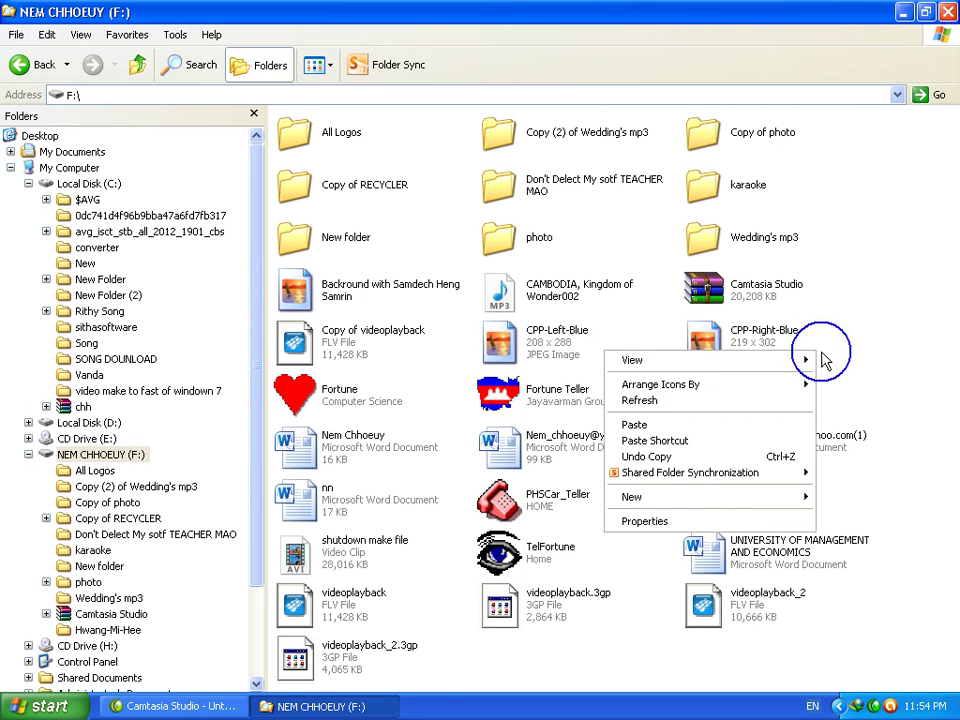
click(640, 400)
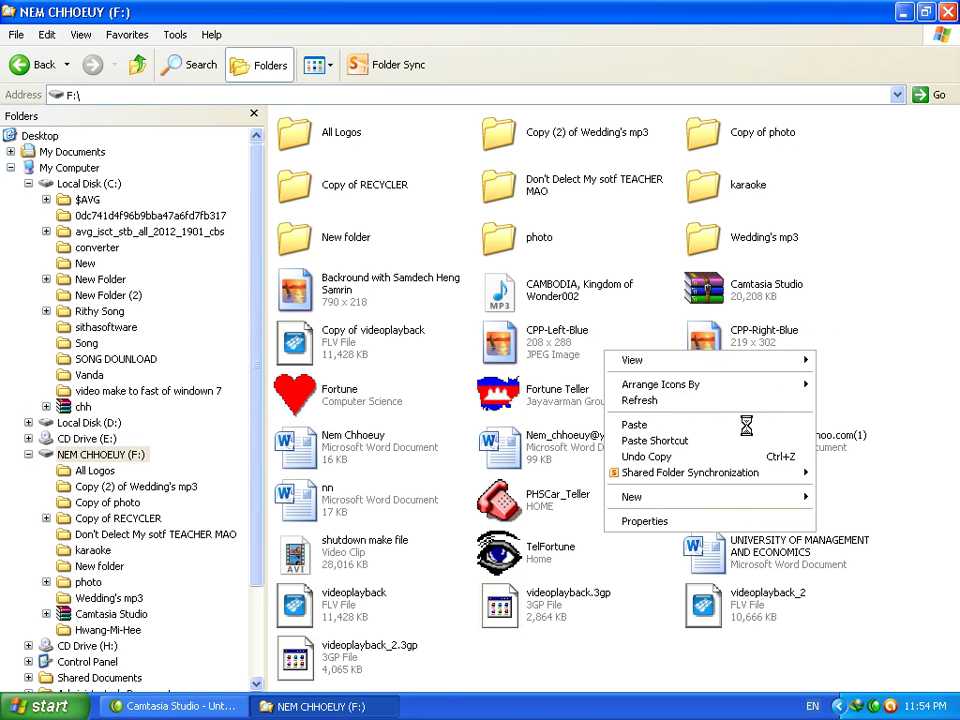
click(941, 12)
- Move the flvplayer_setup icon back to the gap between My Computer and the Microsoft Office 2010 folder, and refresh the desktop
right_click(564, 122)
click(606, 146)
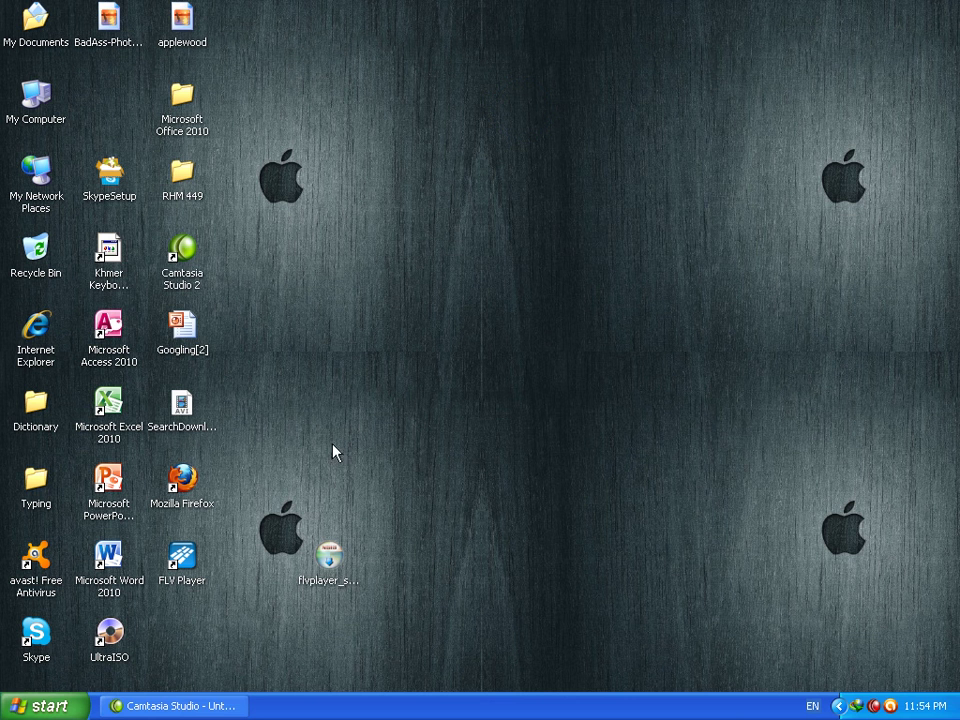
drag(349, 575, 130, 112)
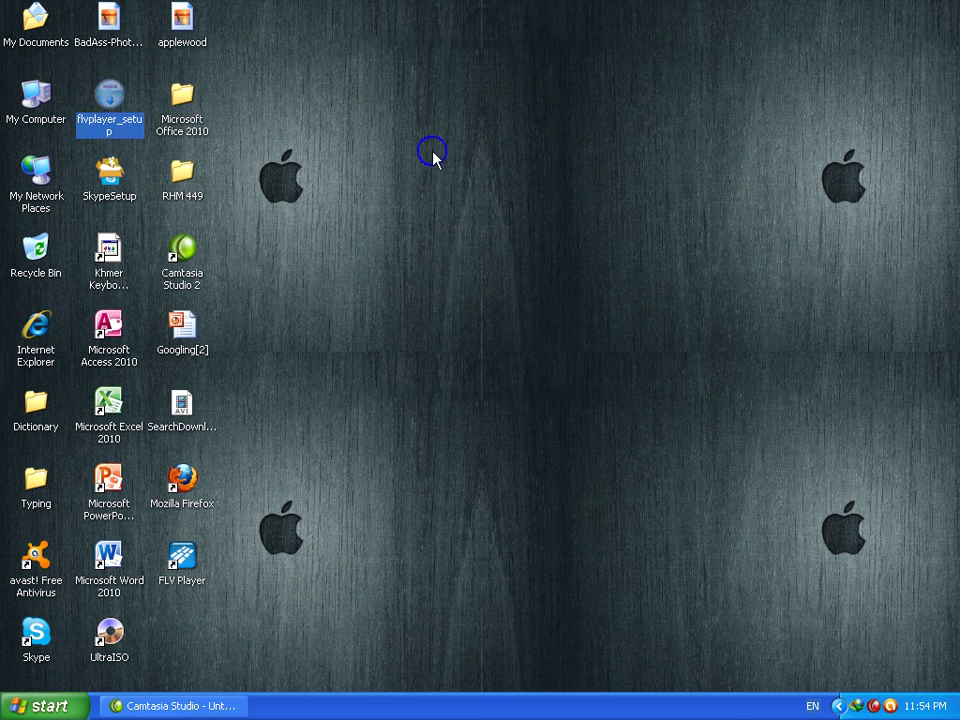
click(463, 183)
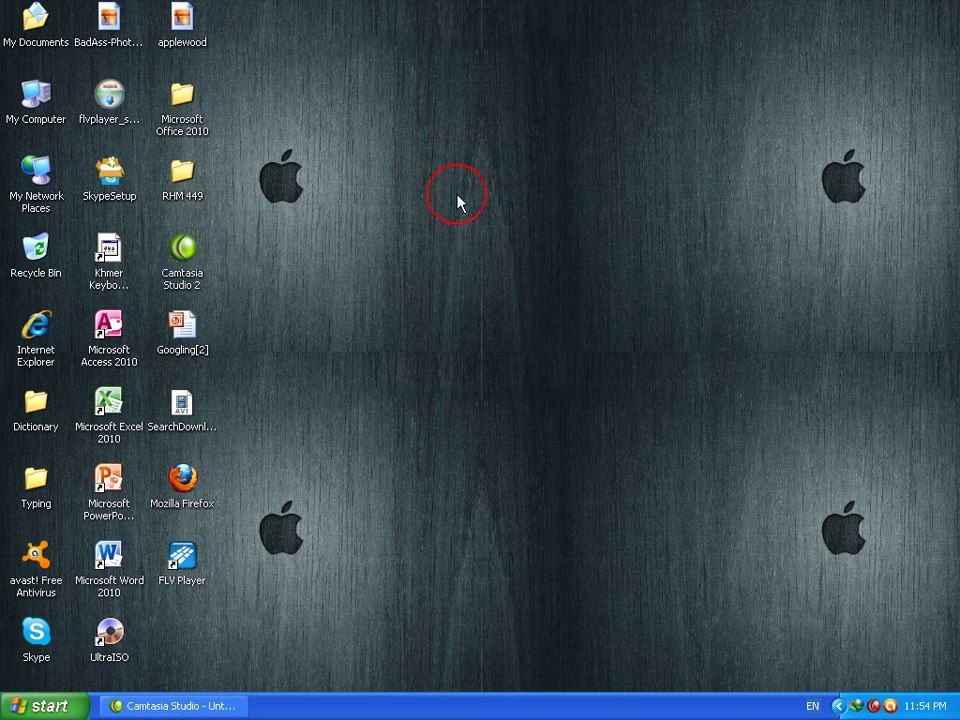
right_click(414, 177)
click(456, 196)
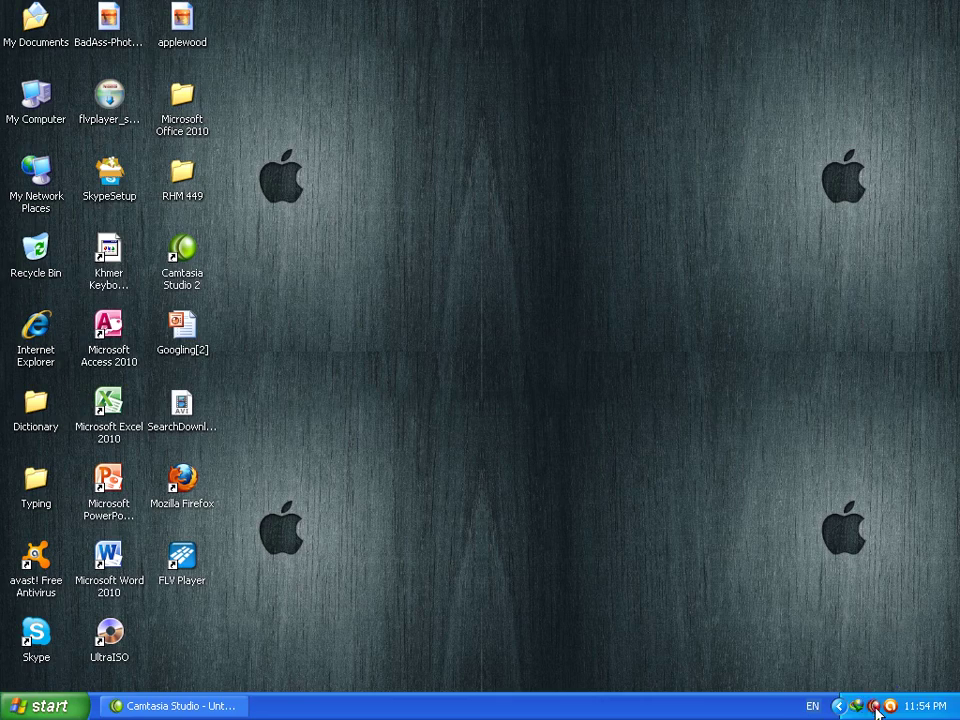